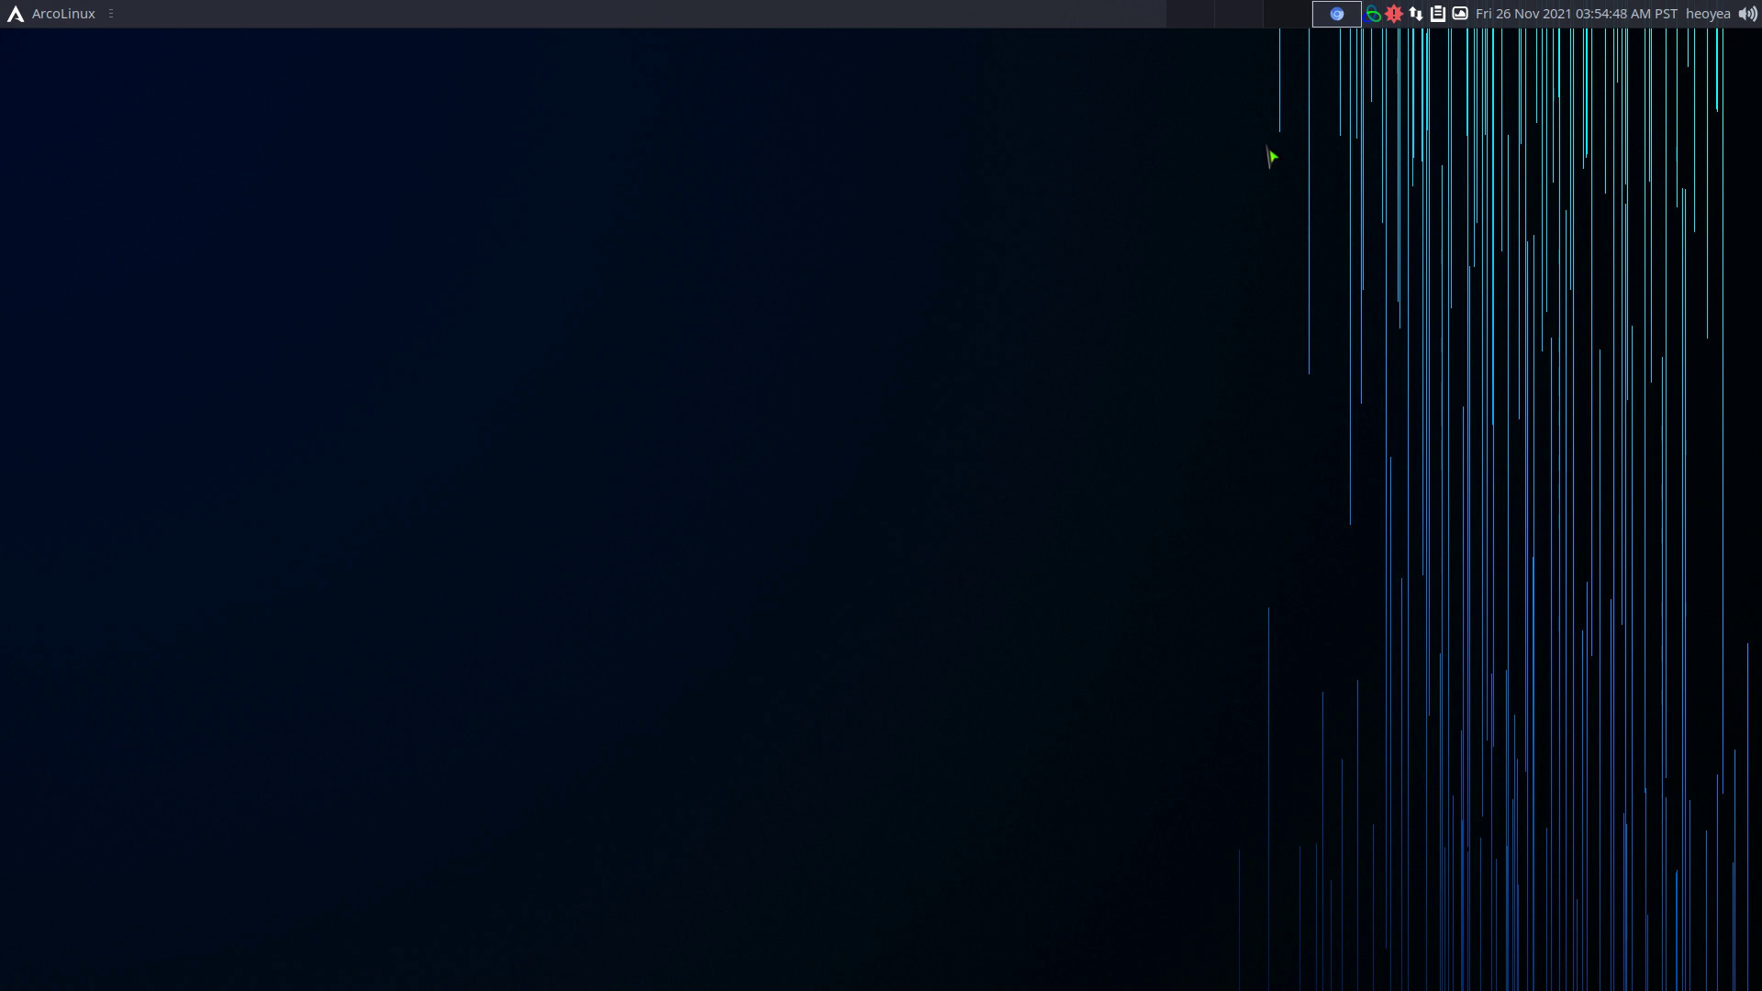
# Launch the surfraw web search from the fzf-nova launcher
pyautogui.press('super+d')
pyautogui.write('sur')
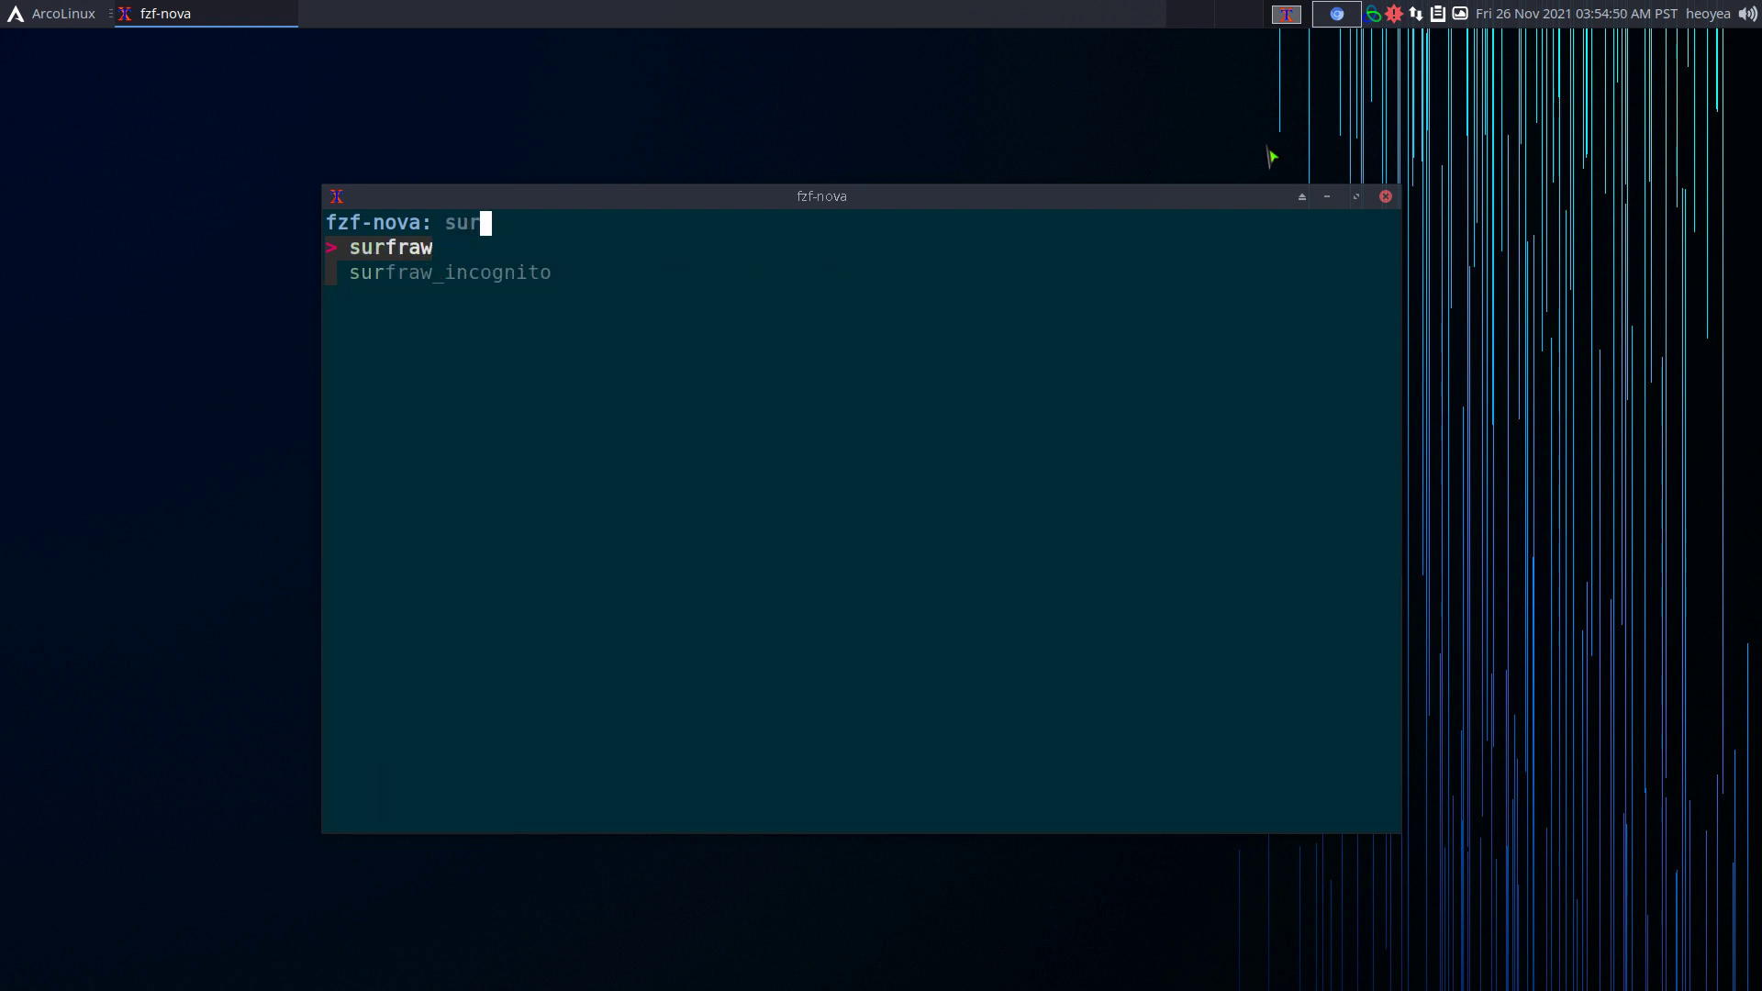
pyautogui.press('Return')
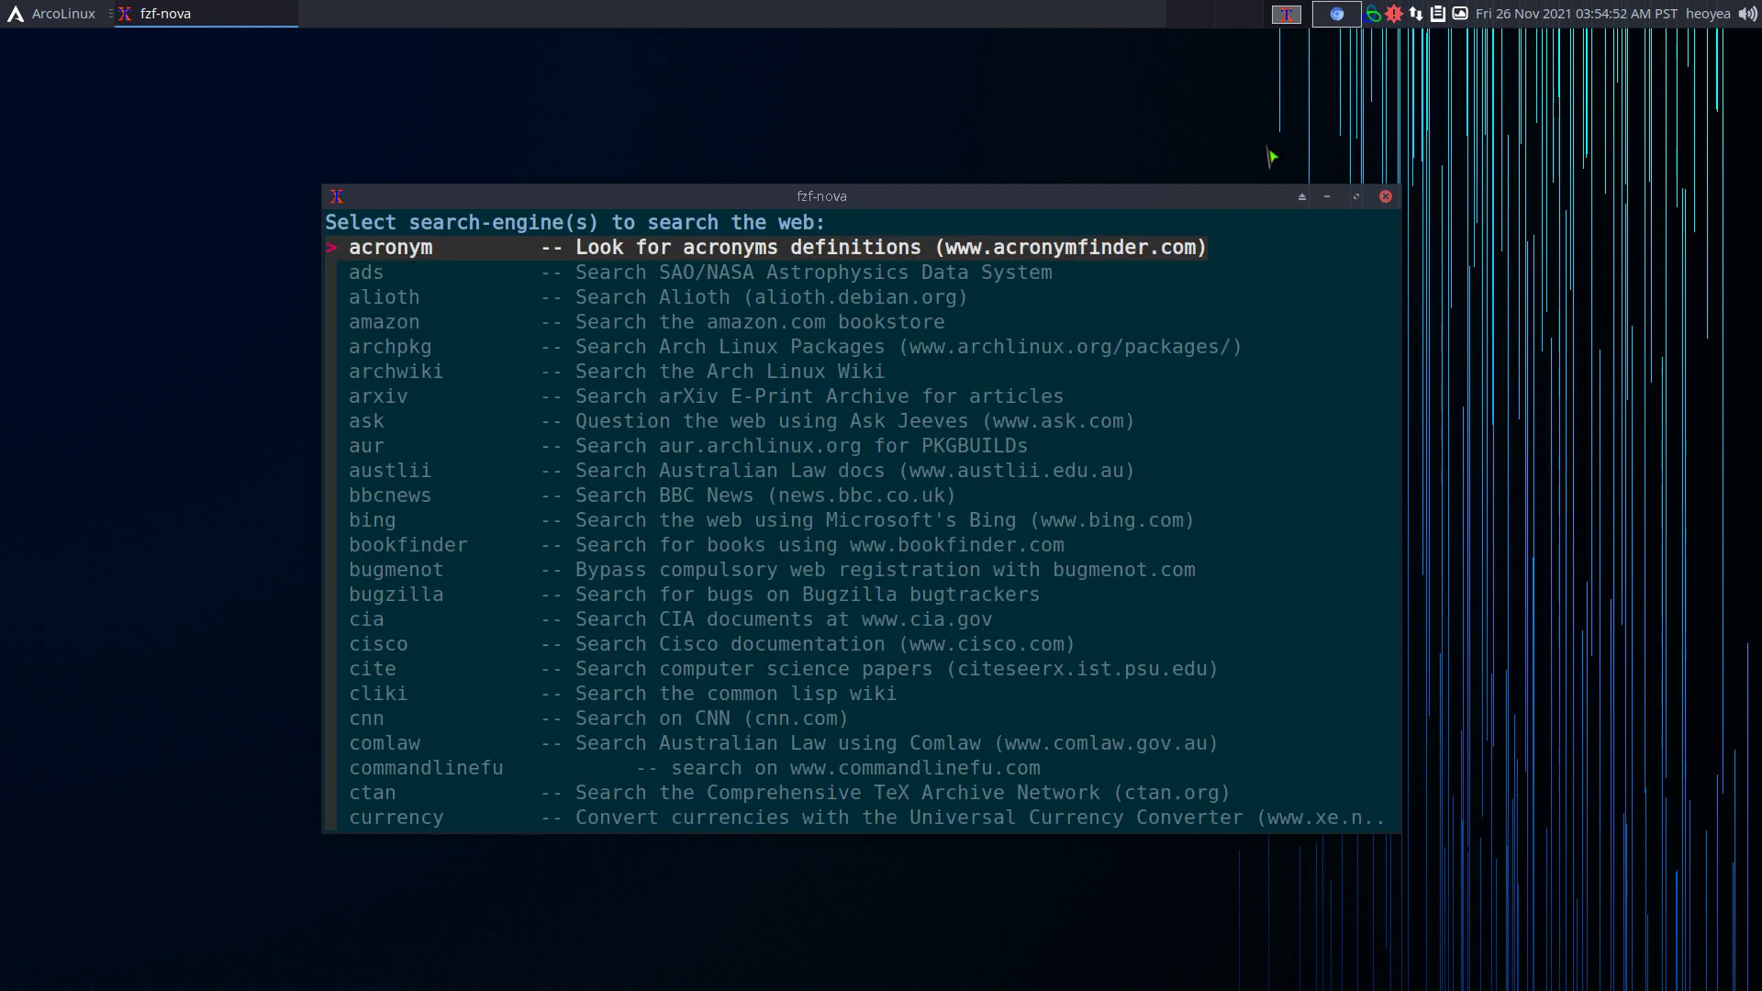
# Choose the xdcceu search engine among the xdcc entries and search it for "ubuntu"
pyautogui.write('xdcc')
pyautogui.press('Down')
pyautogui.press('Down')
pyautogui.press('Down')
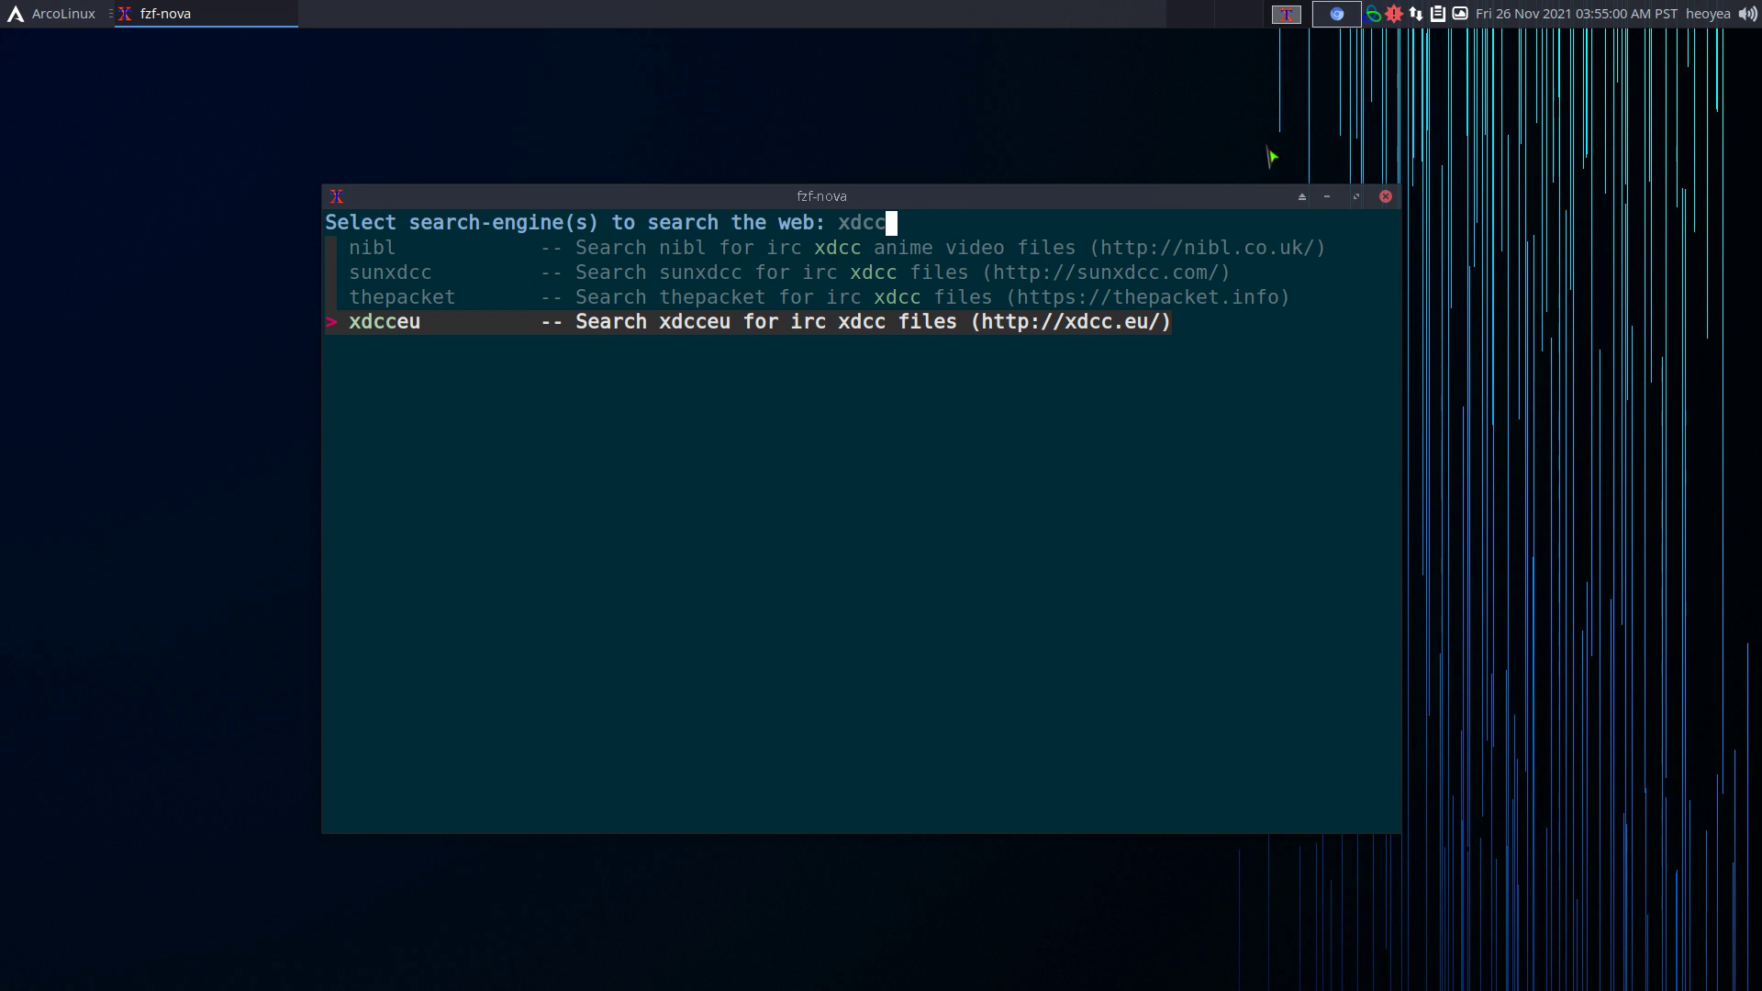
pyautogui.press('Return')
pyautogui.write('ubunt')
pyautogui.press('Return')
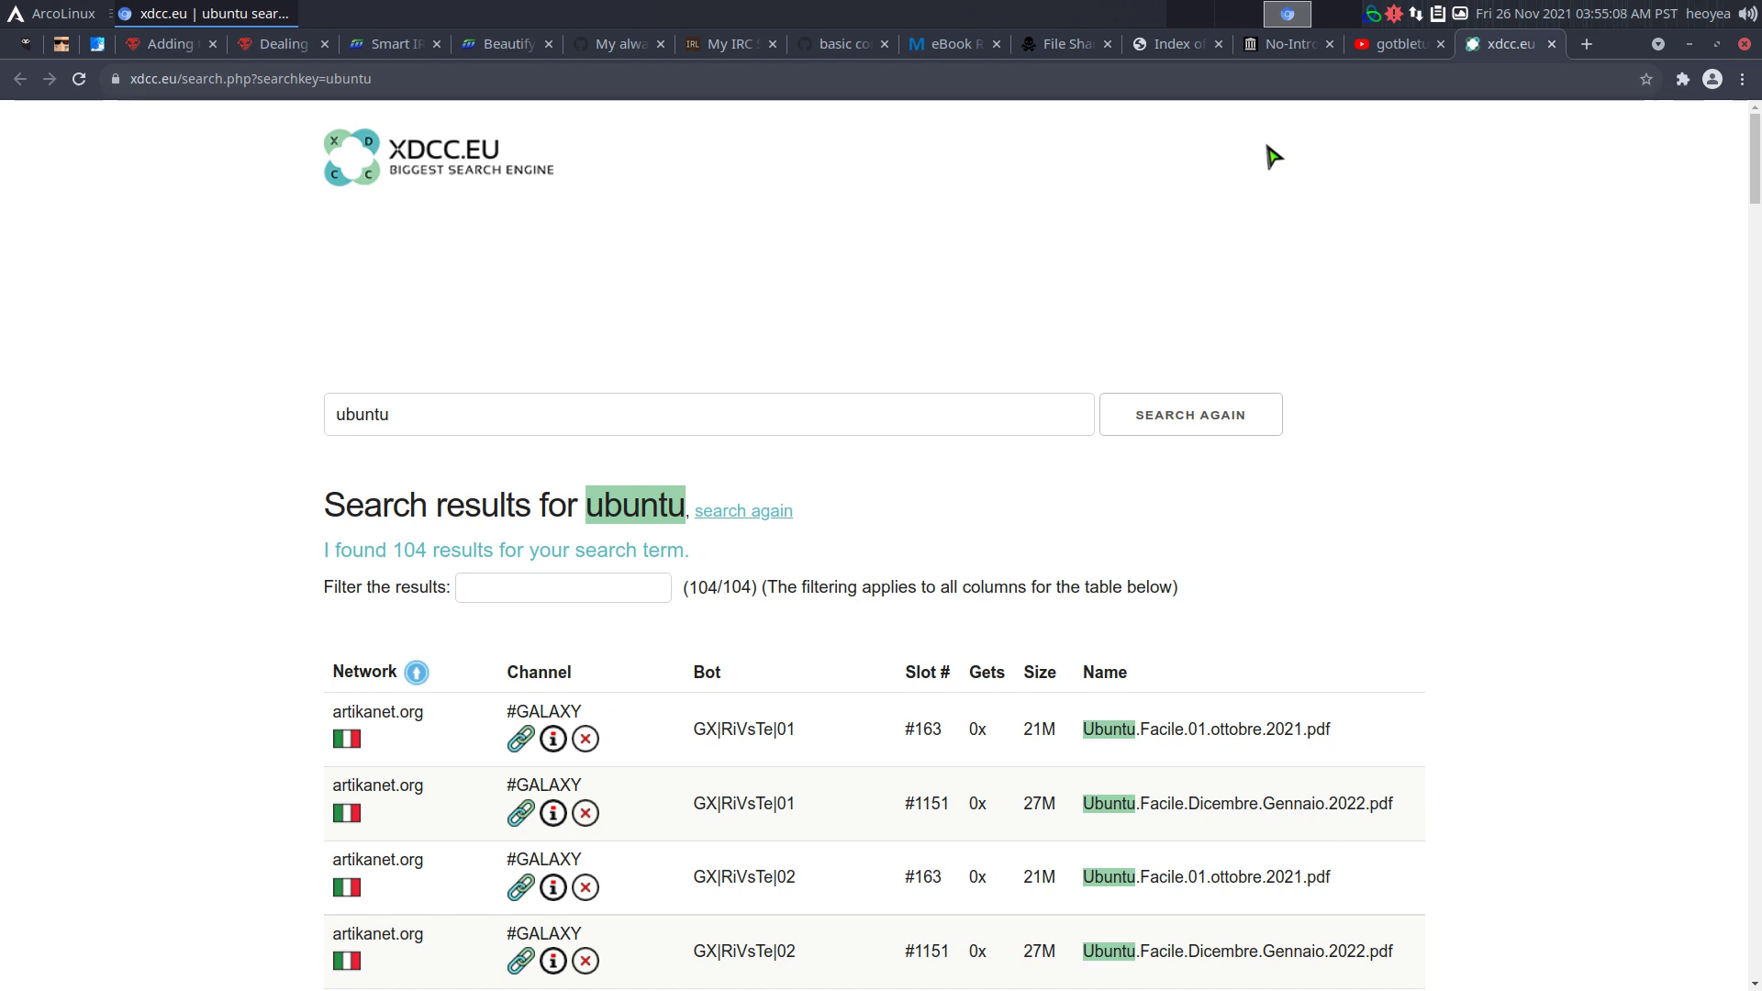
# Show the download instructions for Ubuntu.Facile.Dicembre.Gennaio.2022.pdf, slot #1039 of bot ArA|Riviste|01, in the search results
pyautogui.scroll(-10, 1413, 695)
pyautogui.scroll(-4, 1418, 695)
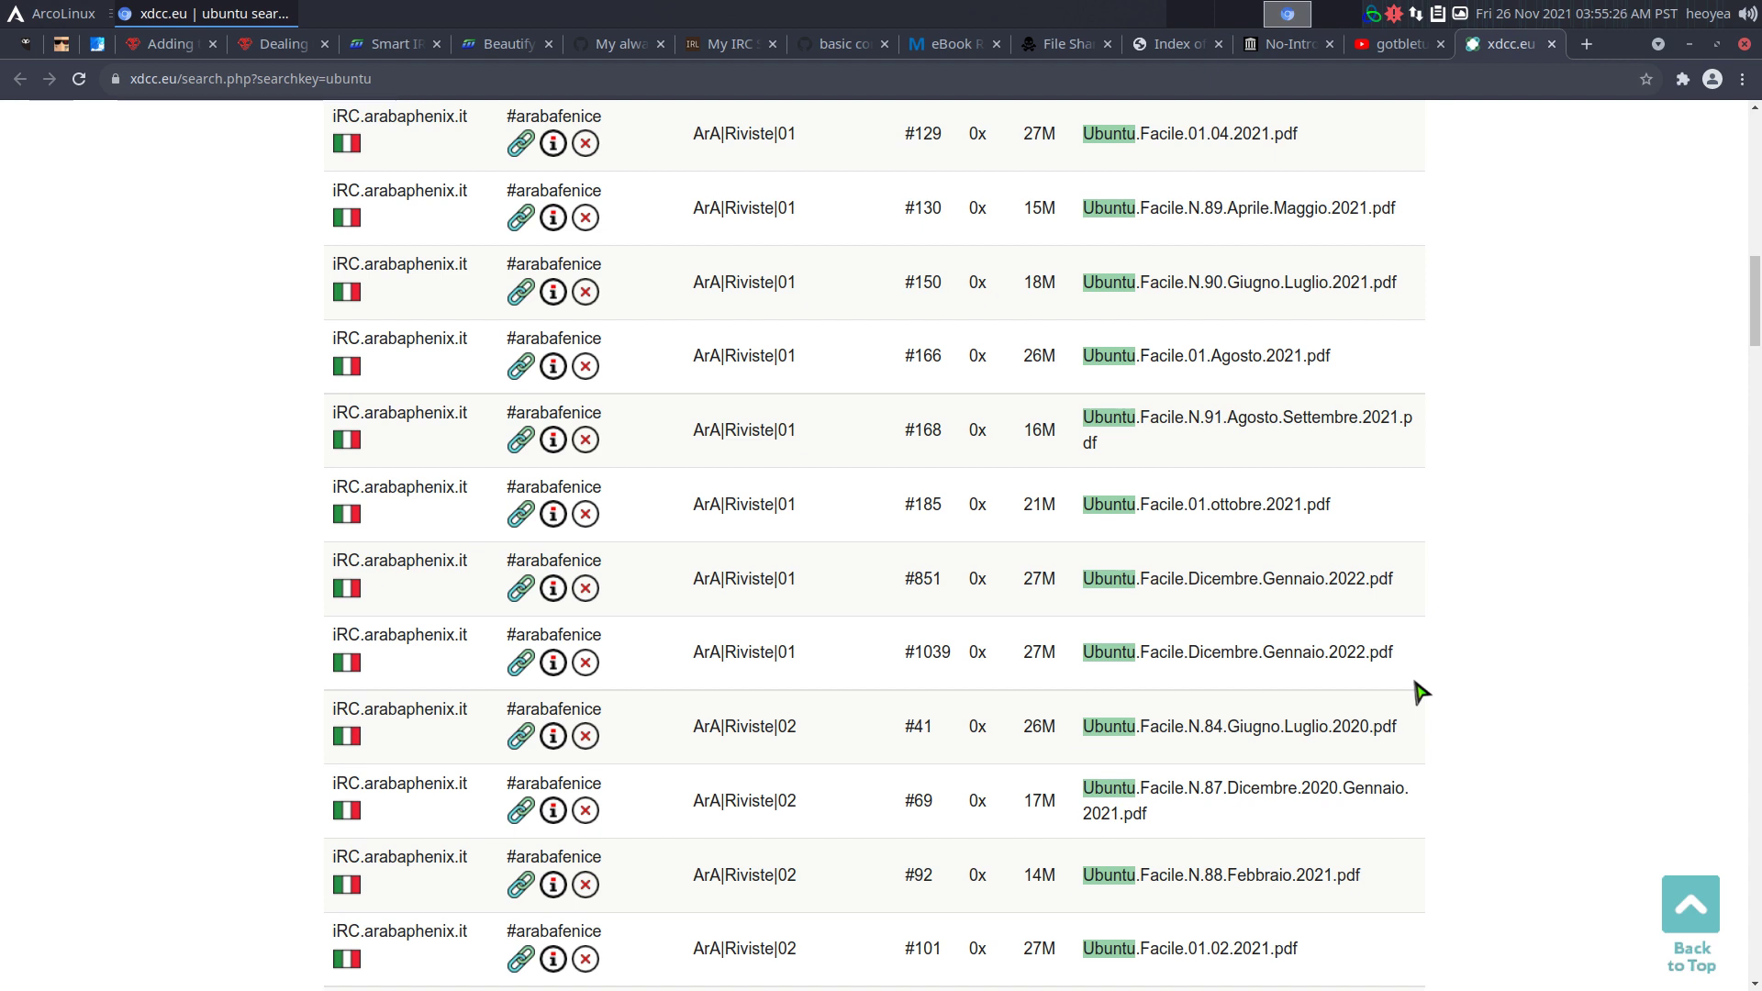
pyautogui.scroll(3, 1421, 693)
pyautogui.scroll(1, 1420, 693)
pyautogui.scroll(-3, 1421, 693)
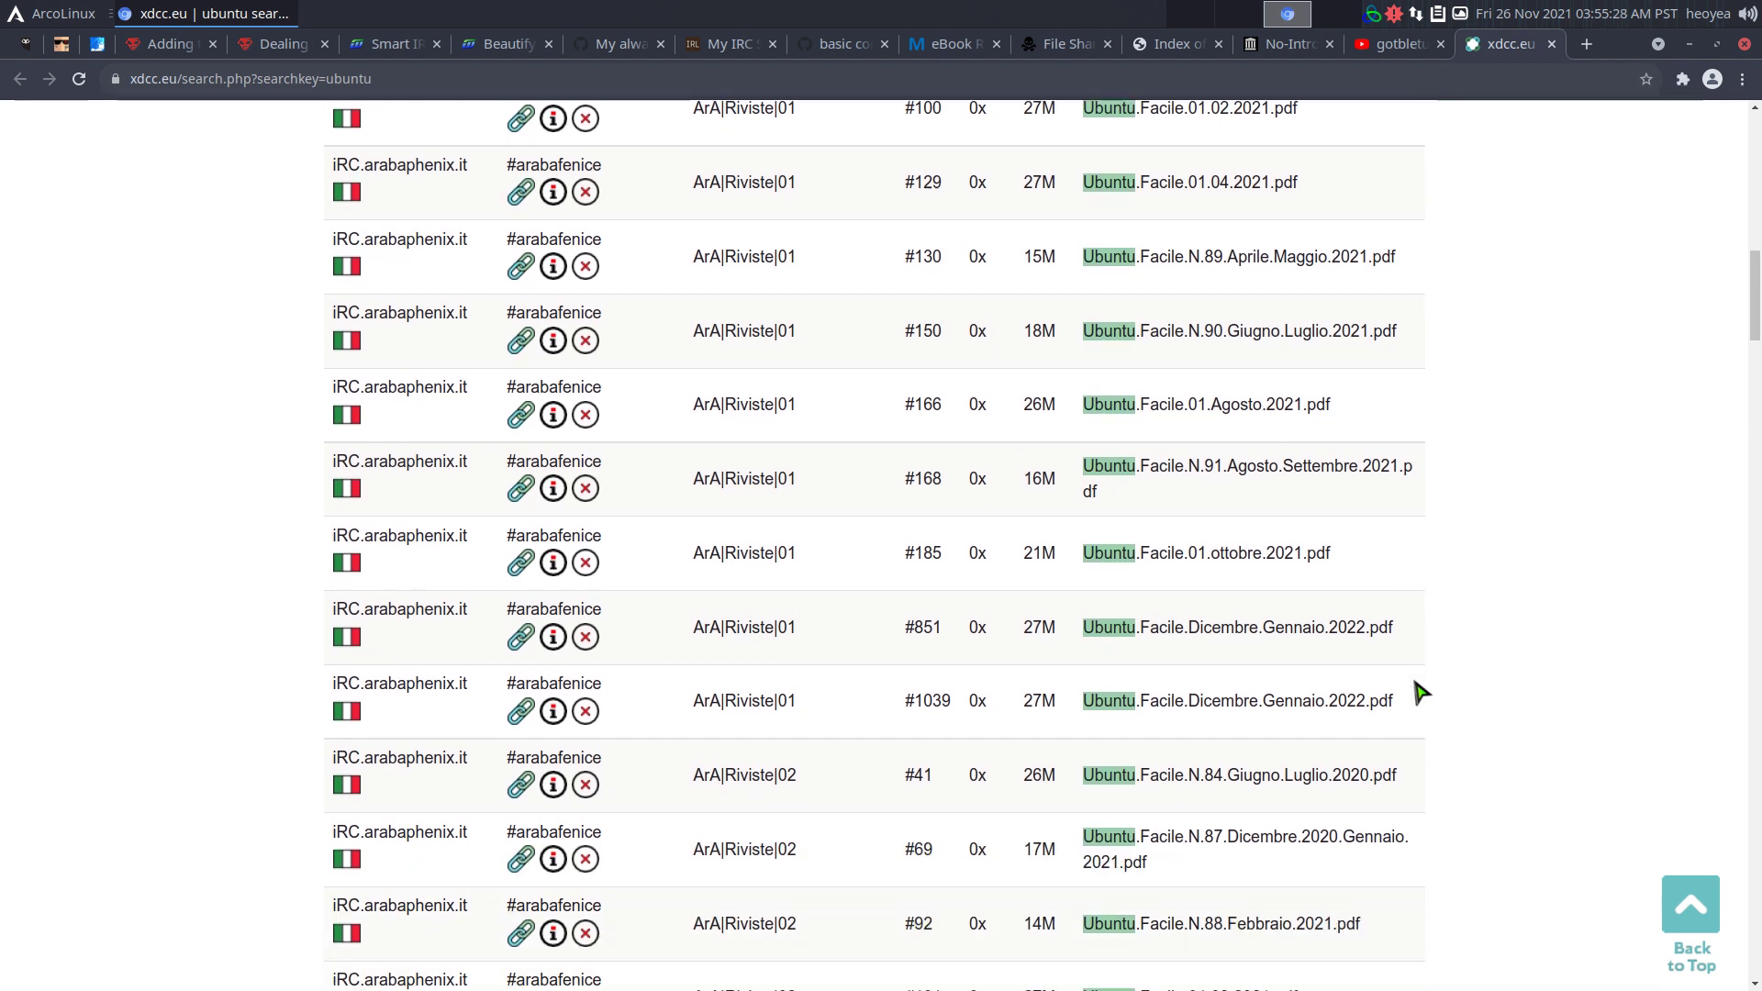
pyautogui.scroll(-2, 1421, 692)
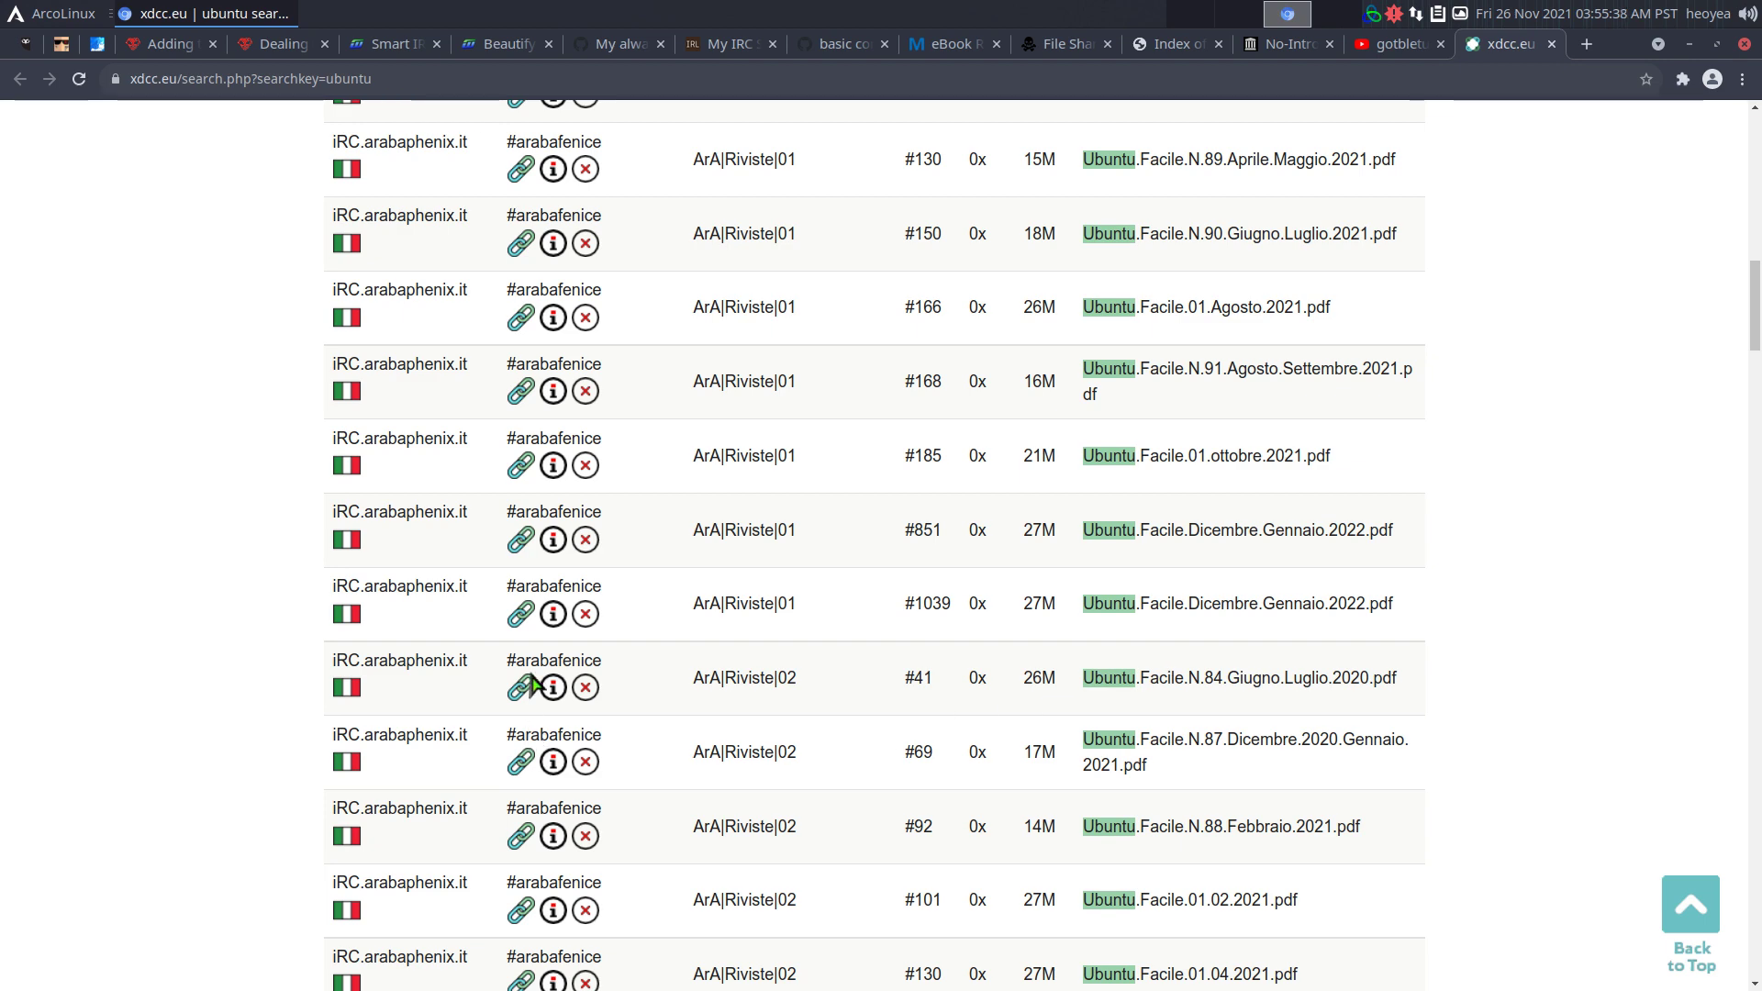
pyautogui.click(551, 617)
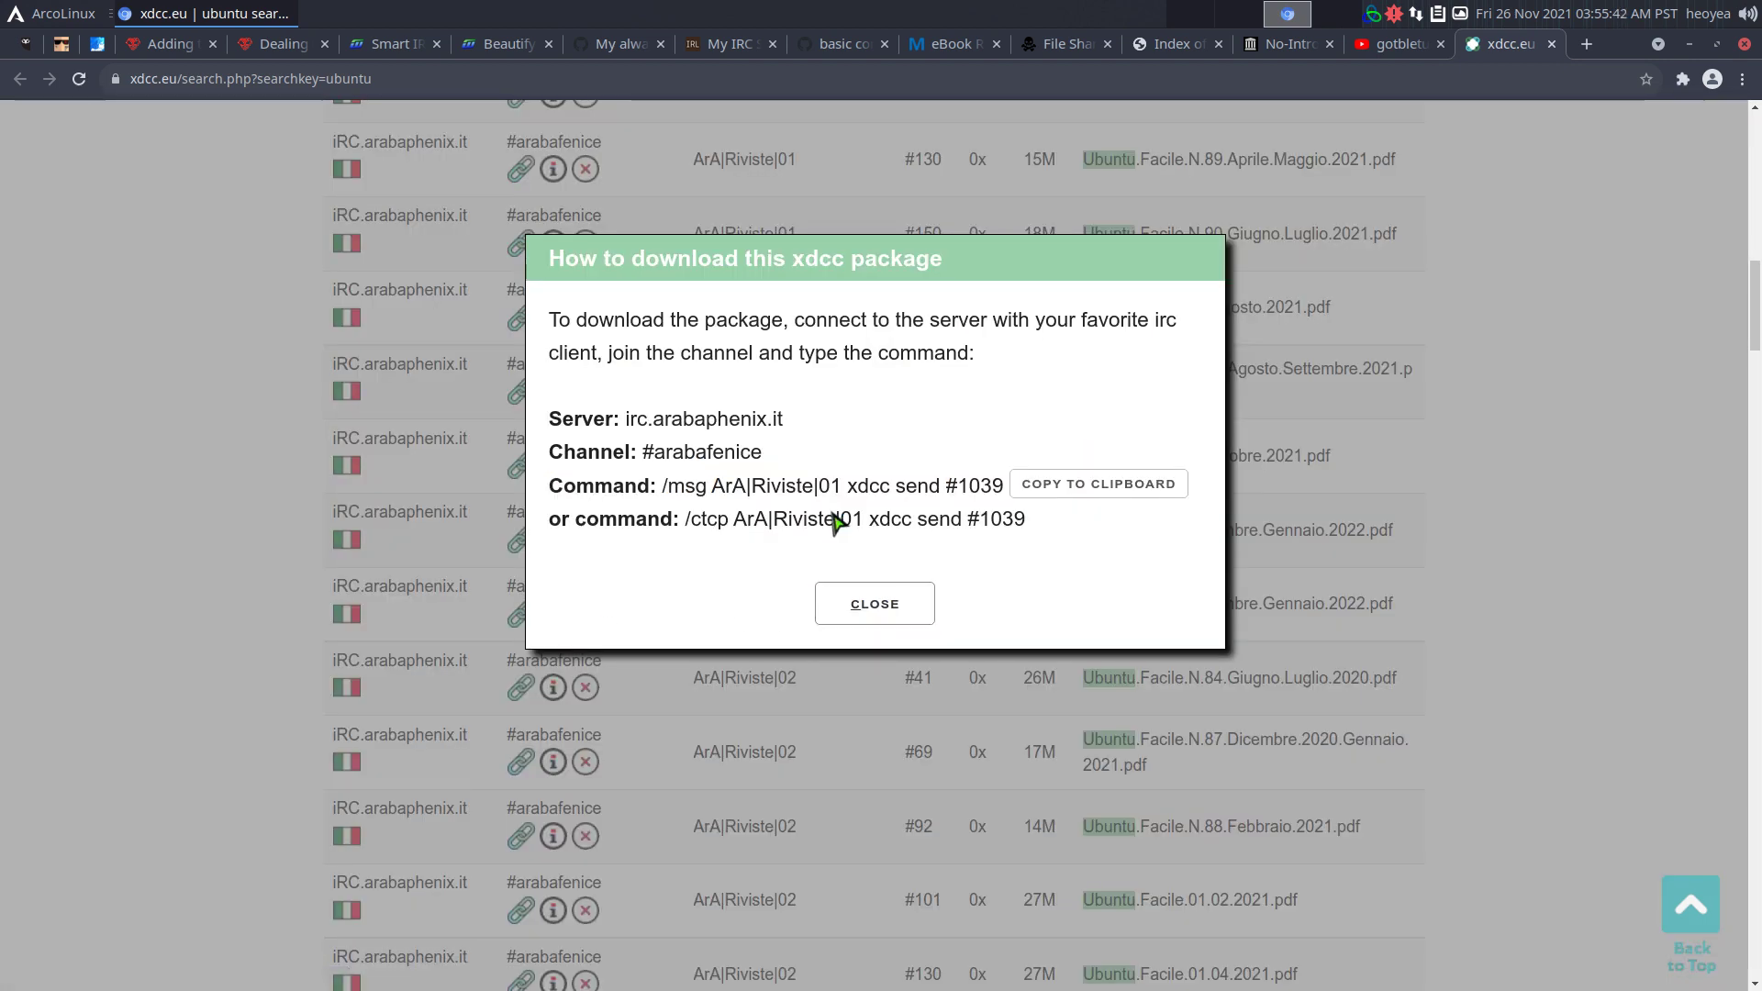
# Examine the server, channel and each part of the xdcc send command in the download instructions
pyautogui.moveTo(788, 419); pyautogui.dragTo(551, 424)
pyautogui.moveTo(812, 454); pyautogui.dragTo(563, 458)
pyautogui.moveTo(663, 488); pyautogui.dragTo(1005, 502)
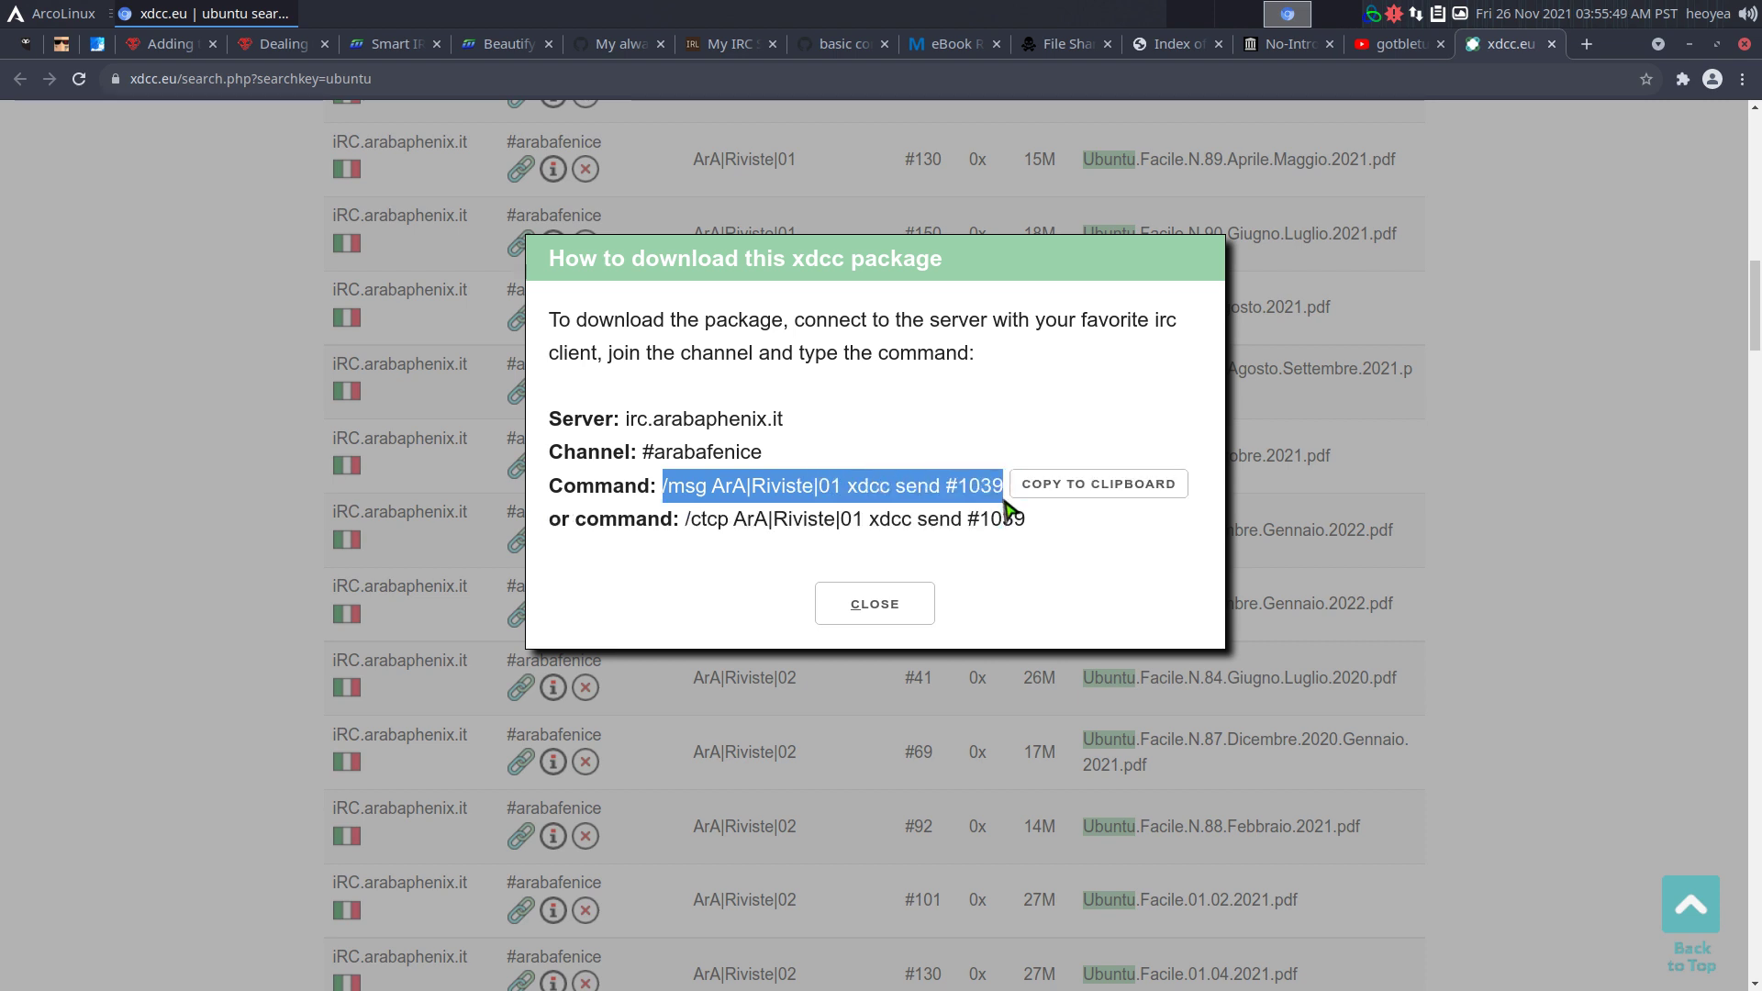
pyautogui.click(897, 512)
pyautogui.moveTo(669, 487); pyautogui.dragTo(890, 496)
pyautogui.click(853, 495)
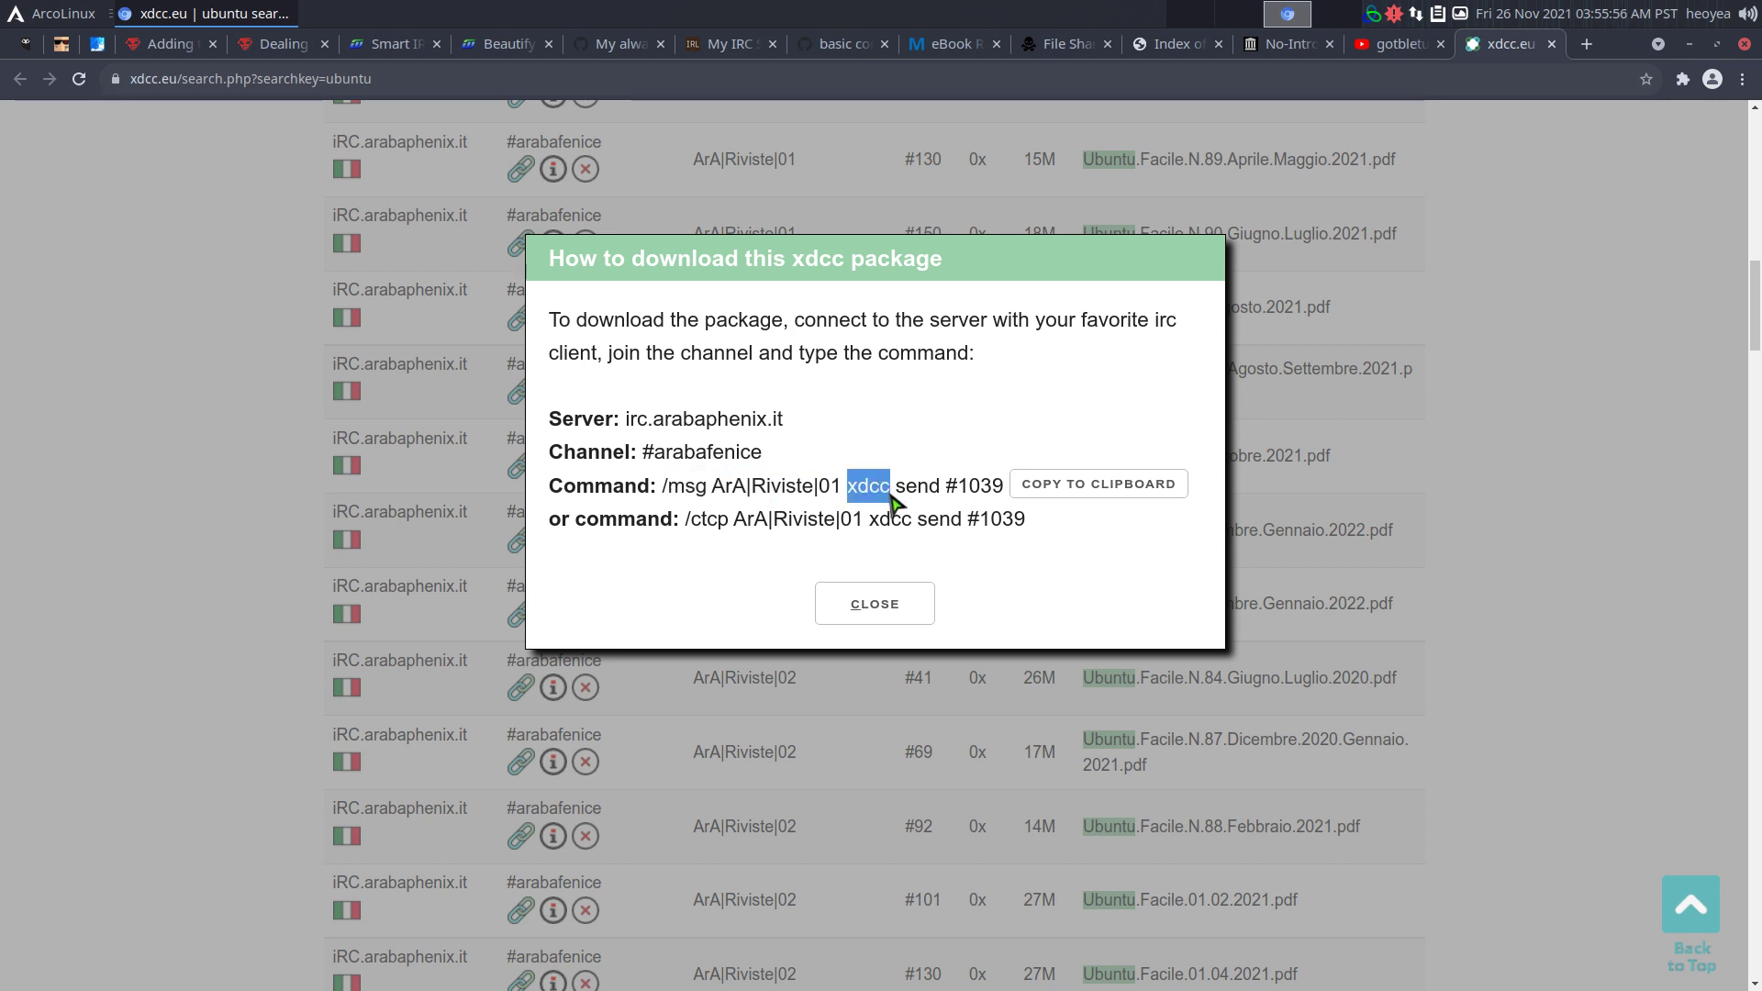
pyautogui.click(917, 499)
pyautogui.moveTo(944, 496); pyautogui.dragTo(1008, 496)
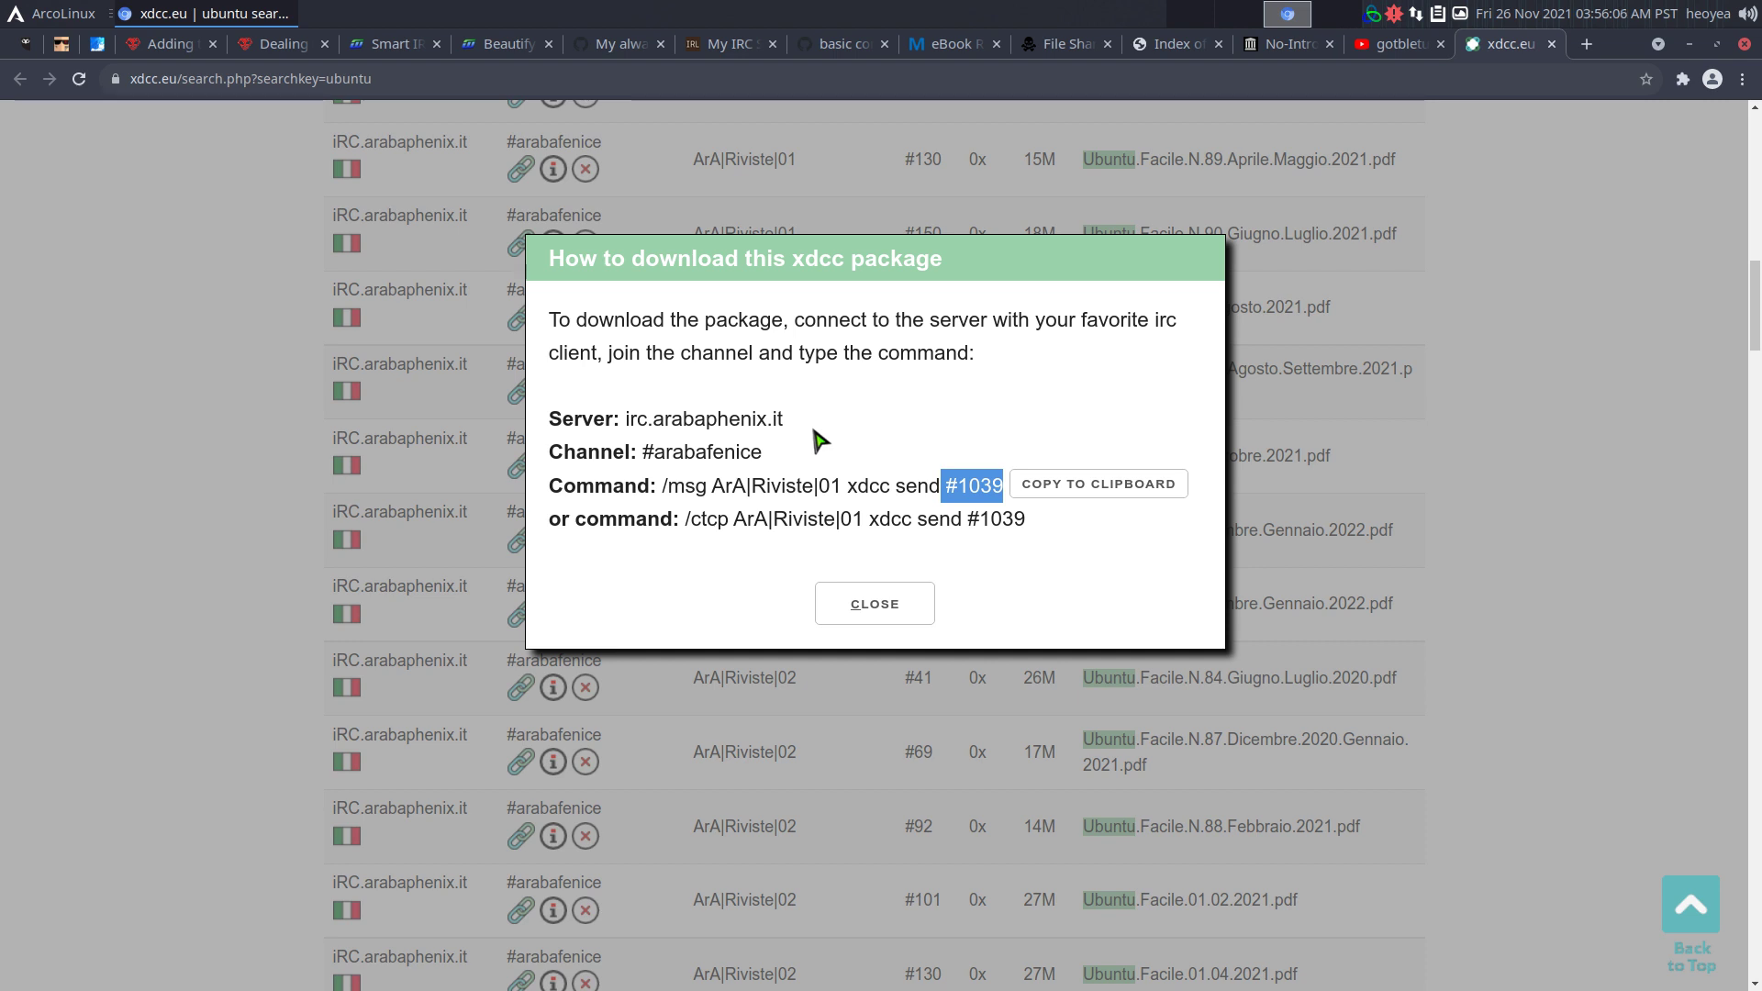
# Launch HexChat from the application launcher and place its network list beside the download instructions
pyautogui.press('super+d')
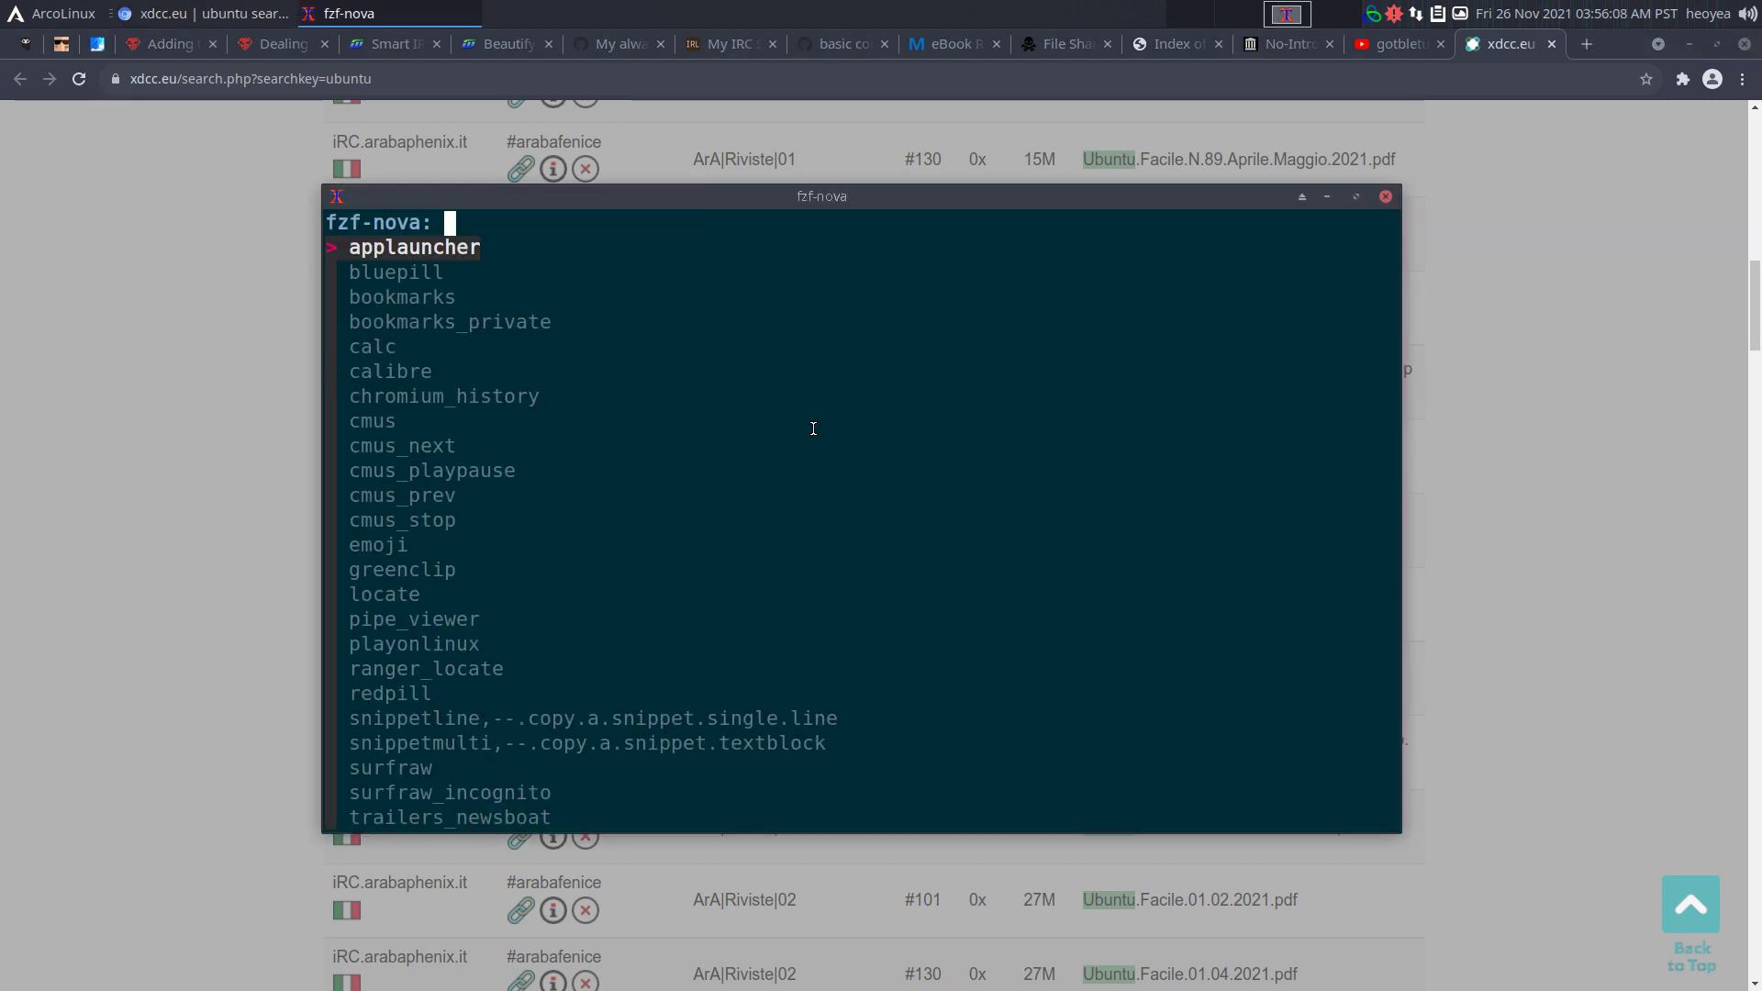
pyautogui.press('Return')
pyautogui.write('hex')
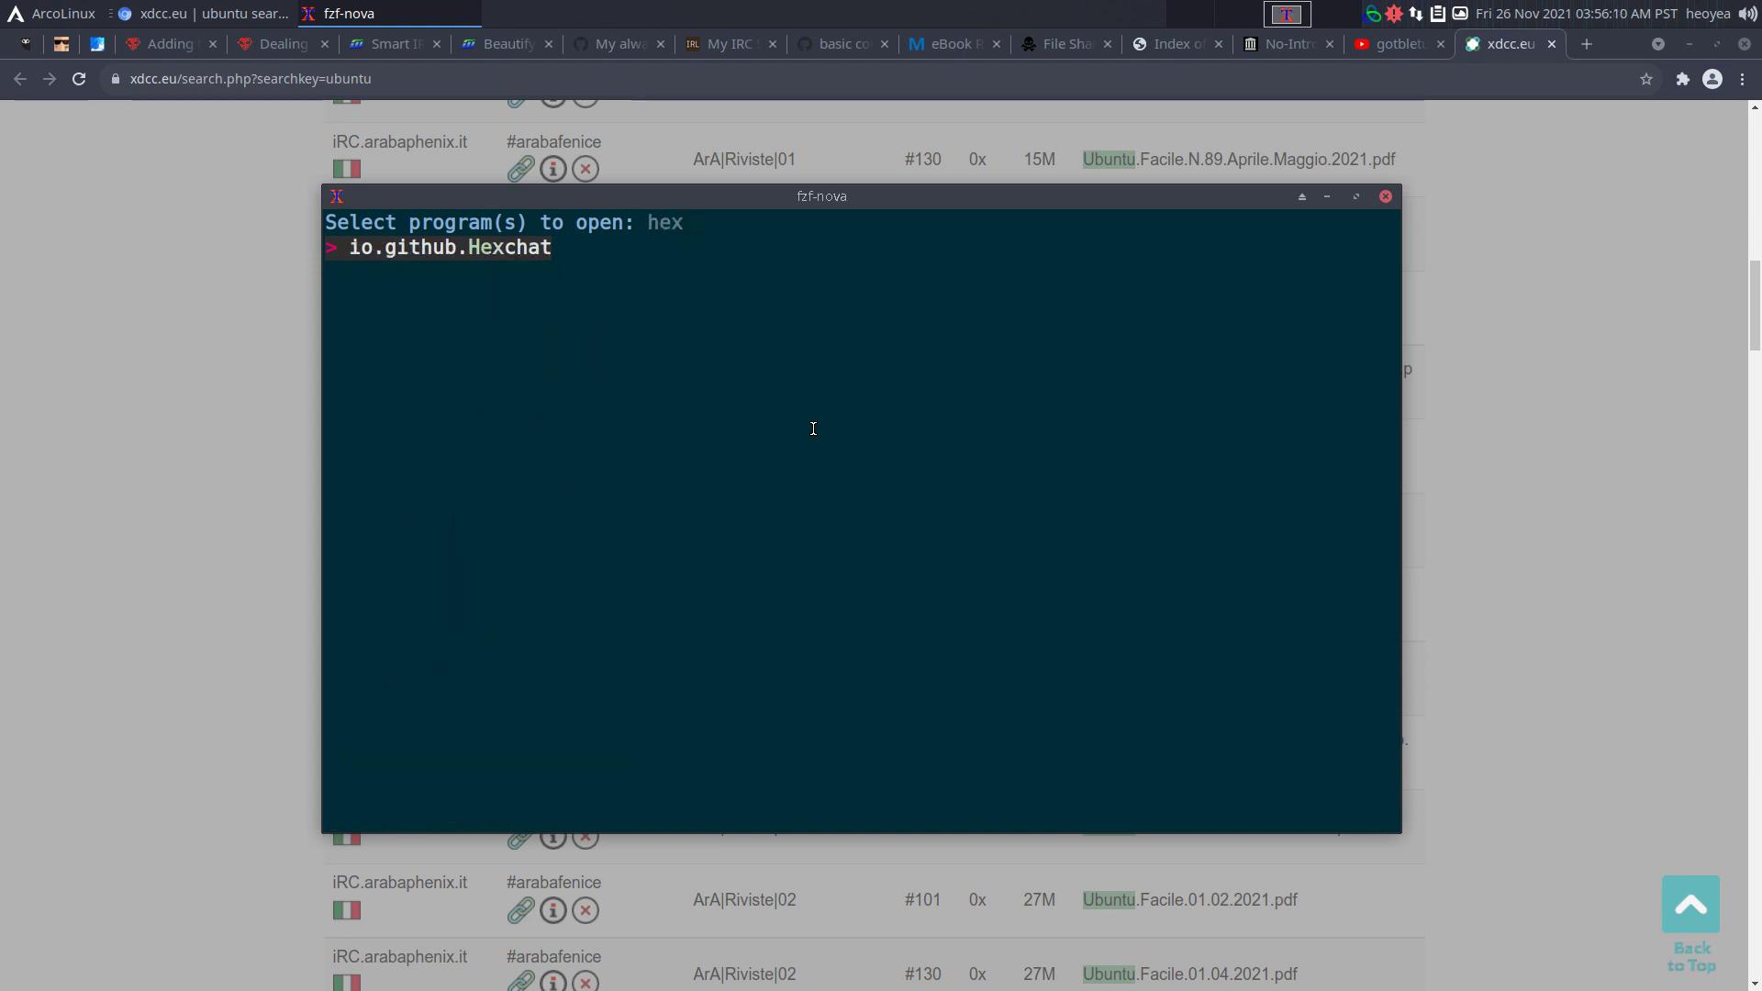
pyautogui.press('Return')
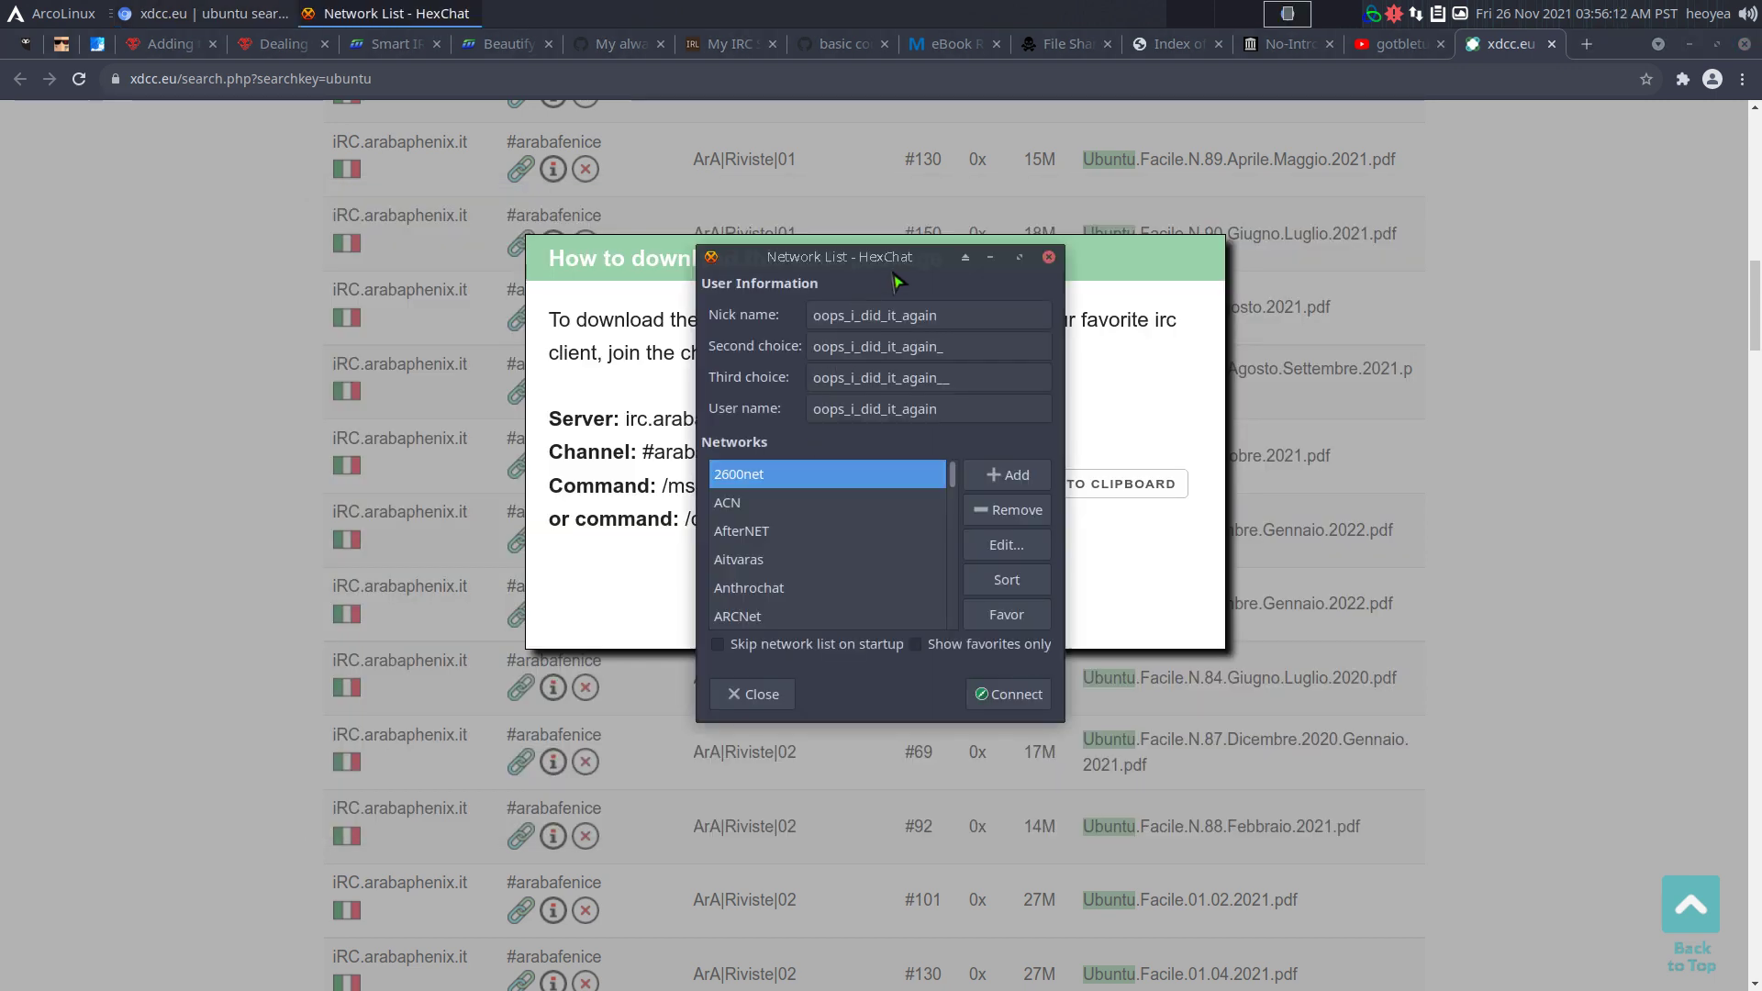
pyautogui.moveTo(896, 276); pyautogui.dragTo(1455, 291)
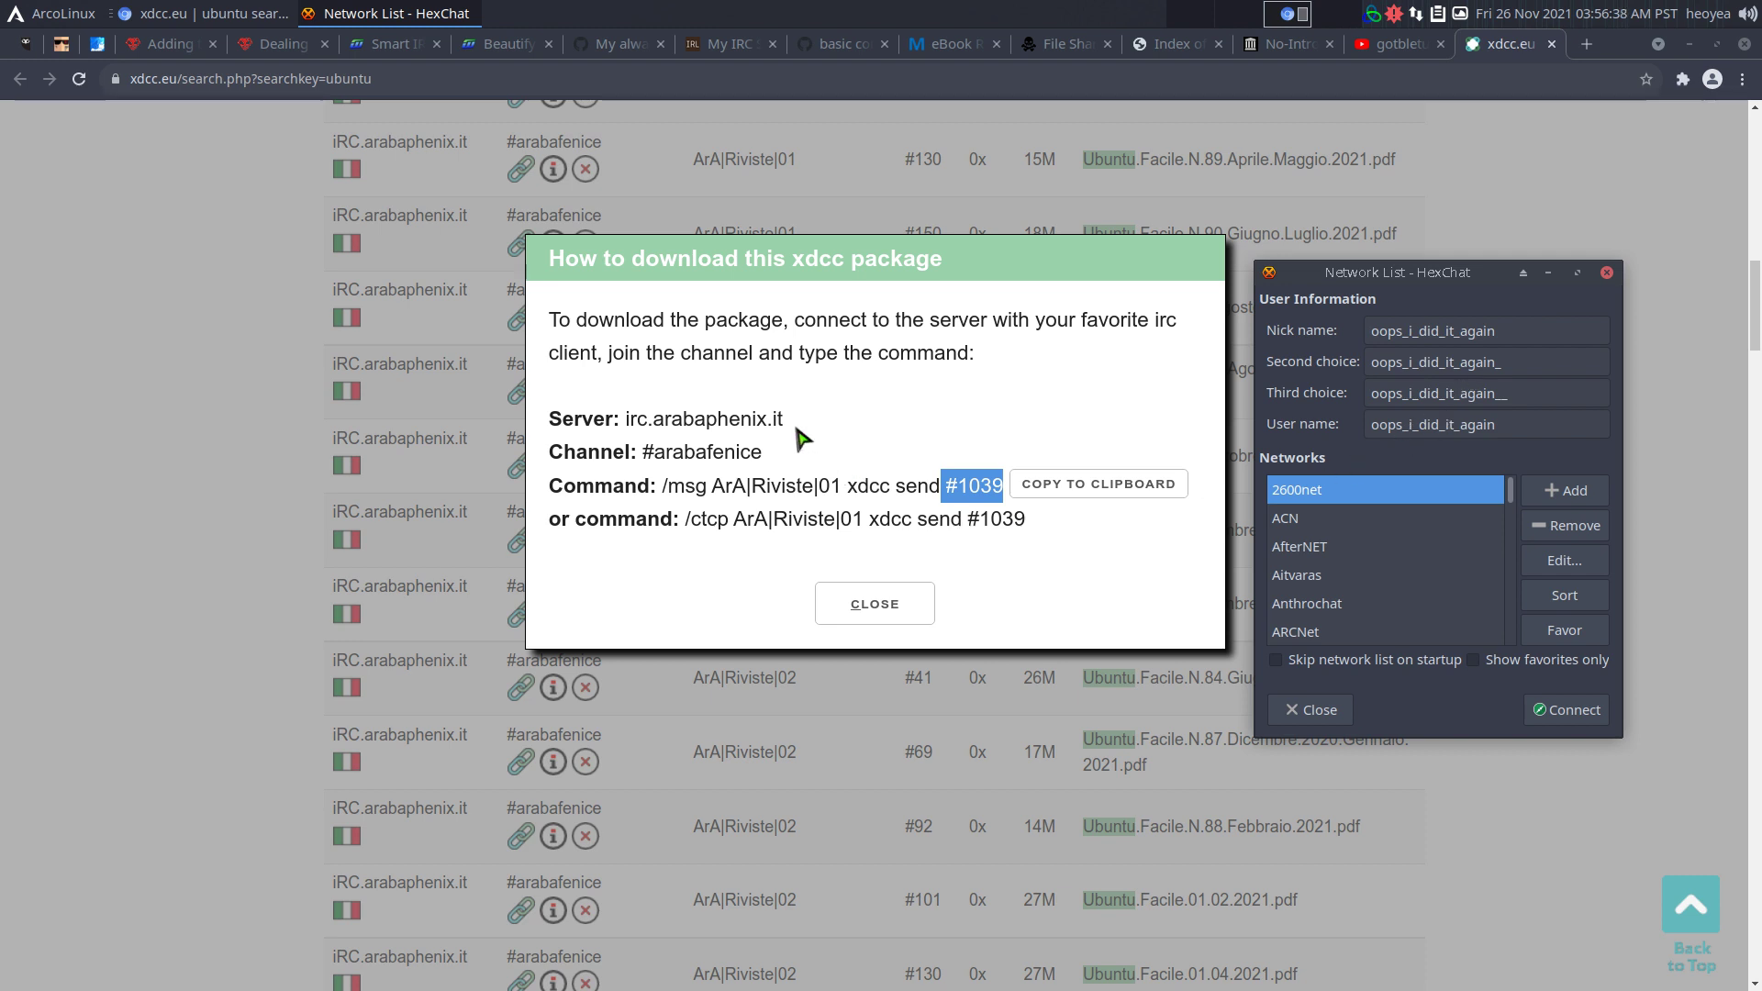
# Copy the server address irc.arabaphenix.it from the download instructions
pyautogui.moveTo(784, 421); pyautogui.dragTo(628, 424)
pyautogui.rightClick(627, 424)
pyautogui.click(661, 438)
pyautogui.click(394, 13)
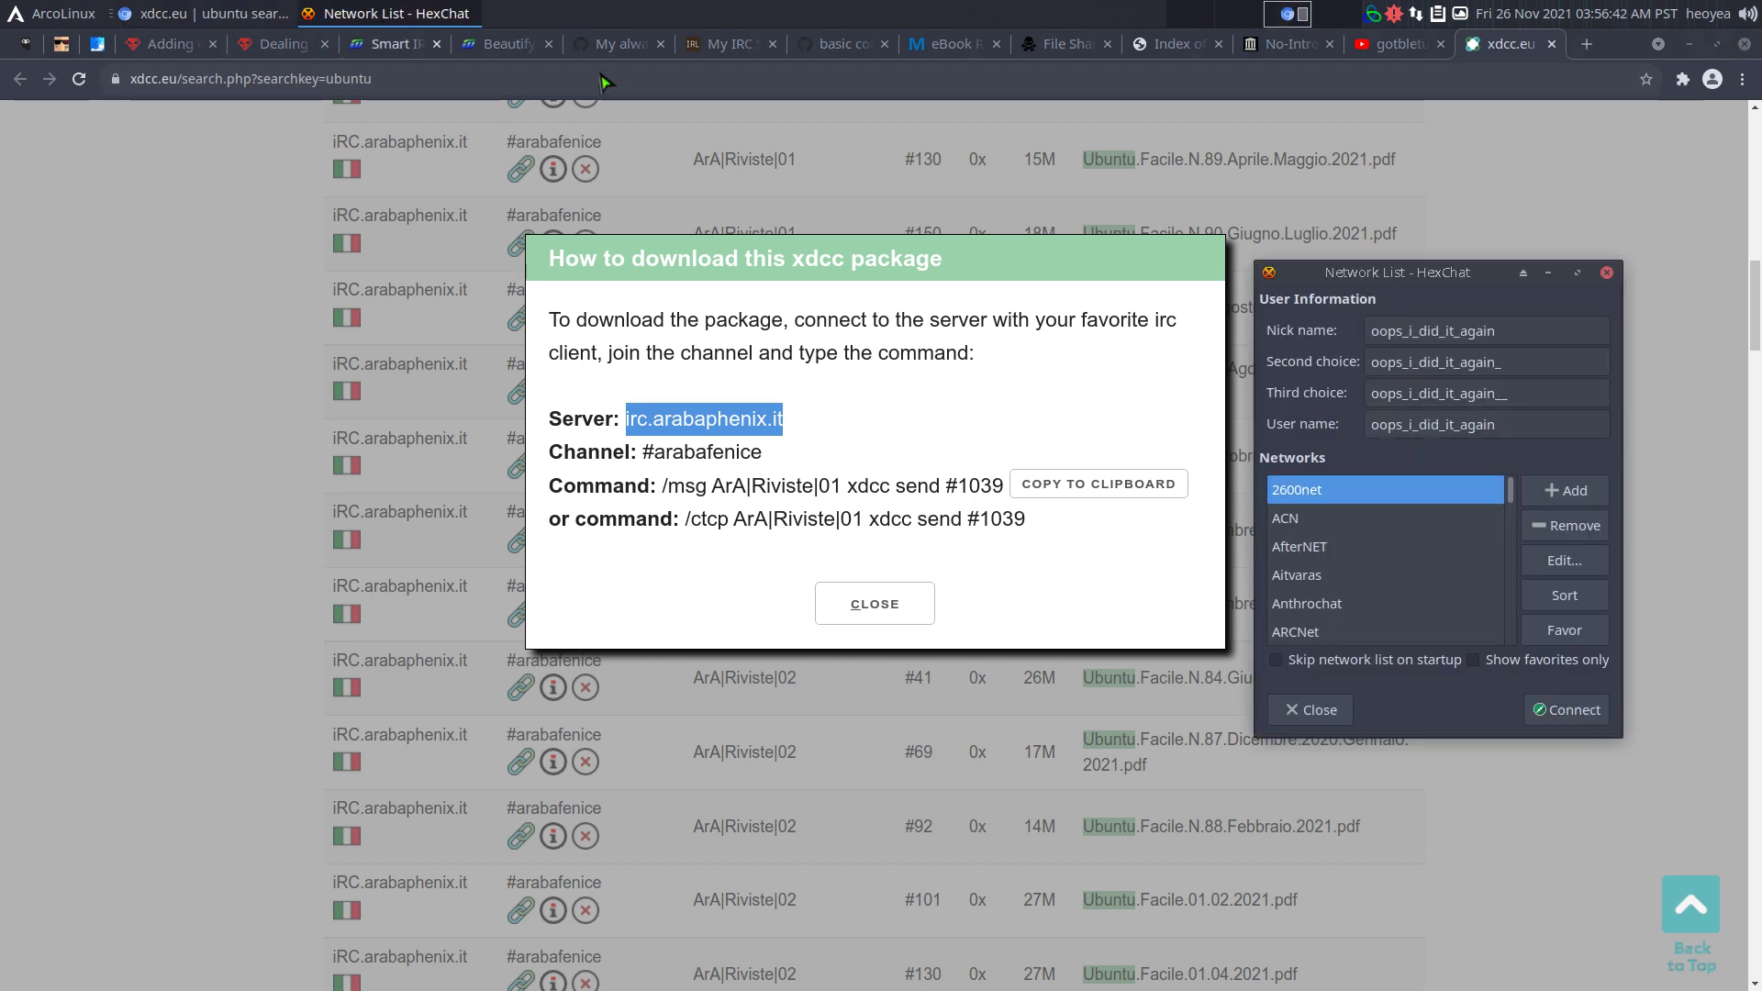
# Add a new network named "ara" to HexChat's network list
pyautogui.click(1566, 494)
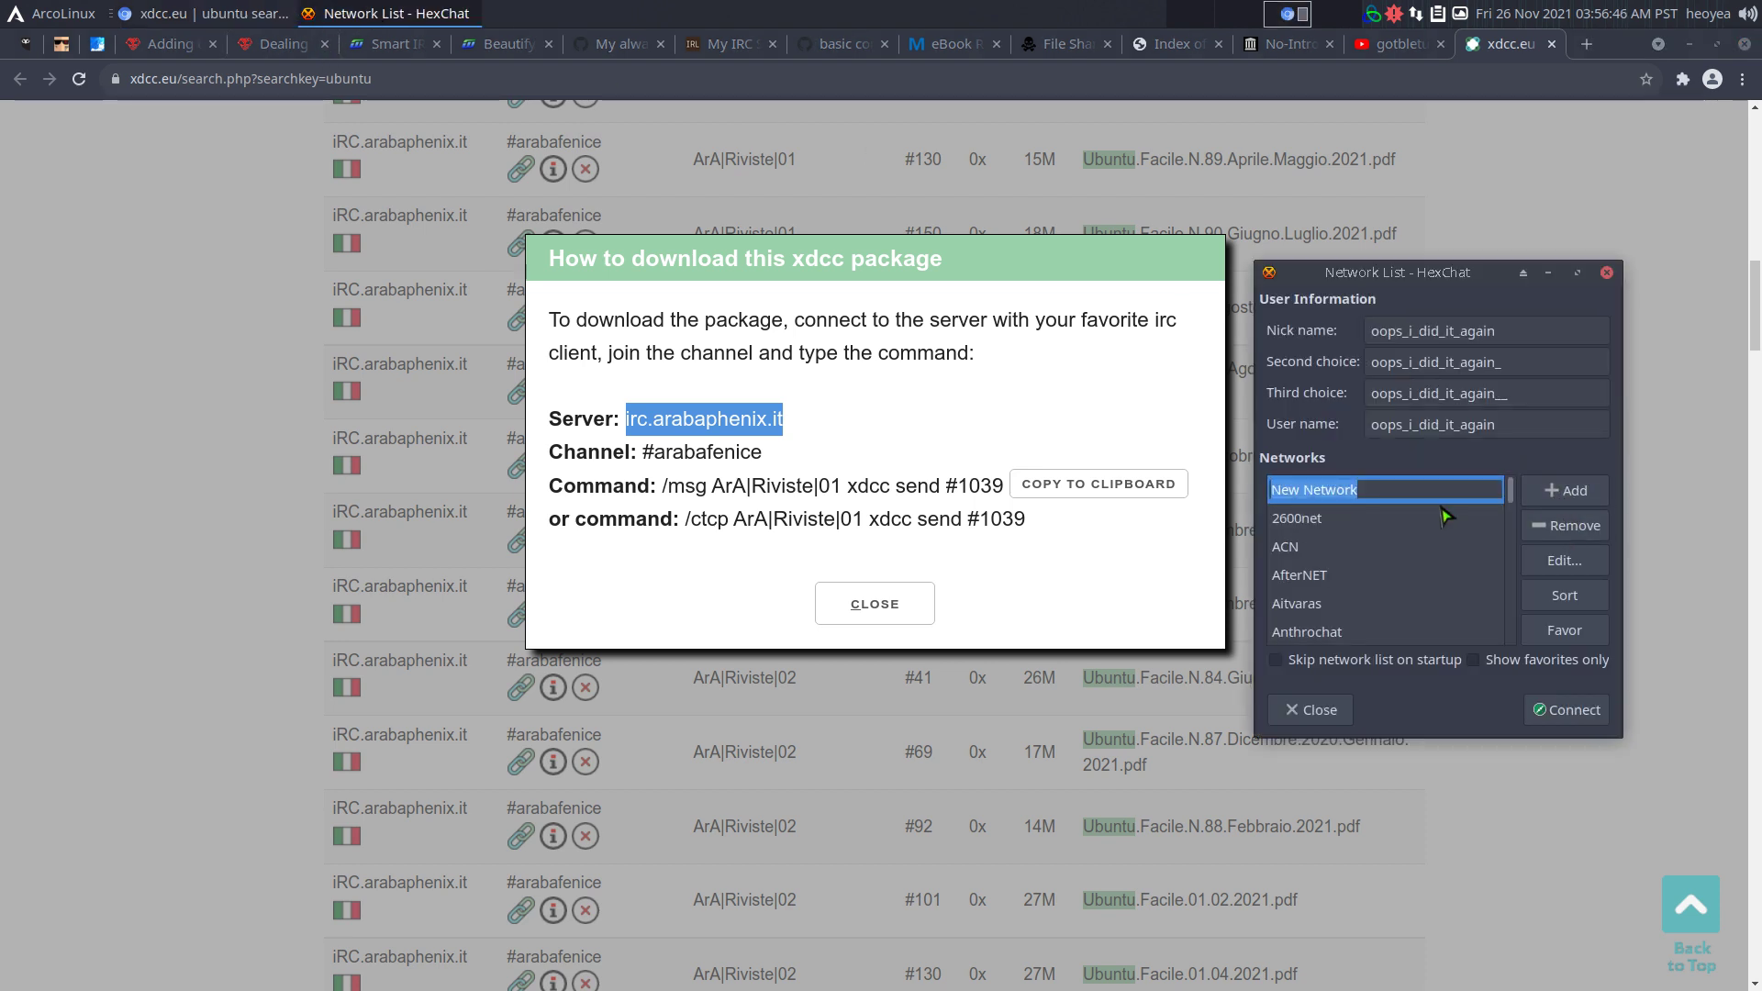
pyautogui.write('ara')
pyautogui.press('Return')
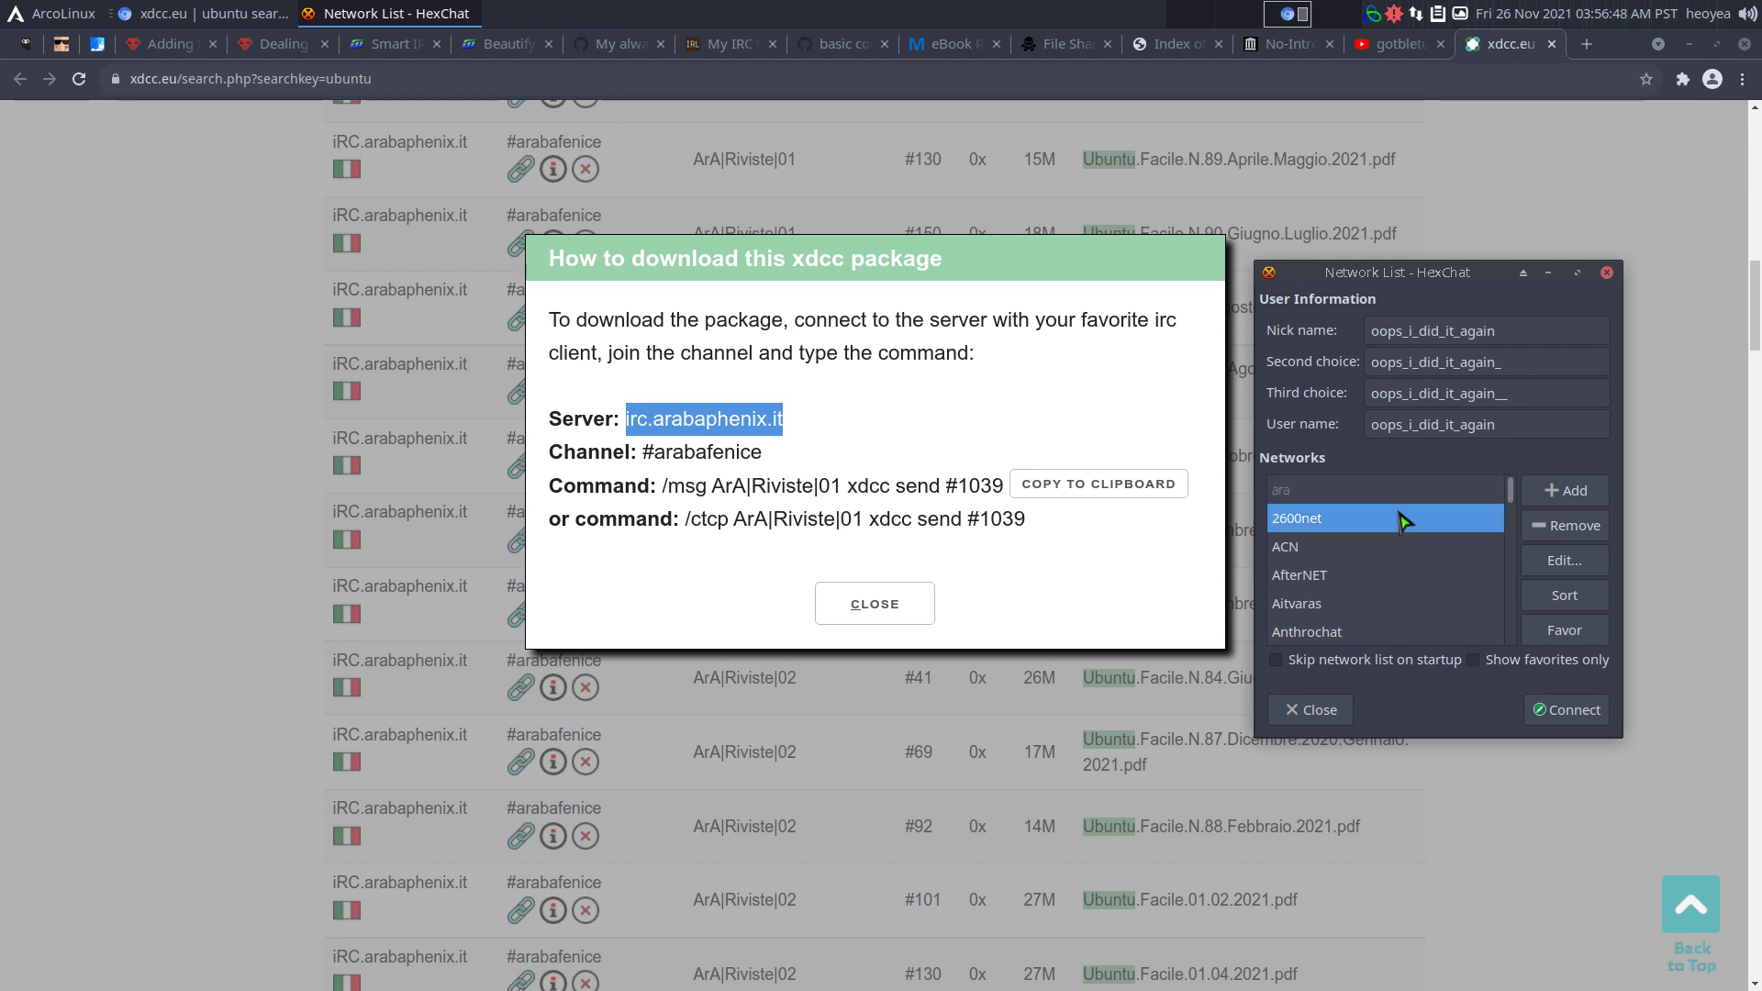
# Replace the default server entry of the ara network with irc.arabaphenix.it
pyautogui.click(1588, 571)
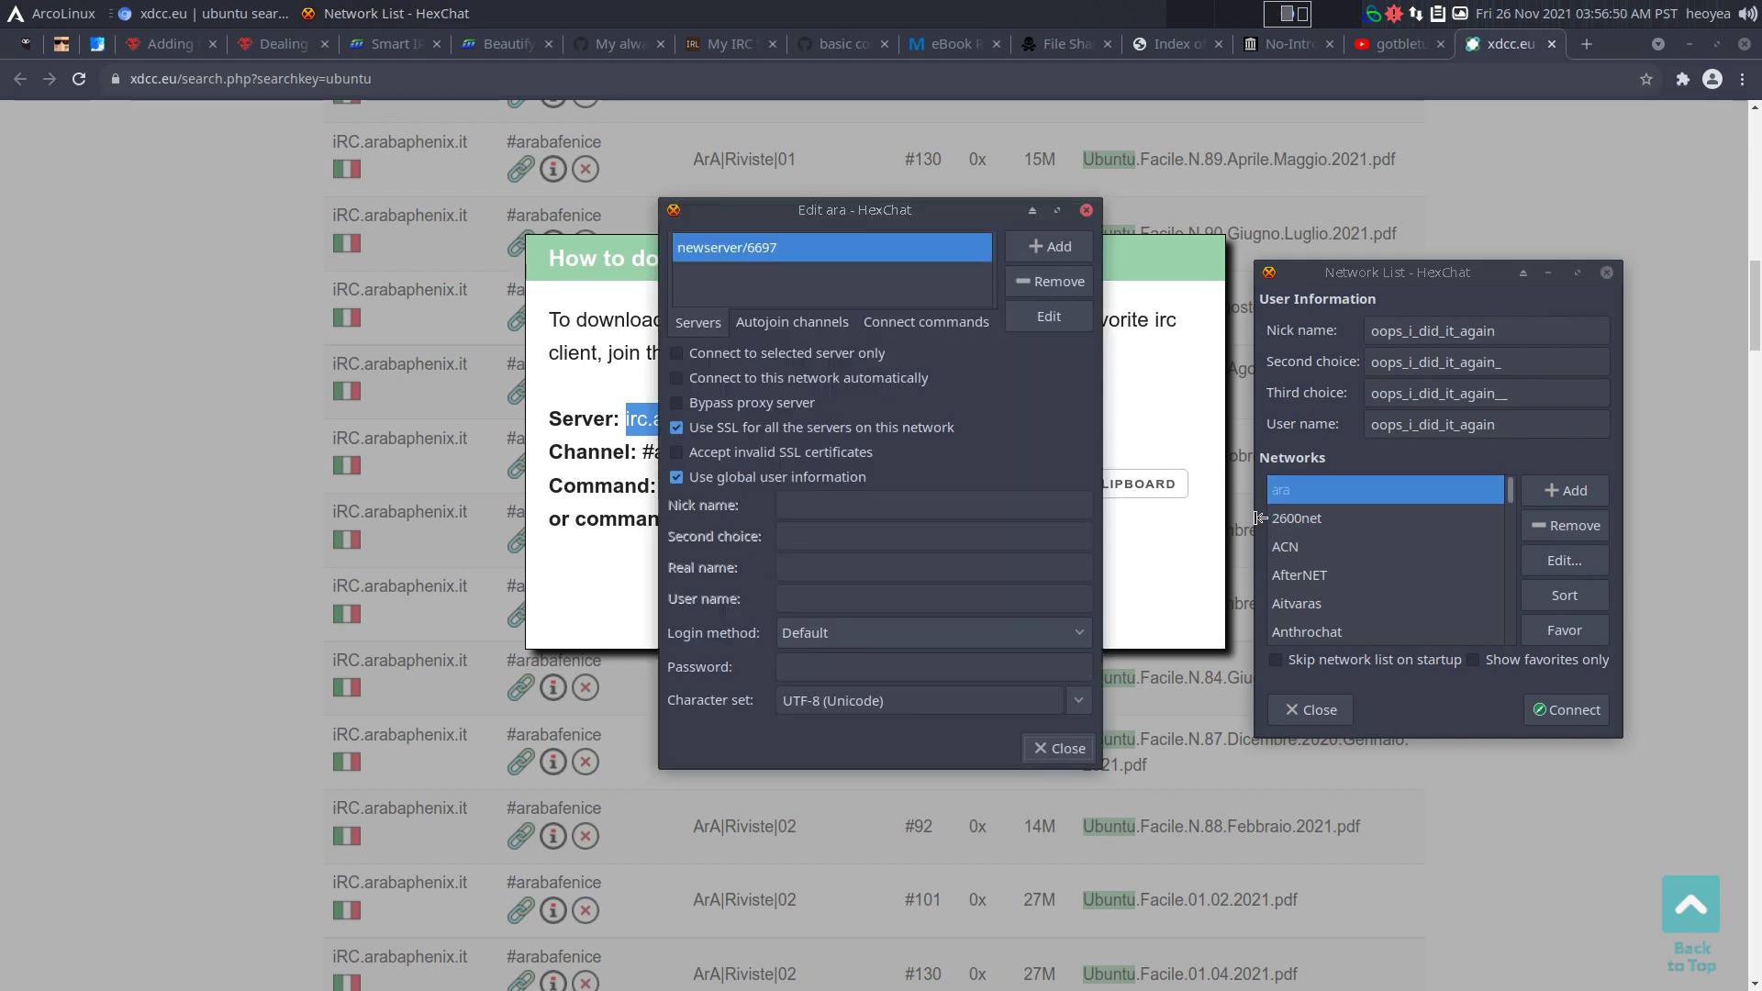
pyautogui.click(825, 245)
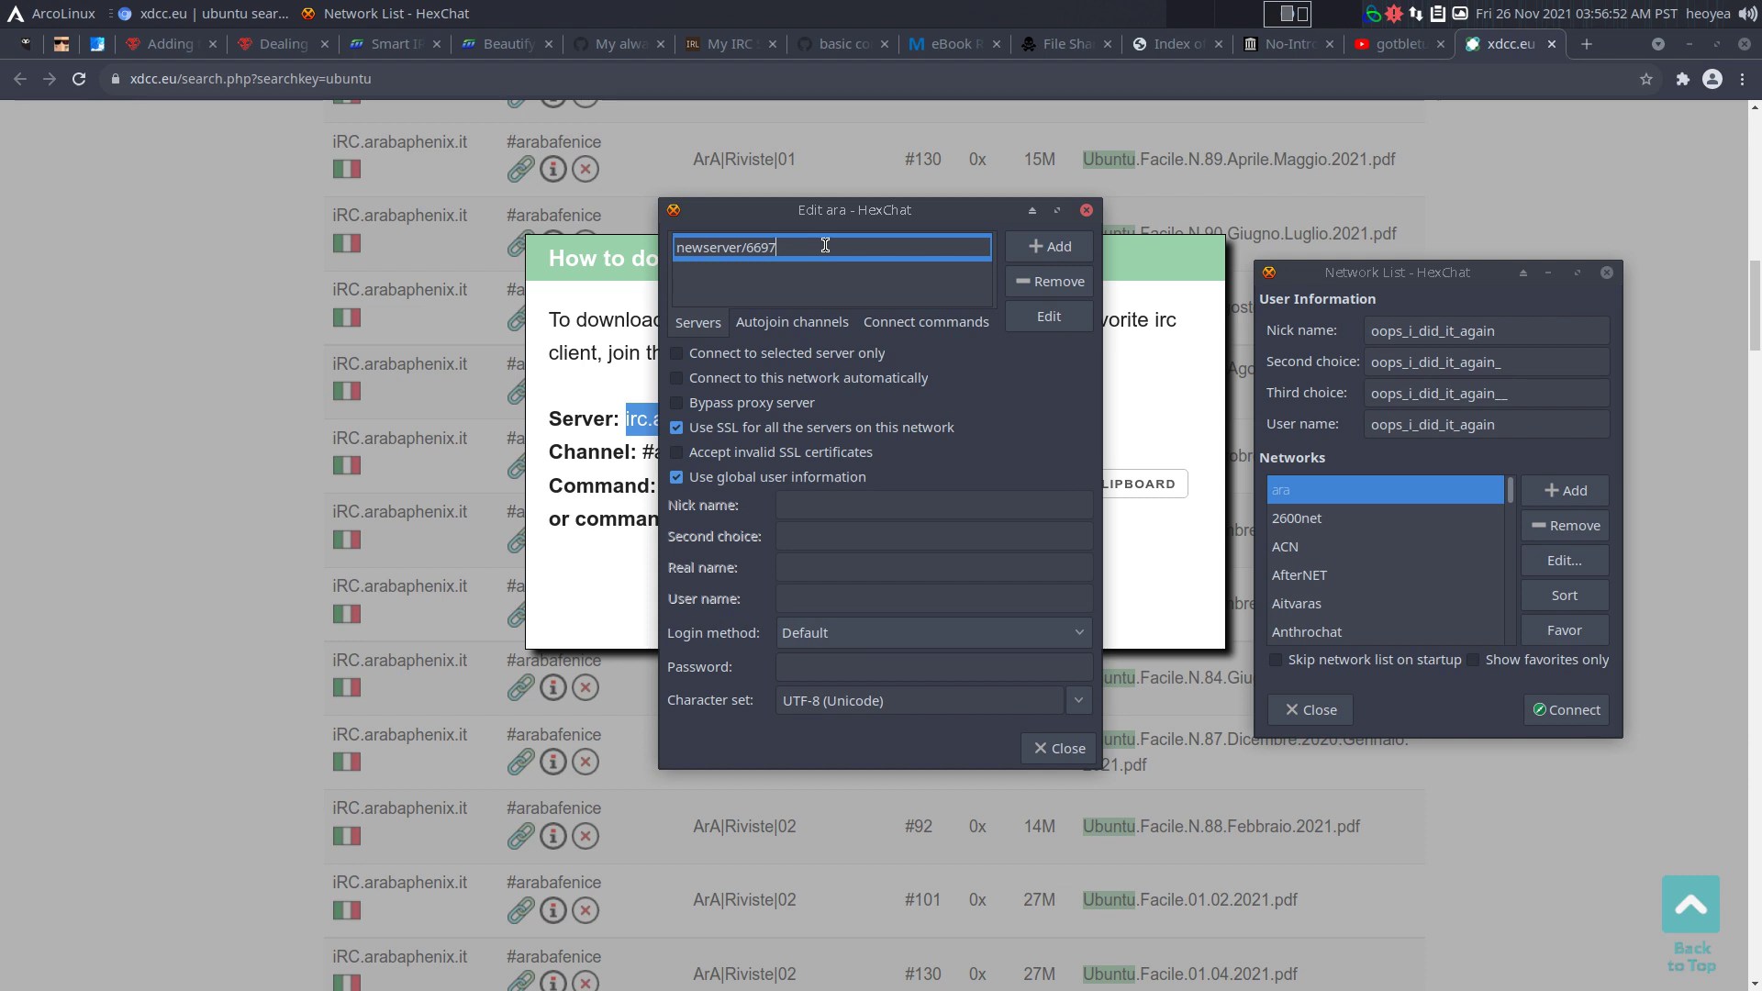
pyautogui.moveTo(825, 245); pyautogui.dragTo(645, 250)
pyautogui.hotkey('ctrl', 'v')
pyautogui.press('Return')
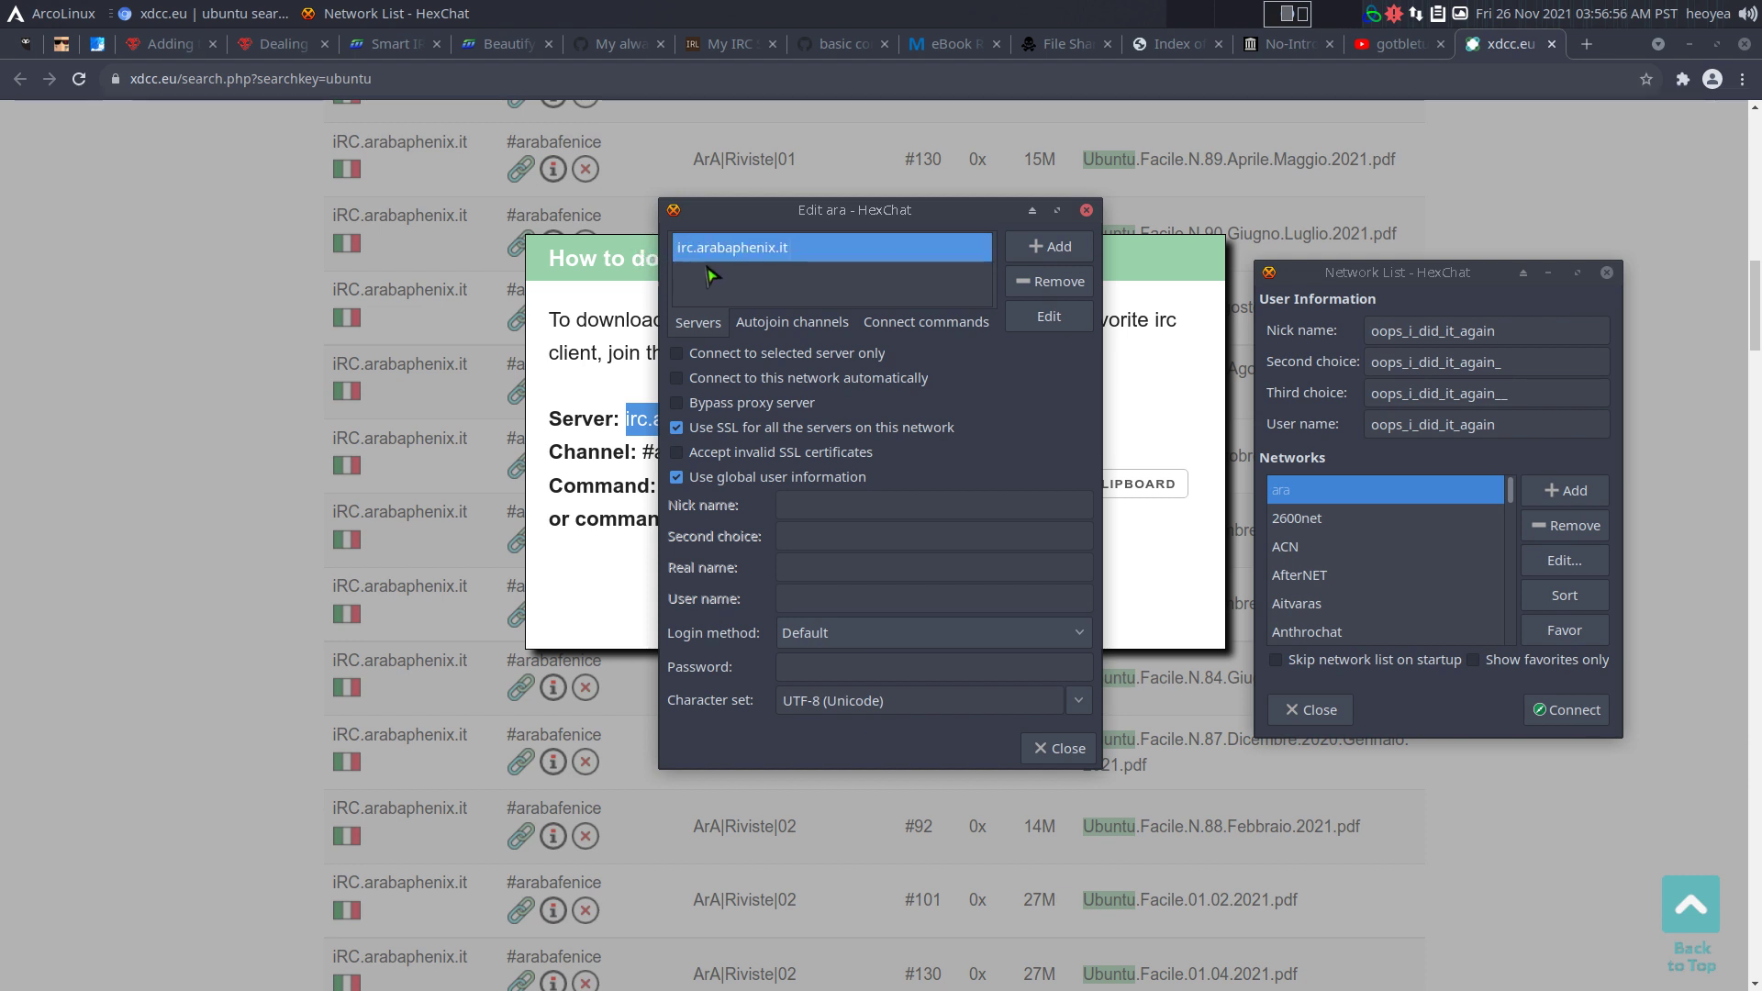
# Copy the channel name #arabafenice from the download instructions and add it to the ara network's autojoin channels
pyautogui.click(787, 322)
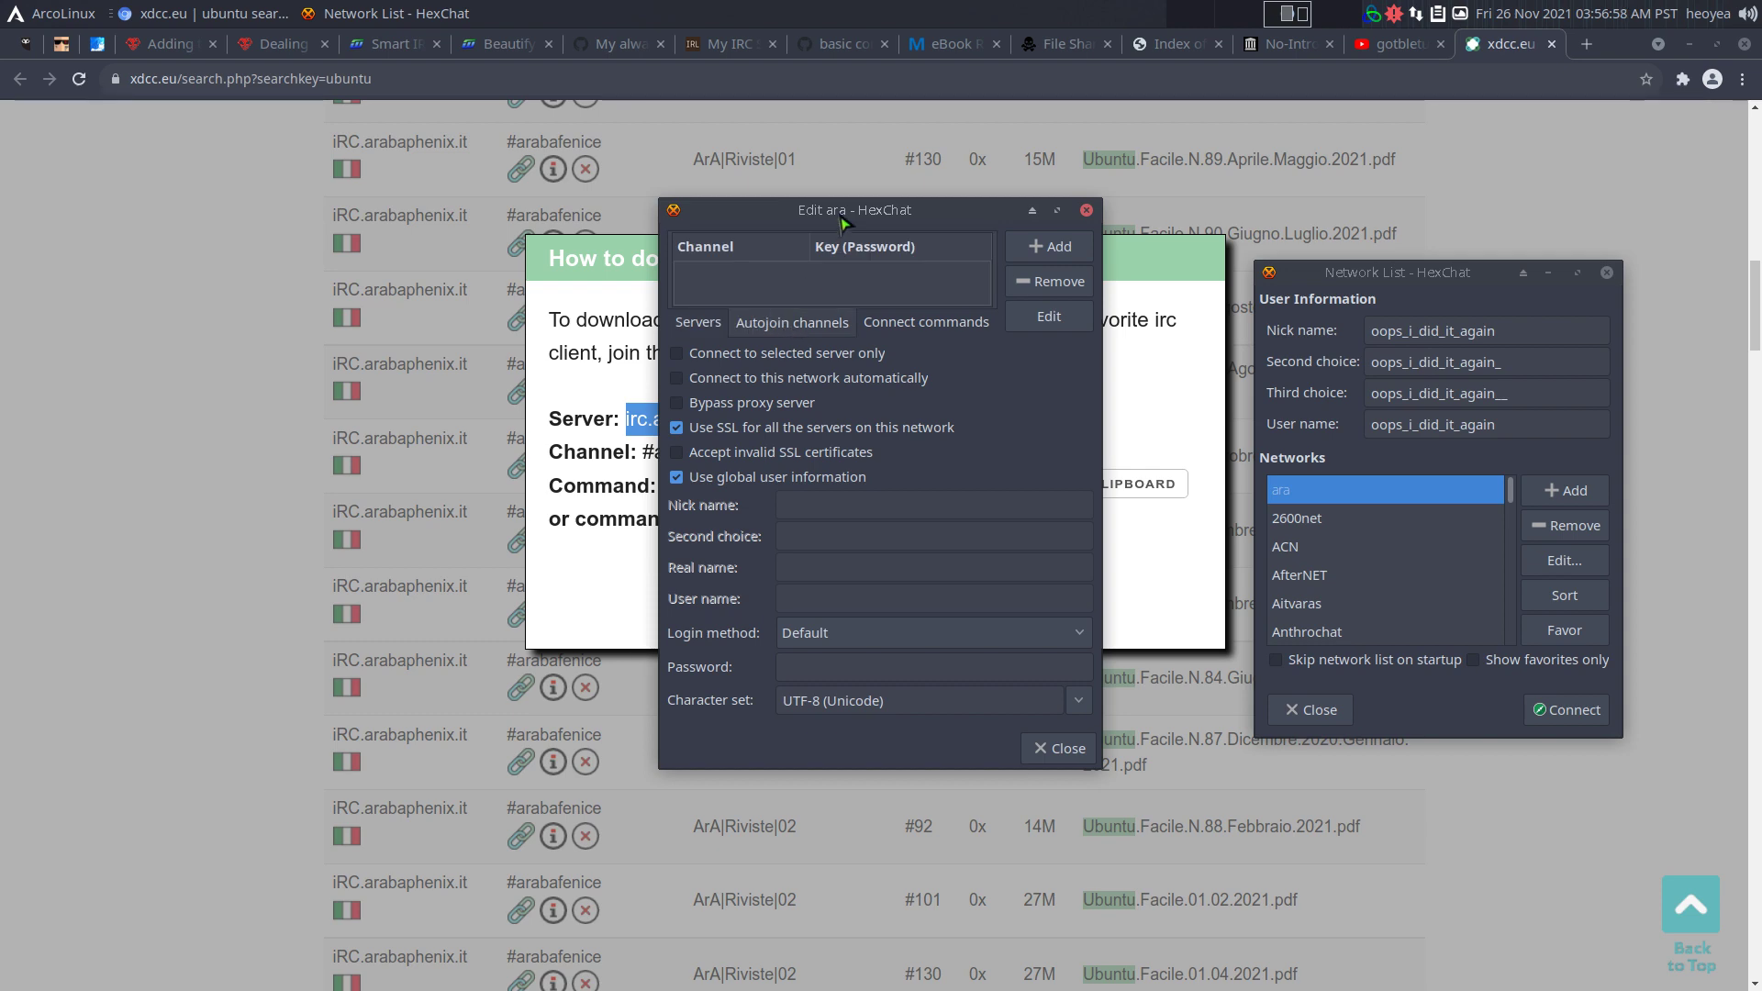
pyautogui.moveTo(866, 224); pyautogui.dragTo(1383, 280)
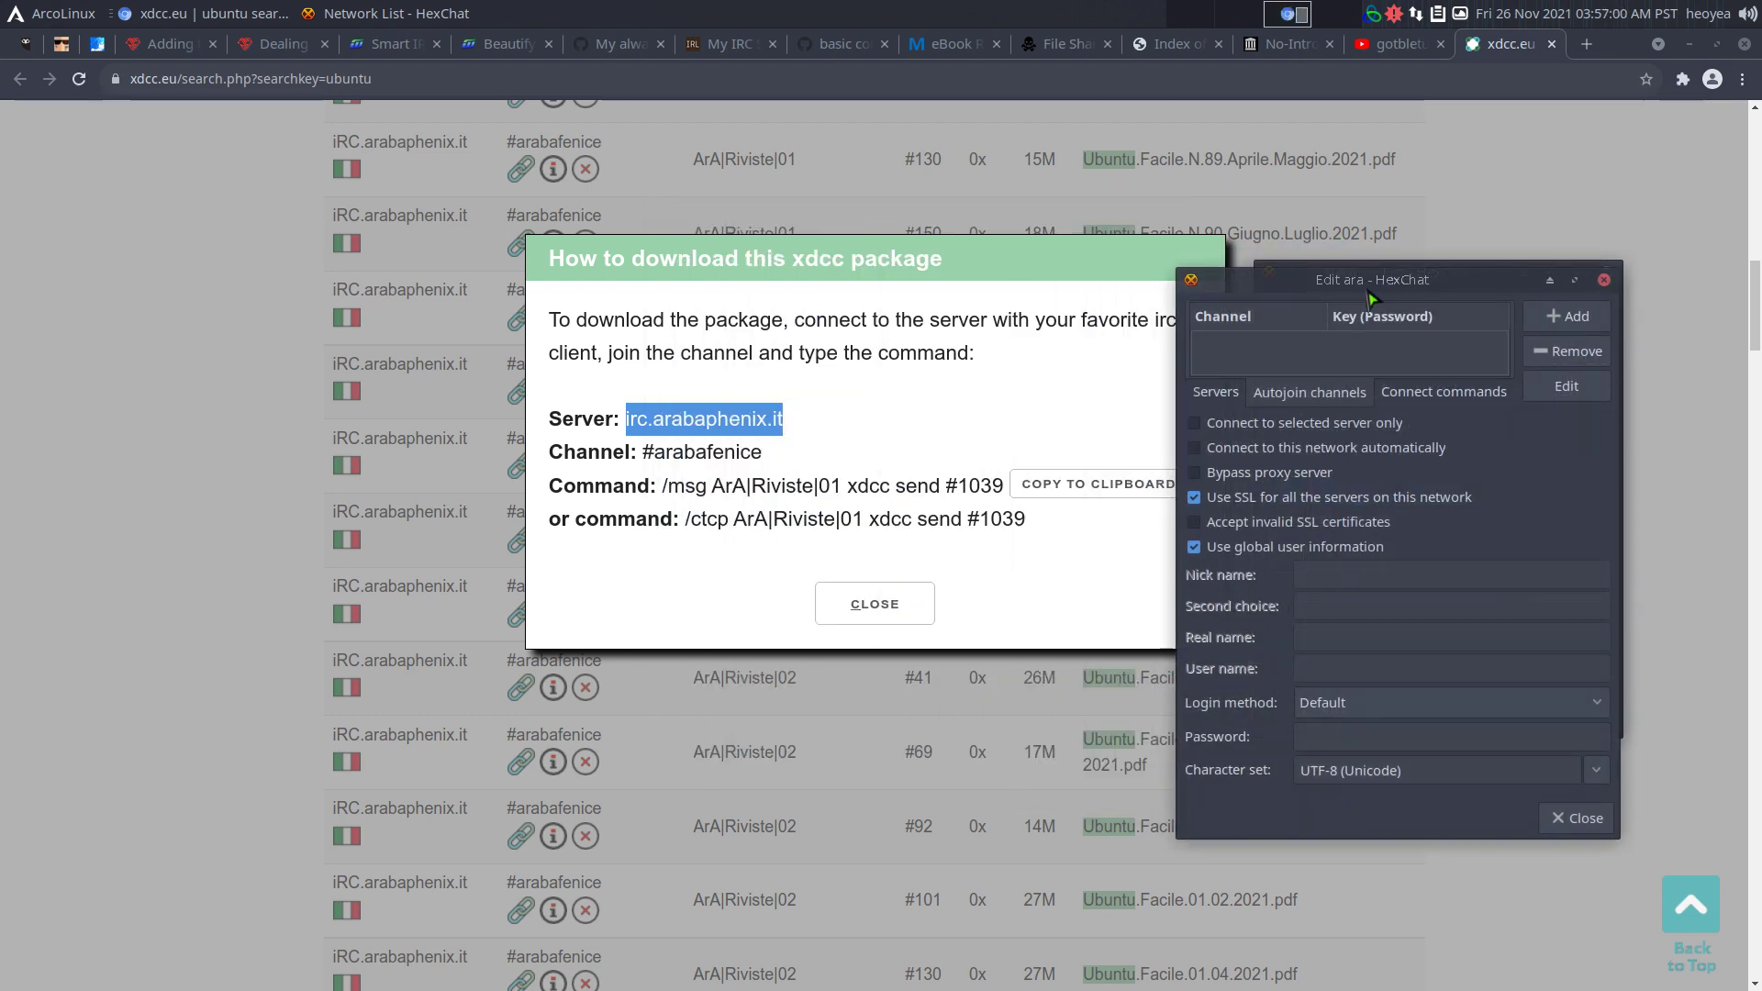
pyautogui.moveTo(764, 454); pyautogui.dragTo(651, 469)
pyautogui.rightClick(651, 469)
pyautogui.click(688, 468)
pyautogui.click(387, 14)
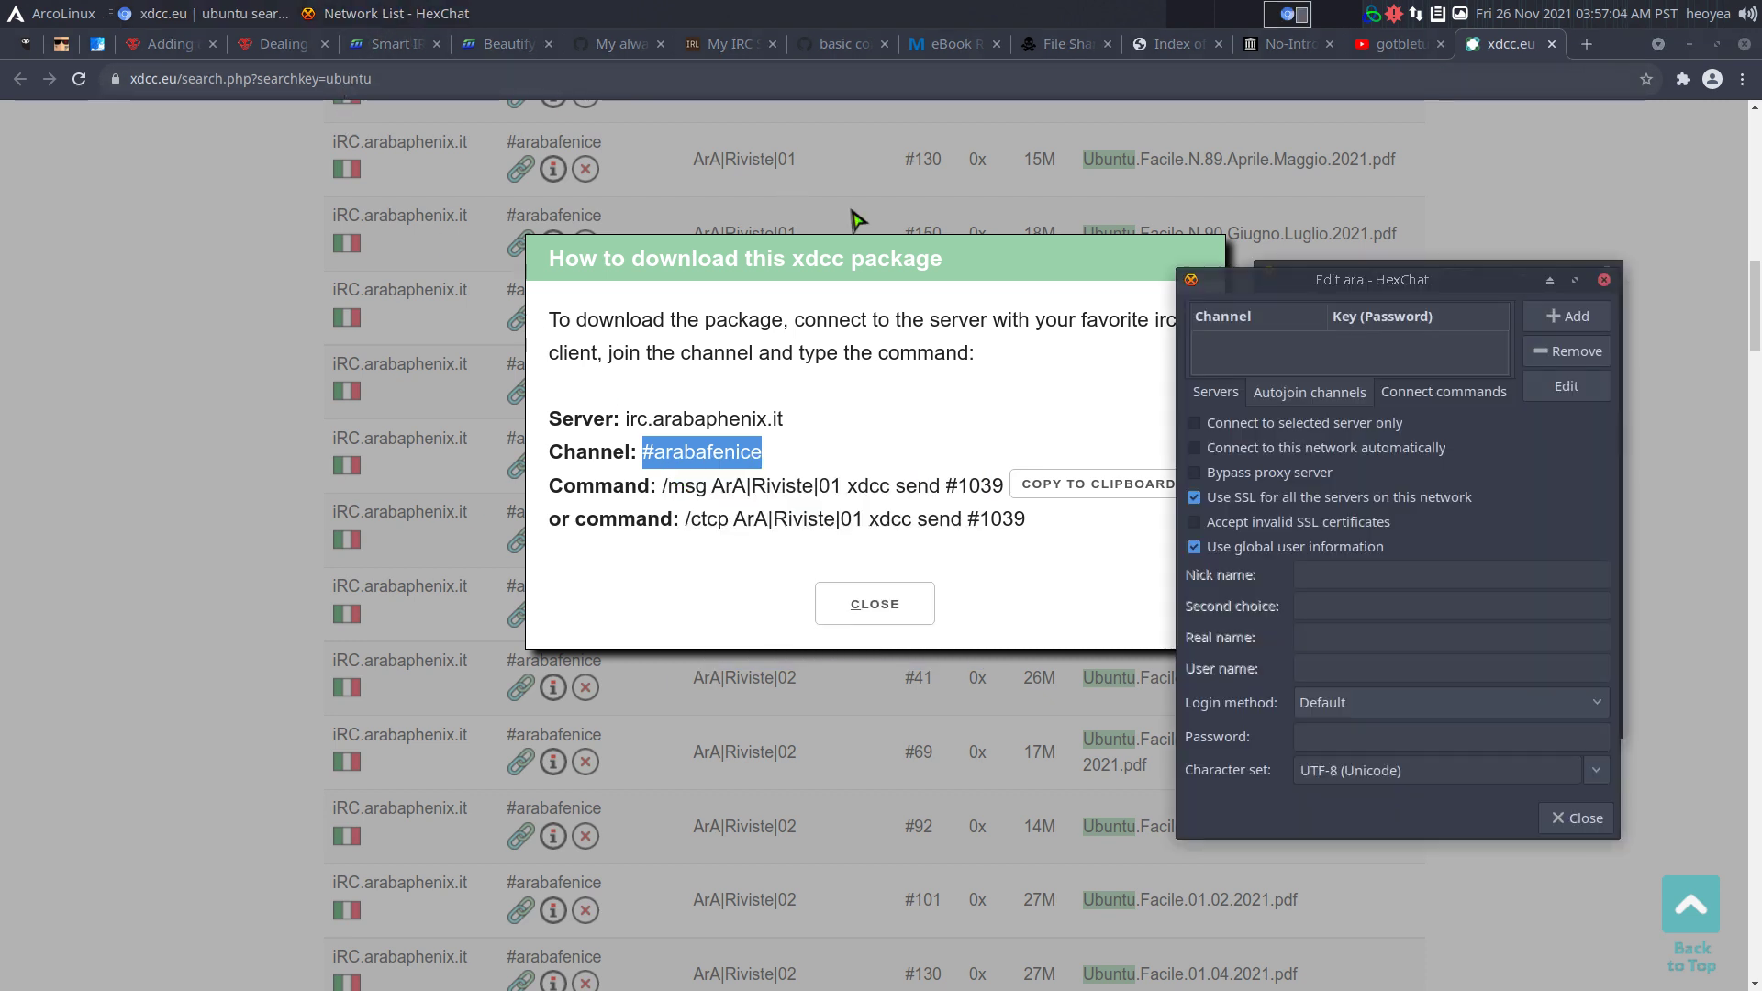
pyautogui.click(1565, 329)
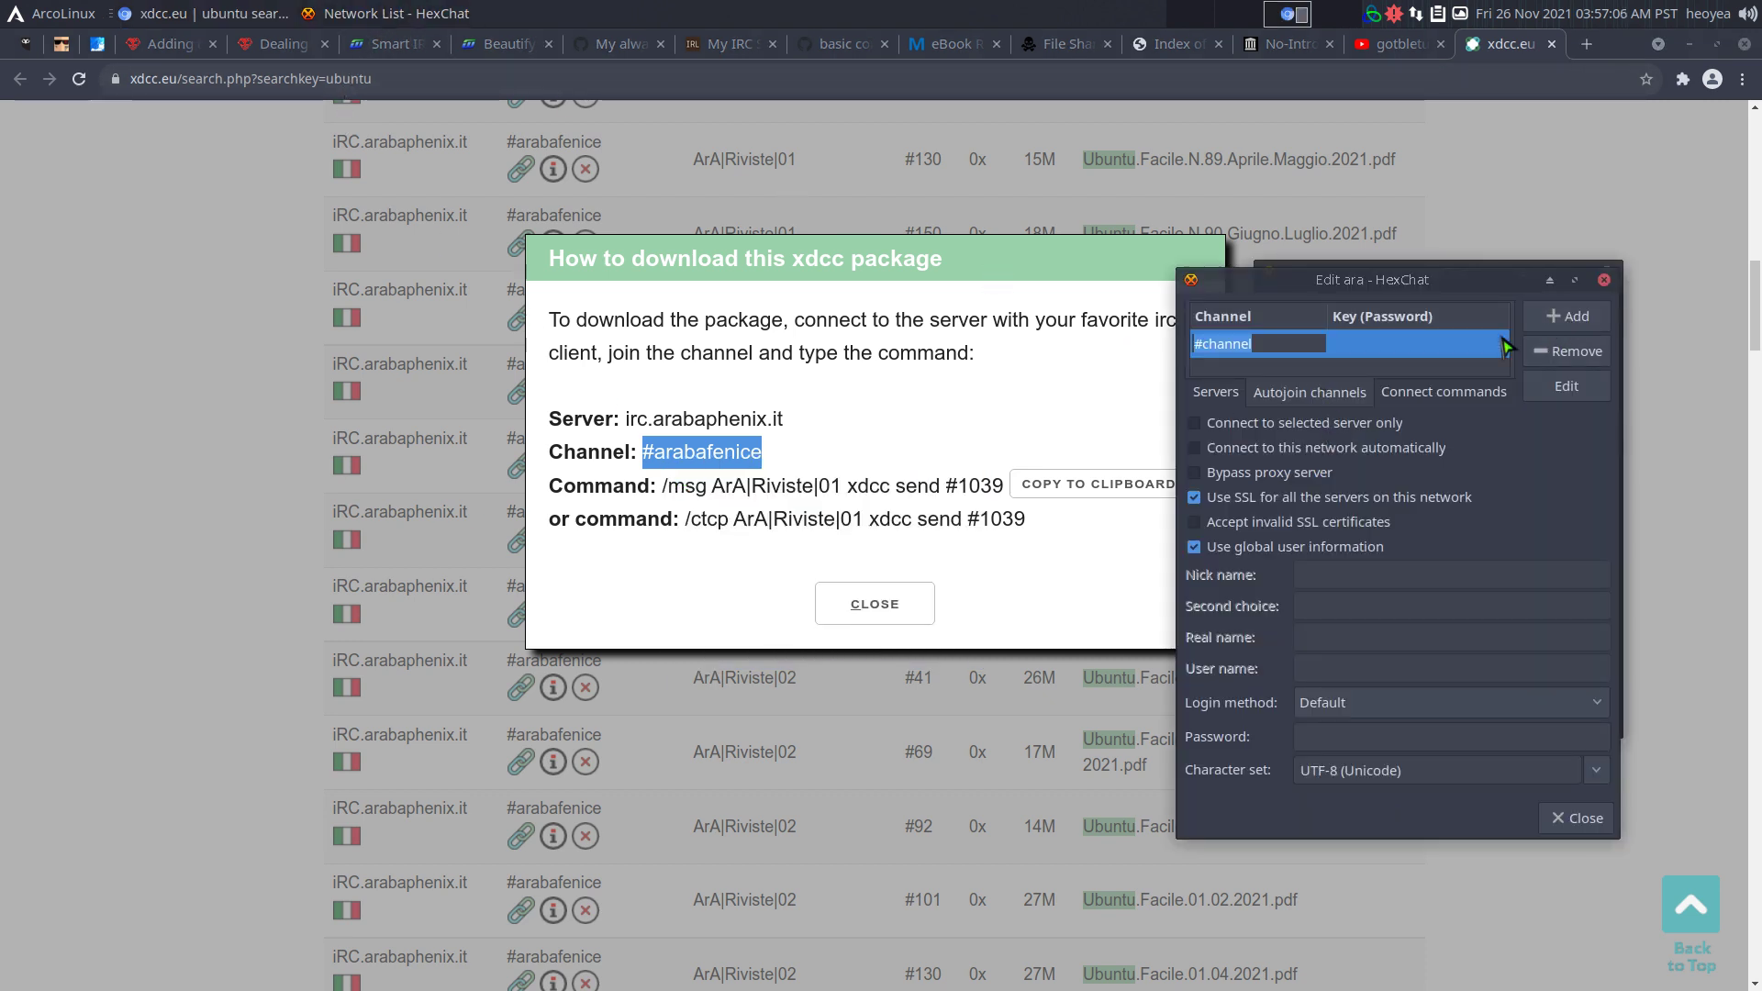
pyautogui.hotkey('ctrl', 'v')
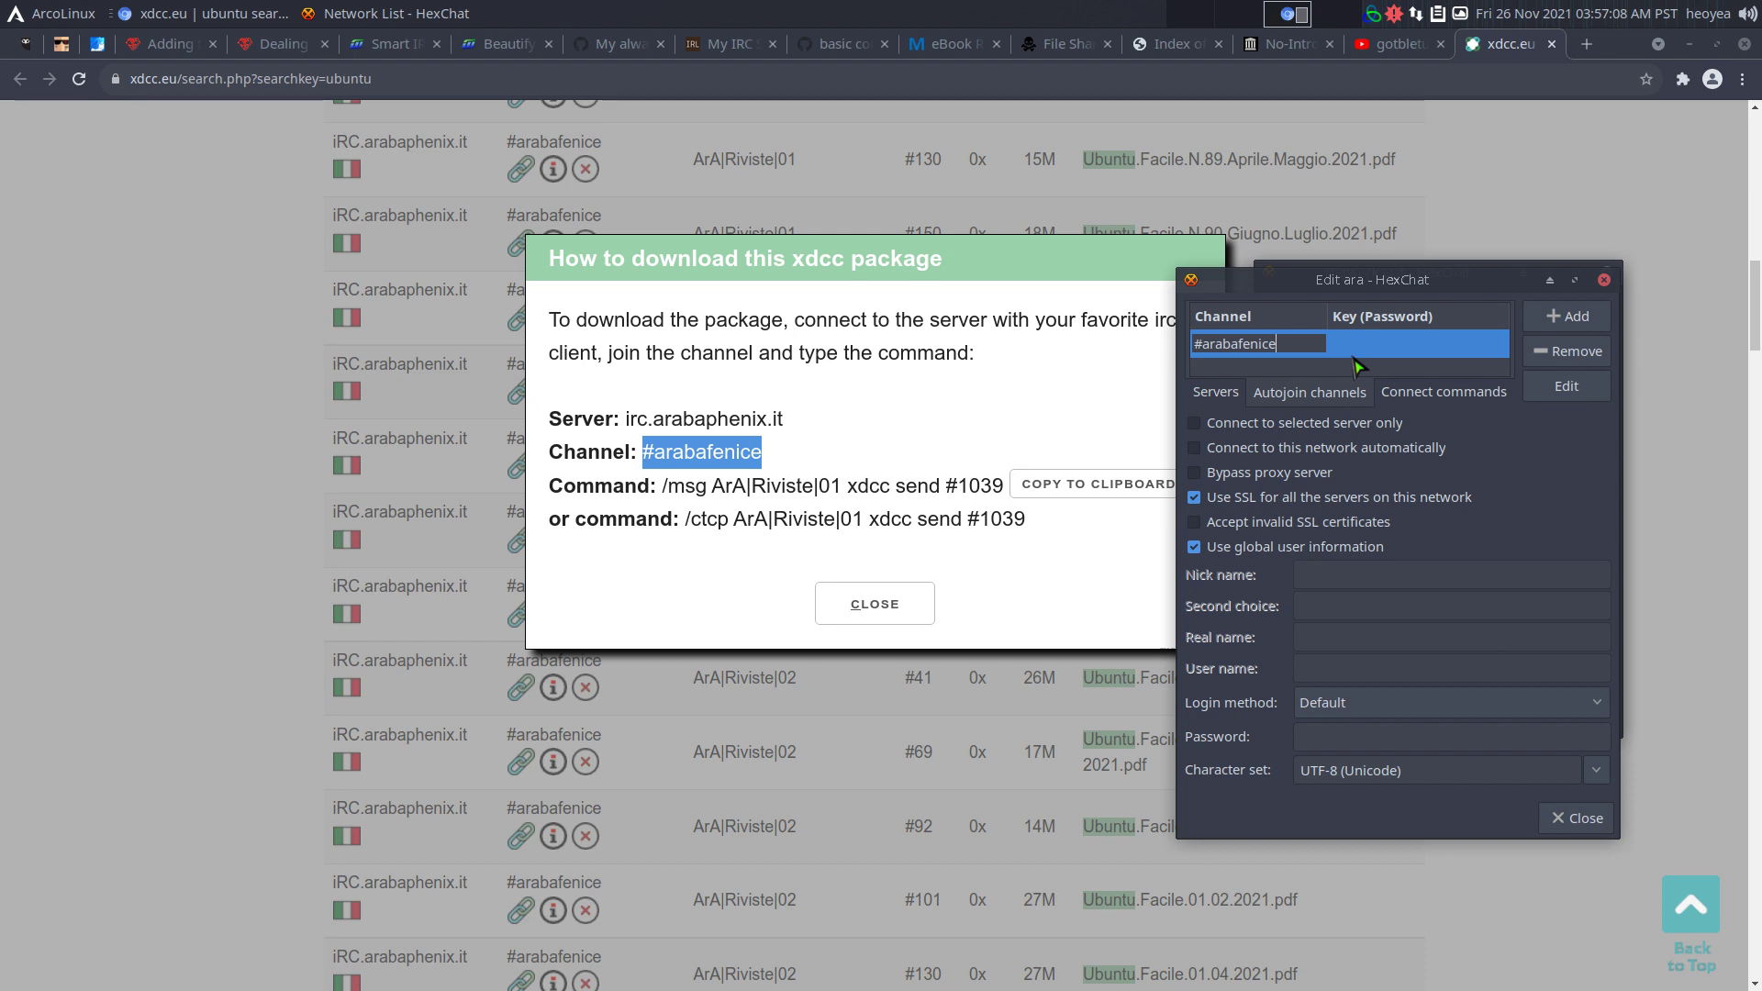
pyautogui.press('Return')
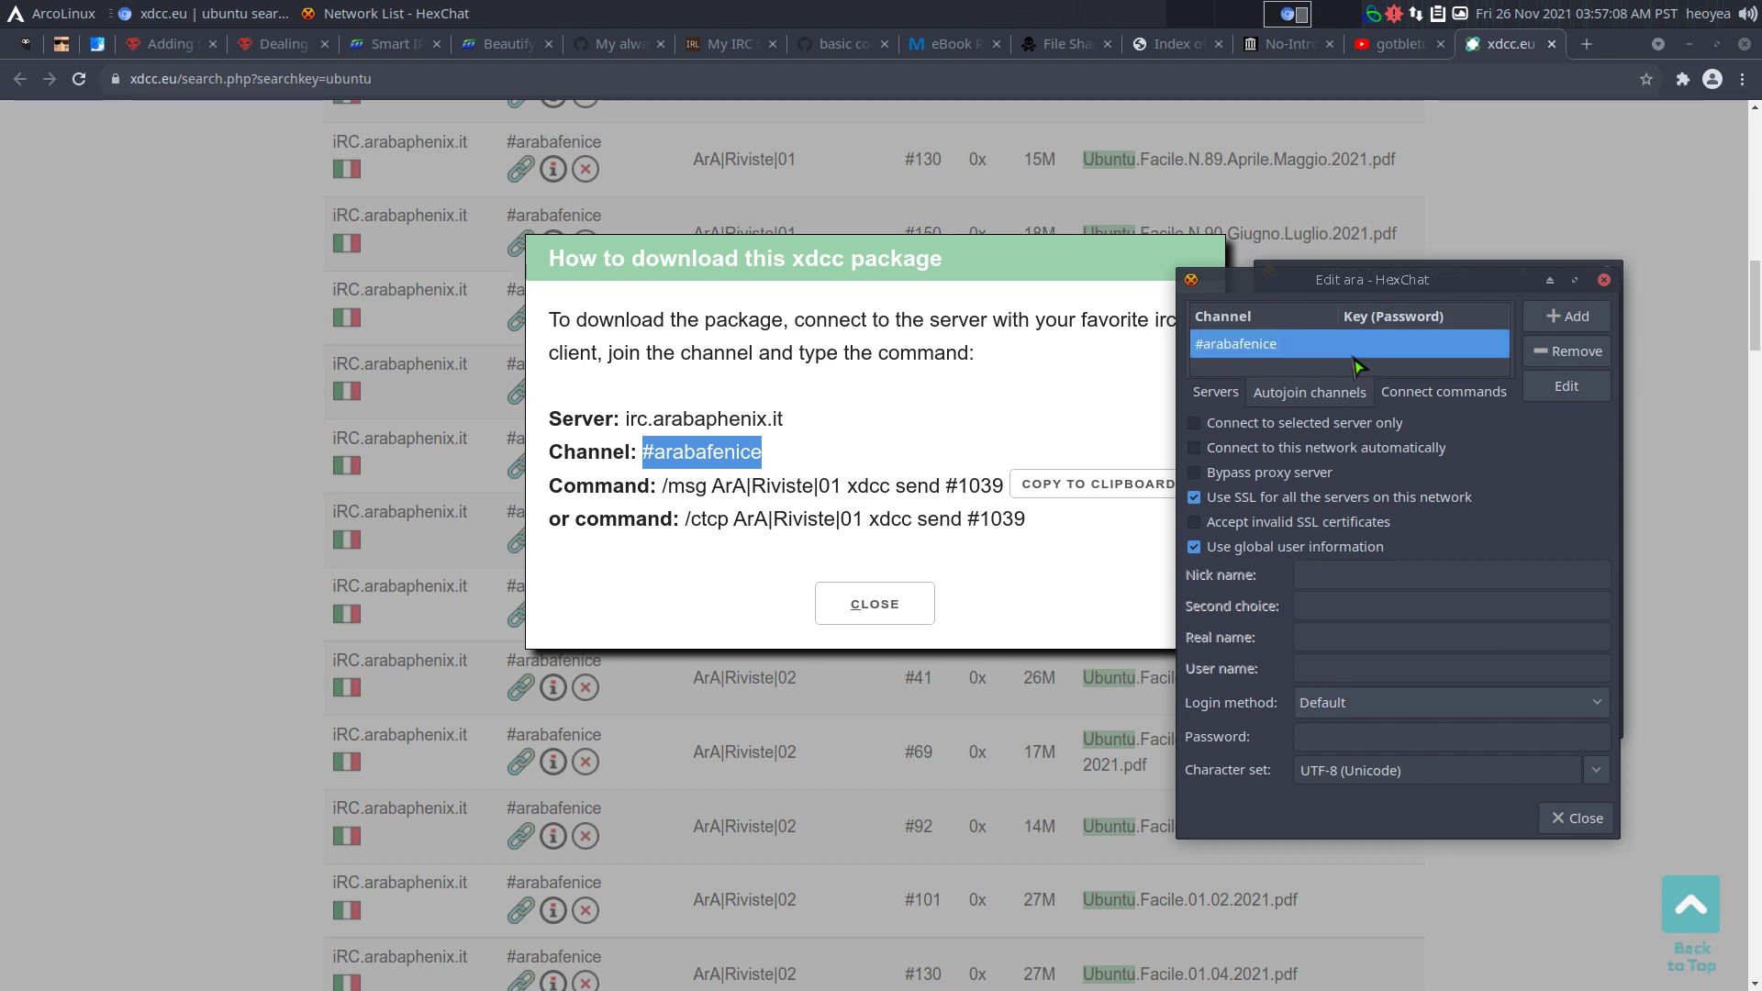
# Check the server and autojoin channel entries of the ara network and try to connect to it
pyautogui.click(1237, 402)
pyautogui.click(1257, 401)
pyautogui.click(1241, 401)
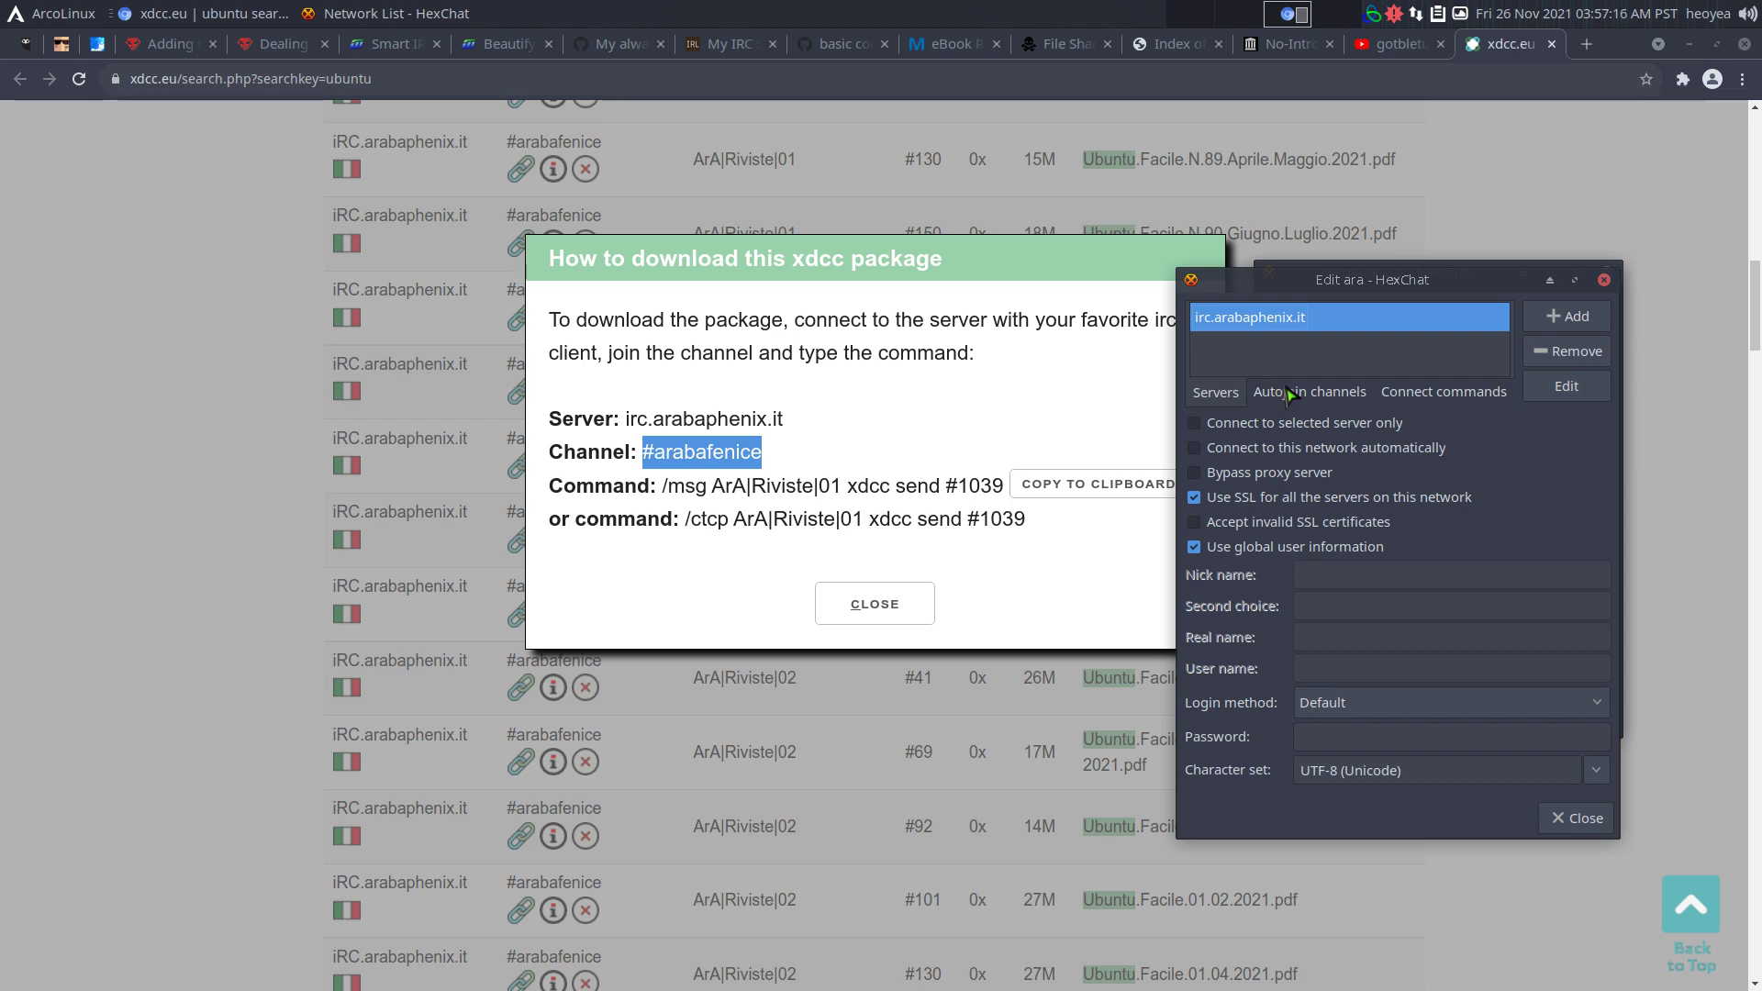
pyautogui.click(1289, 394)
pyautogui.click(1211, 399)
pyautogui.click(1310, 393)
pyautogui.click(1576, 817)
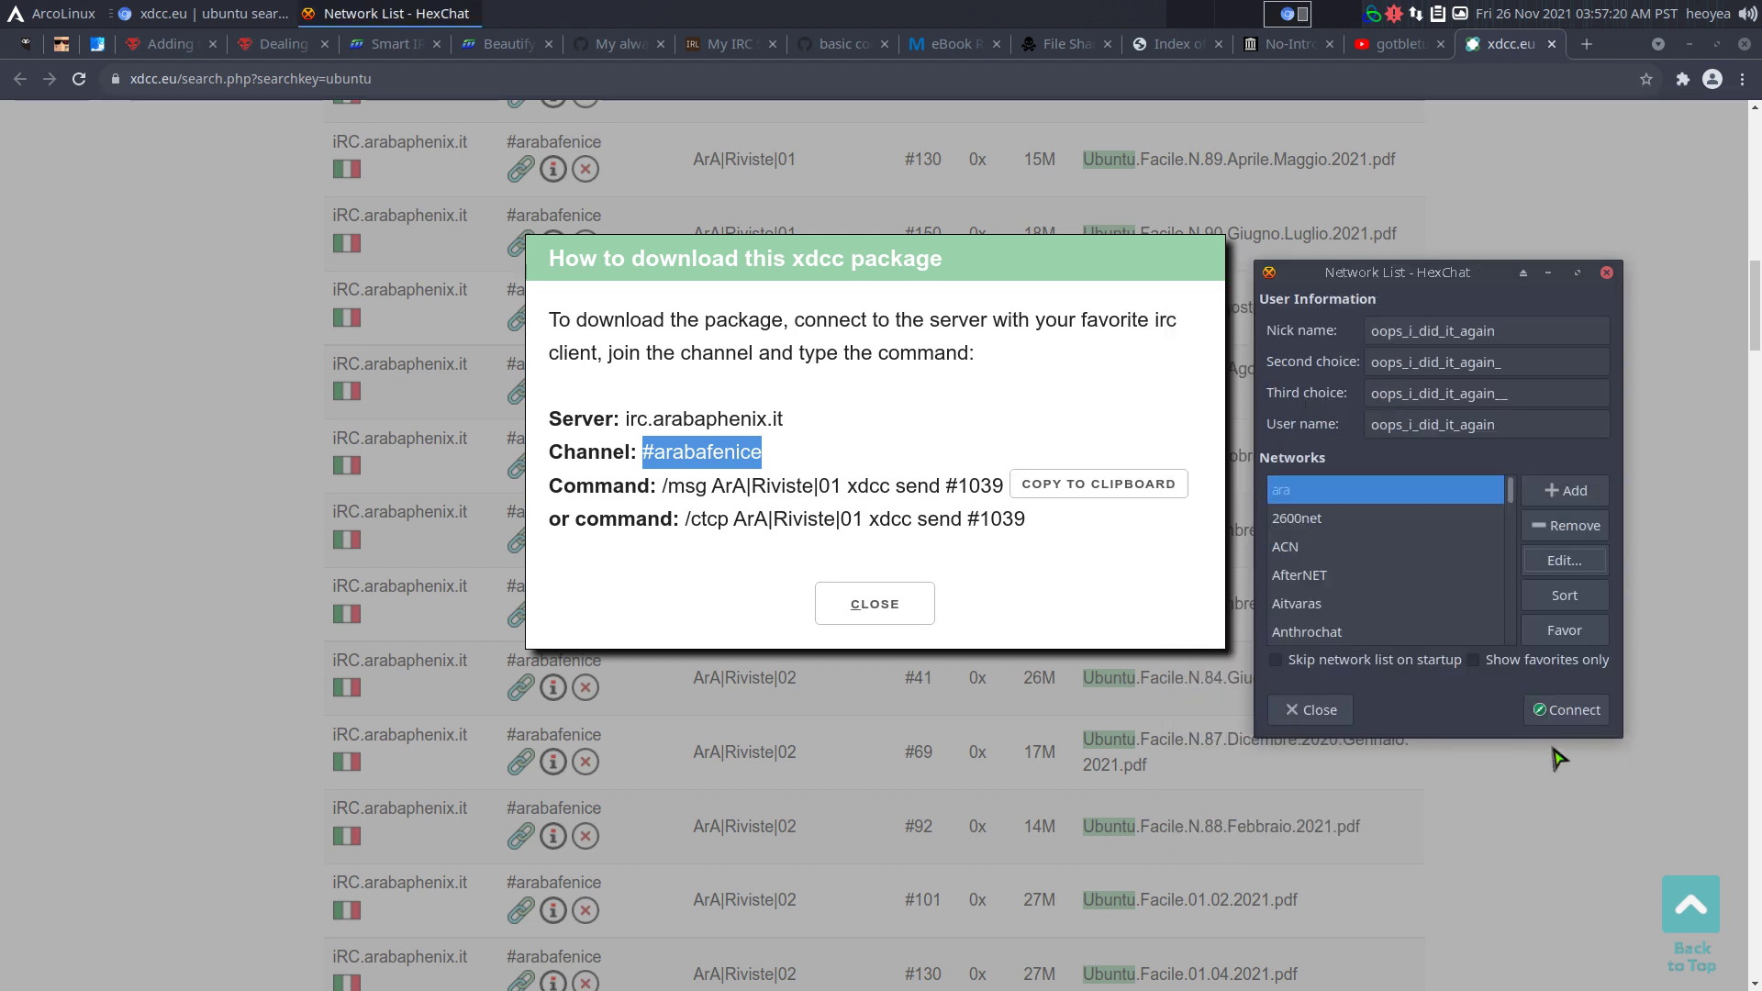
pyautogui.click(1566, 718)
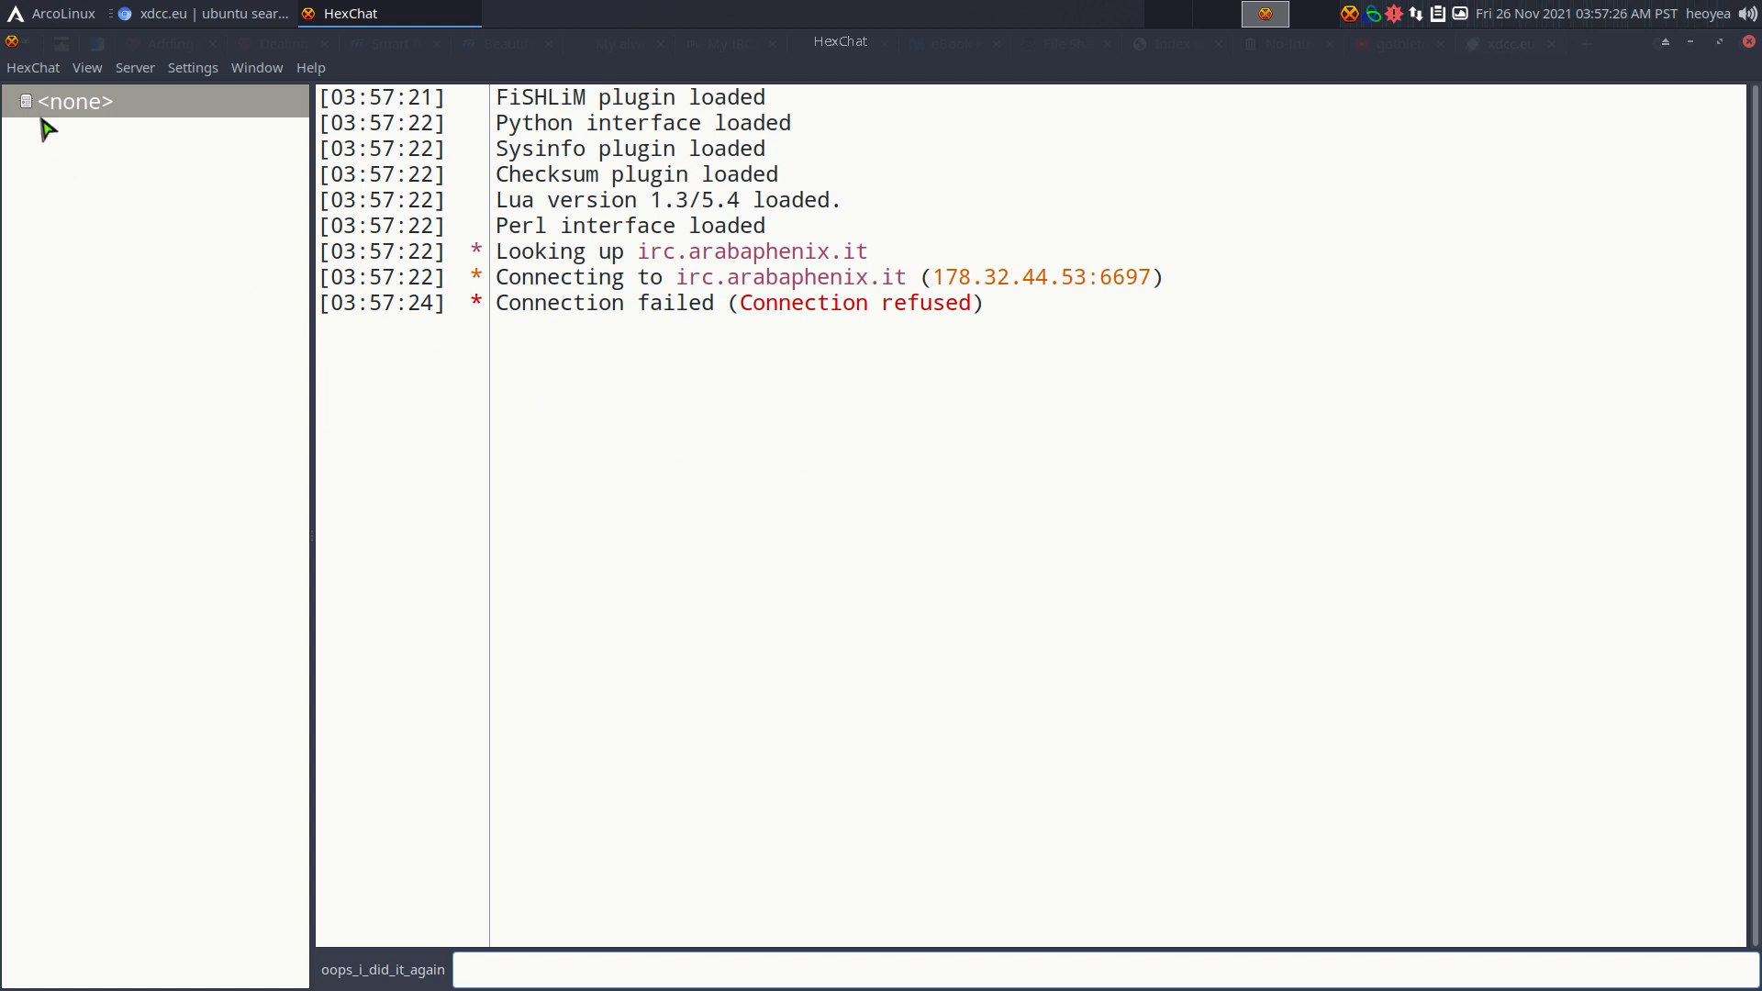
# Disable SSL for all servers on the ara network and connect to it again
pyautogui.click(33, 68)
pyautogui.click(46, 93)
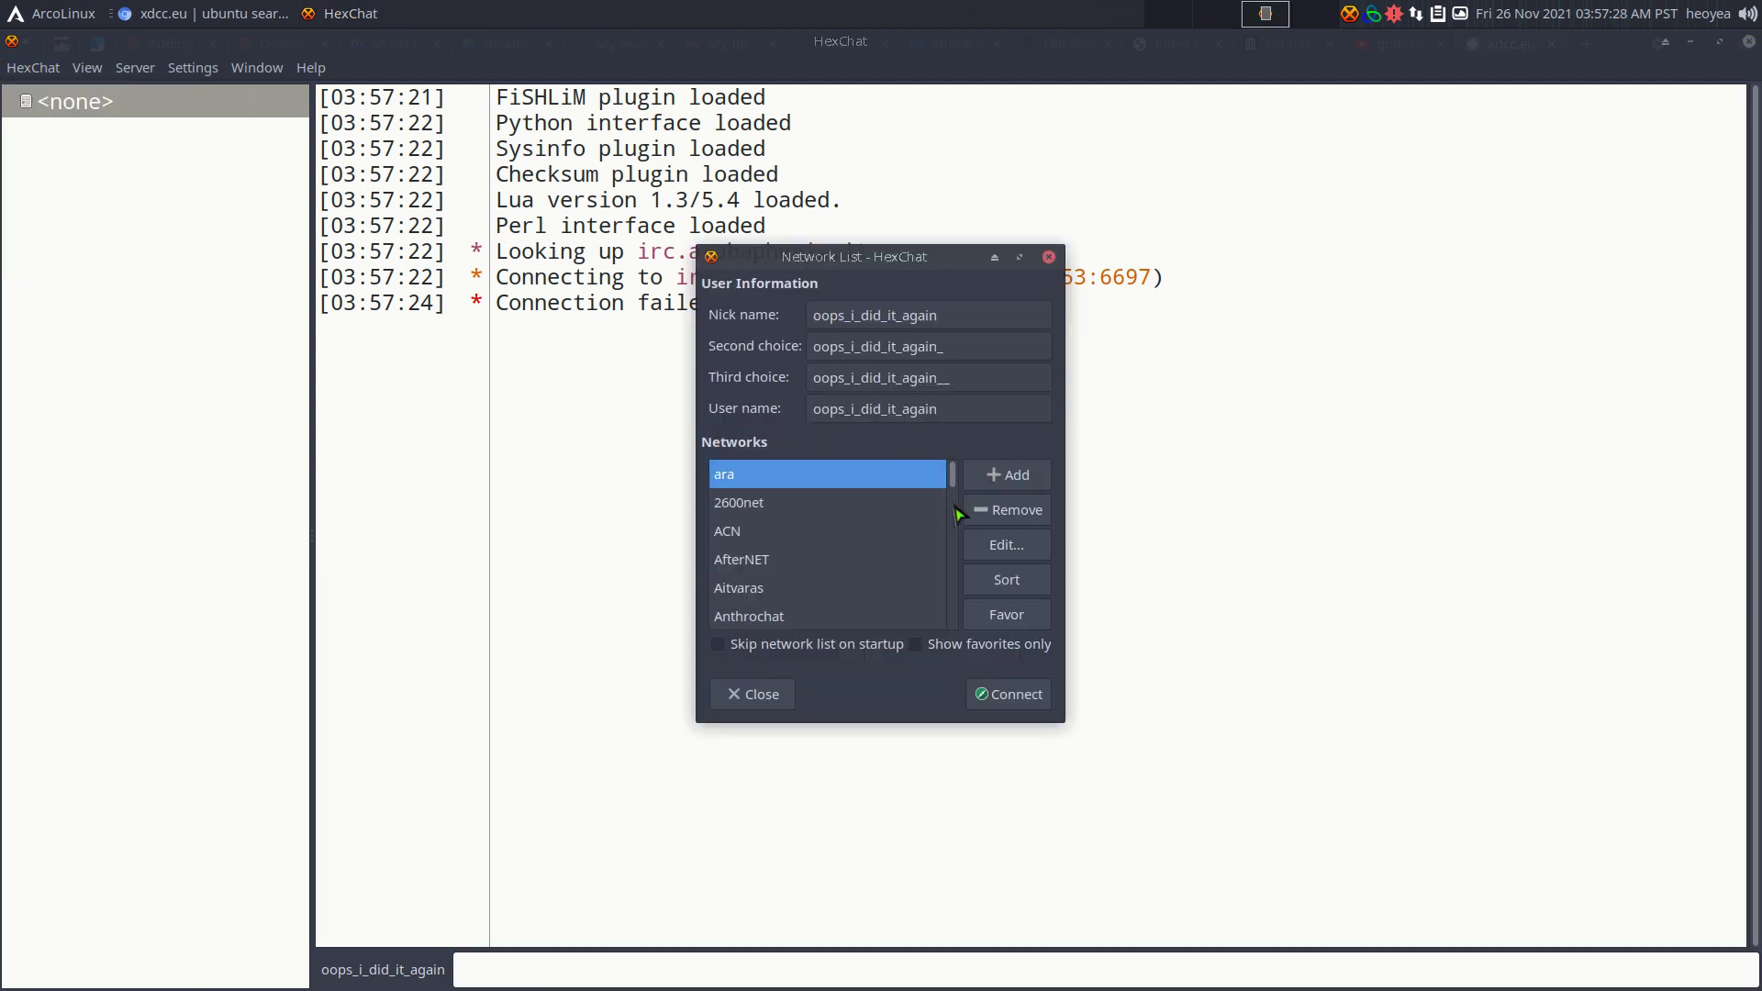
pyautogui.click(1005, 544)
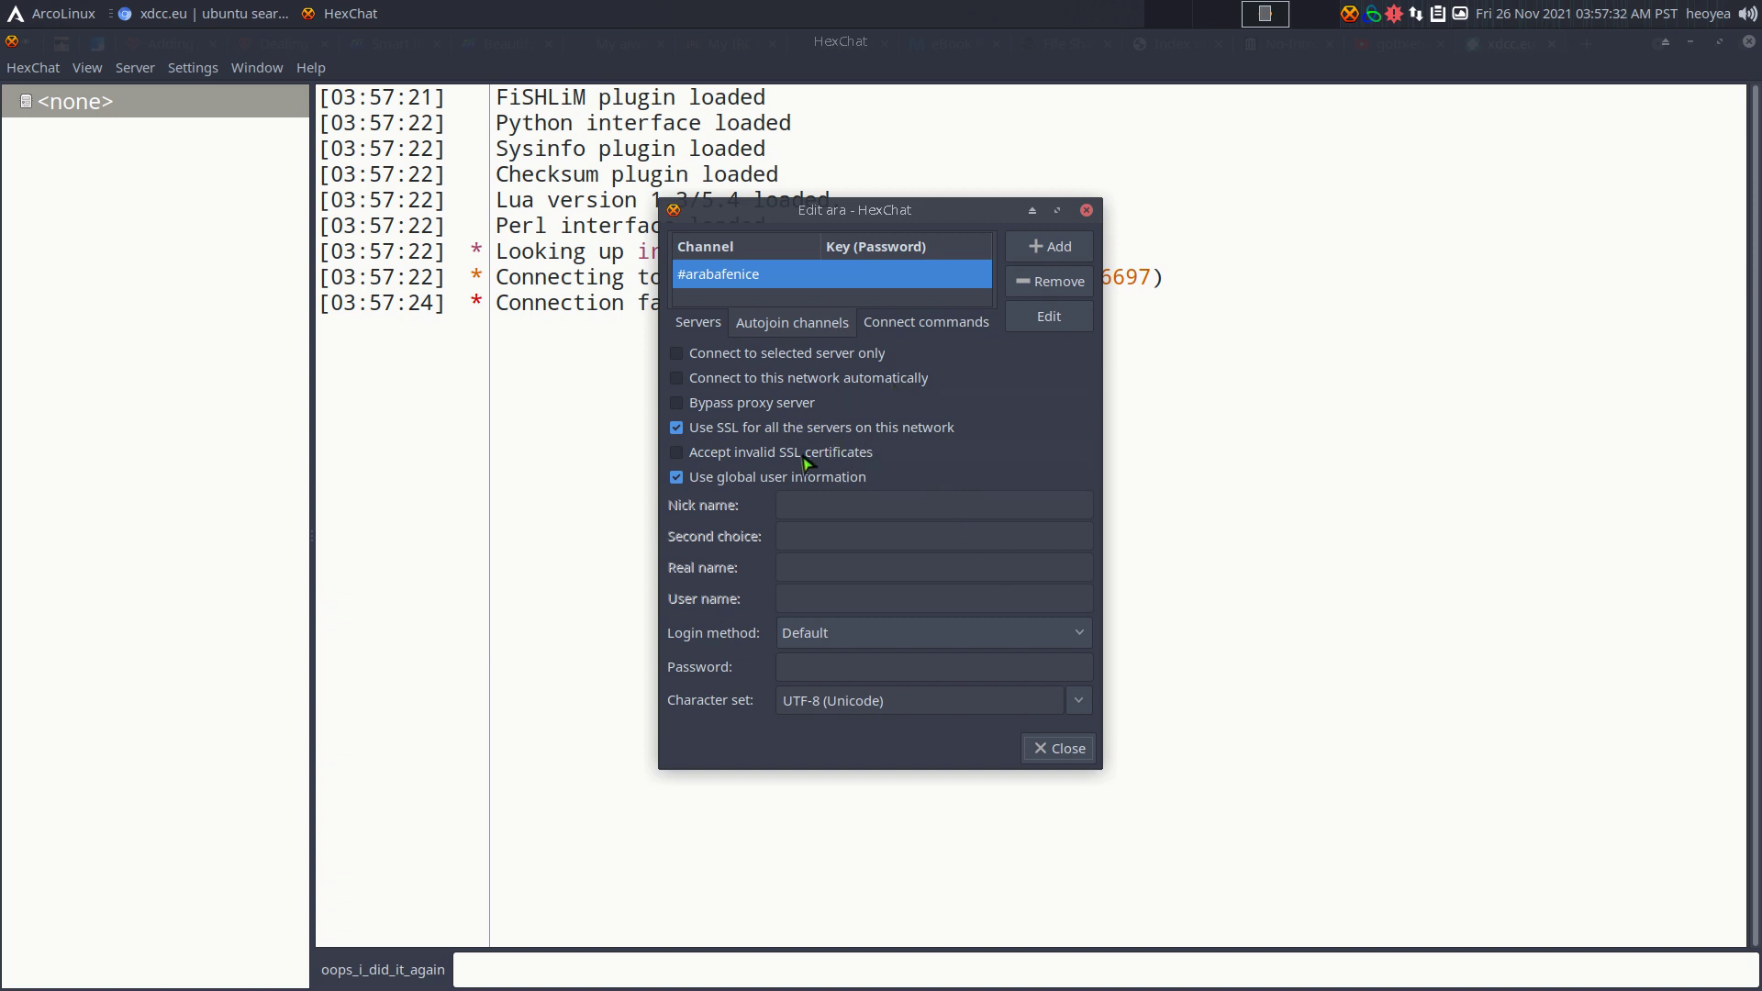
pyautogui.click(677, 428)
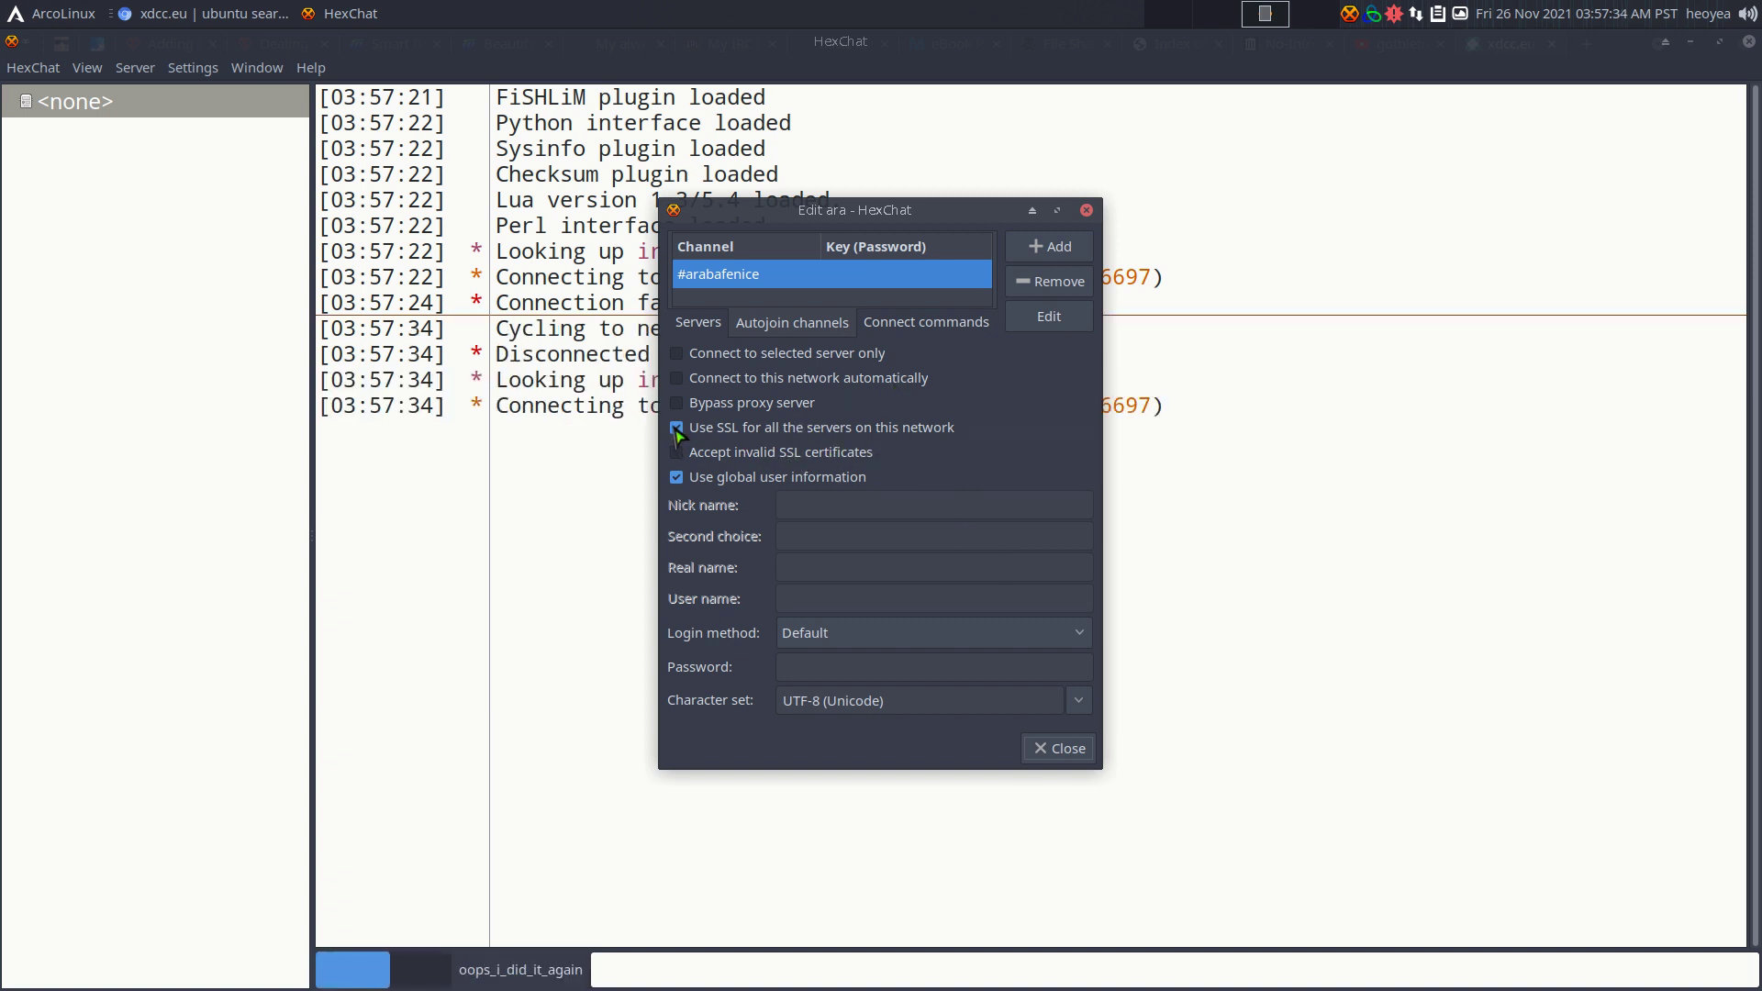
pyautogui.click(1055, 748)
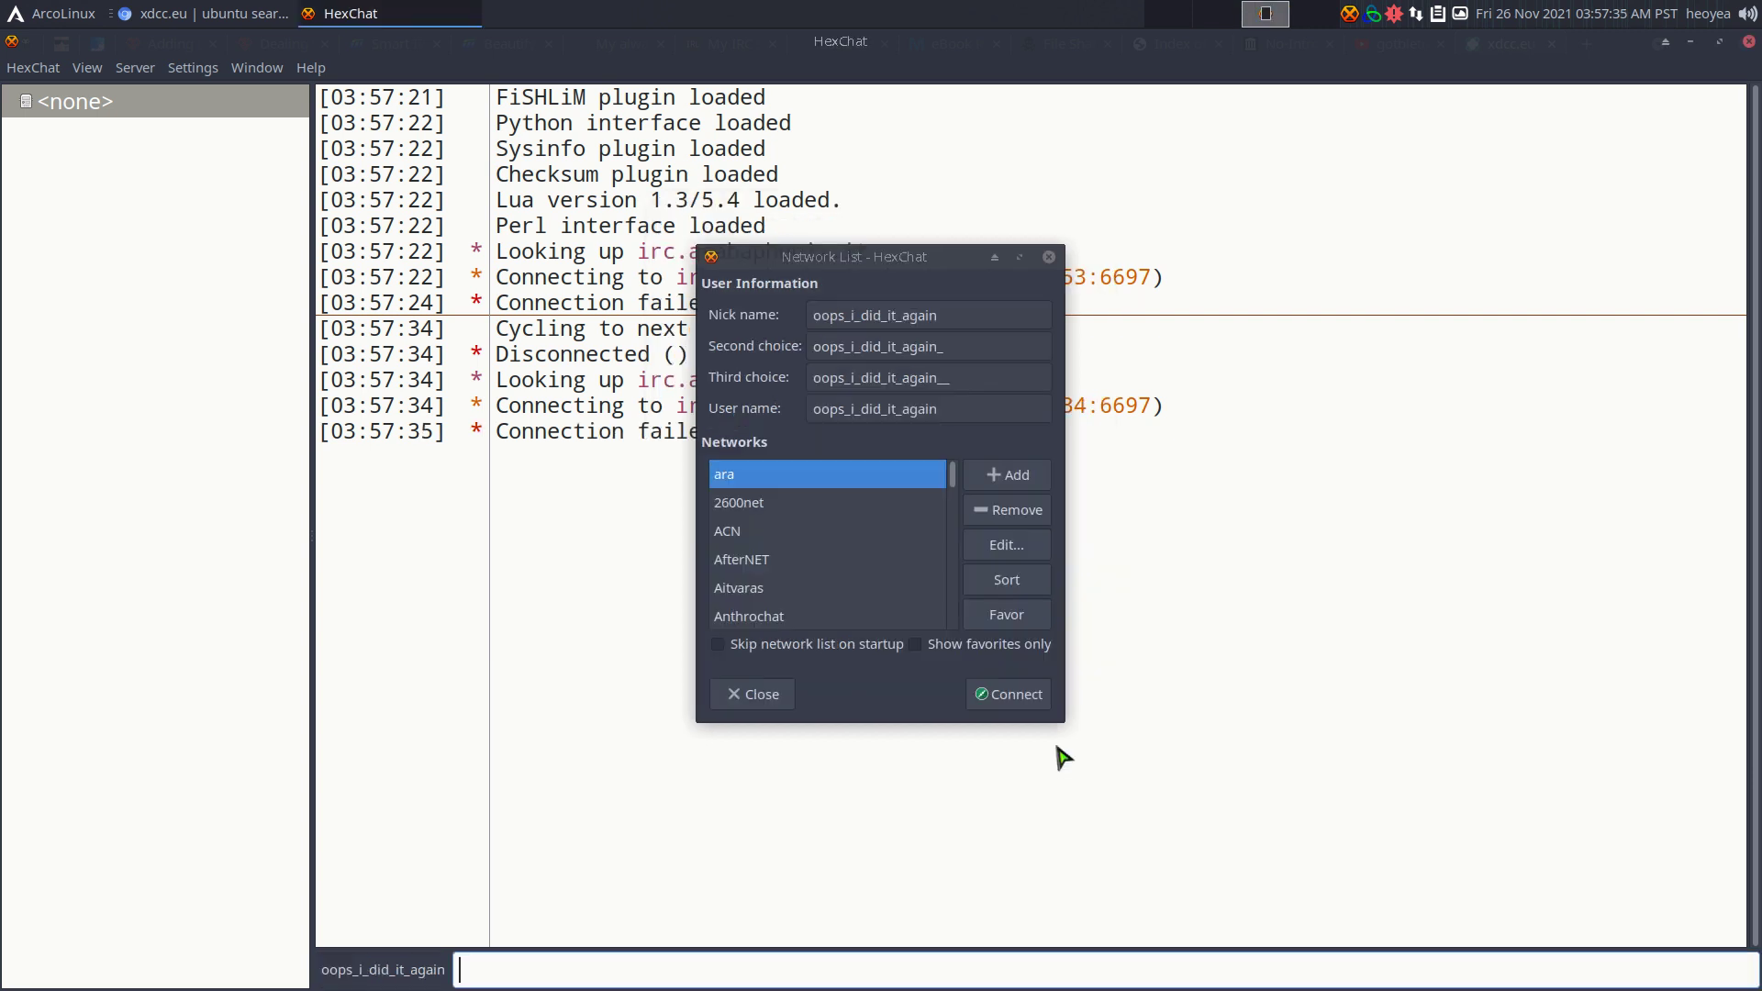
pyautogui.click(1000, 700)
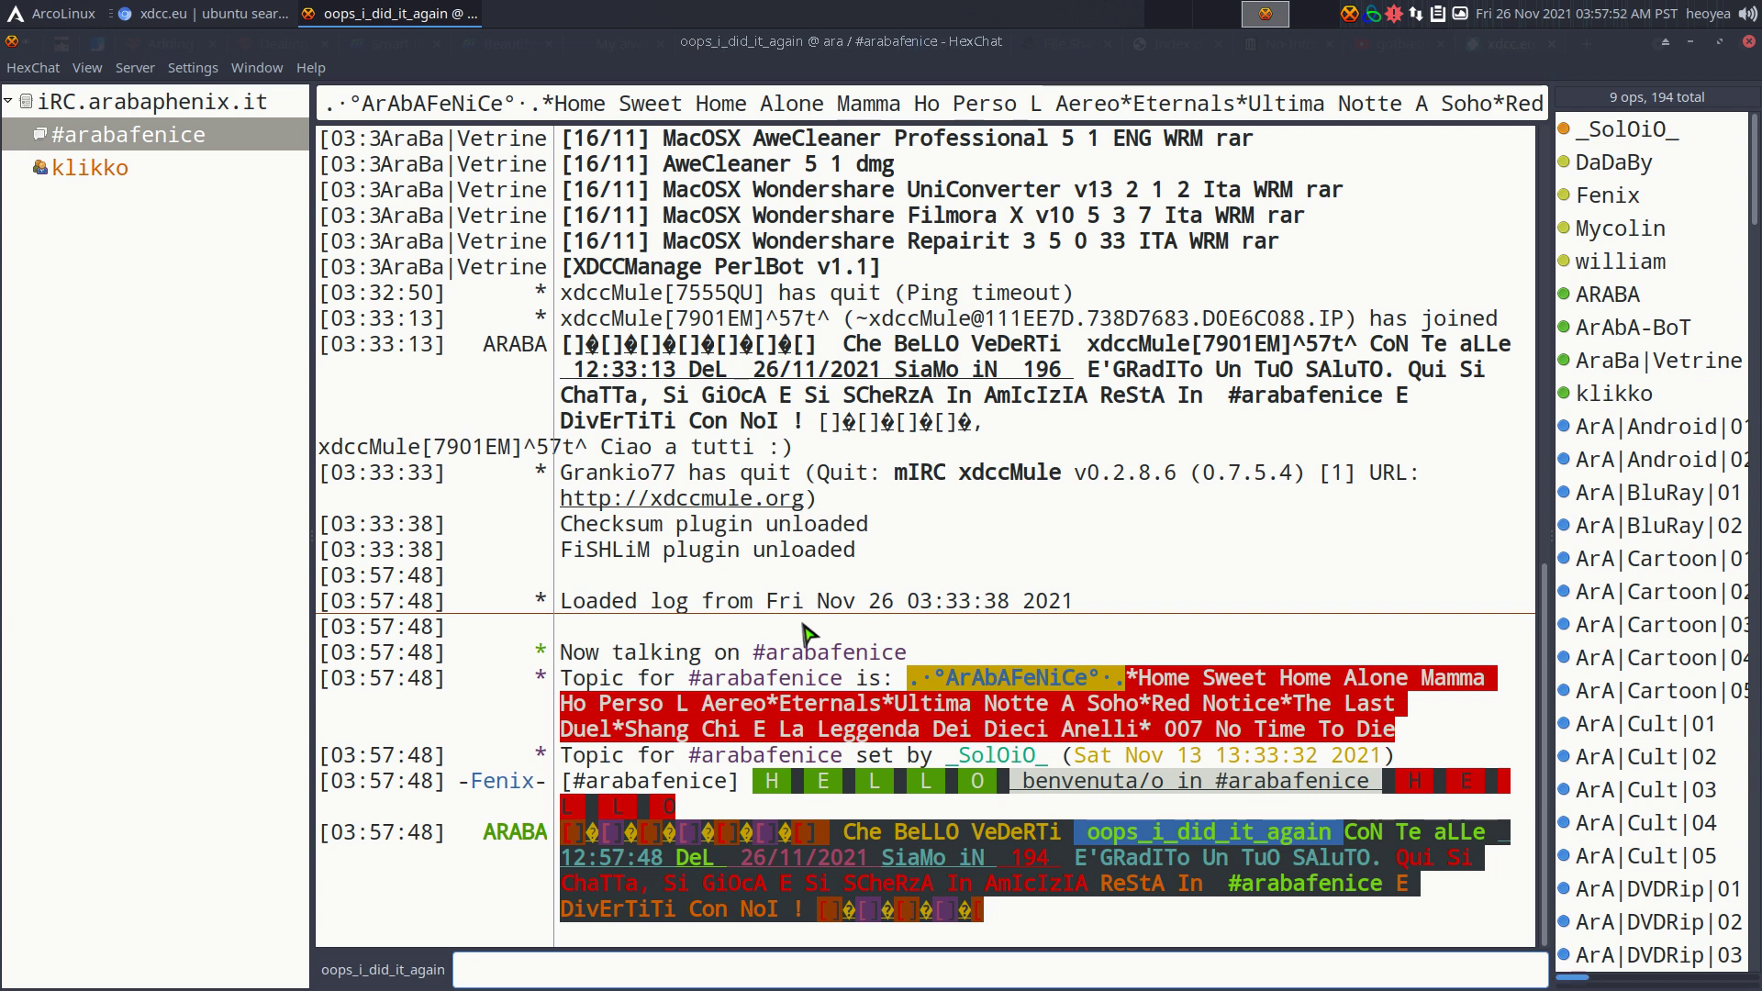
# Copy the download command for package #1039 from the xdcc.eu instructions and close them
pyautogui.click(246, 19)
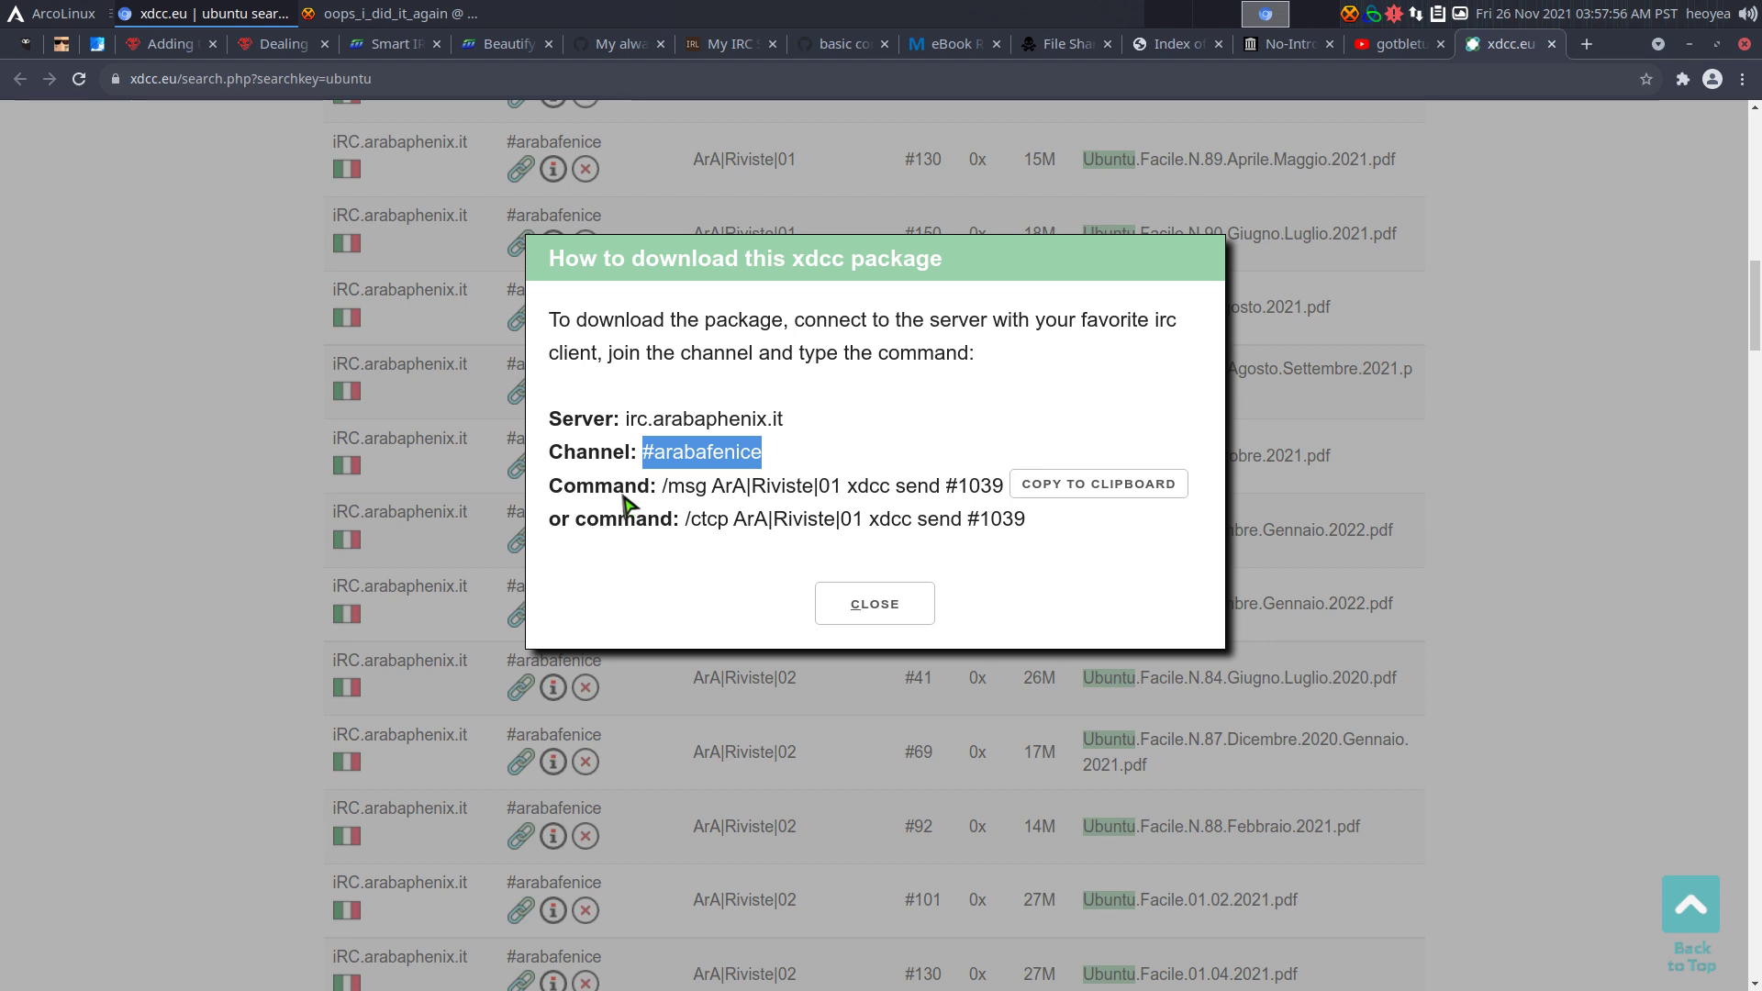
pyautogui.moveTo(637, 491); pyautogui.dragTo(645, 492)
pyautogui.click(1060, 489)
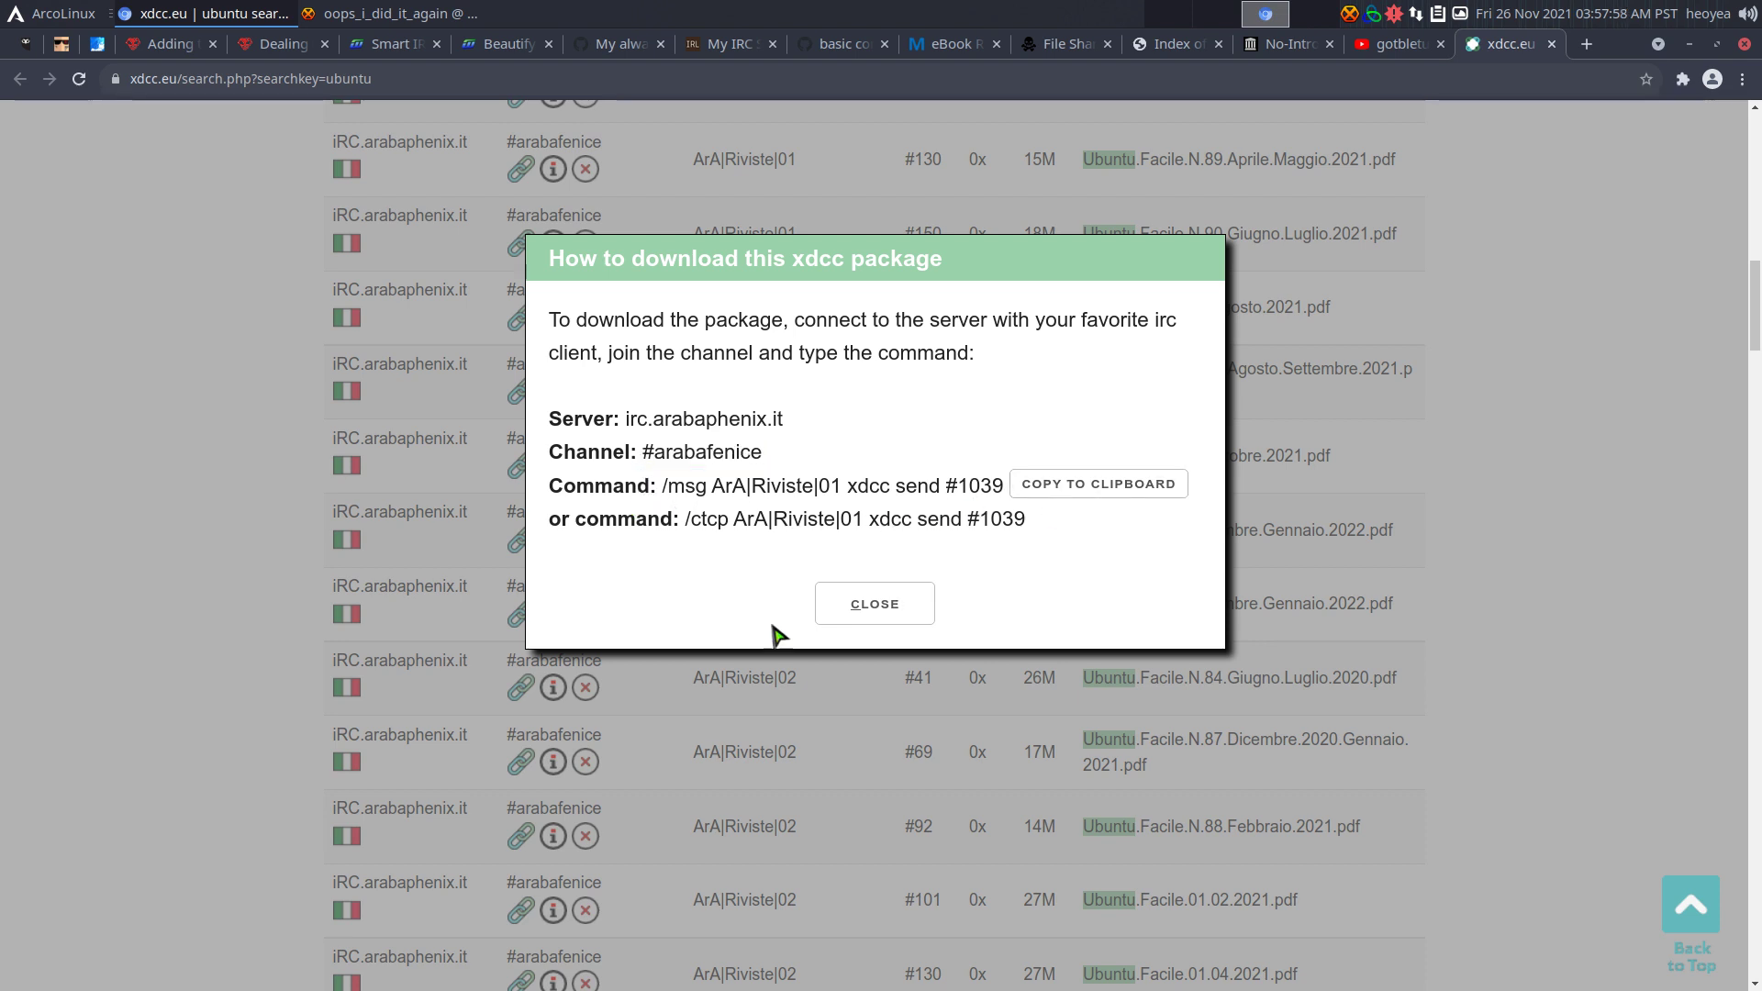
pyautogui.click(874, 606)
# Switch to HexChat and send "/msg ArA|Riviste|01 xdcc send #1039" in the #arabafenice channel
pyautogui.click(394, 13)
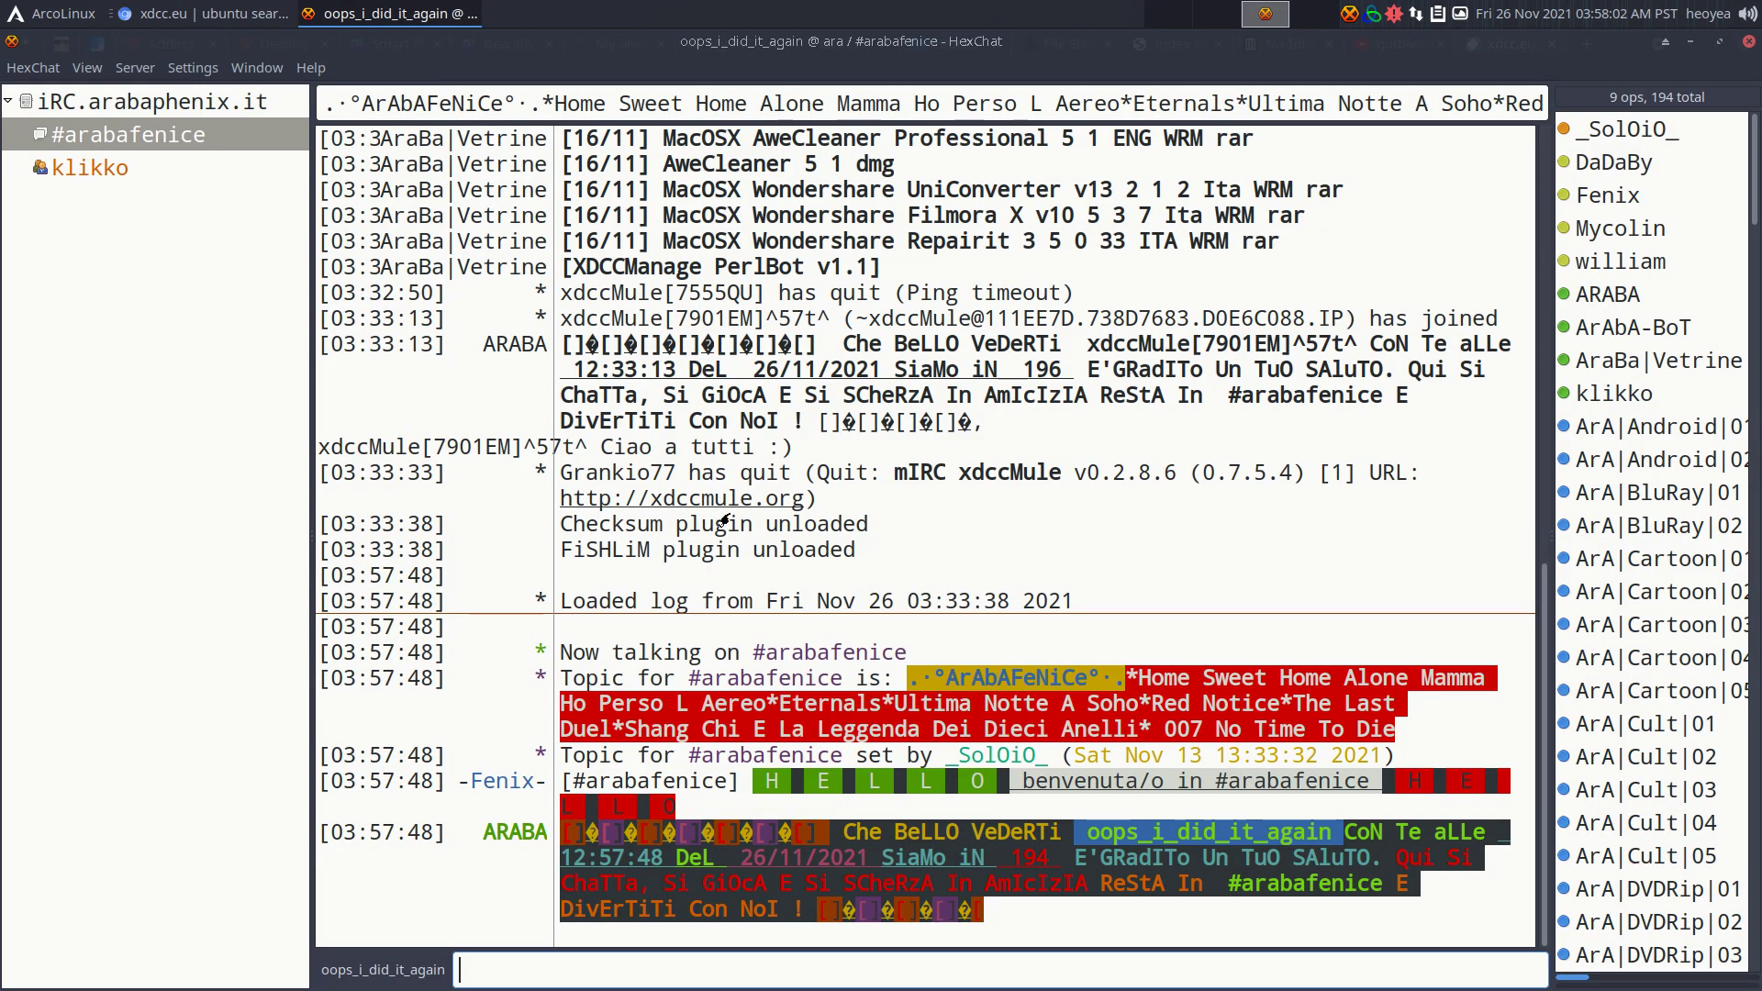
pyautogui.click(590, 960)
pyautogui.write('/msg ArA|Riviste|01 xdcc send #1039')
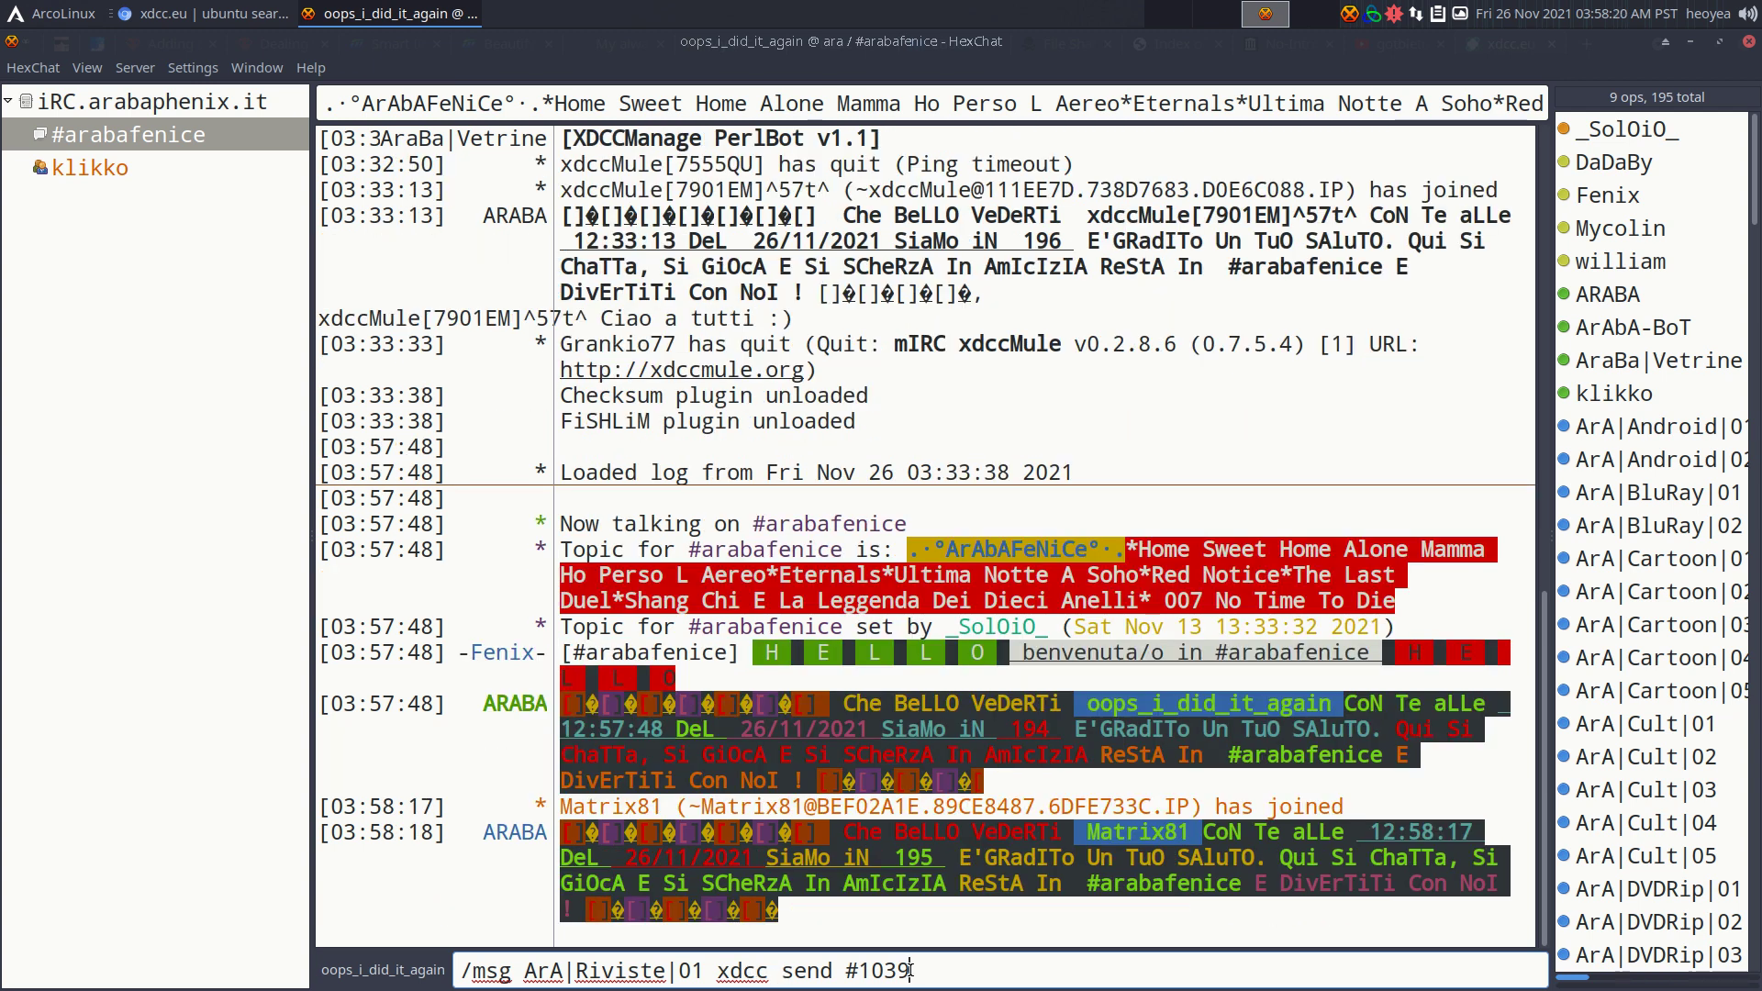
pyautogui.press('Return')
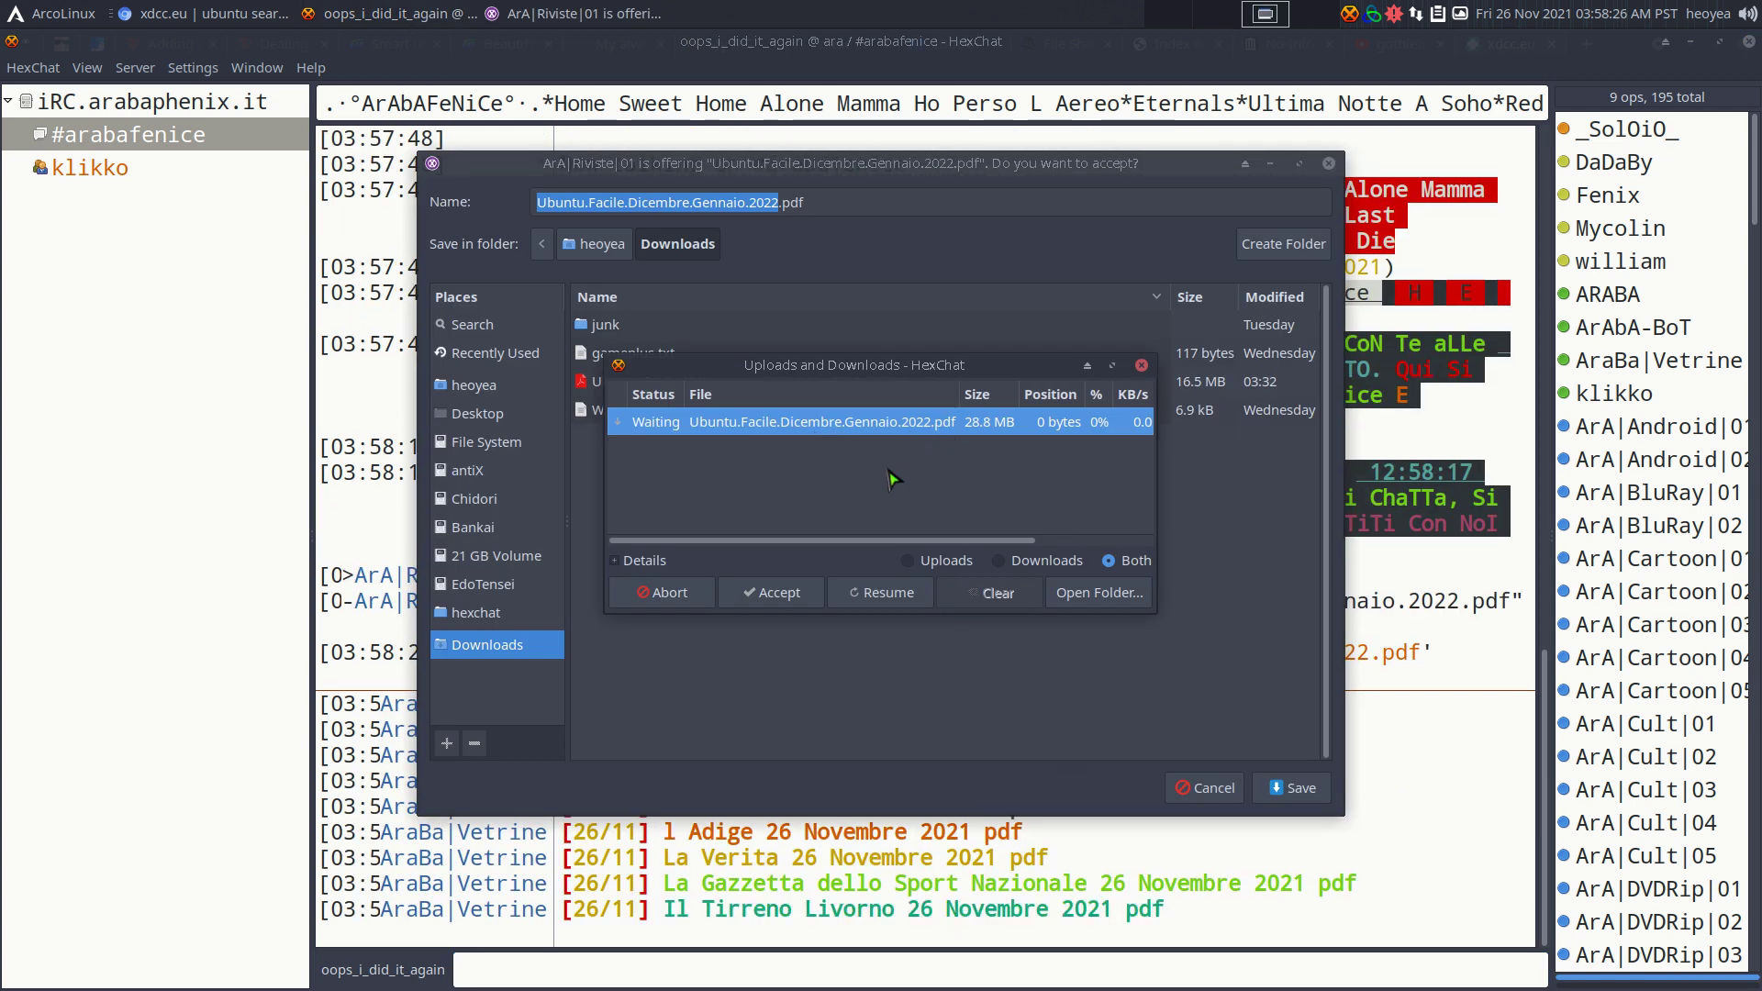
# Accept the offered Ubuntu.Facile.Dicembre.Gennaio.2022.pdf in the transfer list, dismiss the save dialog and widen the transfer window
pyautogui.click(770, 598)
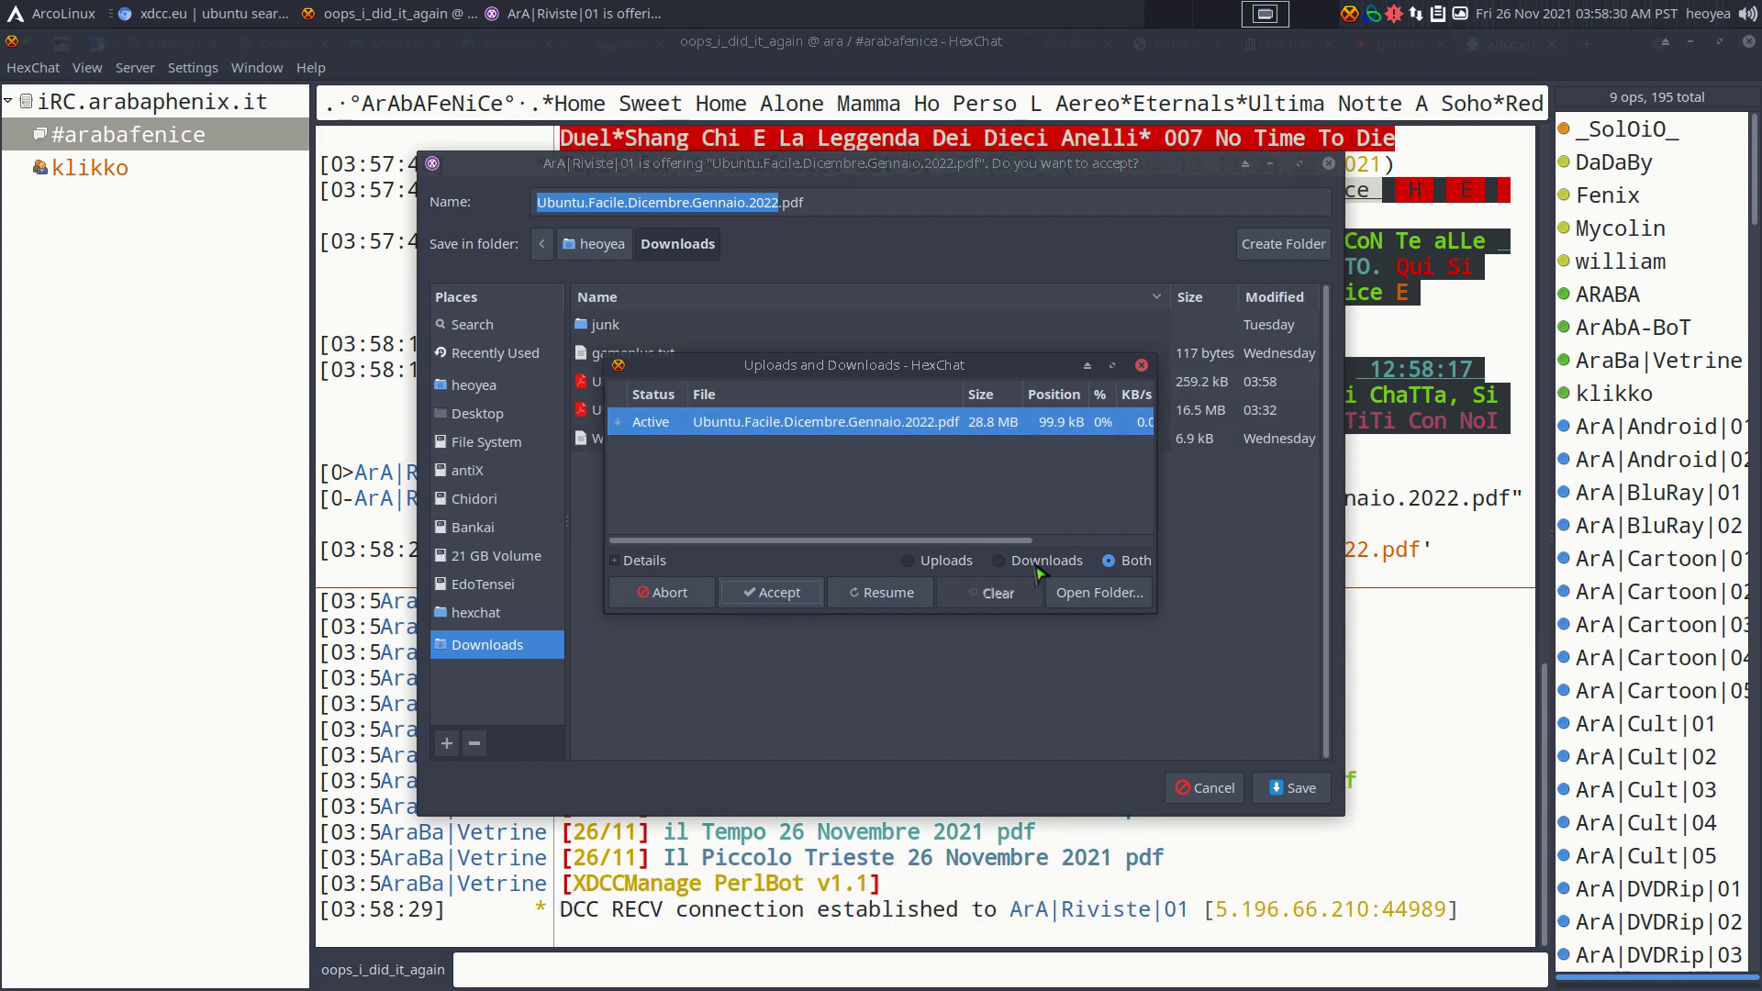
pyautogui.click(1208, 796)
pyautogui.click(1208, 796)
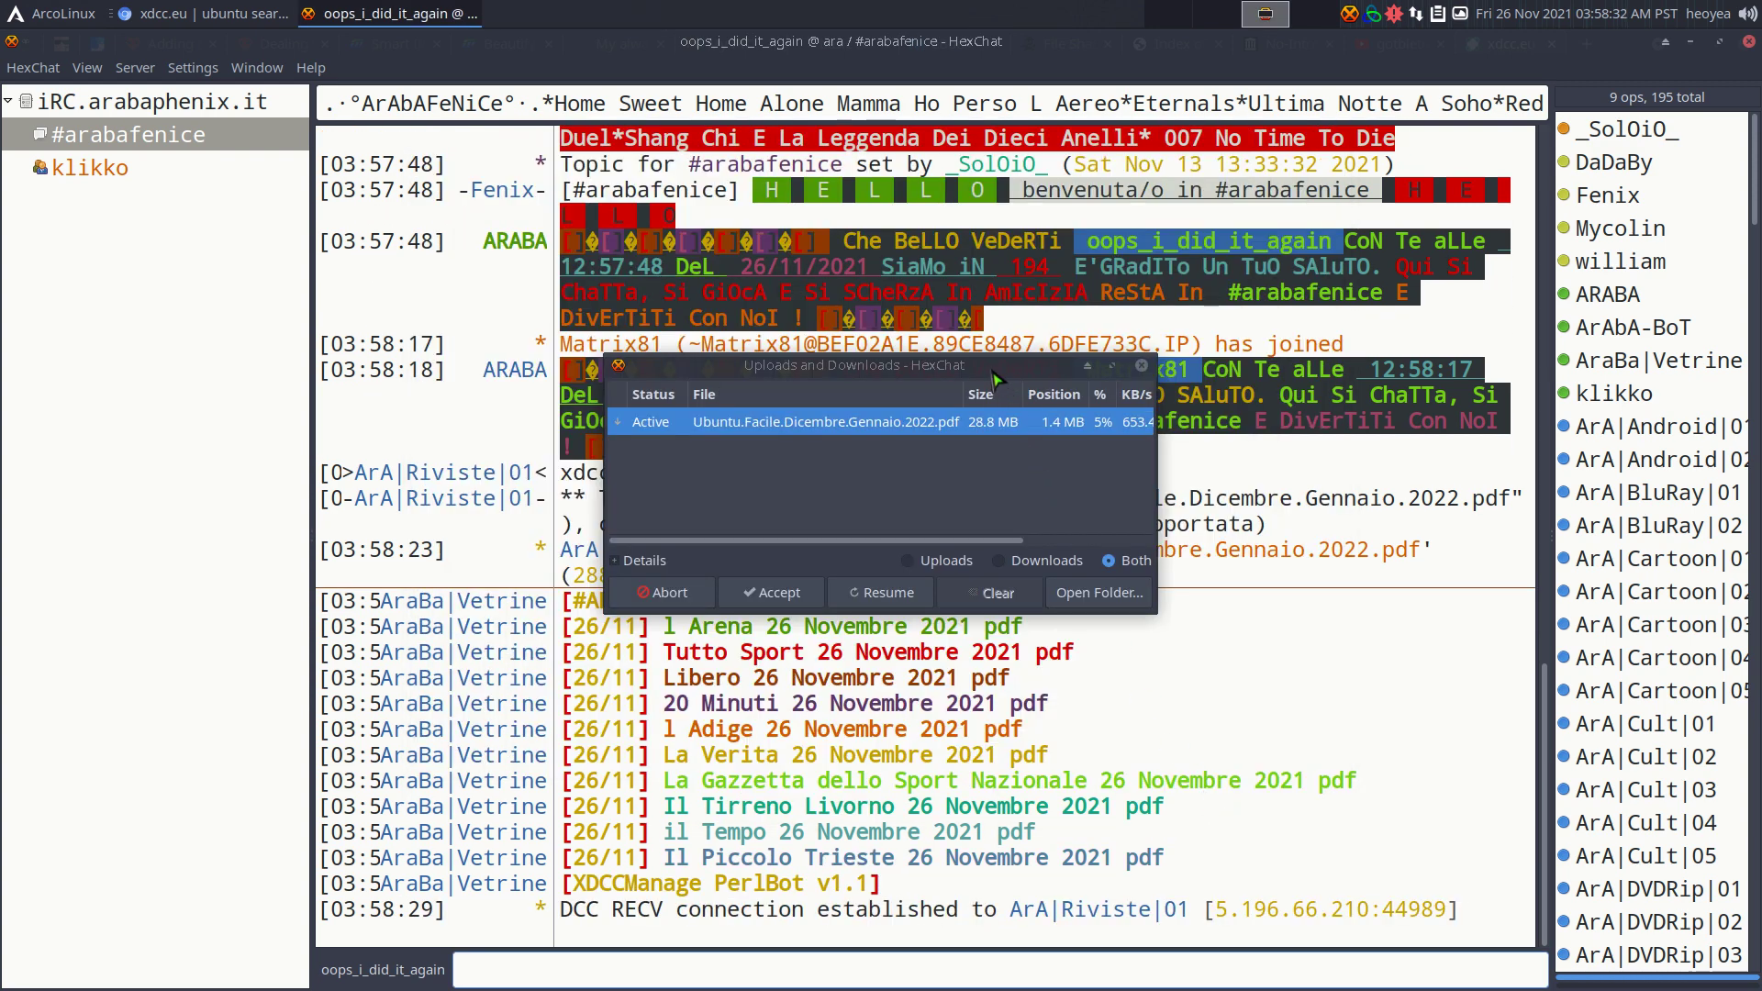
pyautogui.moveTo(1175, 606); pyautogui.dragTo(1576, 605)
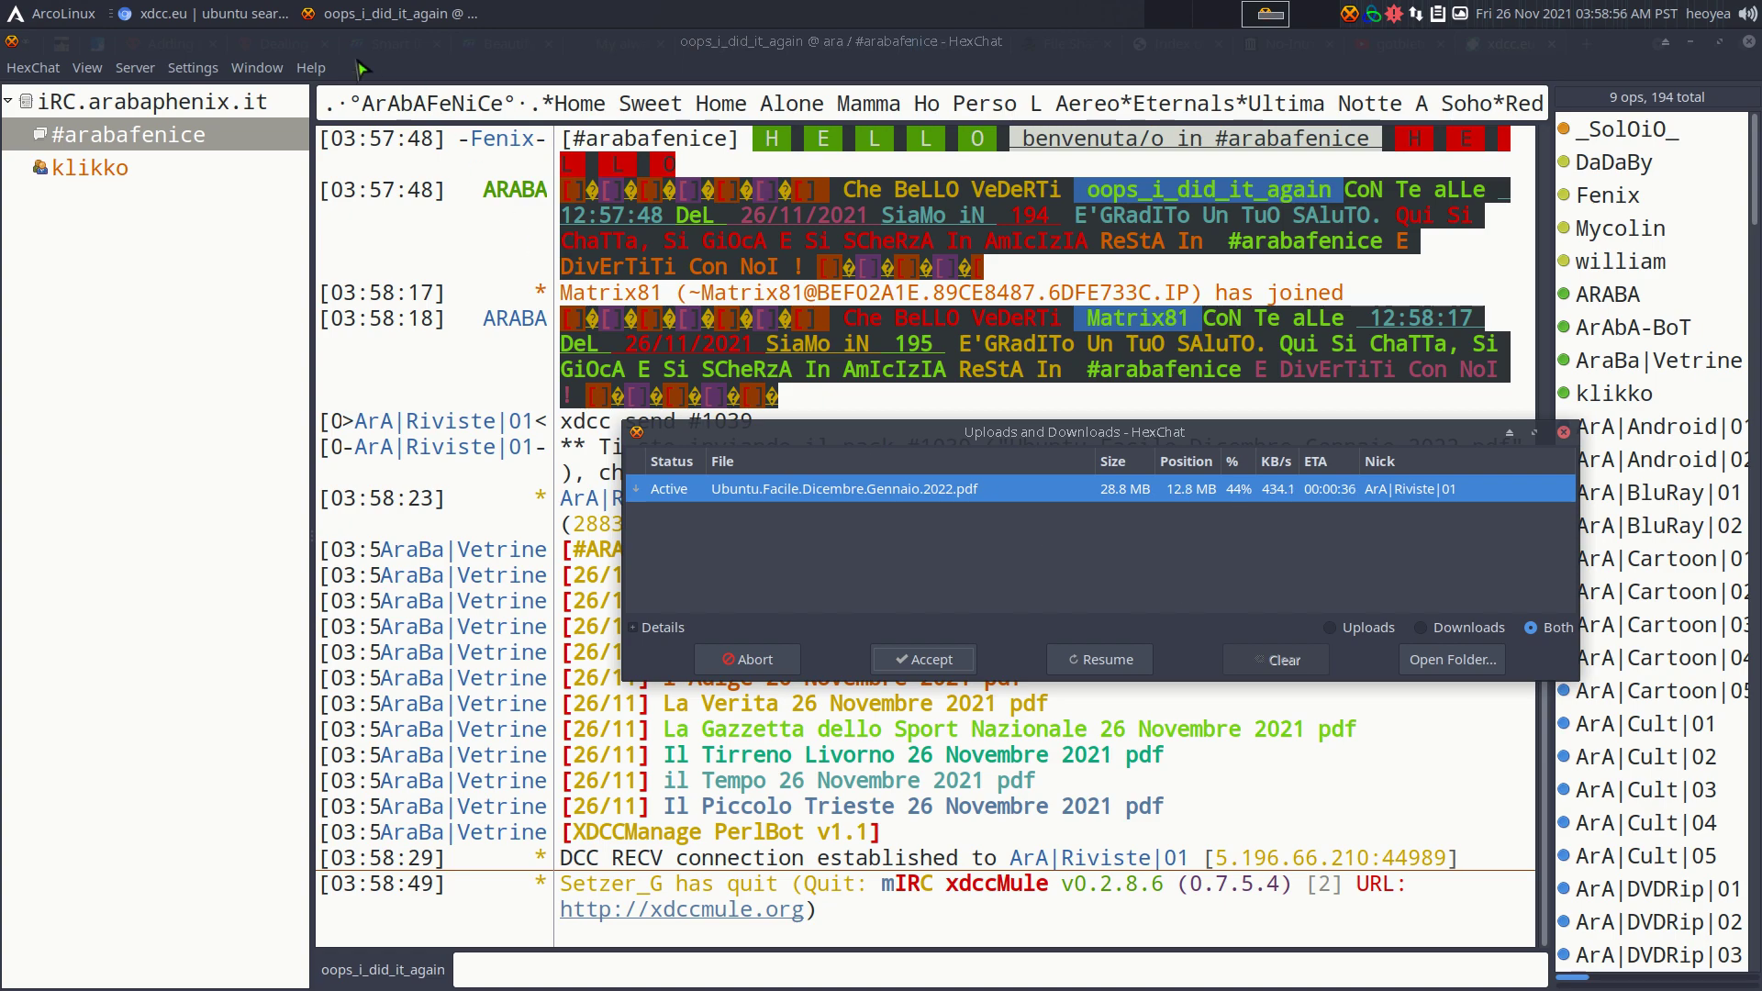
# Look through more Ubuntu packages in the xdcc.eu results and check the download's progress in HexChat
pyautogui.click(259, 13)
pyautogui.scroll(-5, 695, 627)
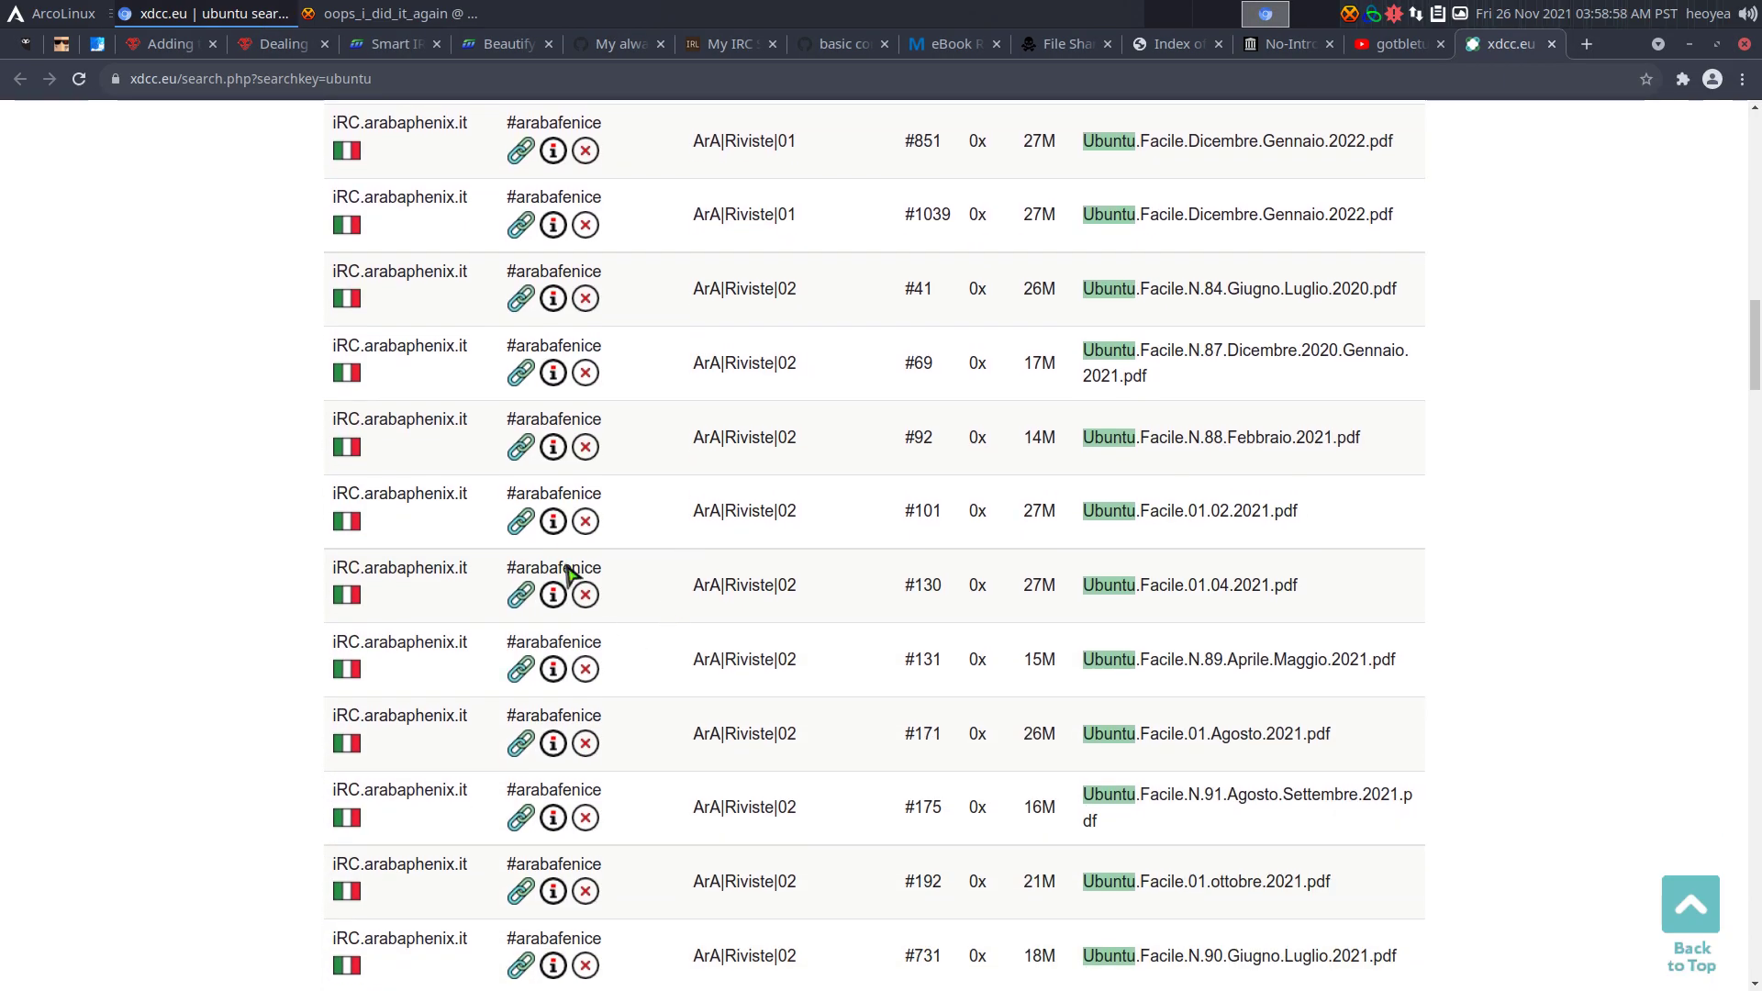
pyautogui.scroll(-5, 897, 731)
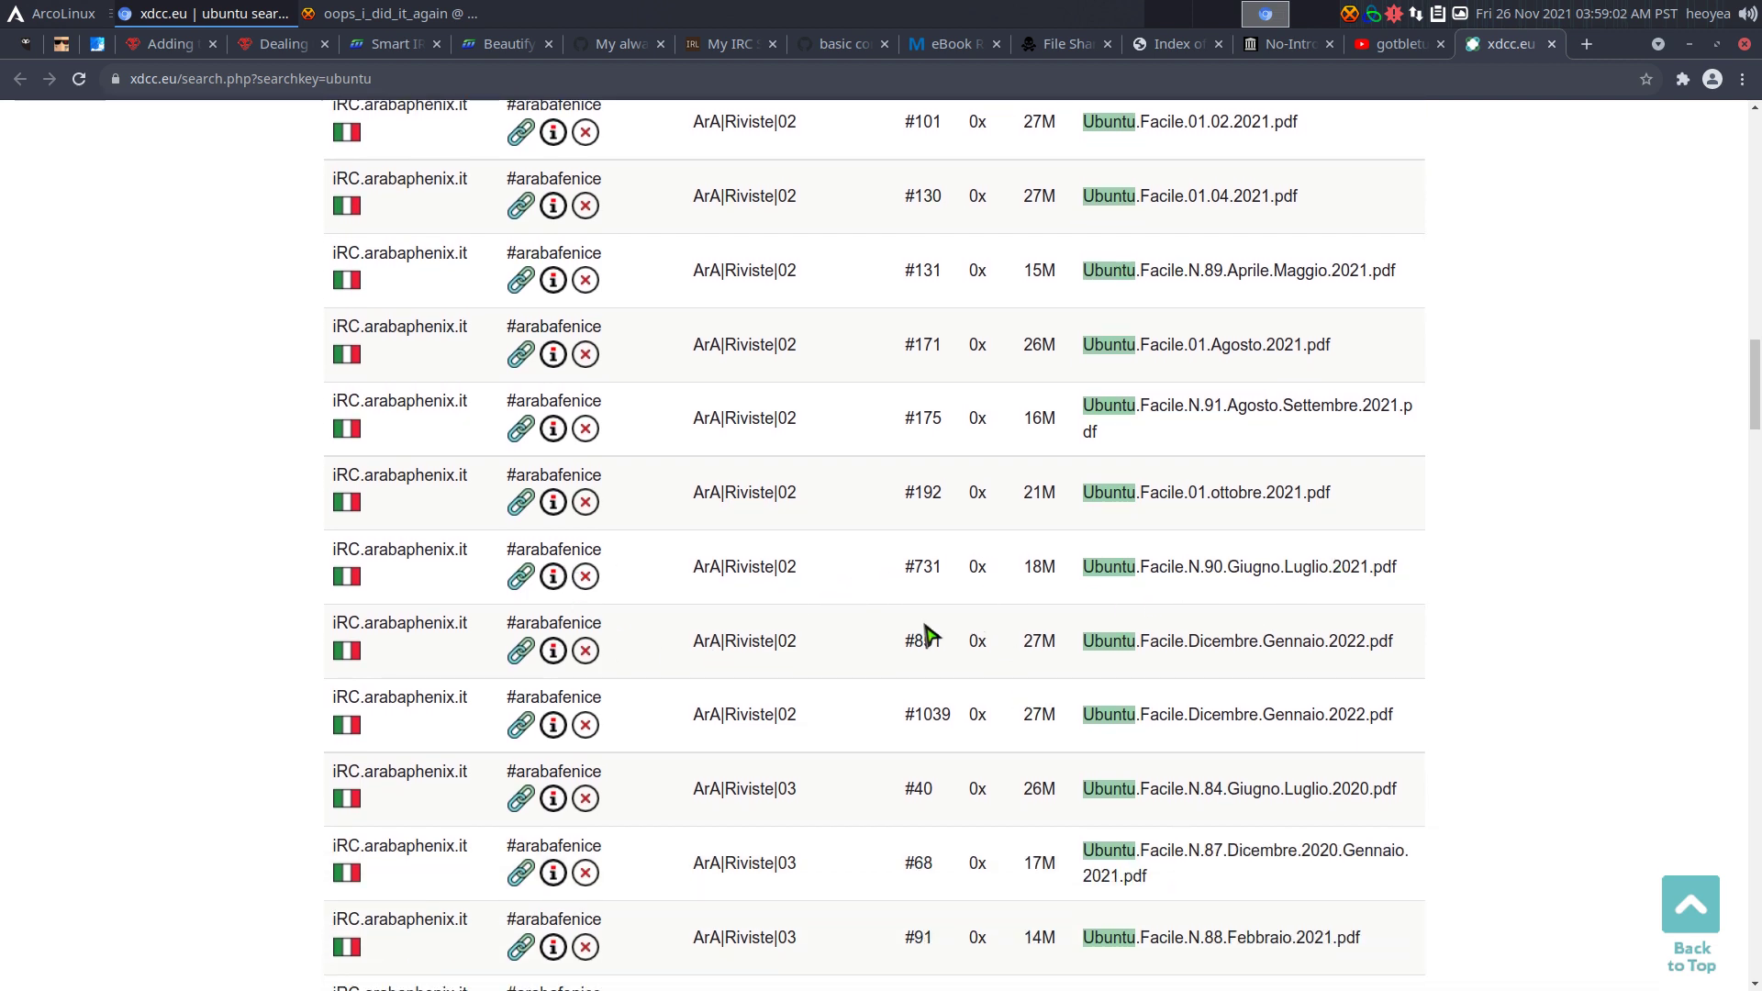
pyautogui.scroll(-3, 734, 565)
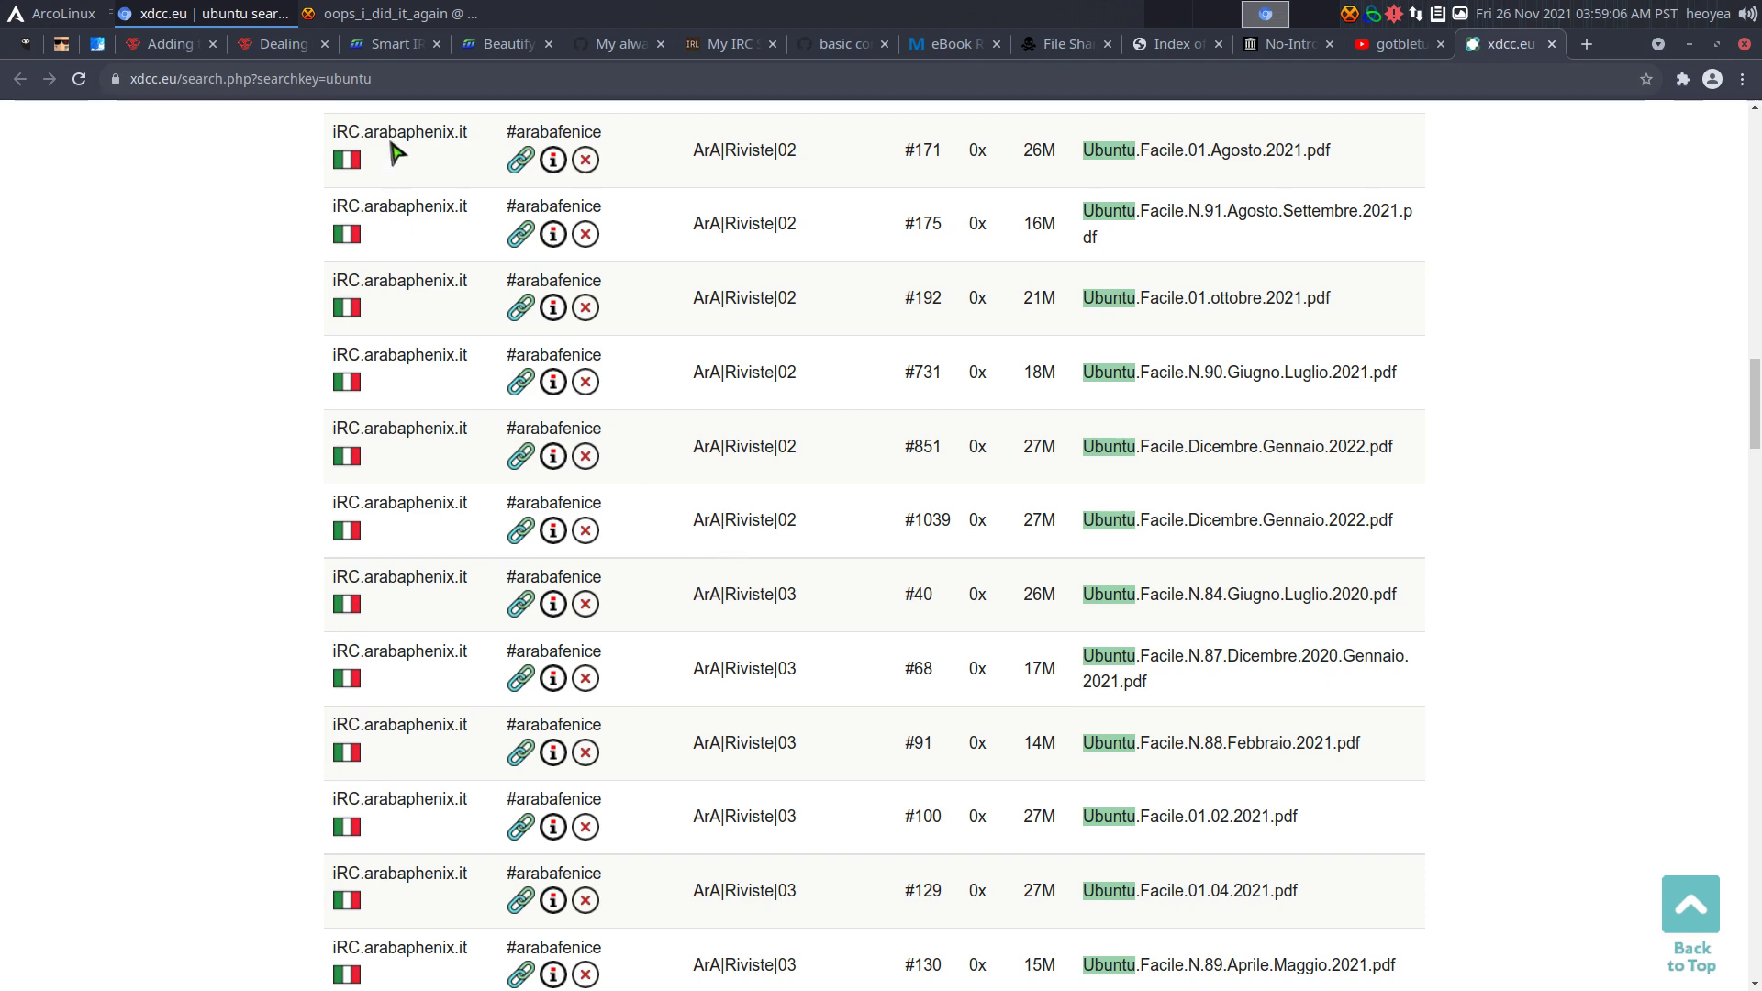
pyautogui.click(393, 14)
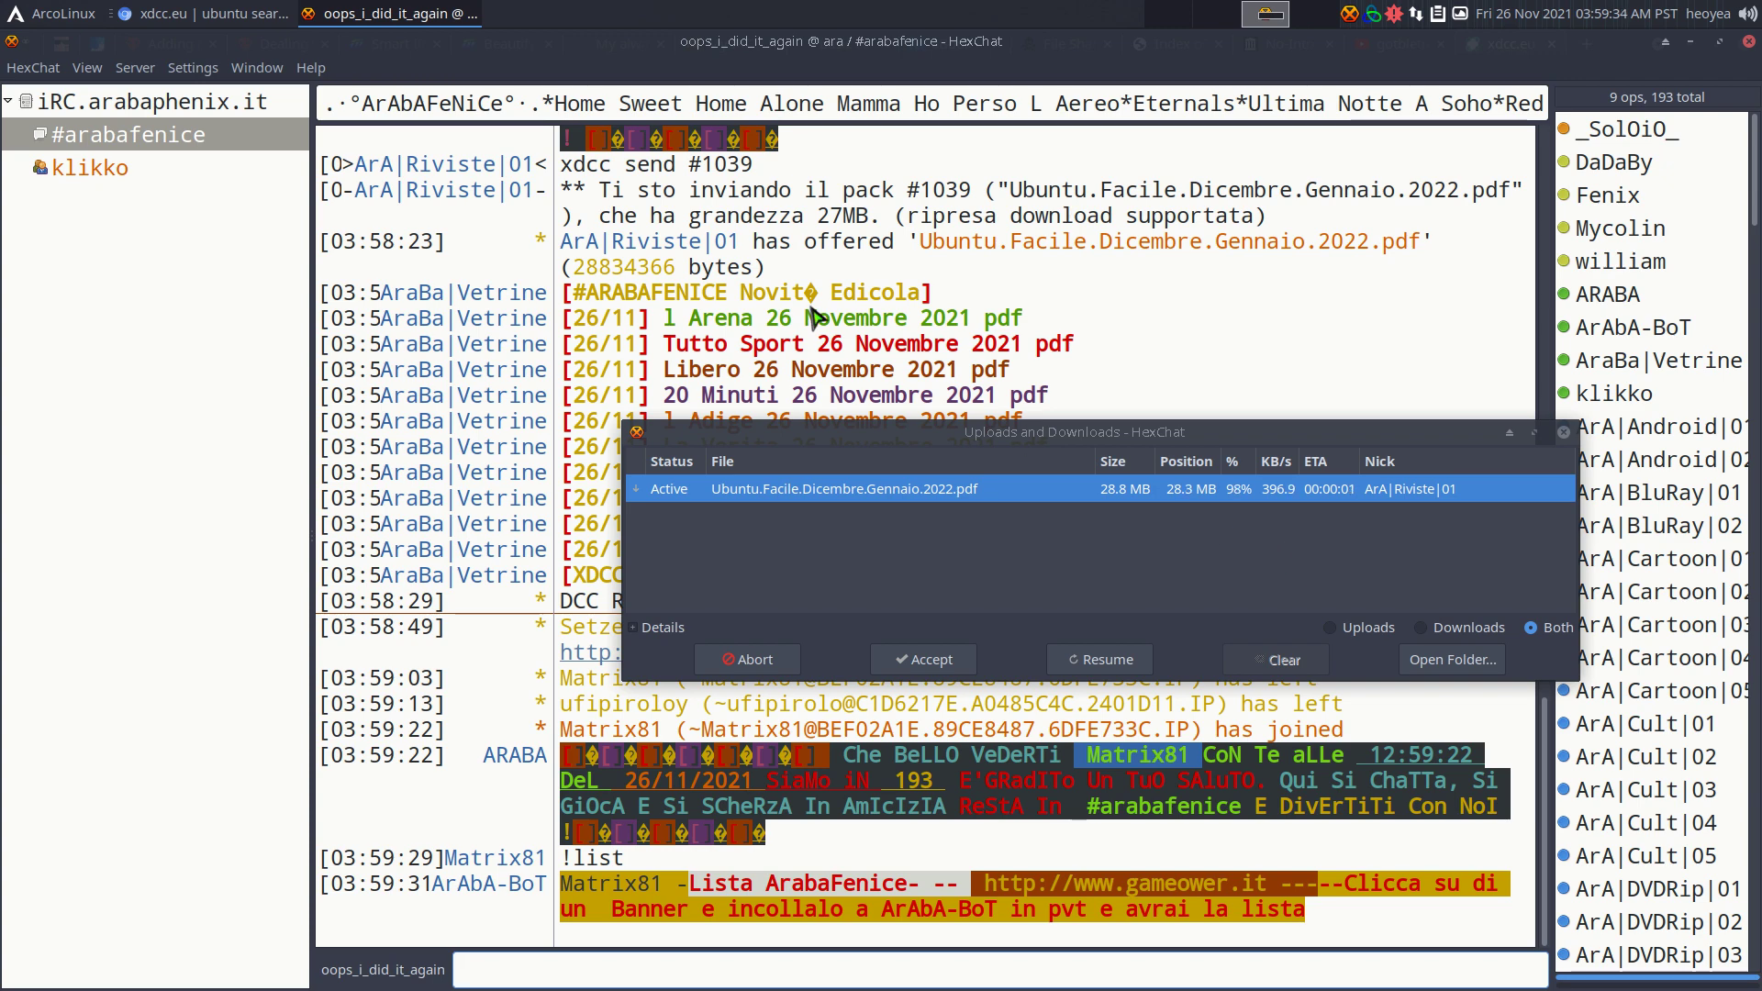
pyautogui.click(257, 13)
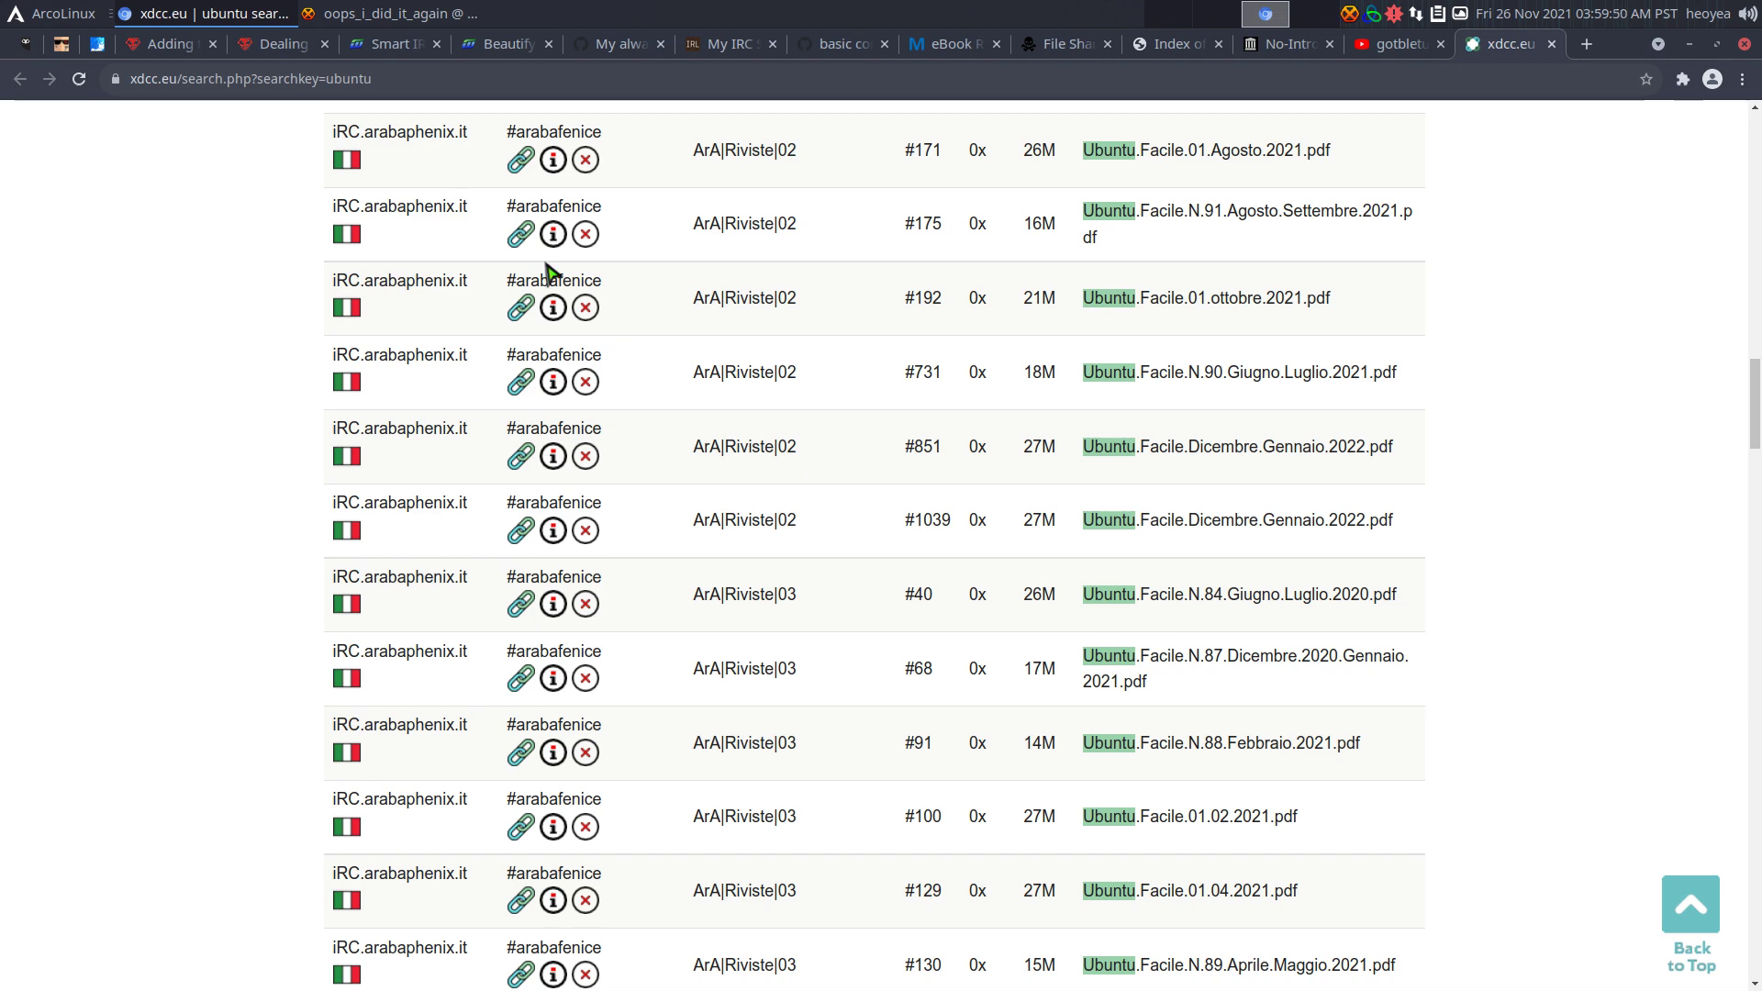
# Close HexChat's transfer window and quit HexChat
pyautogui.click(434, 20)
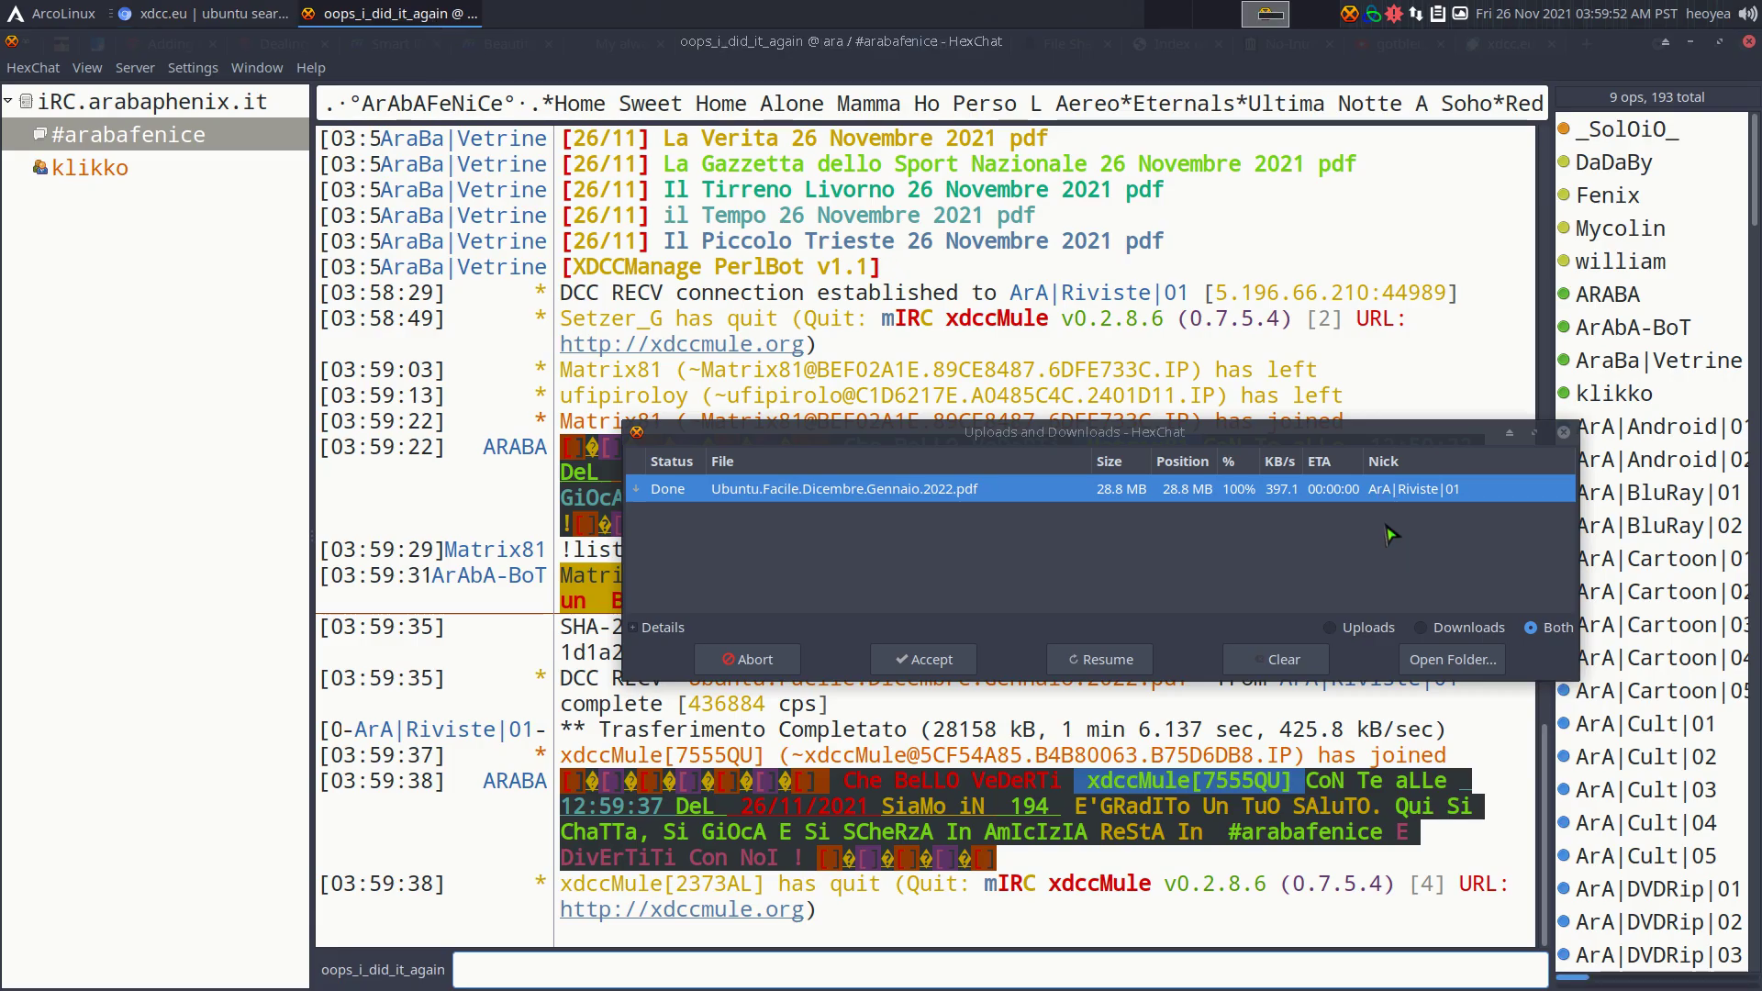
pyautogui.click(1563, 433)
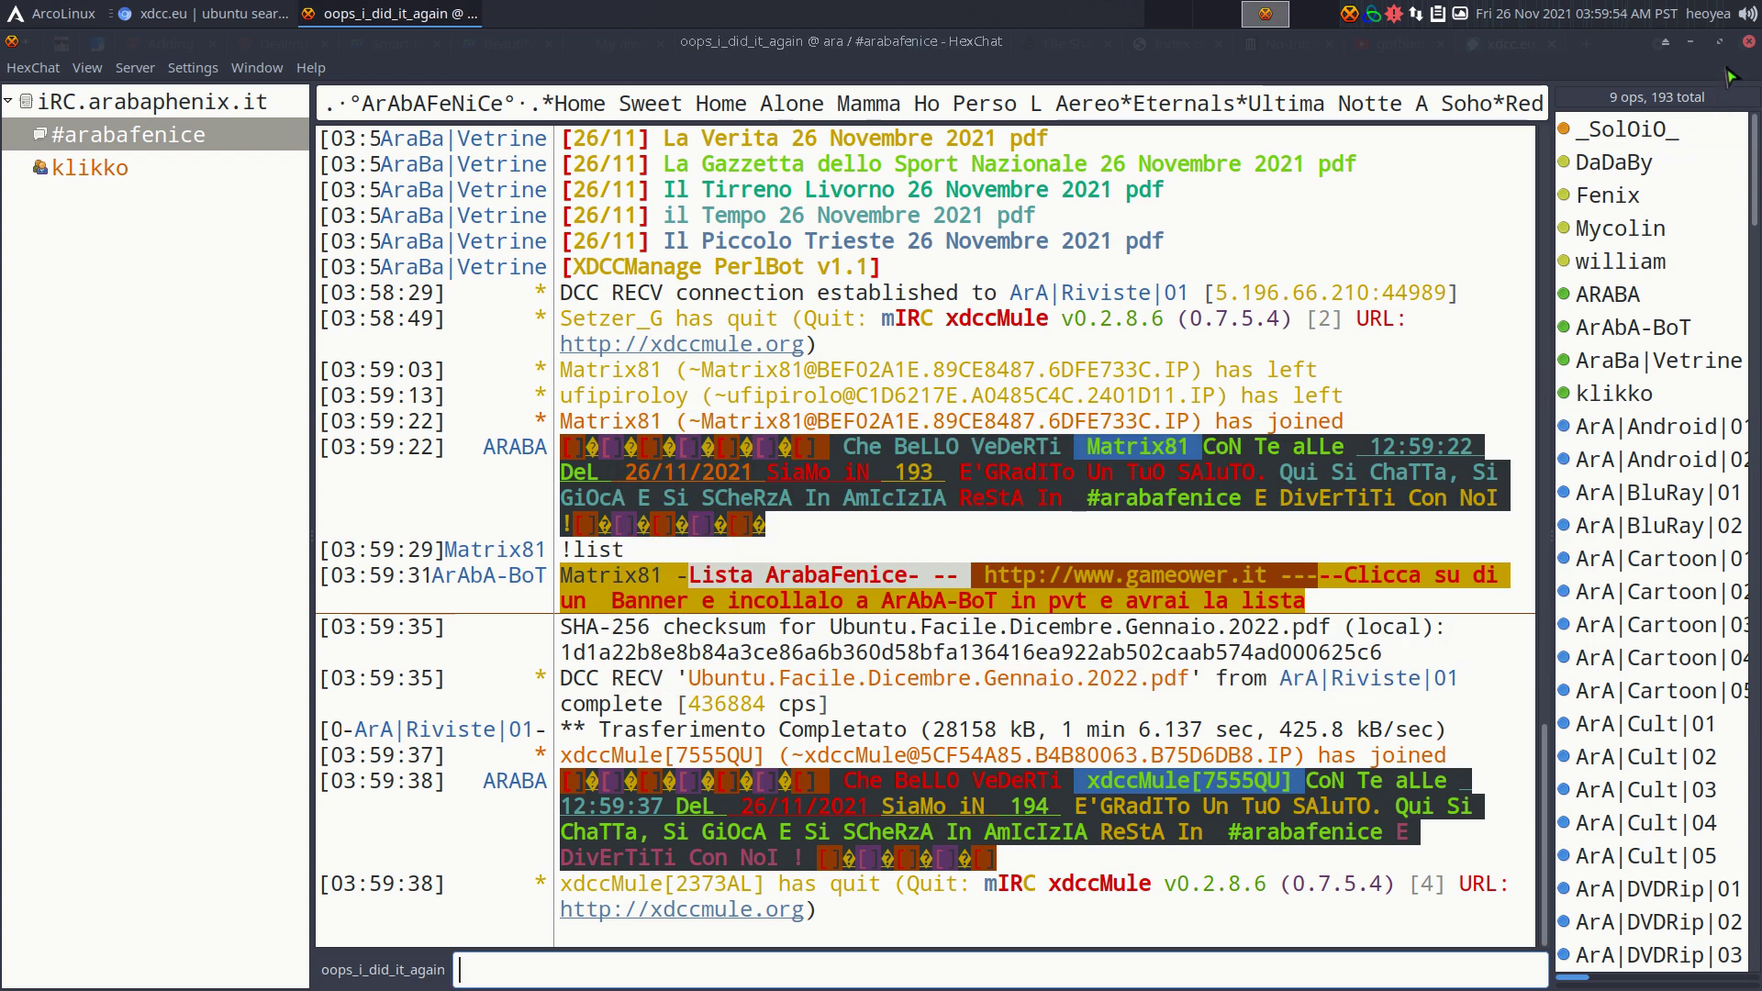
pyautogui.click(1750, 44)
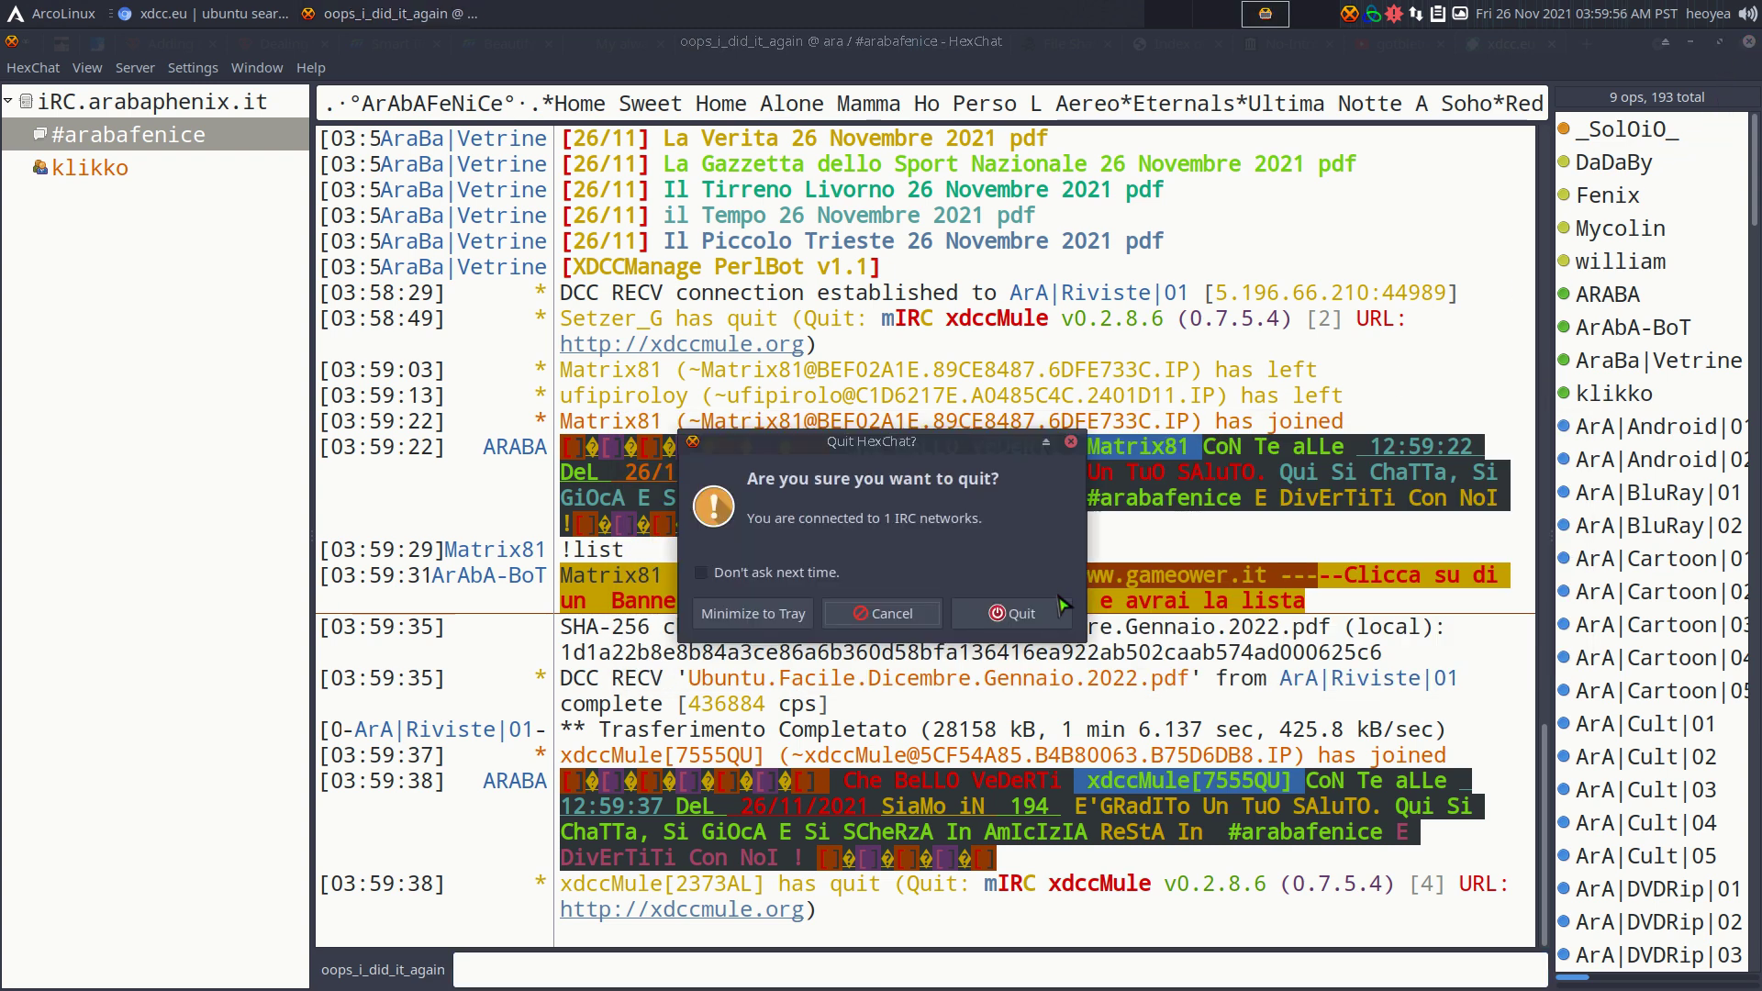
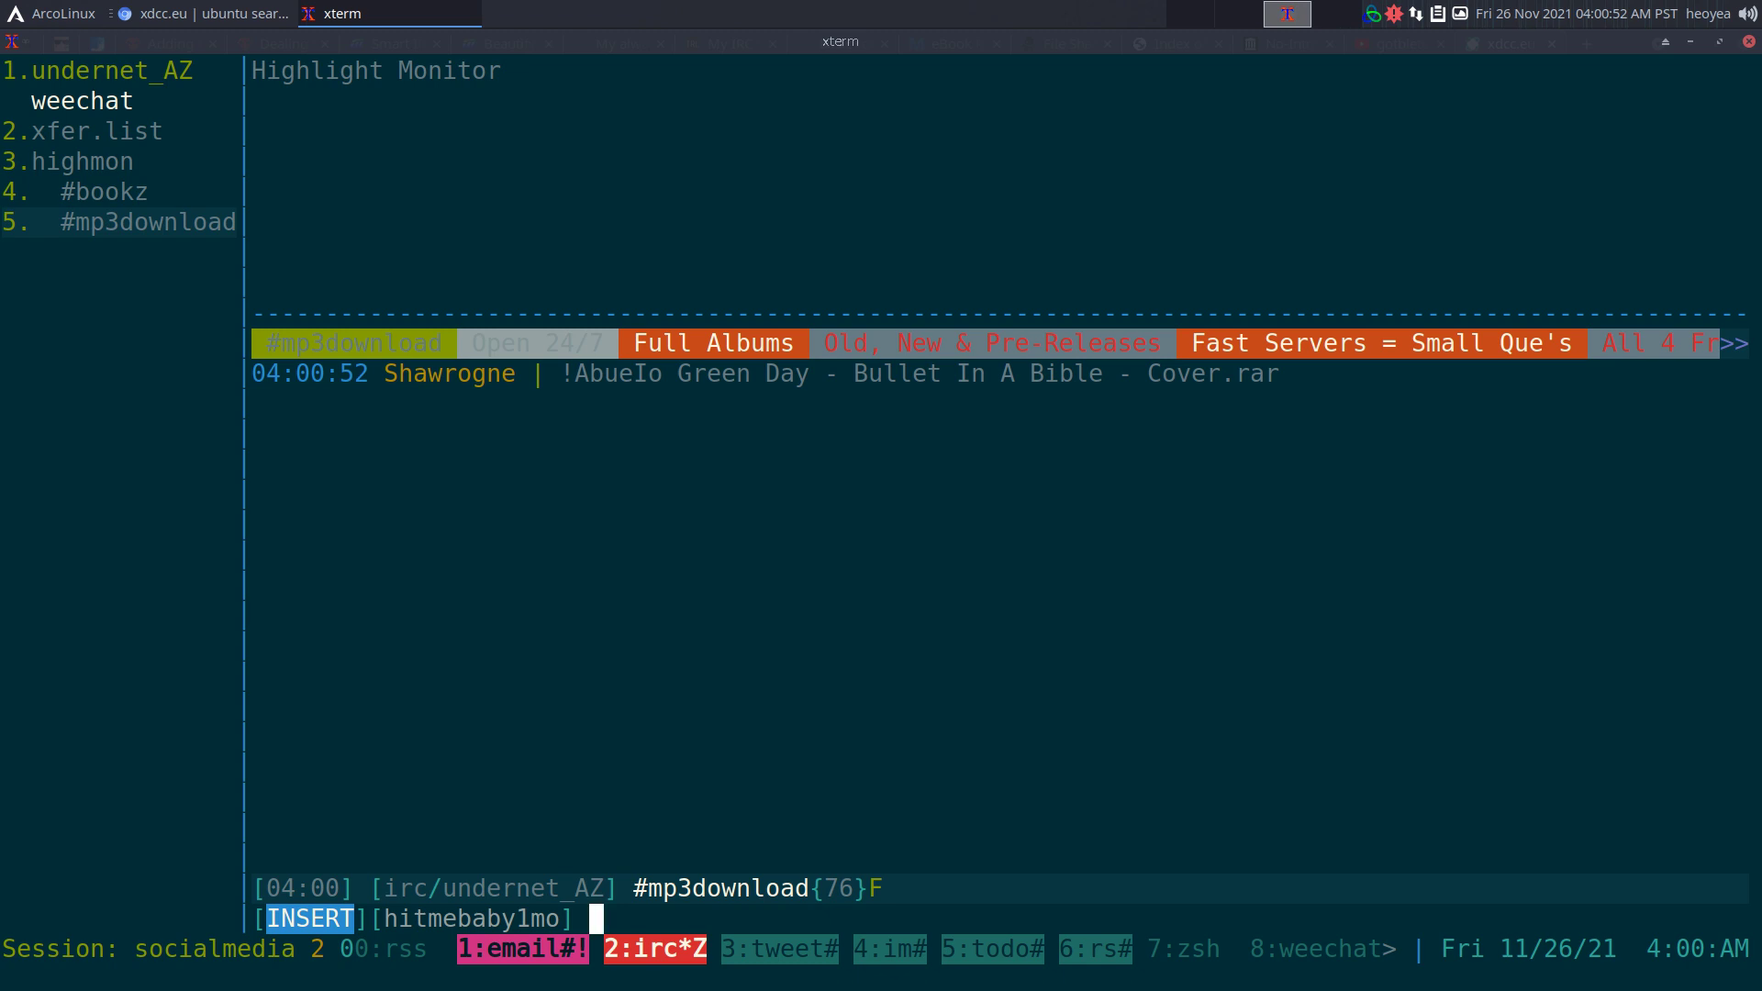
pyautogui.hotkey('alt', 'Up')
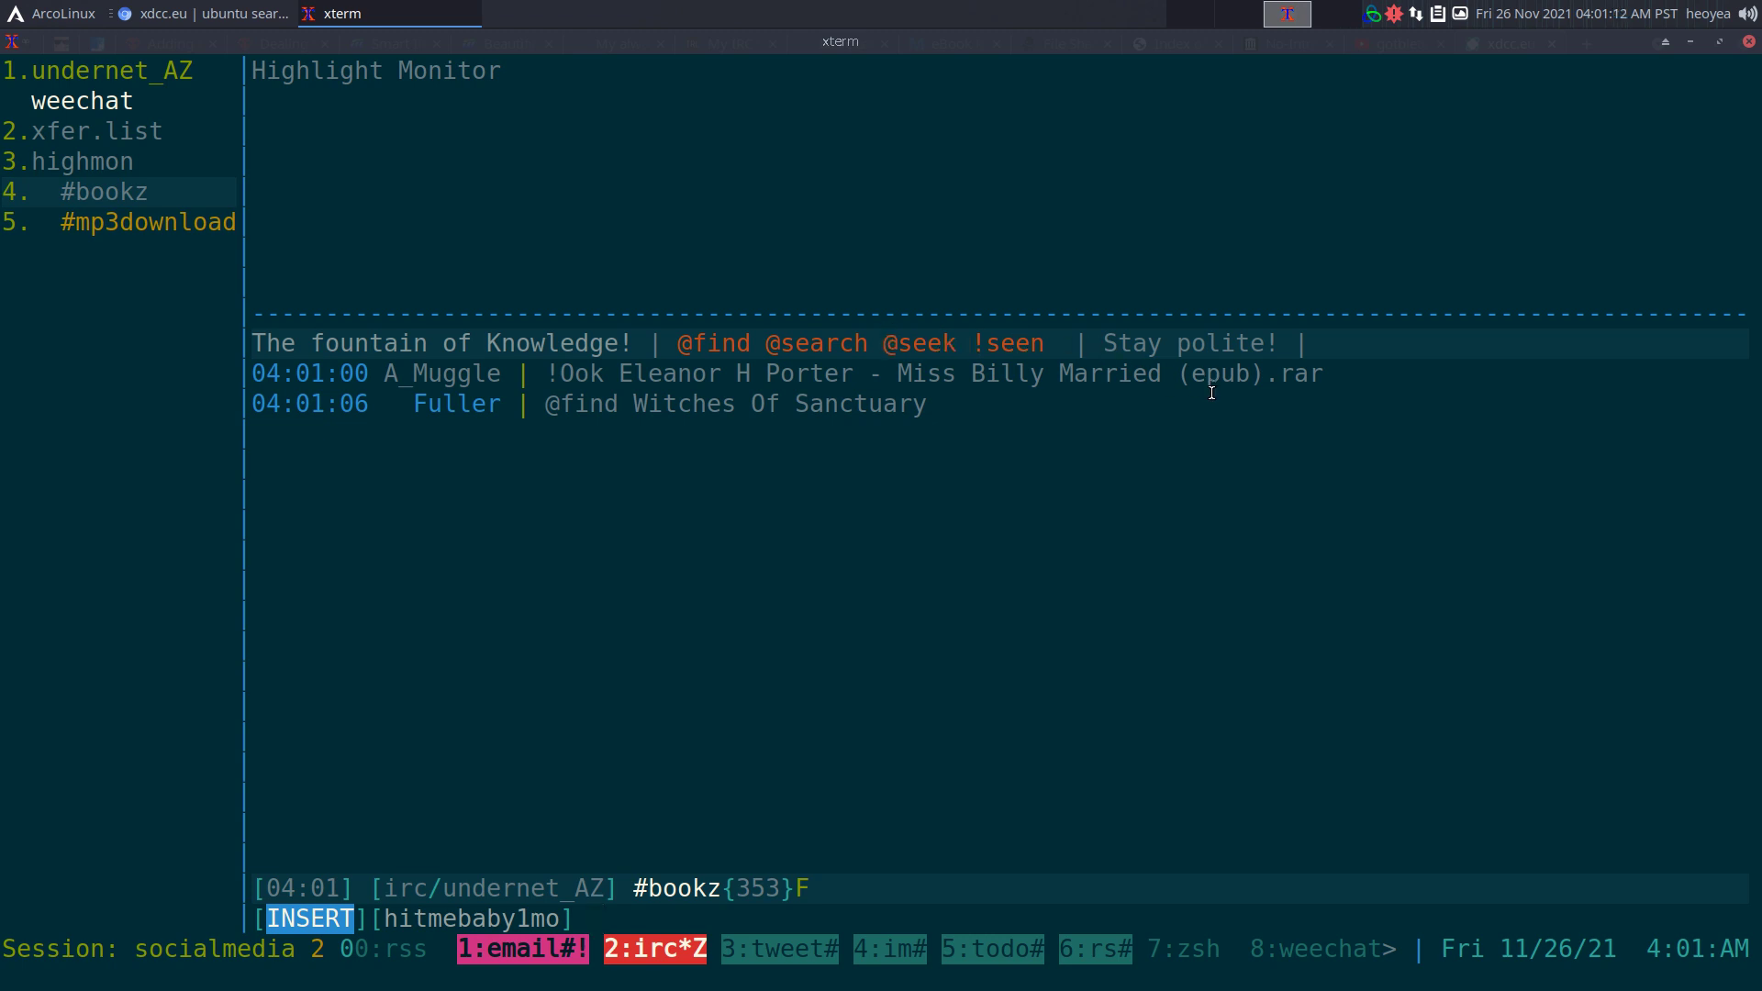
pyautogui.write('@find @search !find')
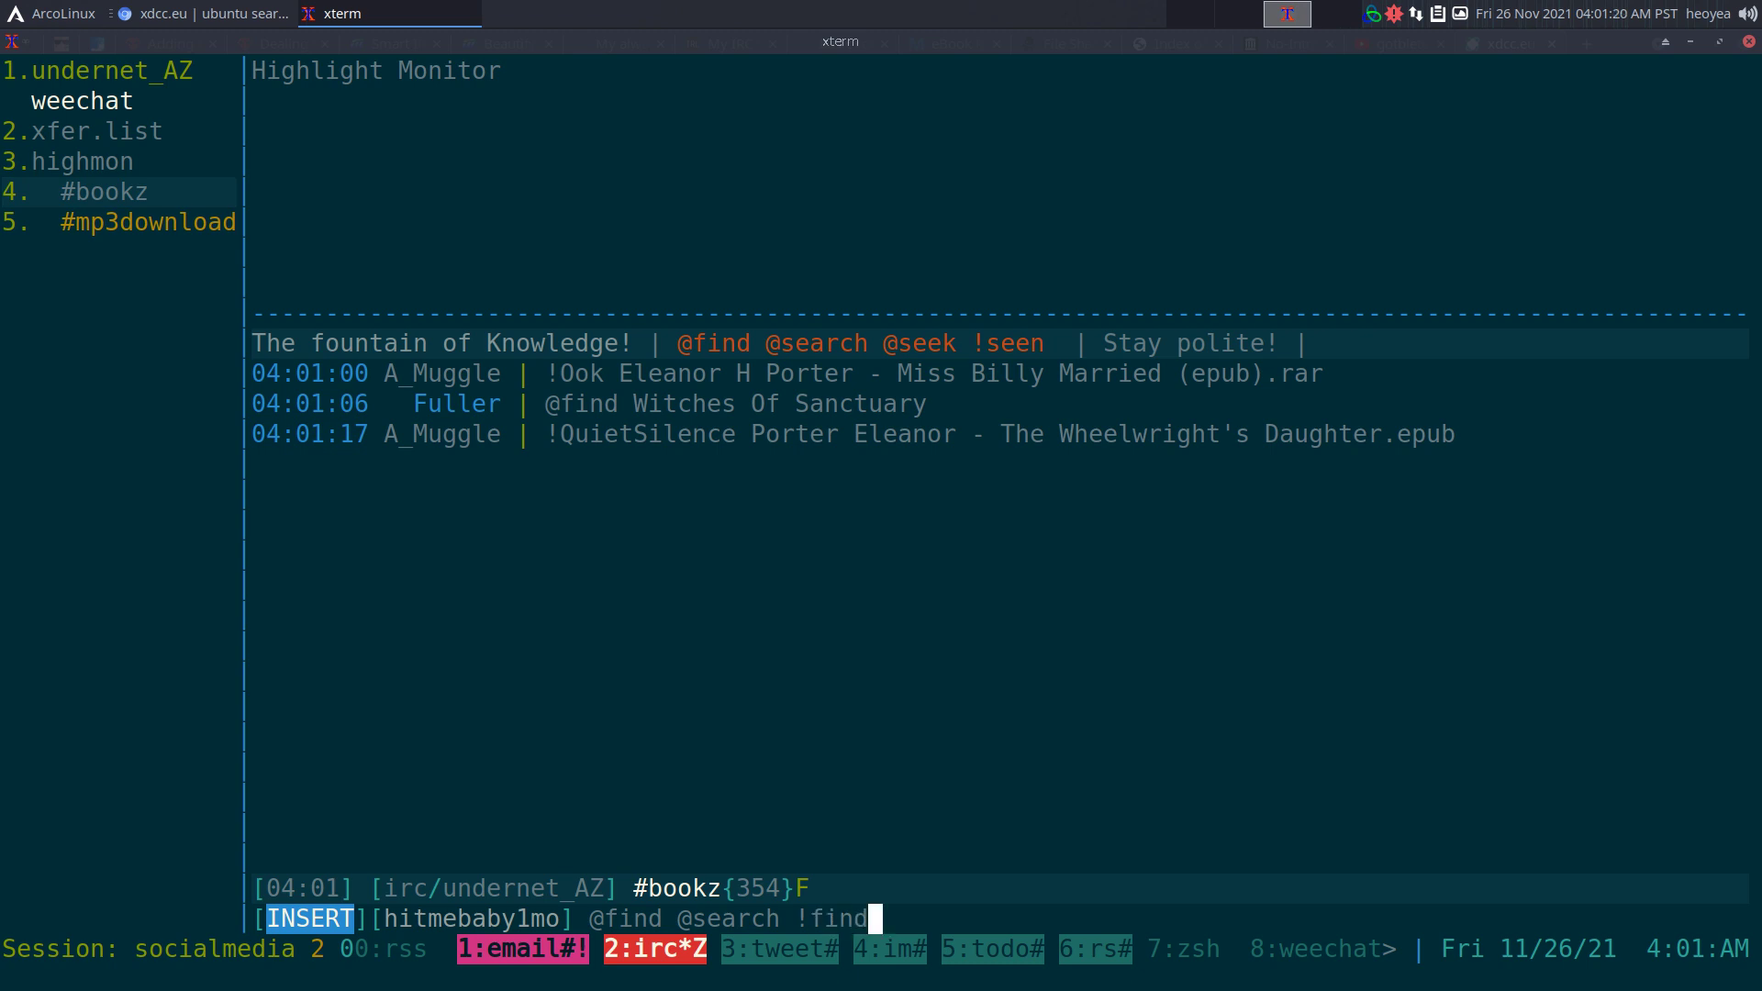
pyautogui.write(' !search')
pyautogui.press('BackSpace')
pyautogui.press('BackSpace')
pyautogui.press('BackSpace')
pyautogui.press('BackSpace')
pyautogui.press('BackSpace')
pyautogui.press('BackSpace')
pyautogui.press('BackSpace')
pyautogui.press('BackSpace')
pyautogui.press('BackSpace')
pyautogui.press('BackSpace')
pyautogui.press('BackSpace')
pyautogui.press('BackSpace')
pyautogui.press('BackSpace')
pyautogui.press('BackSpace')
pyautogui.press('BackSpace')
pyautogui.press('BackSpace')
pyautogui.press('BackSpace')
pyautogui.press('BackSpace')
pyautogui.press('BackSpace')
pyautogui.press('BackSpace')
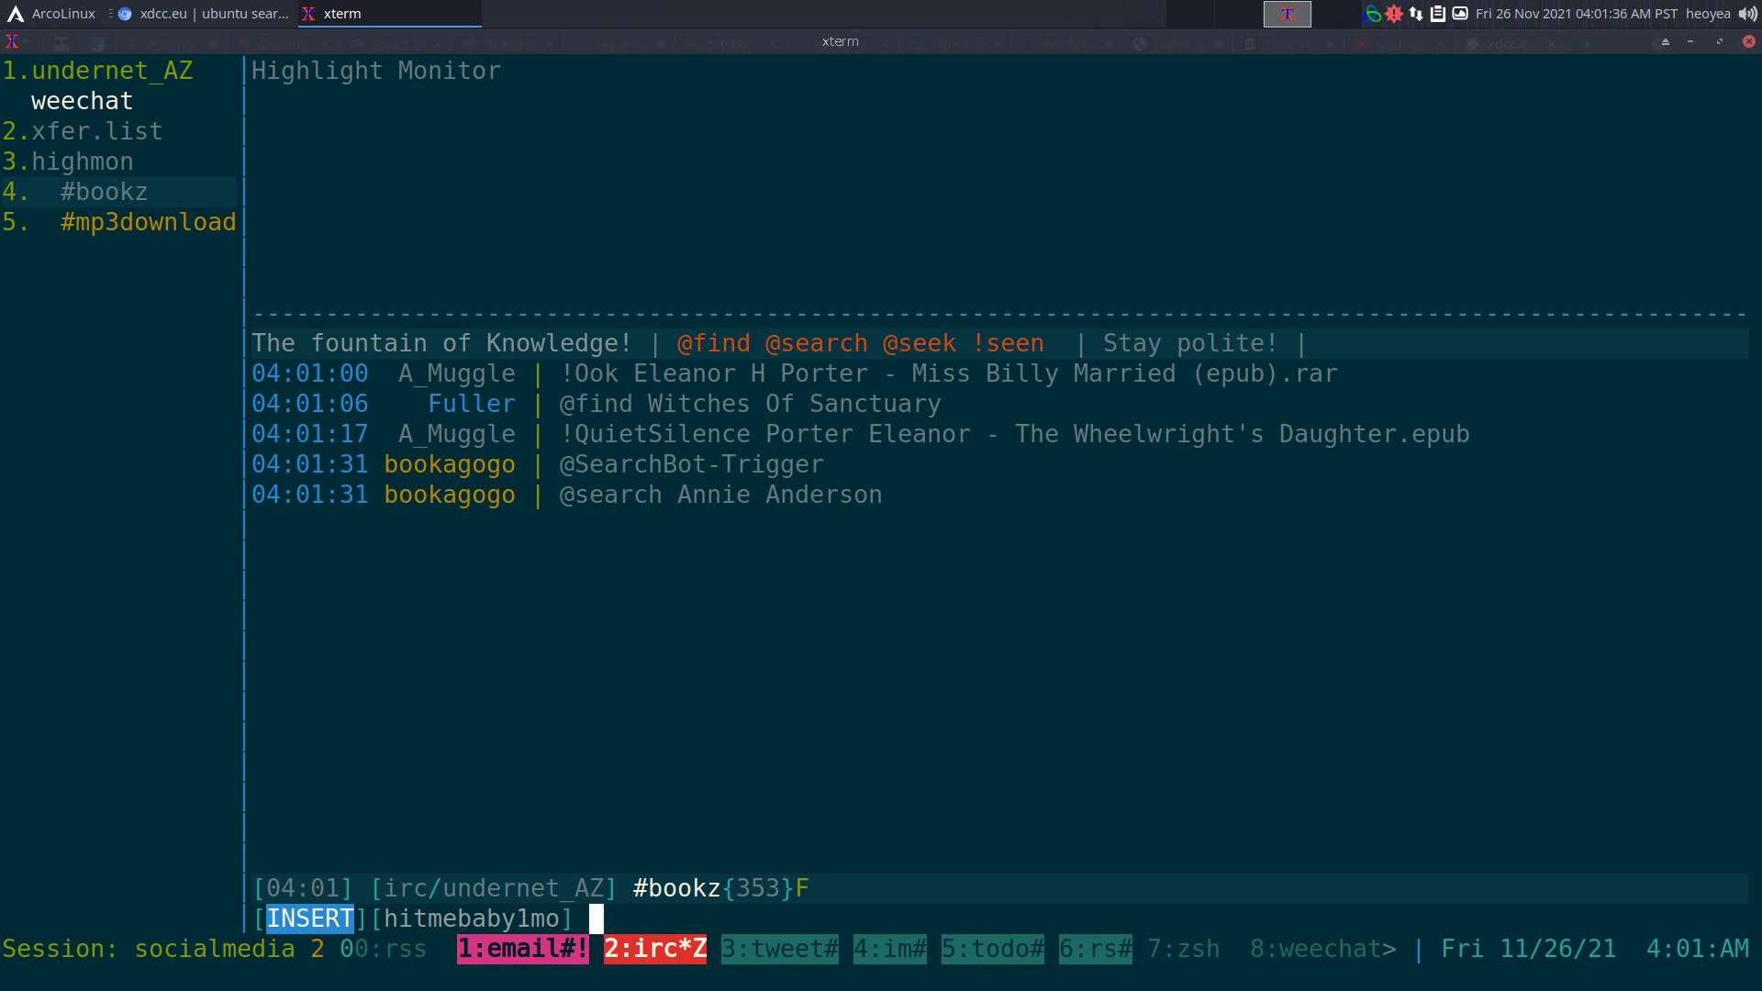
pyautogui.hotkey('alt', 'Right')
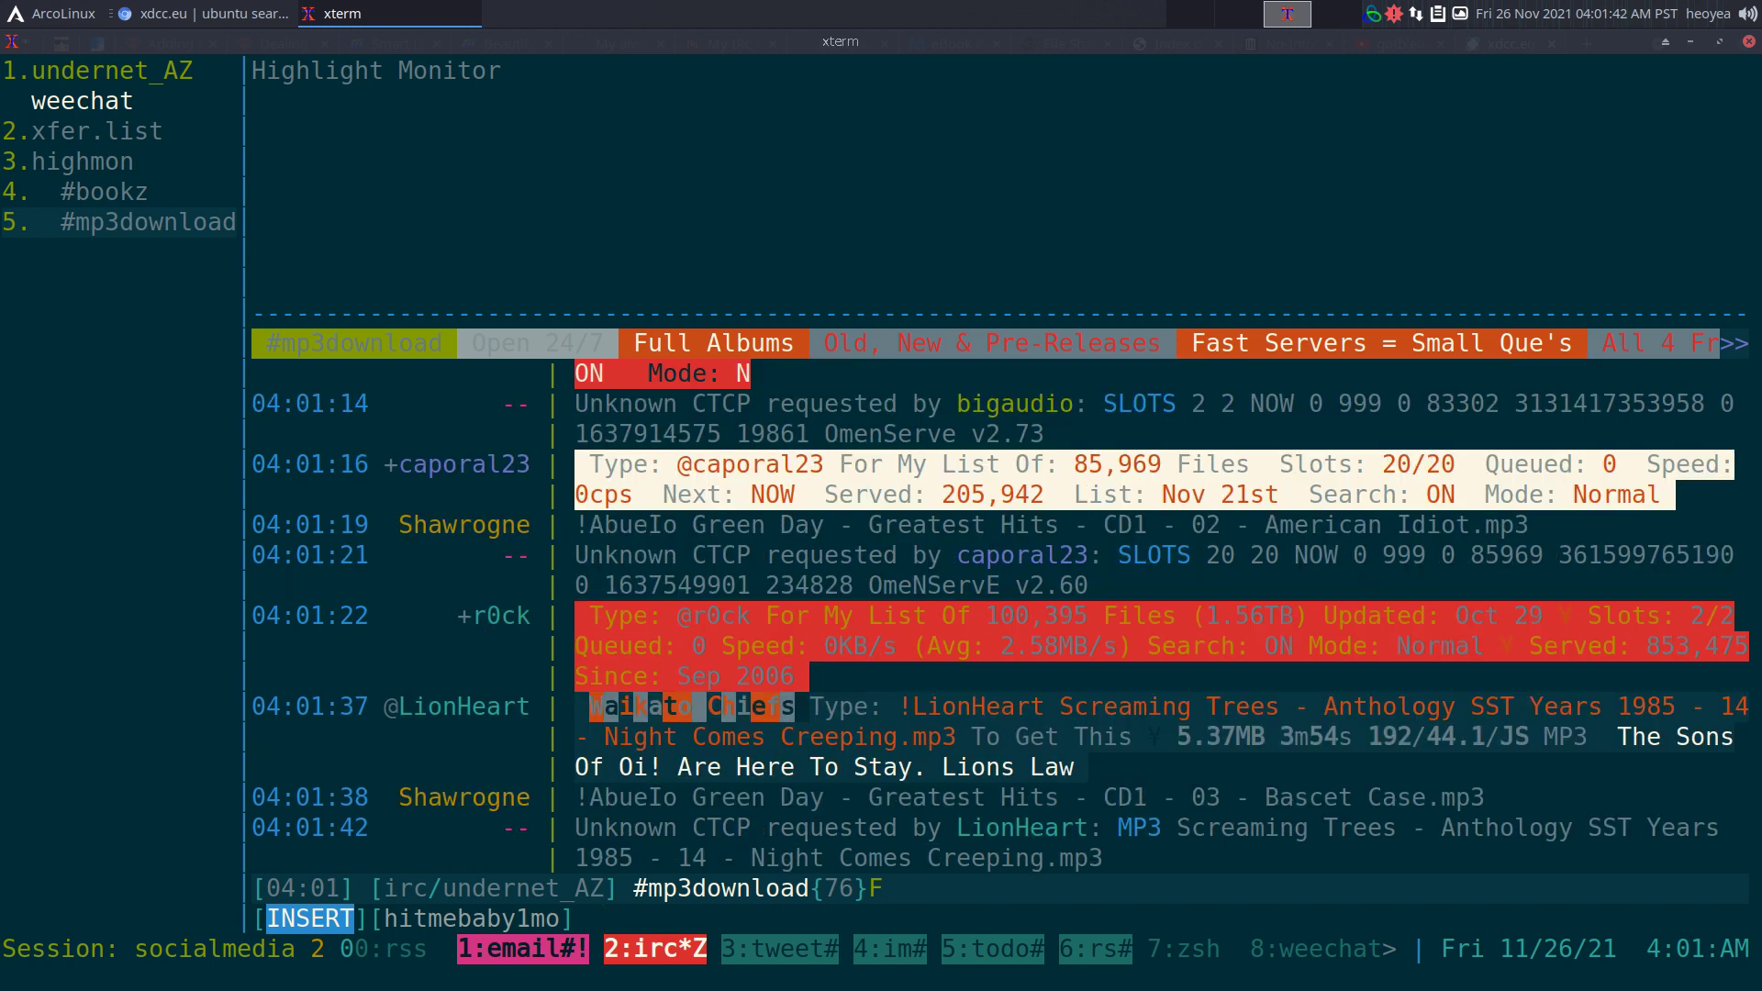
pyautogui.write('@searh')
pyautogui.press('BackSpace')
pyautogui.write('ch')
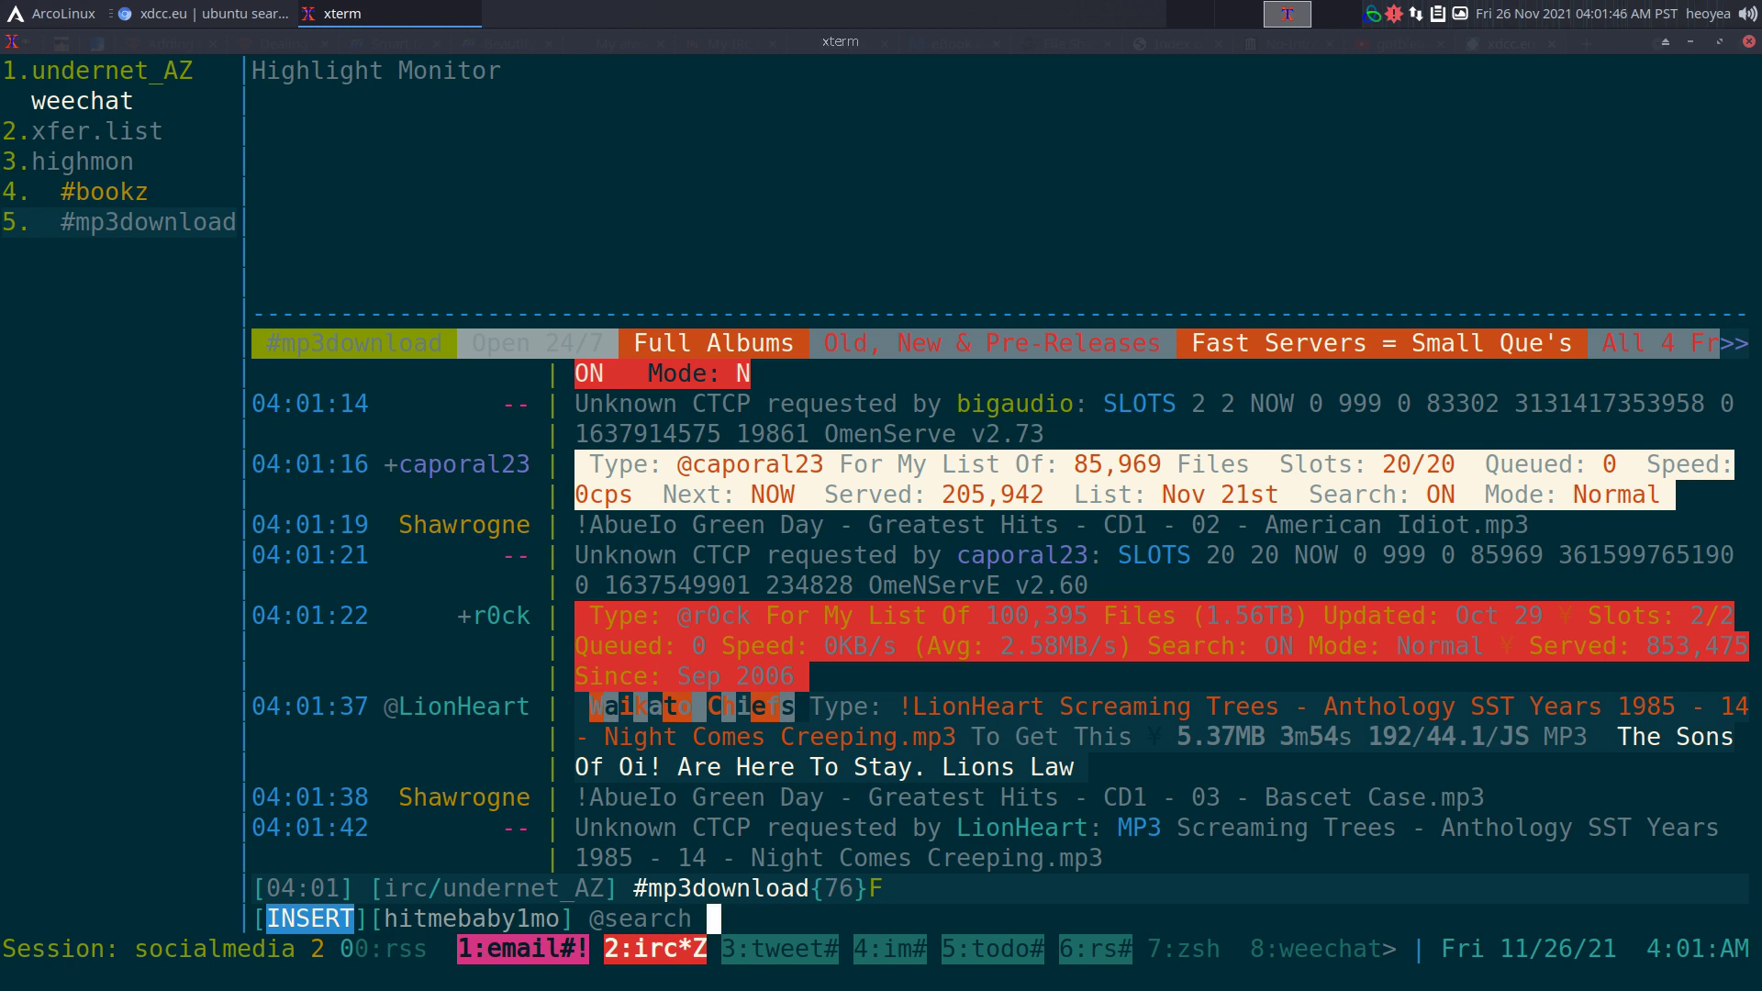
pyautogui.write(' linux')
pyautogui.press('Return')
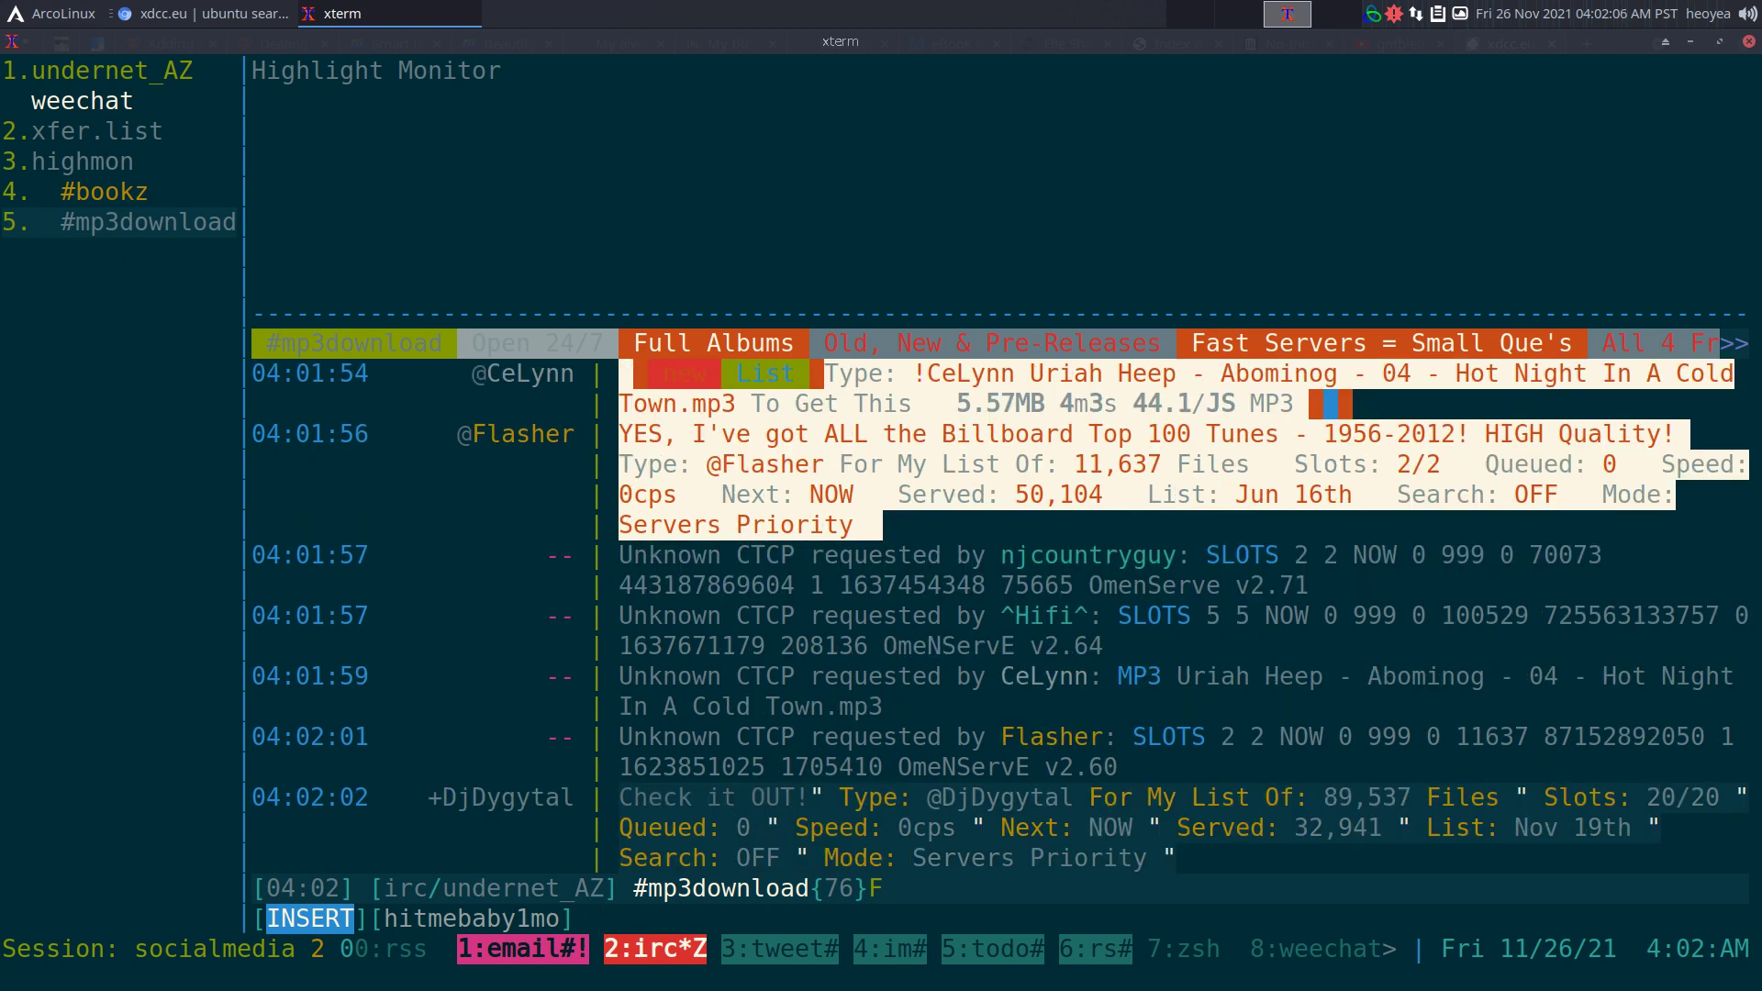
pyautogui.write('@search linux')
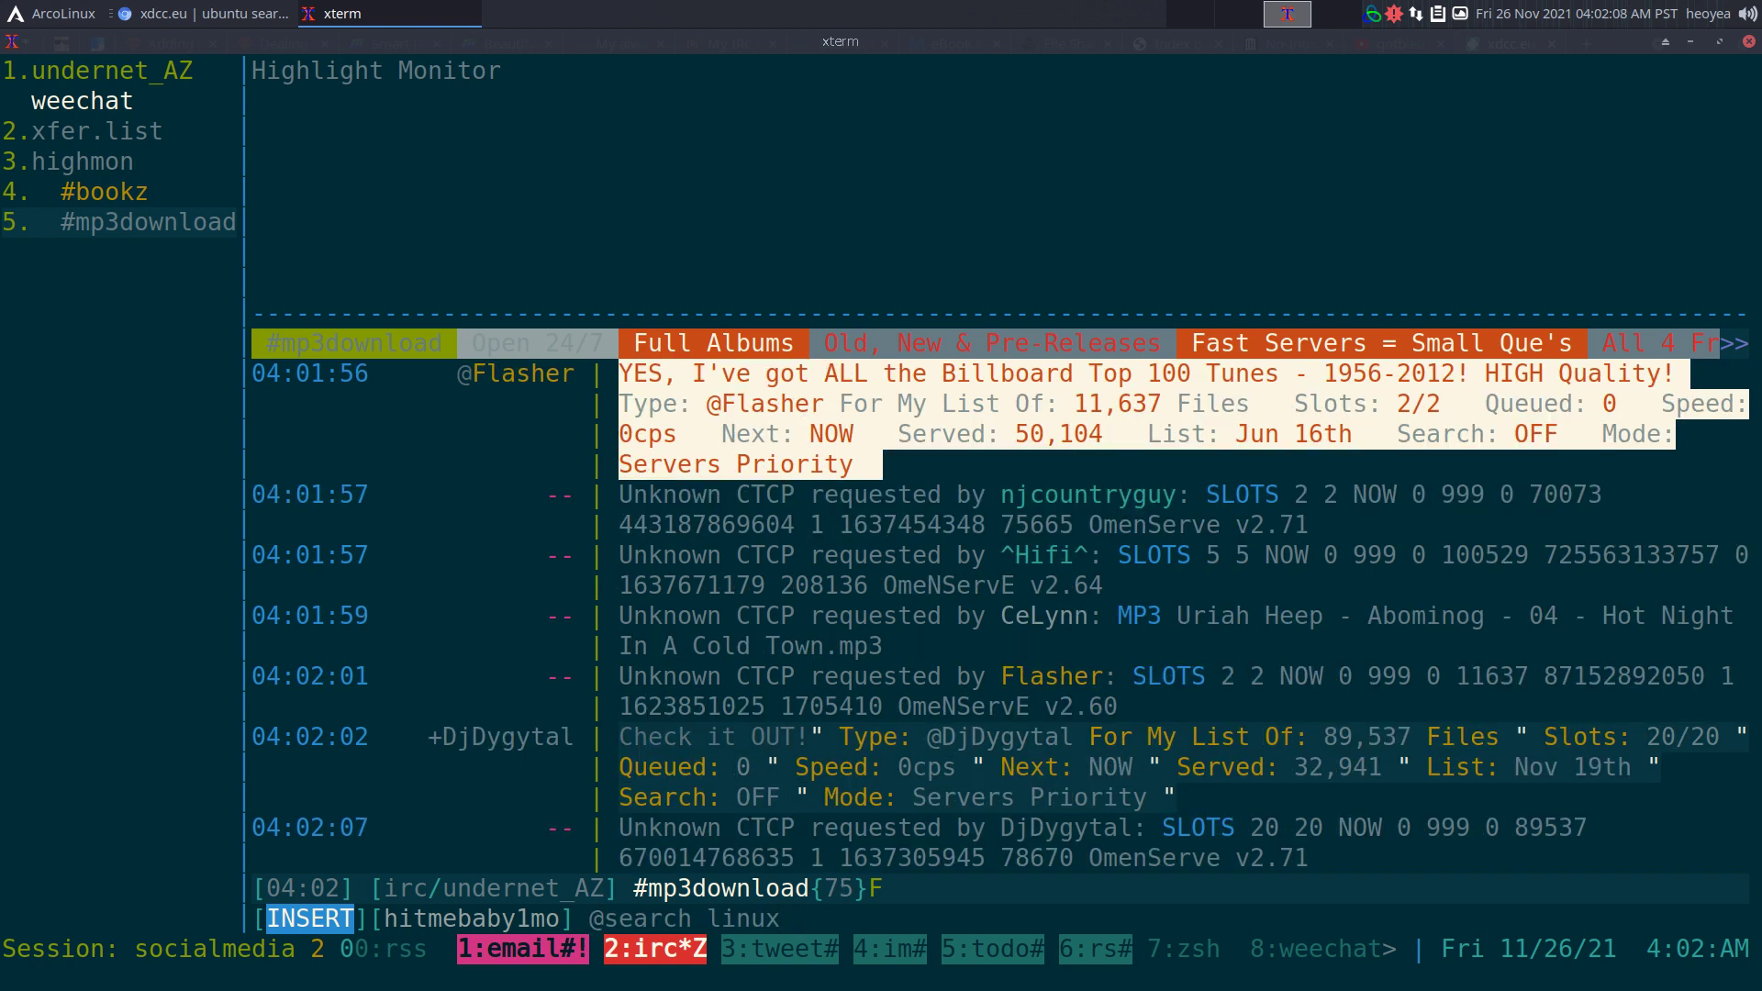
pyautogui.press('BackSpace')
pyautogui.press('BackSpace')
pyautogui.press('BackSpace')
pyautogui.press('BackSpace')
pyautogui.press('BackSpace')
pyautogui.press('BackSpace')
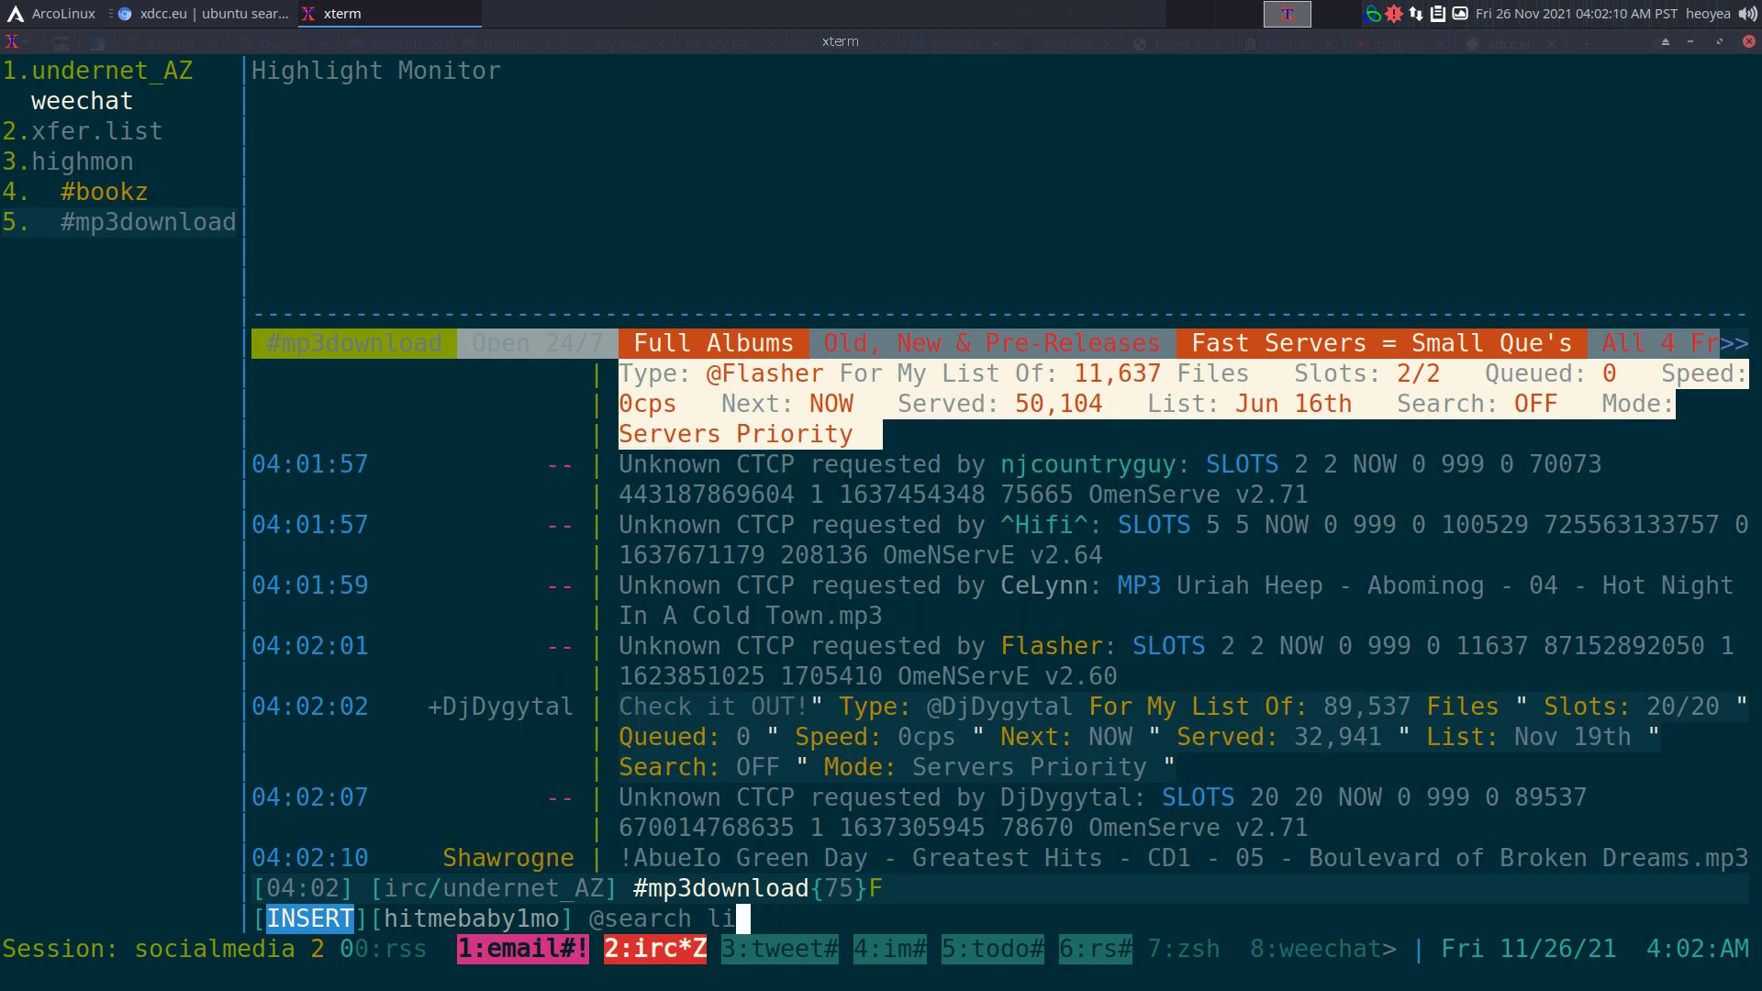
pyautogui.hotkey('alt', '1')
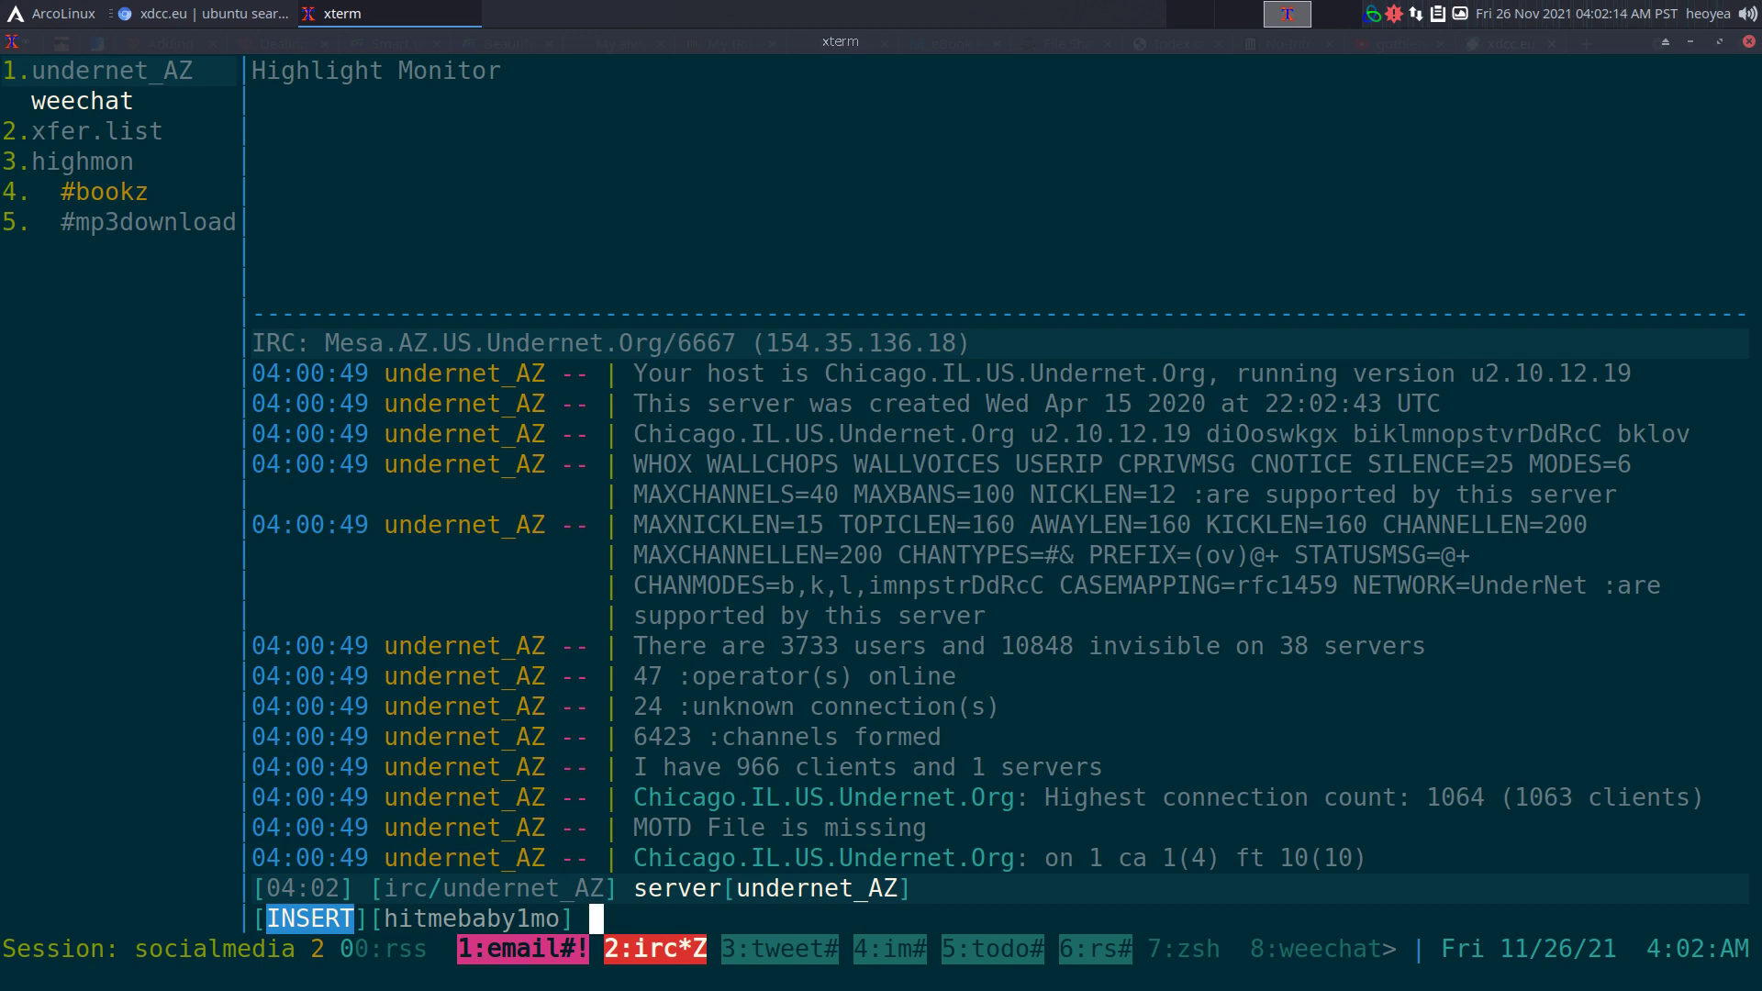
pyautogui.hotkey('alt', '5')
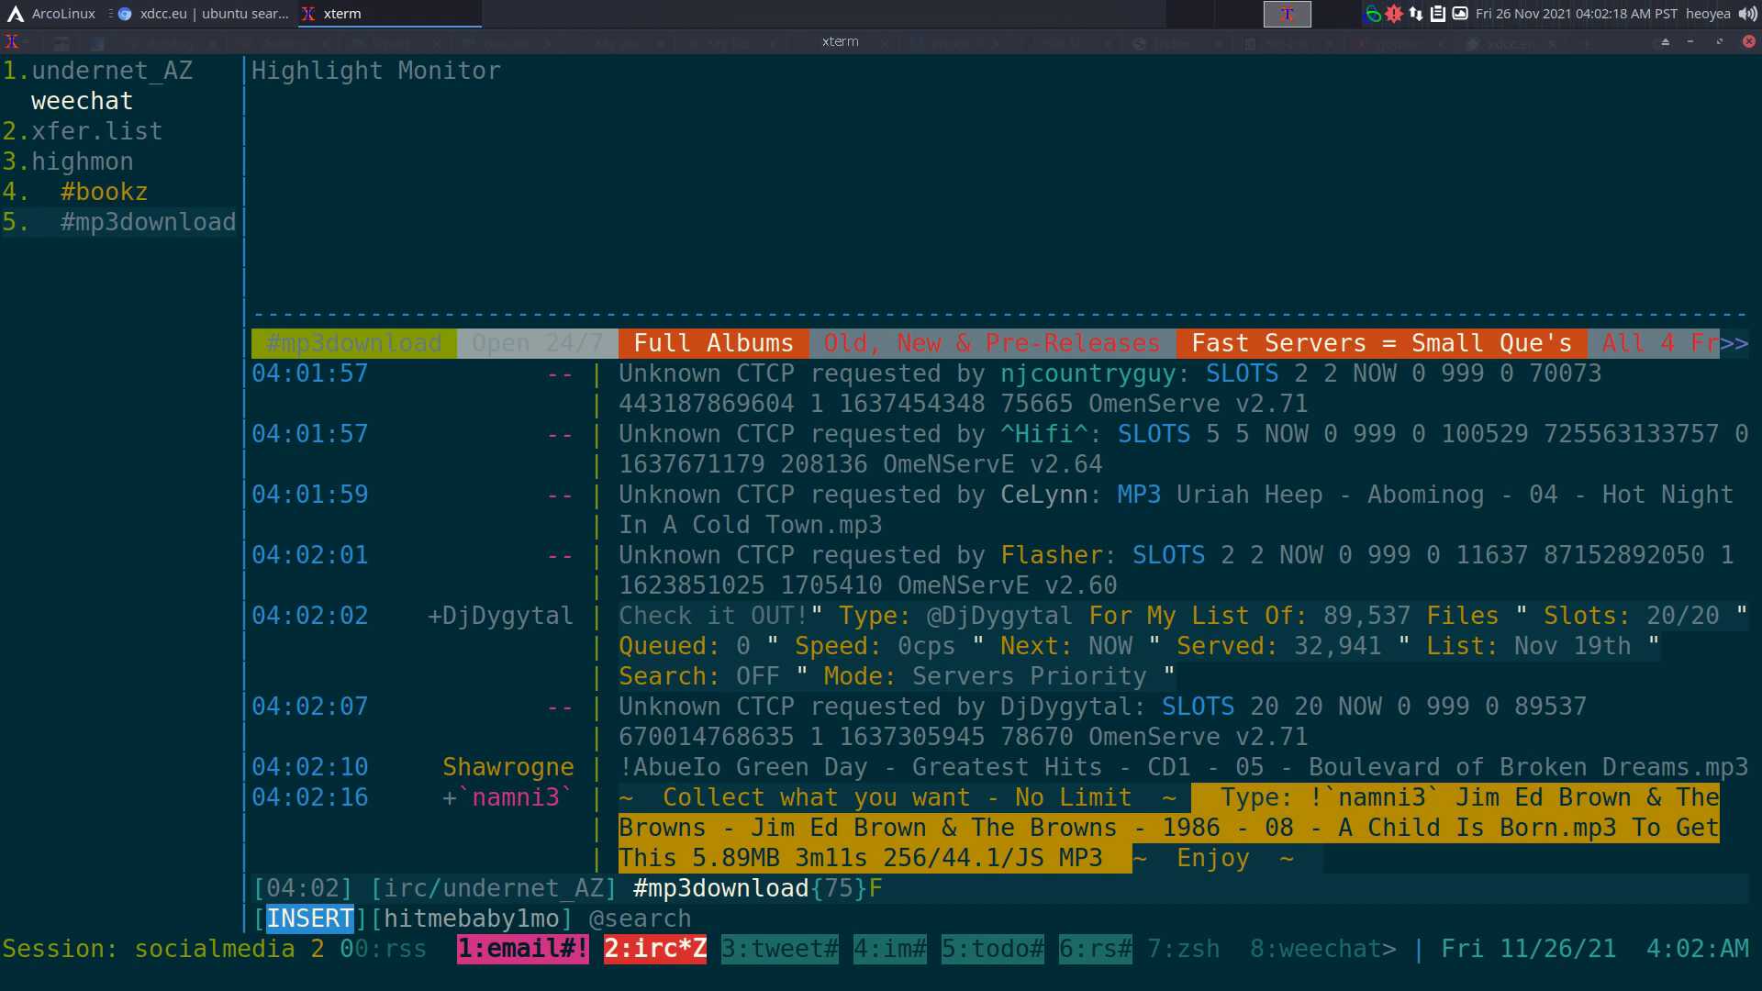
pyautogui.write('ubuntu')
pyautogui.press('Return')
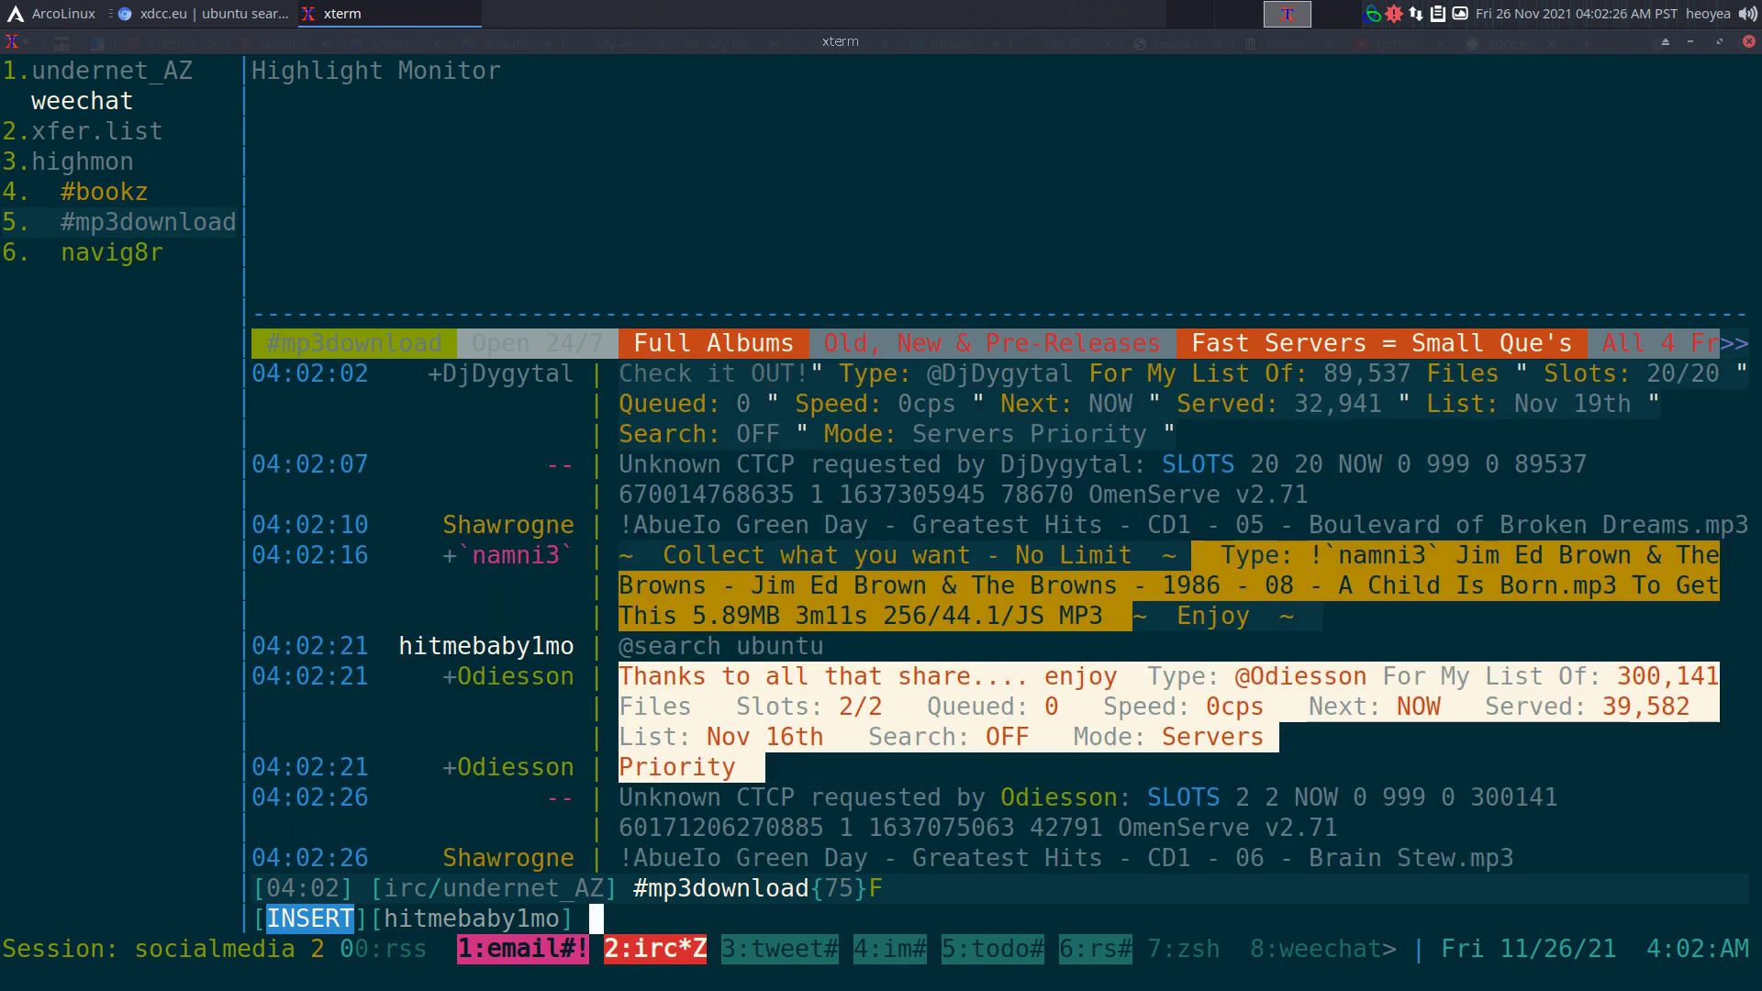
# Open the private conversation with navig8r and copy the request line "!navig8r (Metal) - Kalter - Ubuntu - 2012 - 01 - Intuitions.mp3"
pyautogui.hotkey('alt', '6')
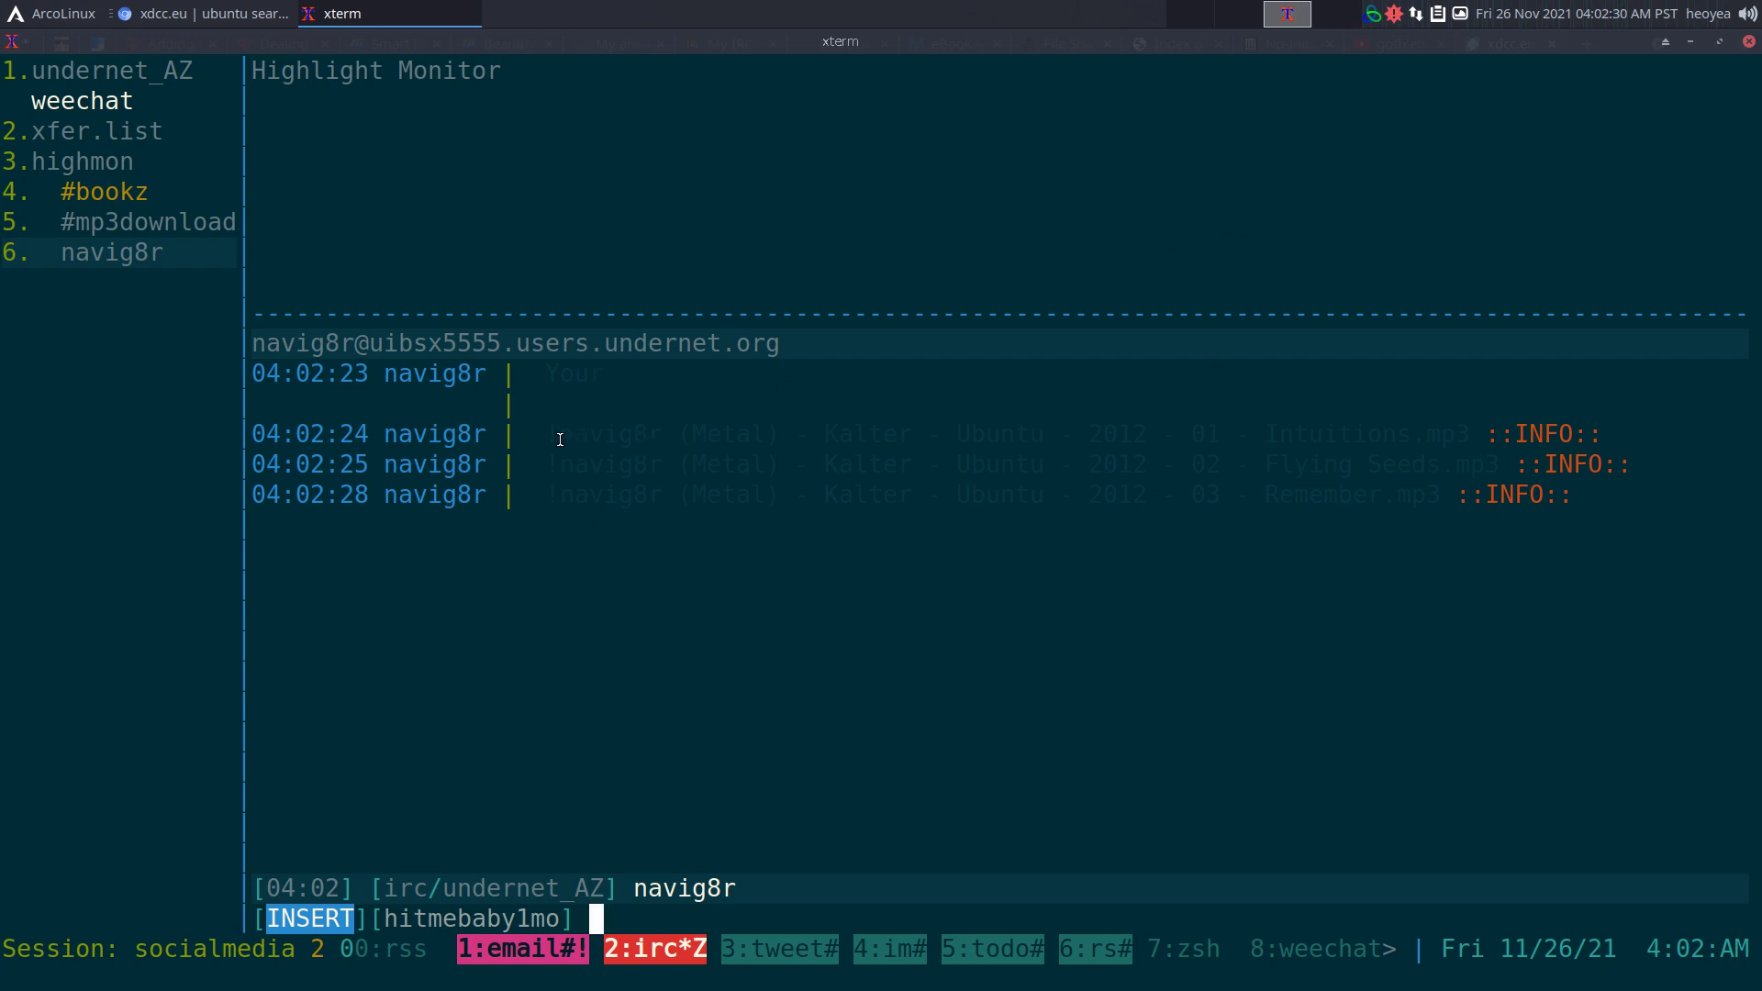
pyautogui.moveTo(547, 435); pyautogui.dragTo(1267, 443)
pyautogui.moveTo(1470, 439); pyautogui.dragTo(1465, 443)
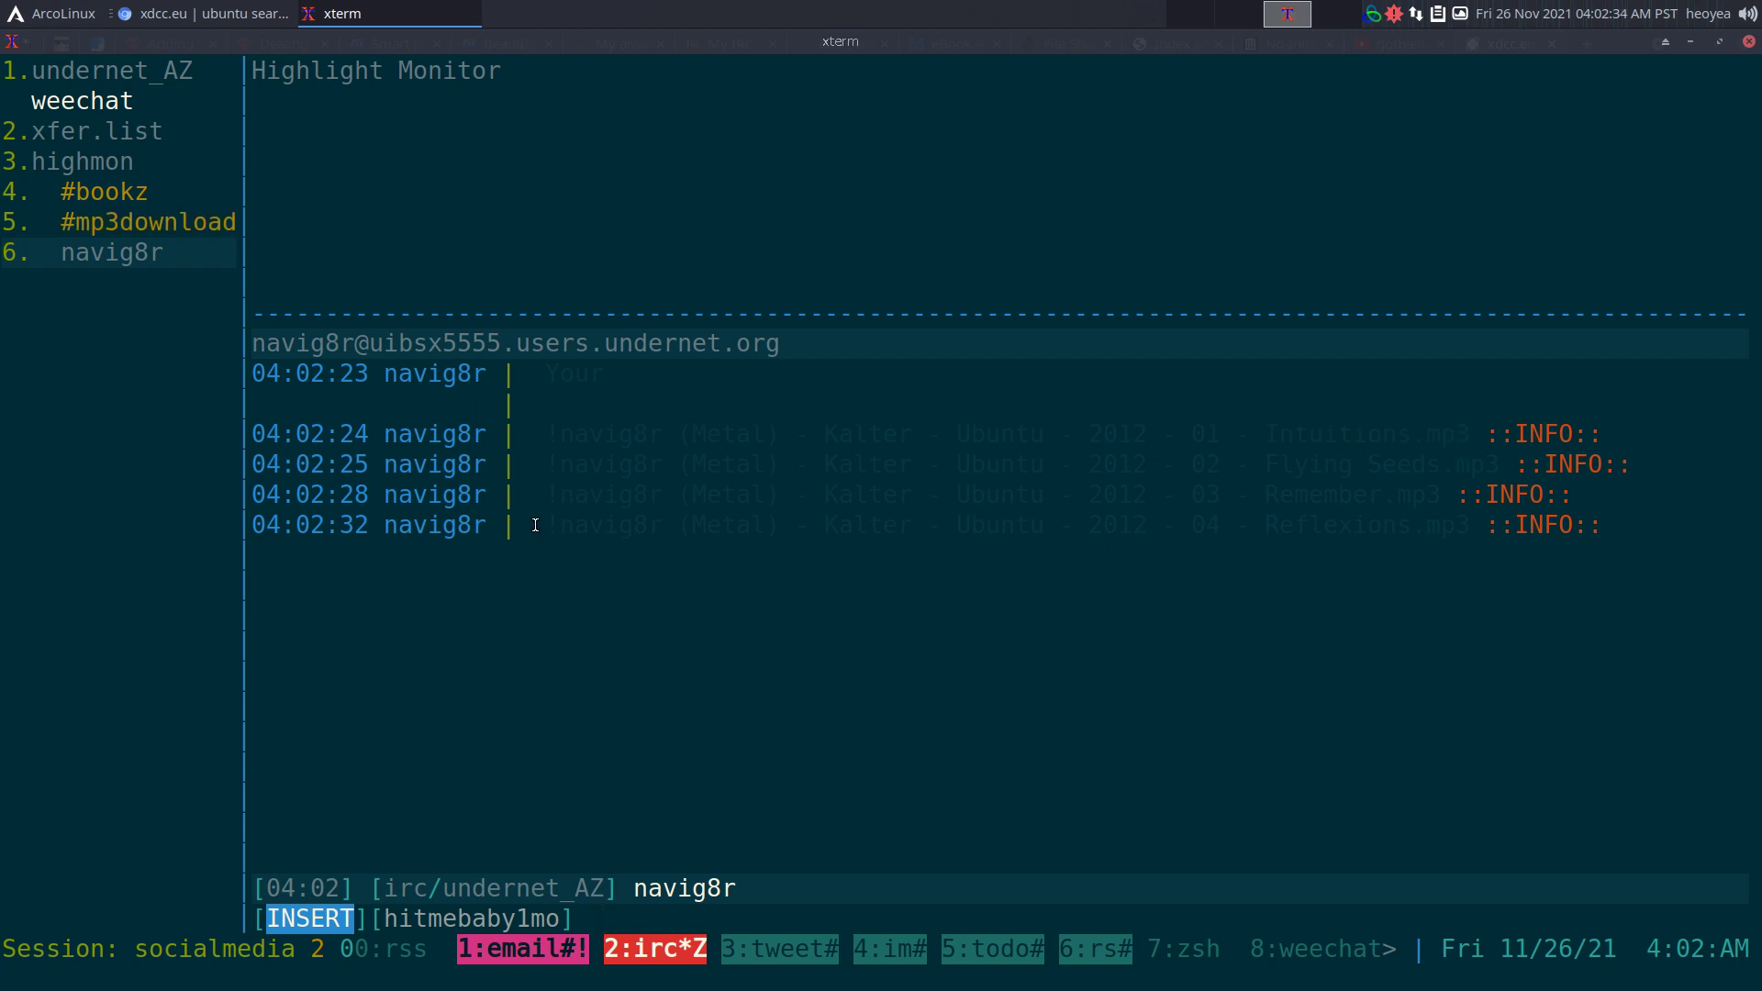
pyautogui.moveTo(548, 433); pyautogui.dragTo(1478, 437)
pyautogui.hotkey('ctrl', 'c')
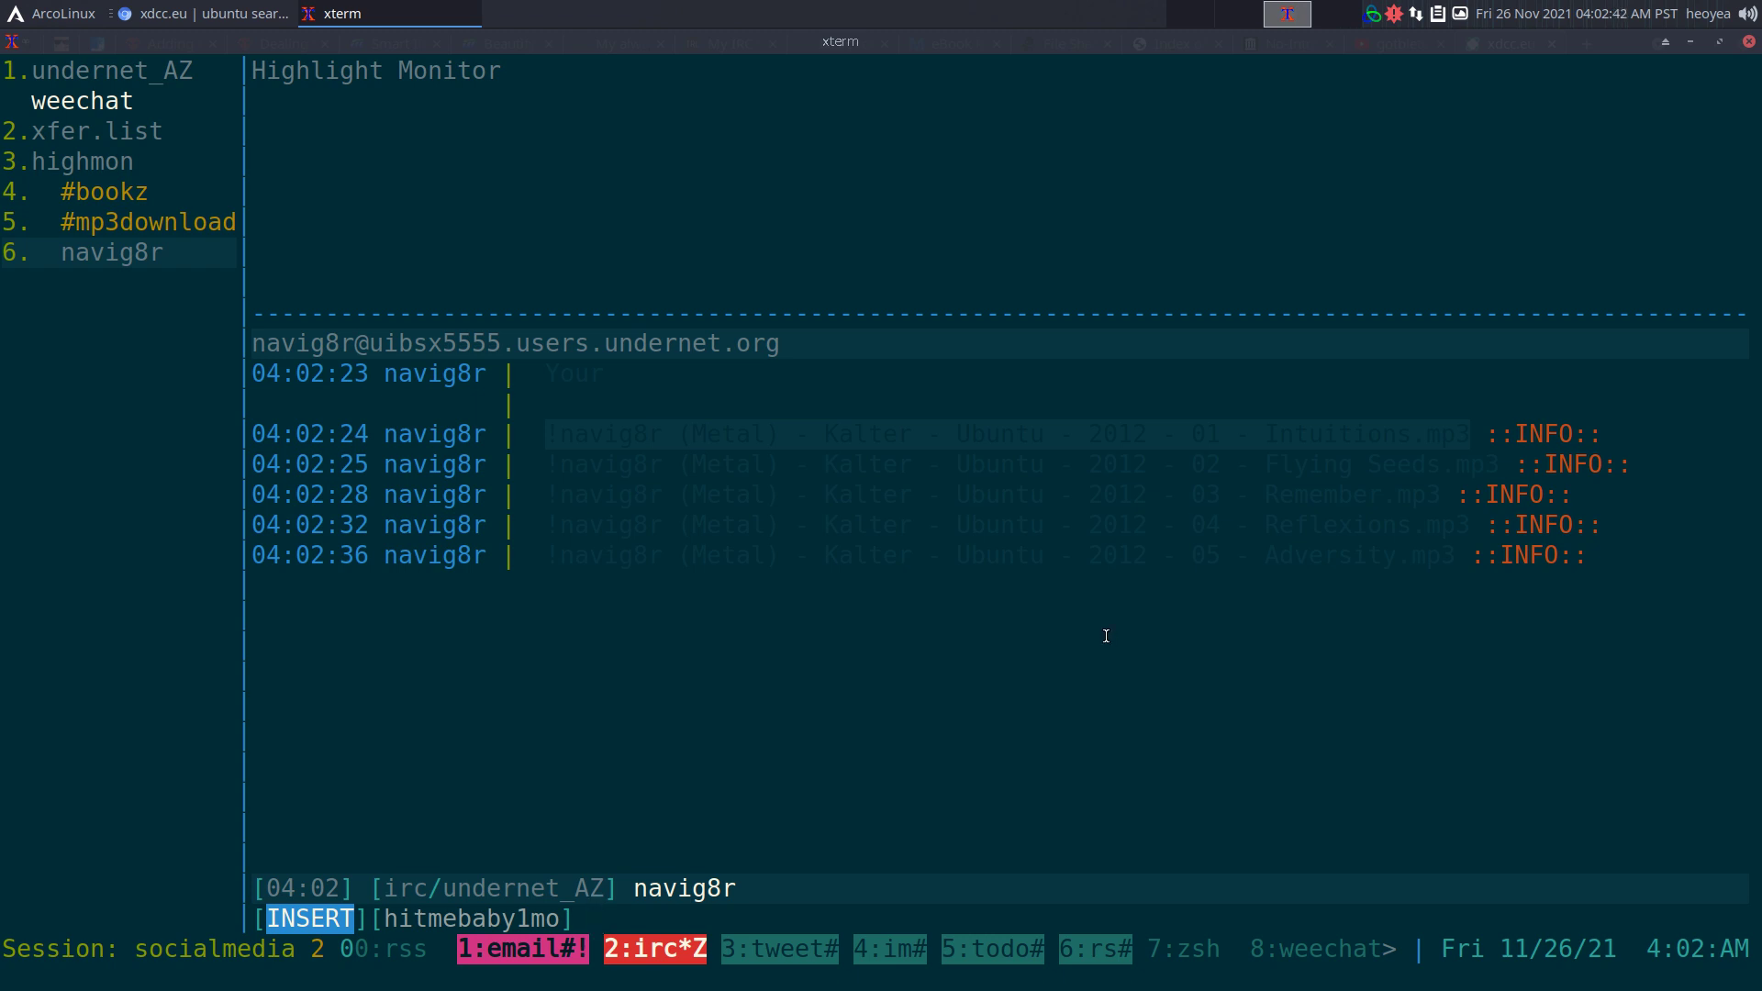
# Post the copied request for 01 - Intuitions.mp3 in #mp3download and switch to the undernet_AZ server buffer
pyautogui.hotkey('alt', '5')
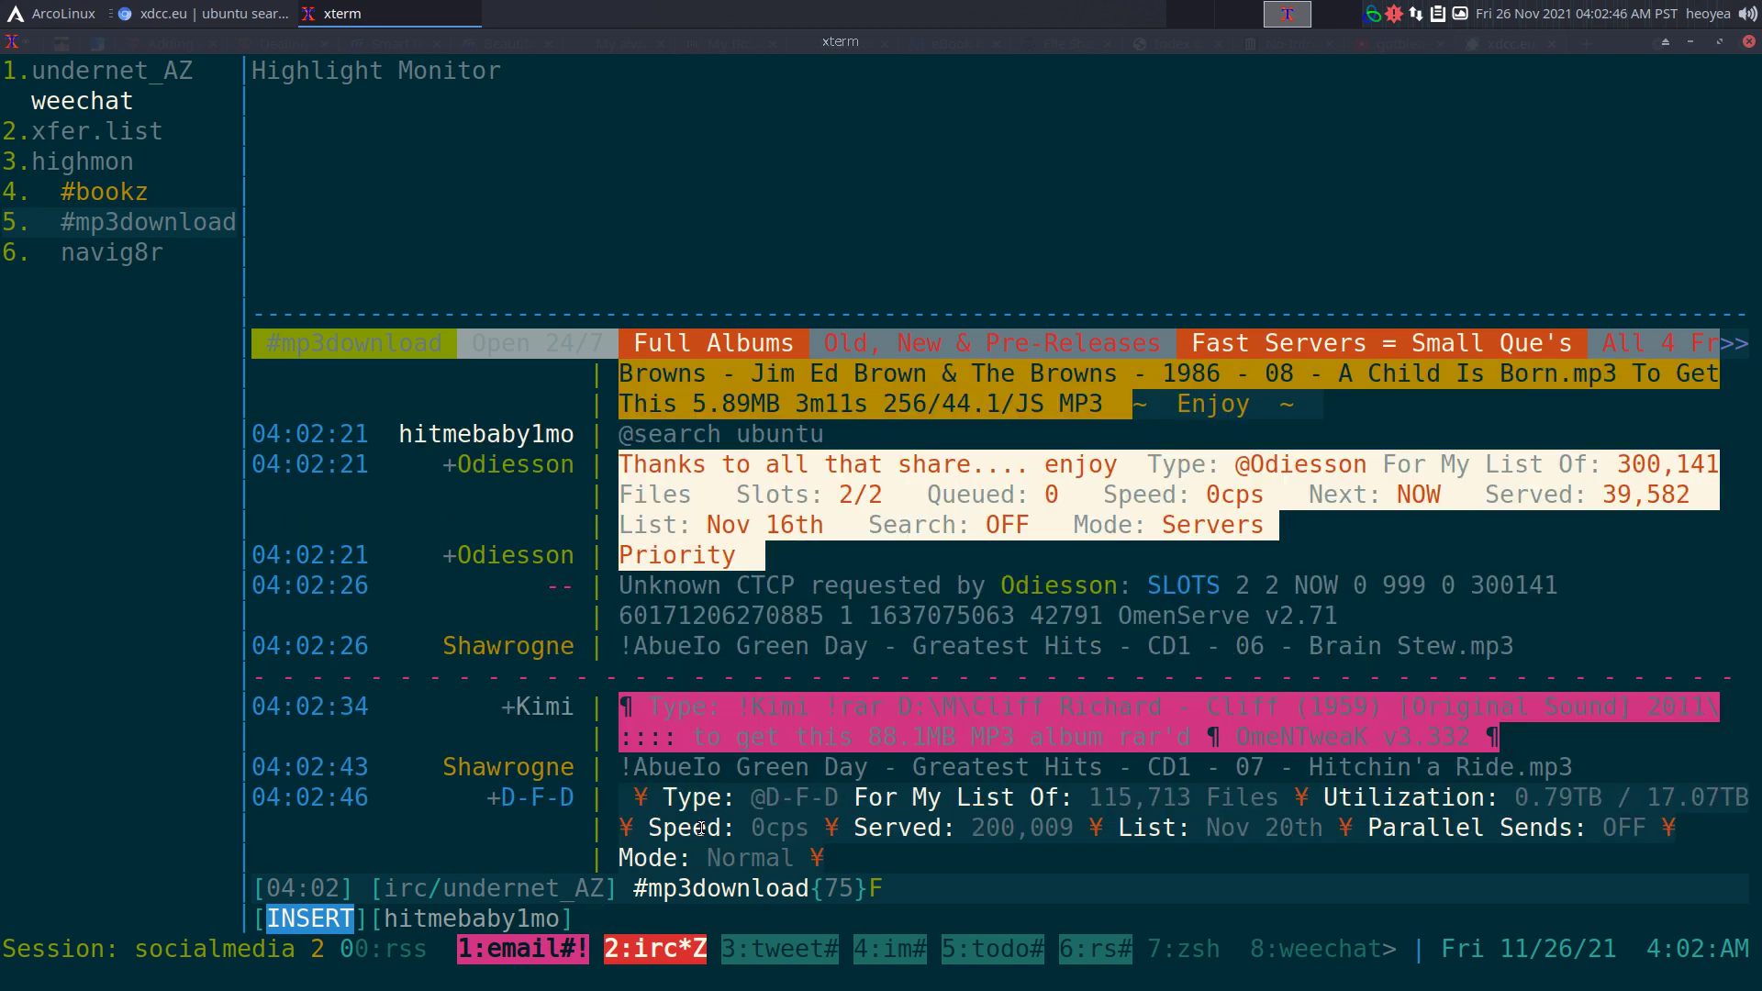
pyautogui.middleClick(784, 875)
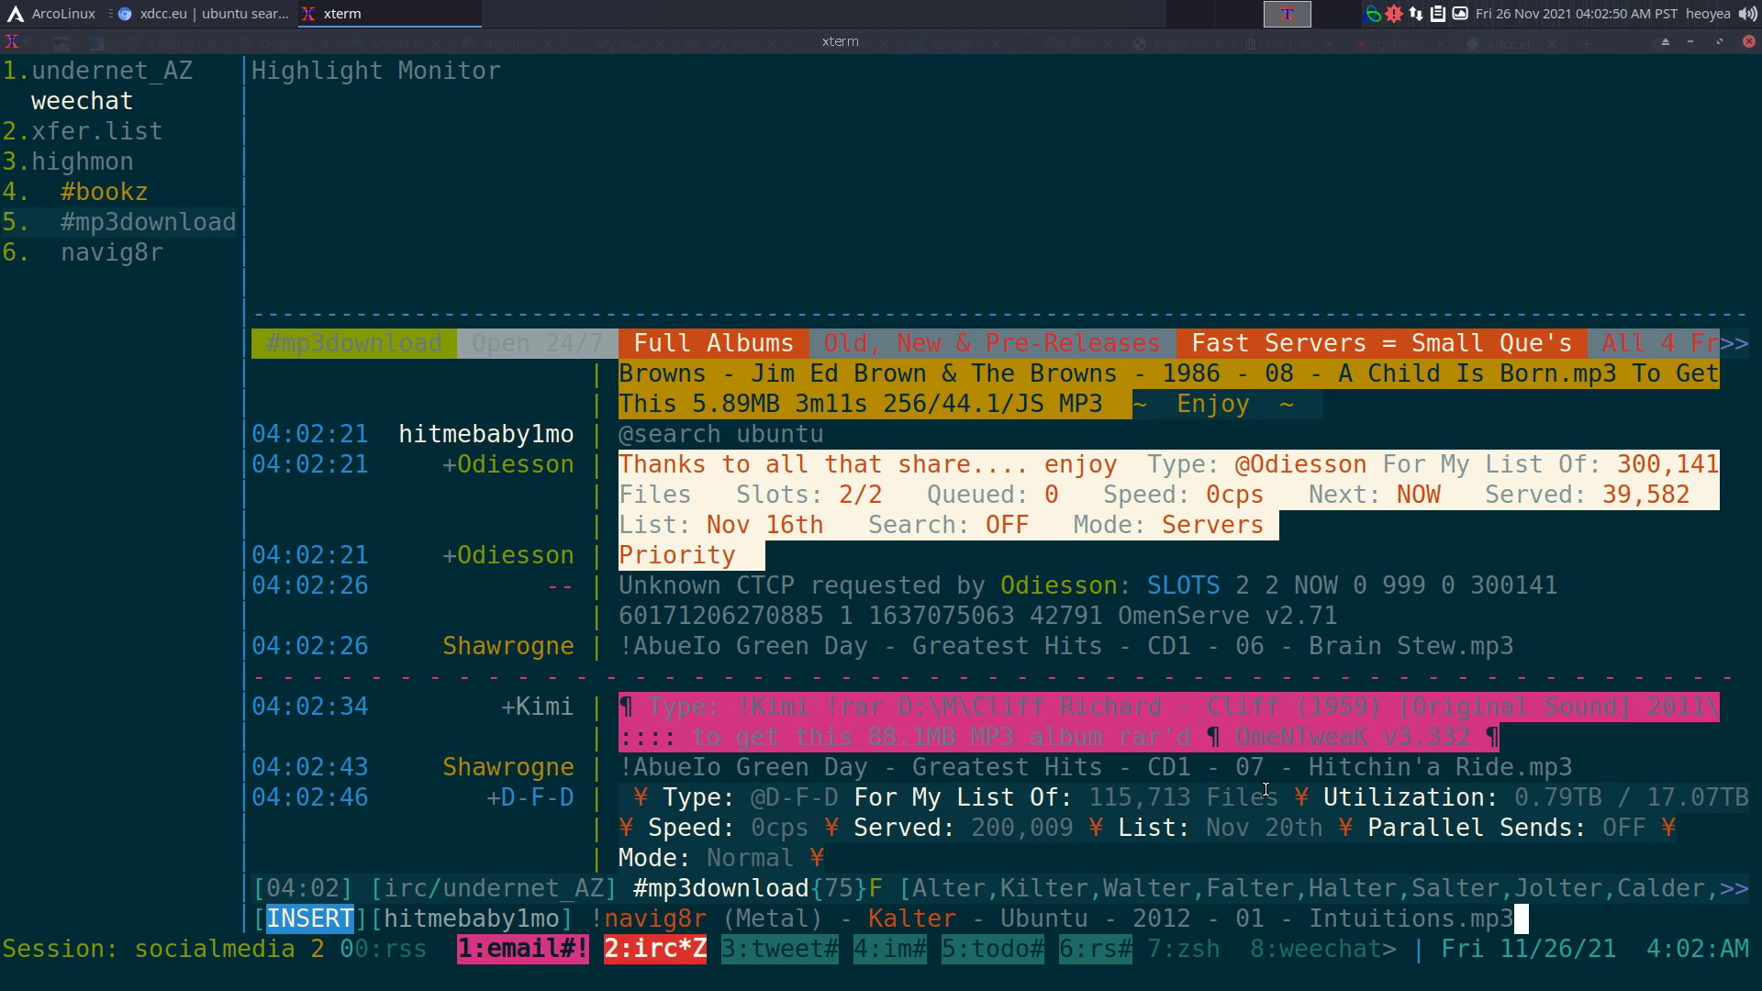
pyautogui.press('Return')
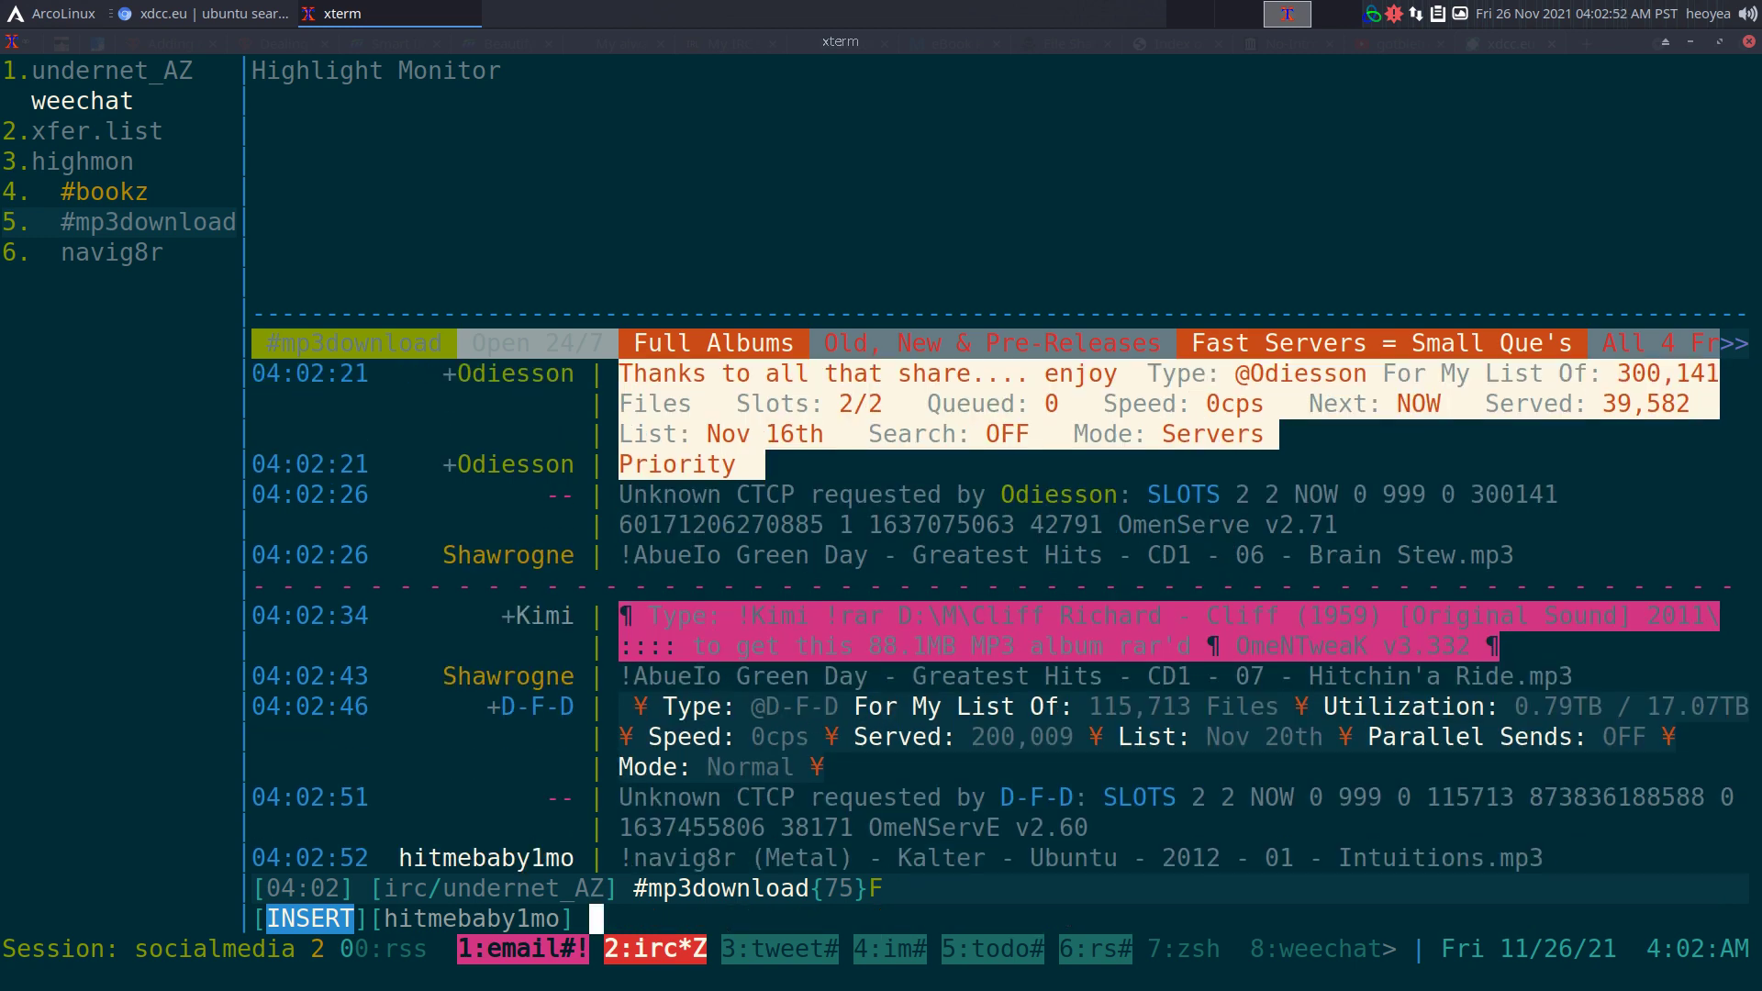
pyautogui.hotkey('alt', '1')
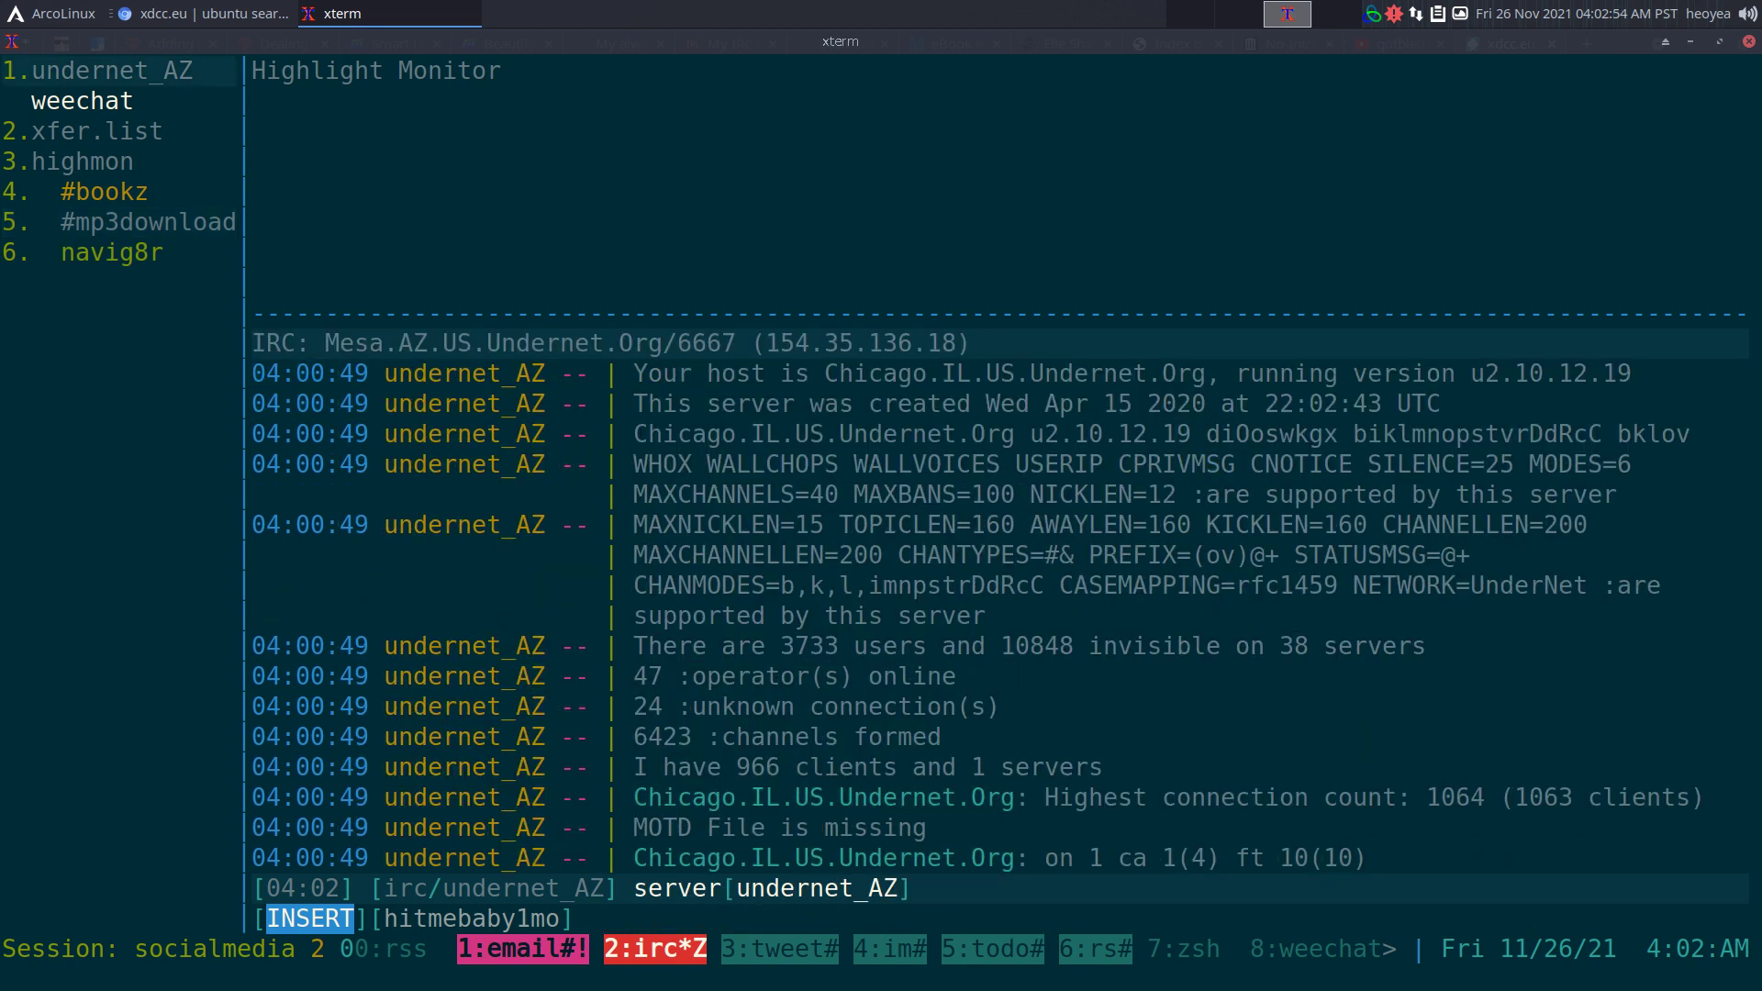
# Check the progress of the requested Intuitions.mp3 download in the transfer list and return to #mp3download
pyautogui.hotkey('alt', '5')
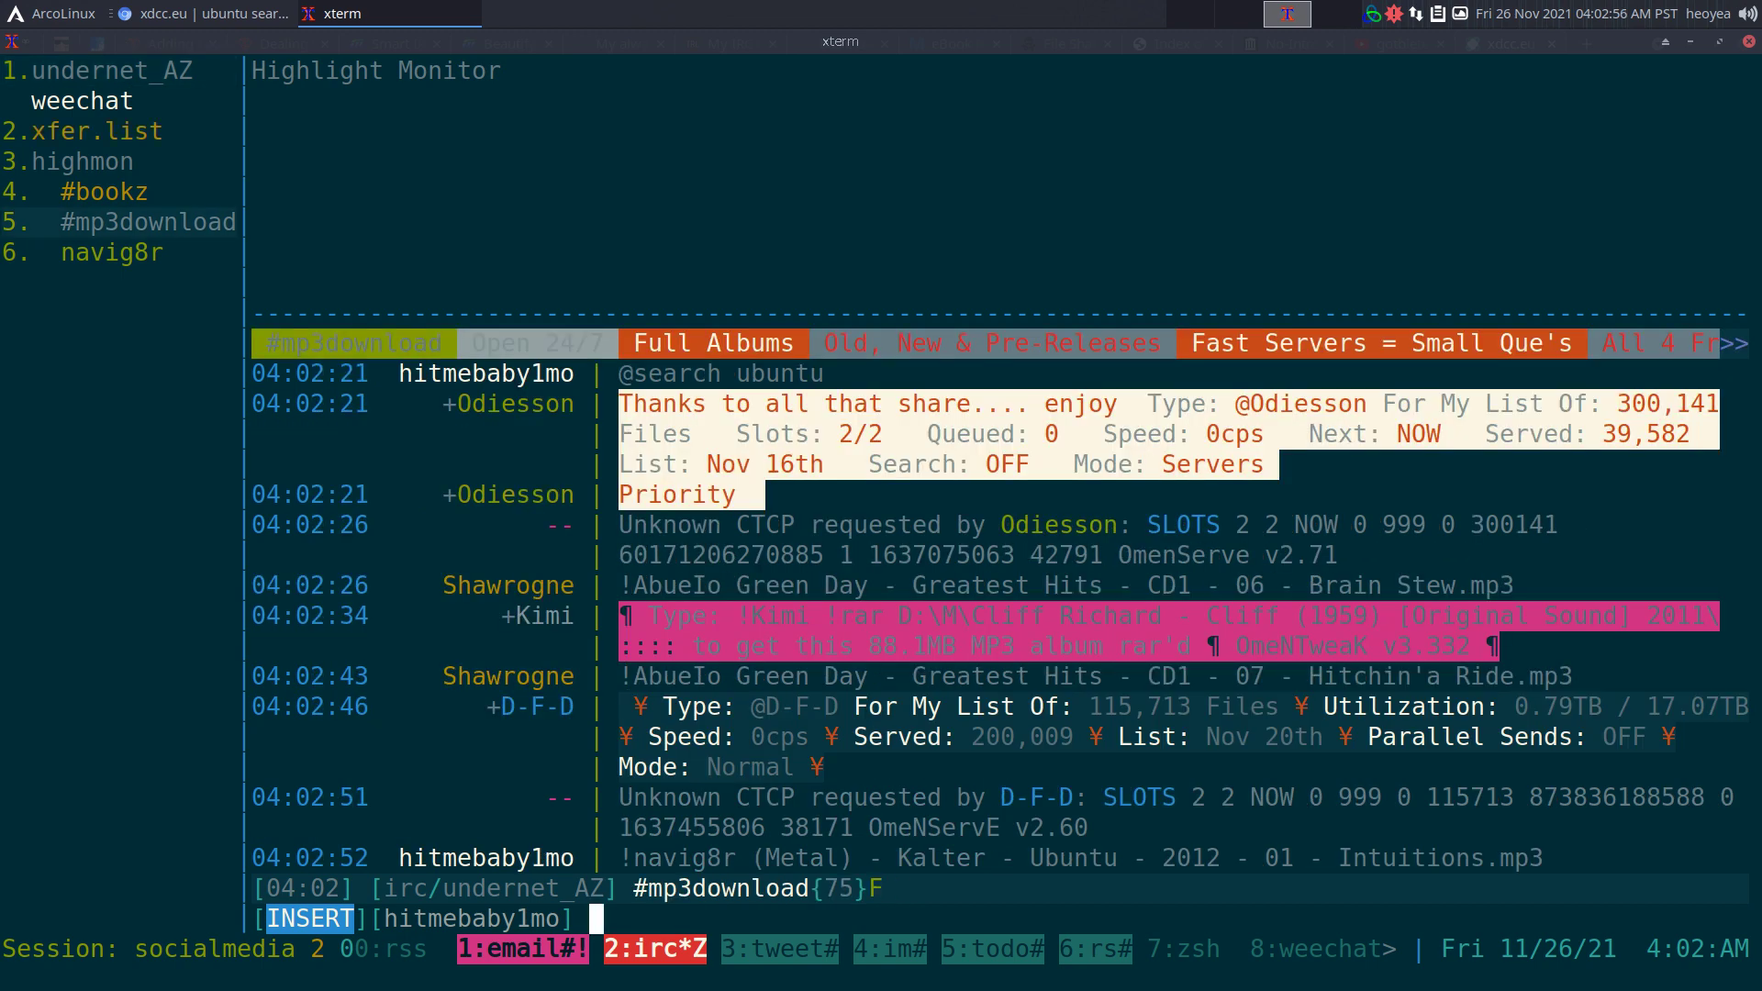
pyautogui.hotkey('alt', '2')
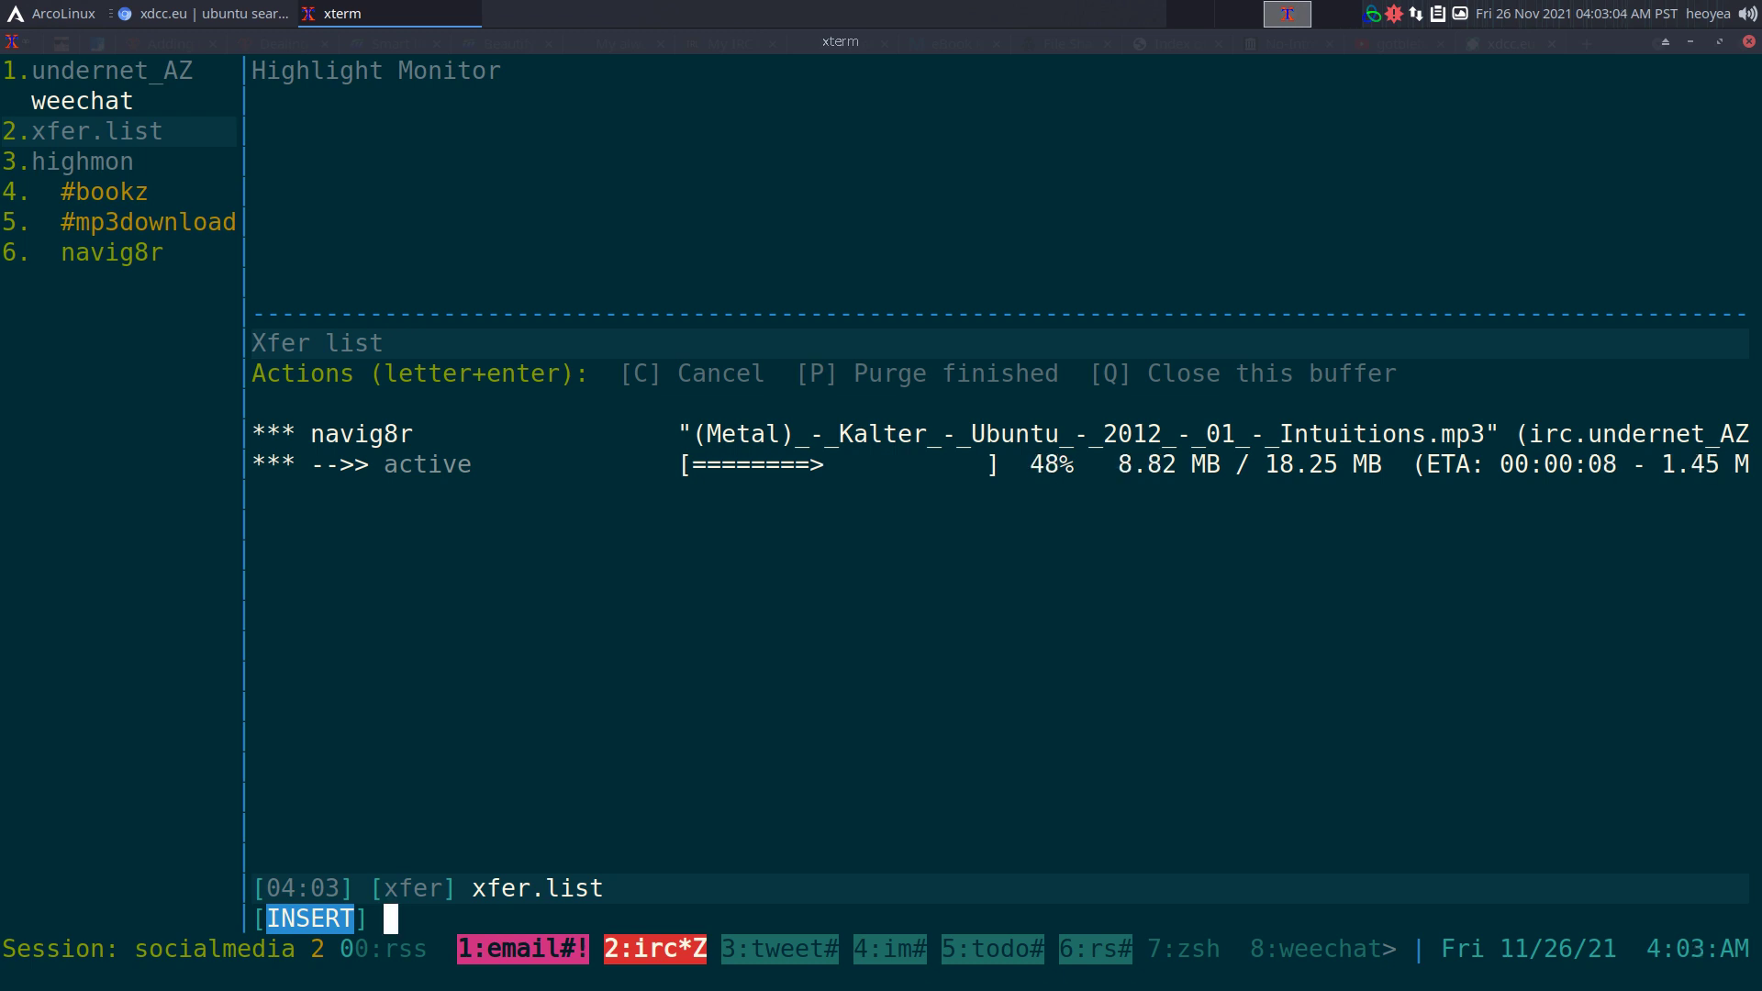
pyautogui.hotkey('alt', '5')
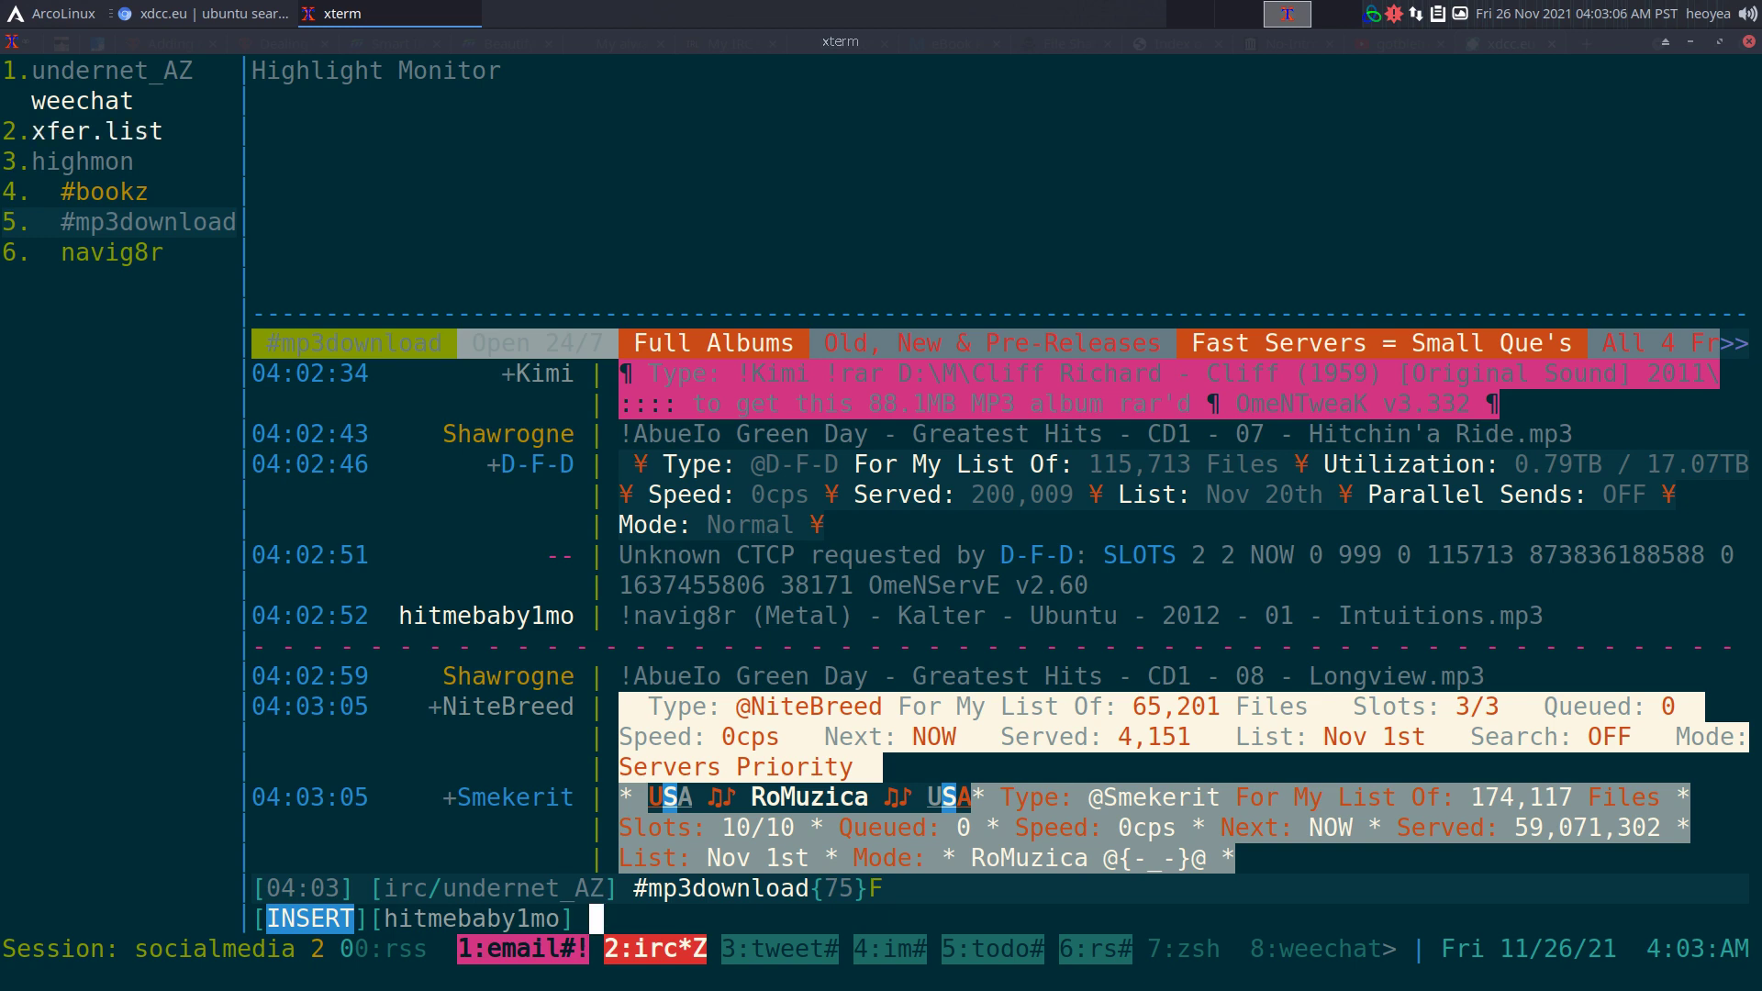
pyautogui.press('Up')
pyautogui.press('Up')
pyautogui.press('BackSpace')
pyautogui.press('BackSpace')
pyautogui.press('BackSpace')
pyautogui.press('BackSpace')
pyautogui.press('BackSpace')
pyautogui.press('BackSpace')
pyautogui.press('BackSpace')
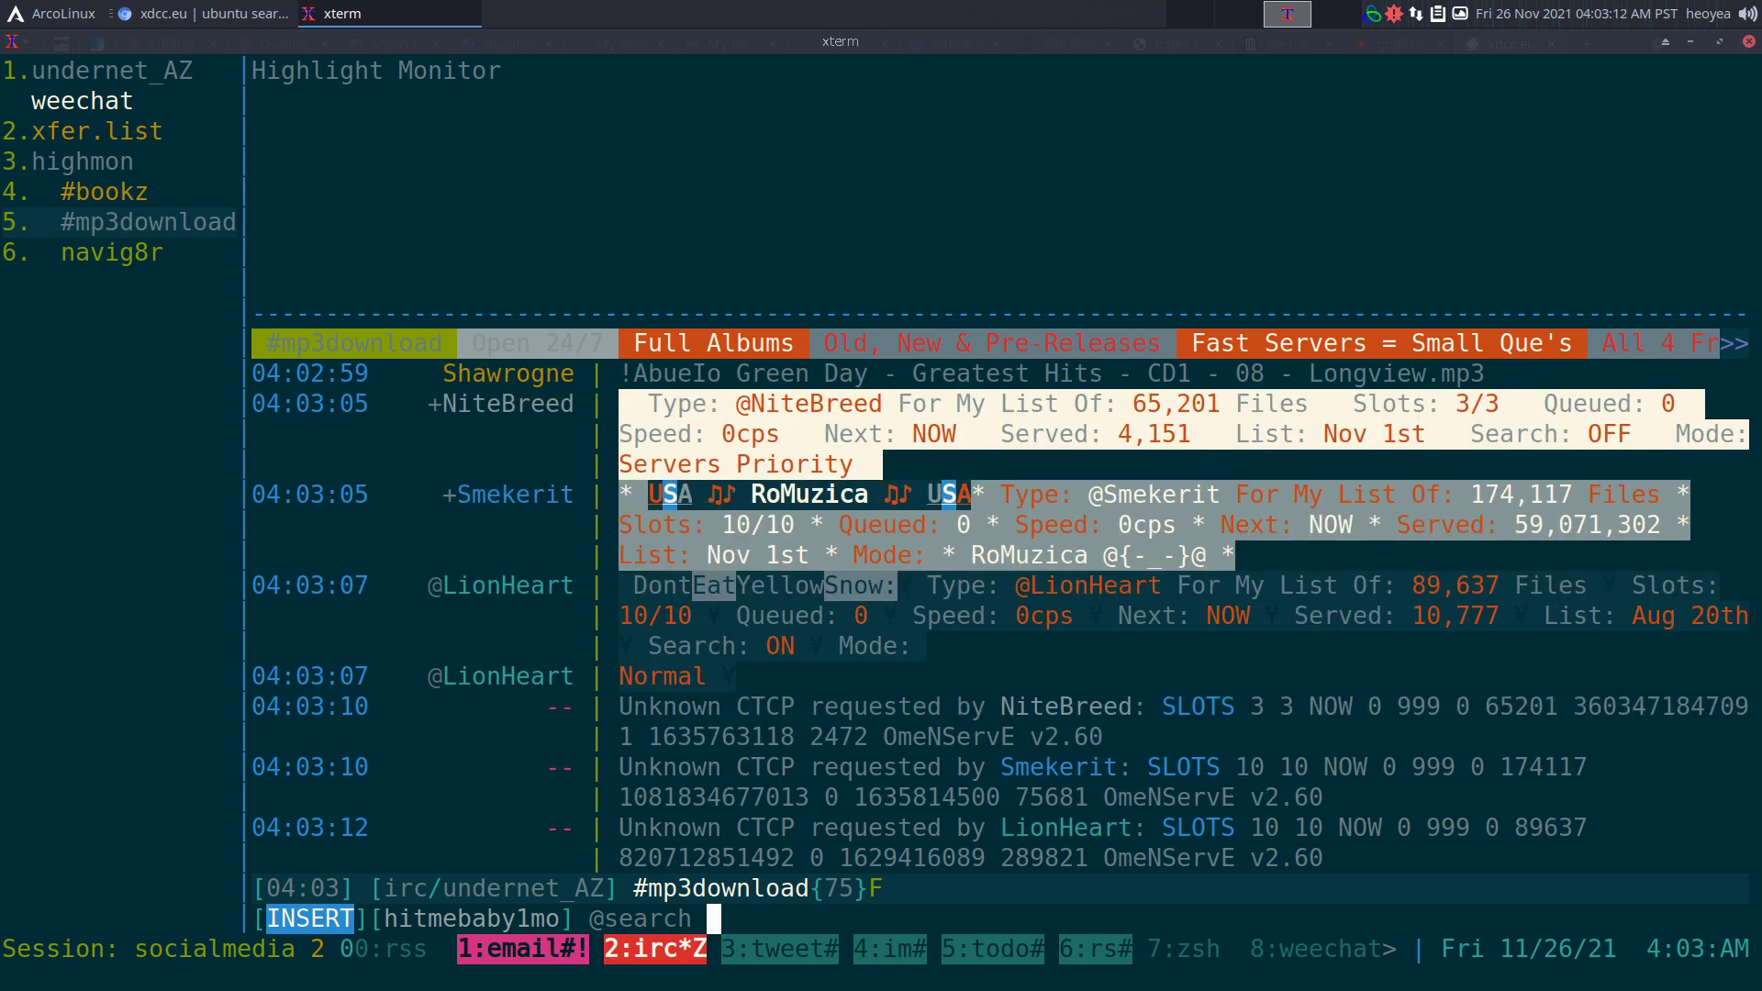
pyautogui.write('remix')
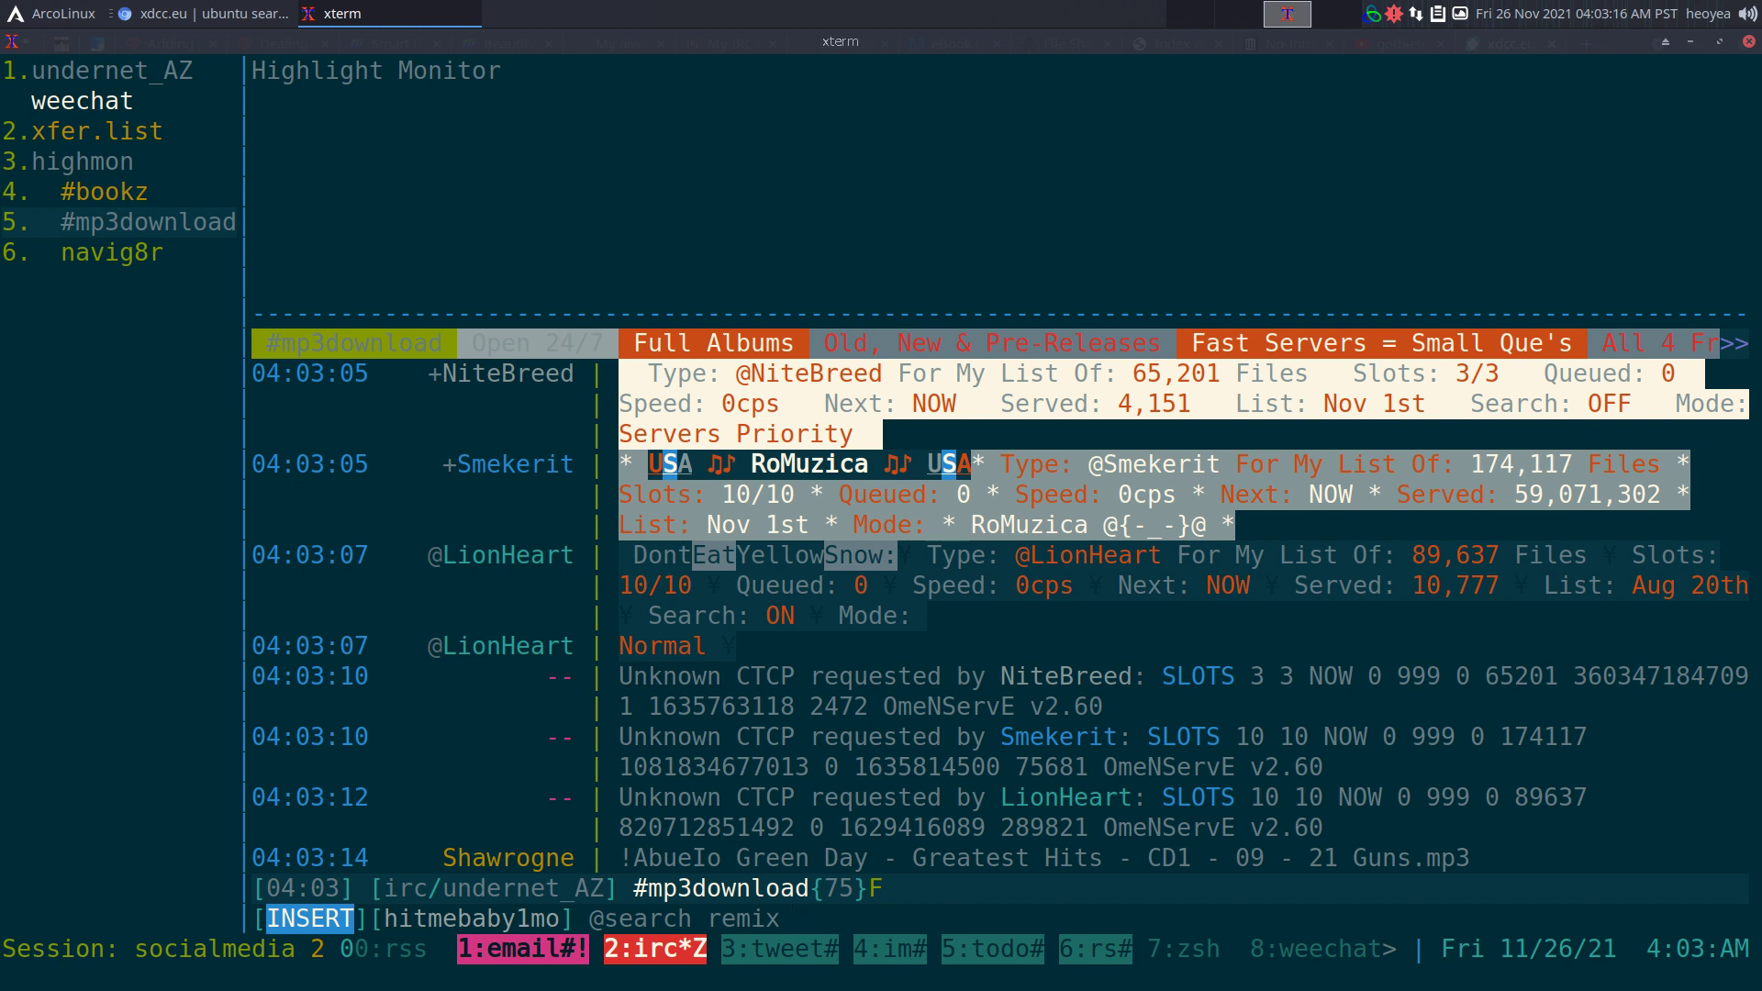
pyautogui.press('Return')
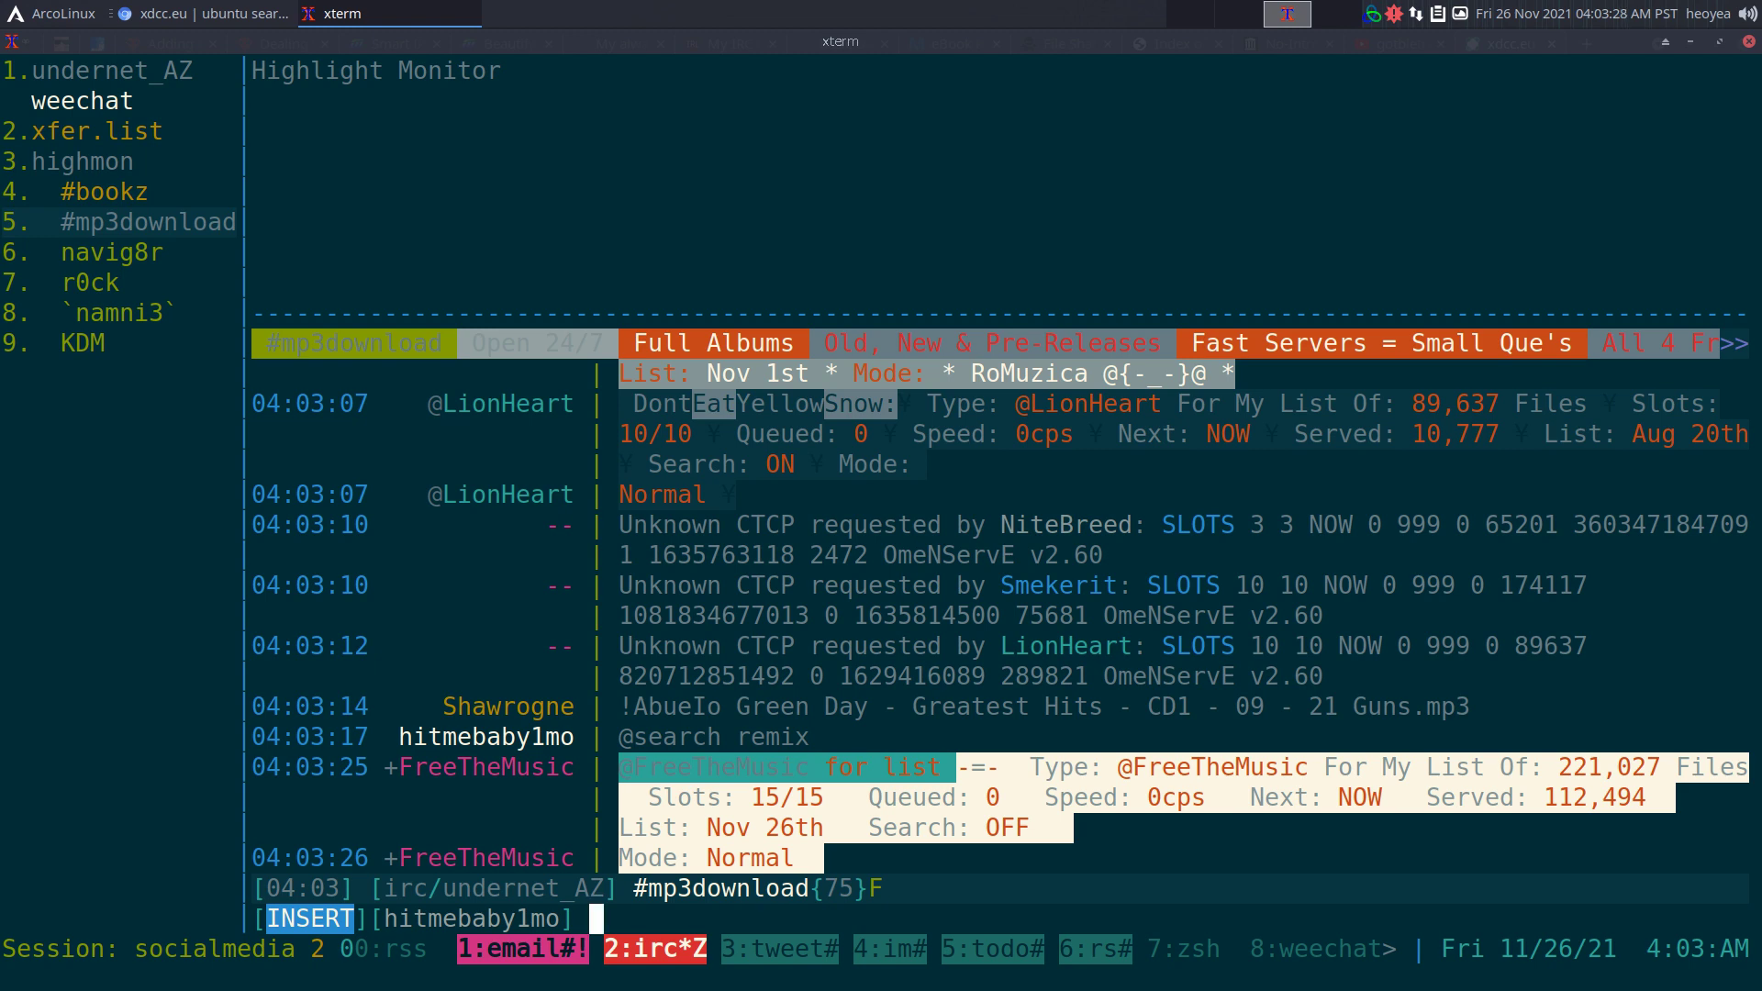
pyautogui.hotkey('alt', '7')
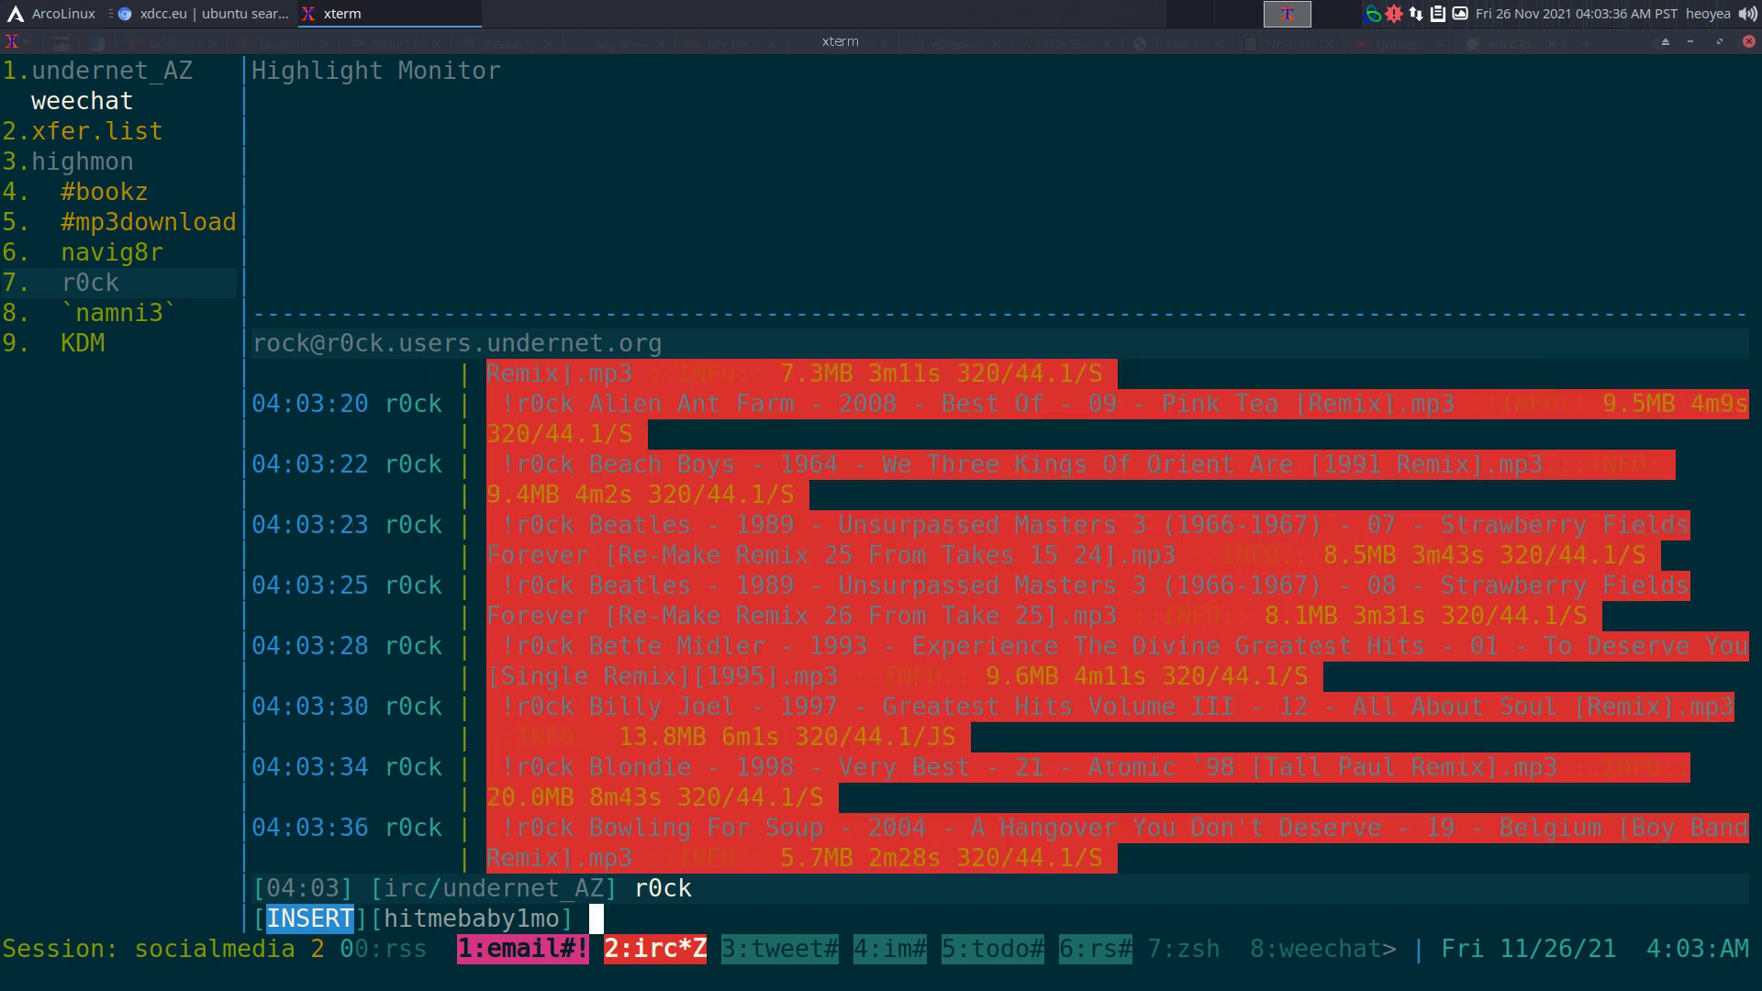
pyautogui.hotkey('alt', '8')
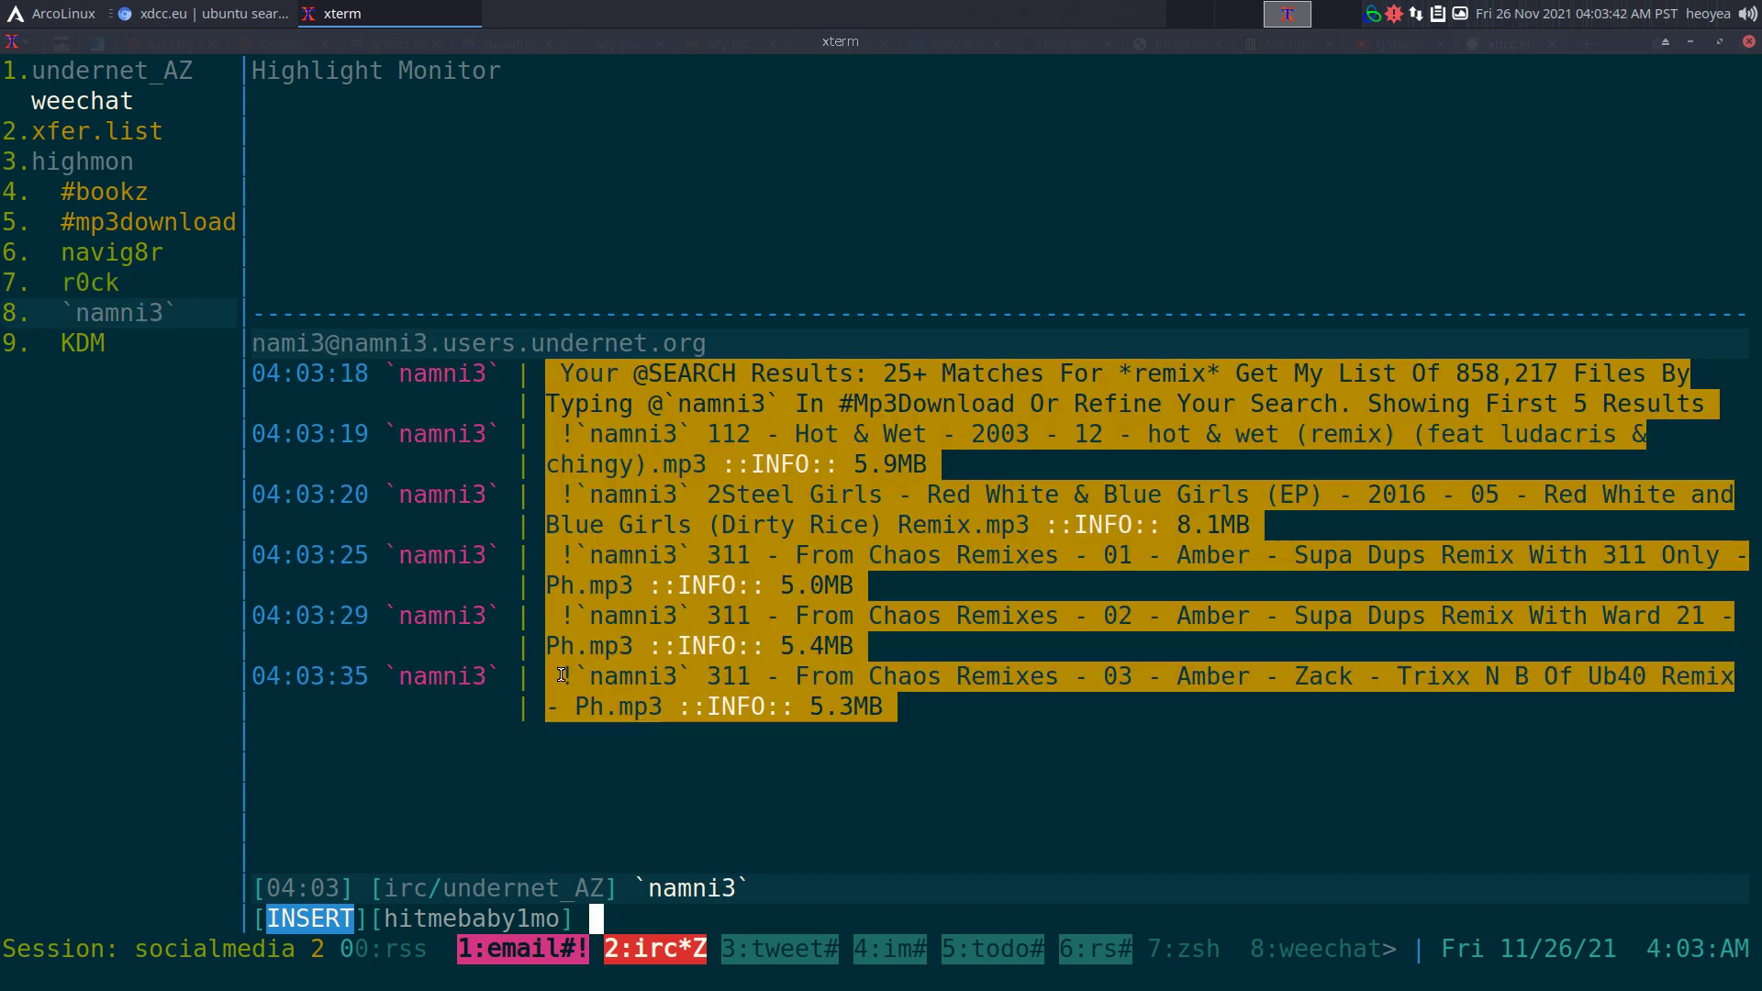
pyautogui.moveTo(562, 673); pyautogui.dragTo(653, 715)
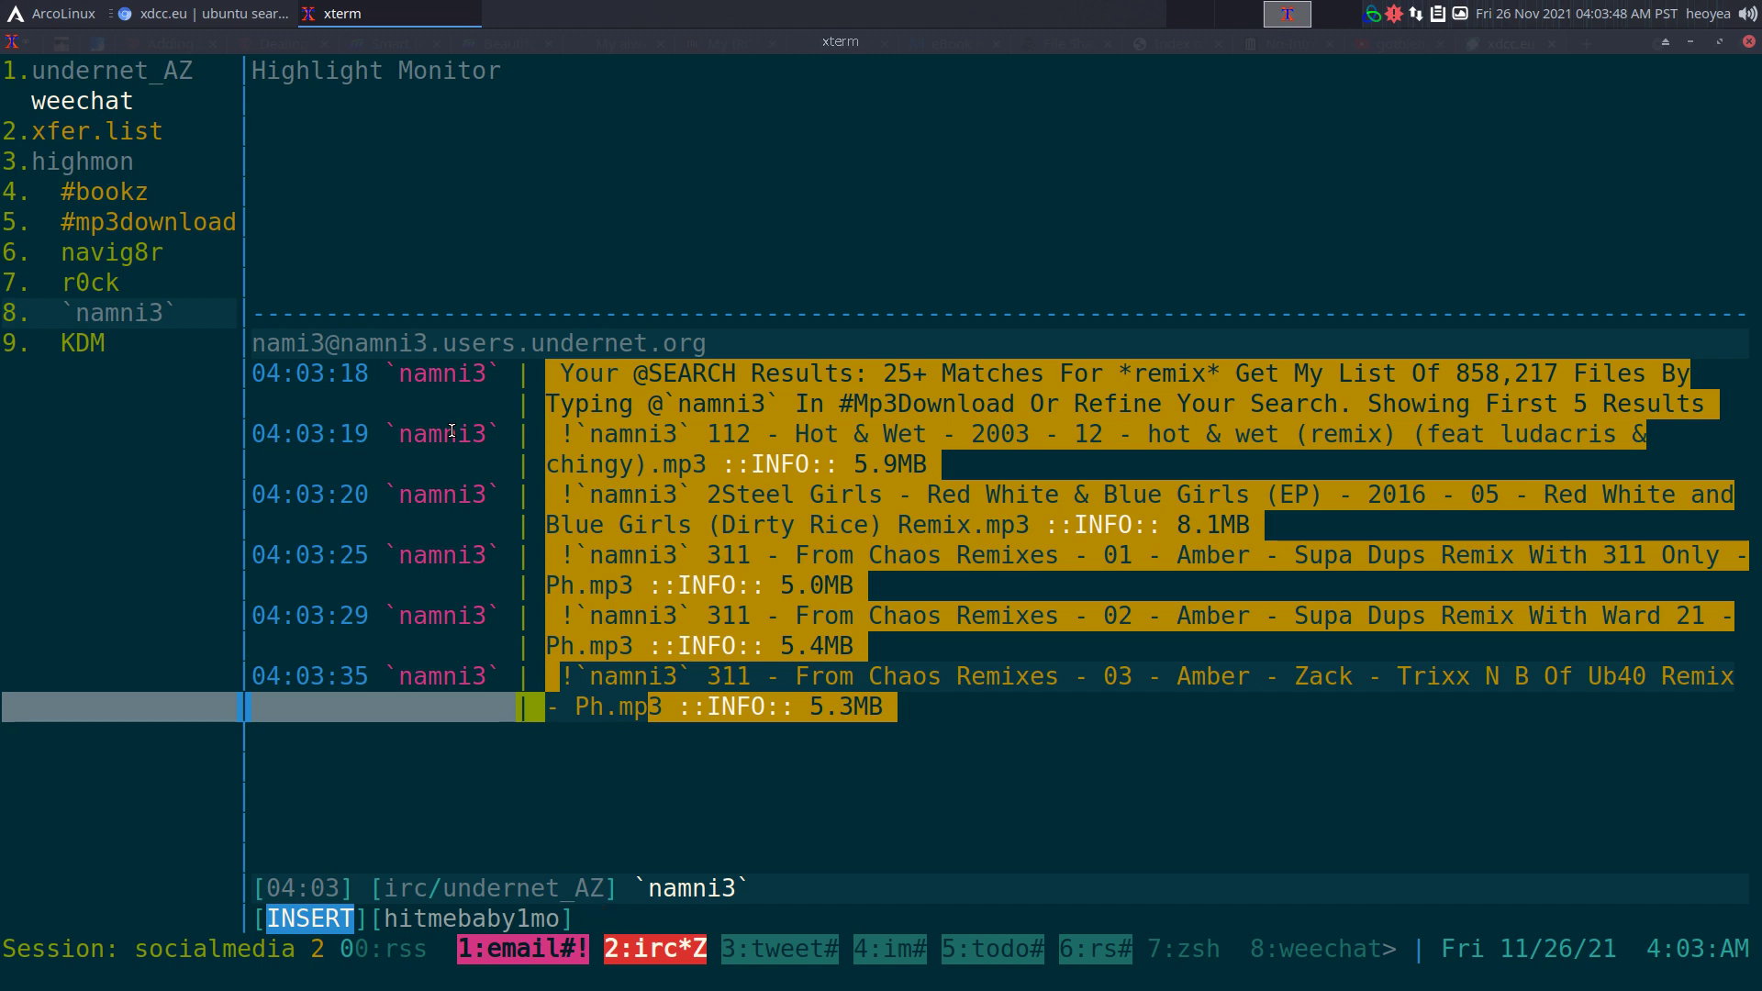
pyautogui.hotkey('alt', 'Right')
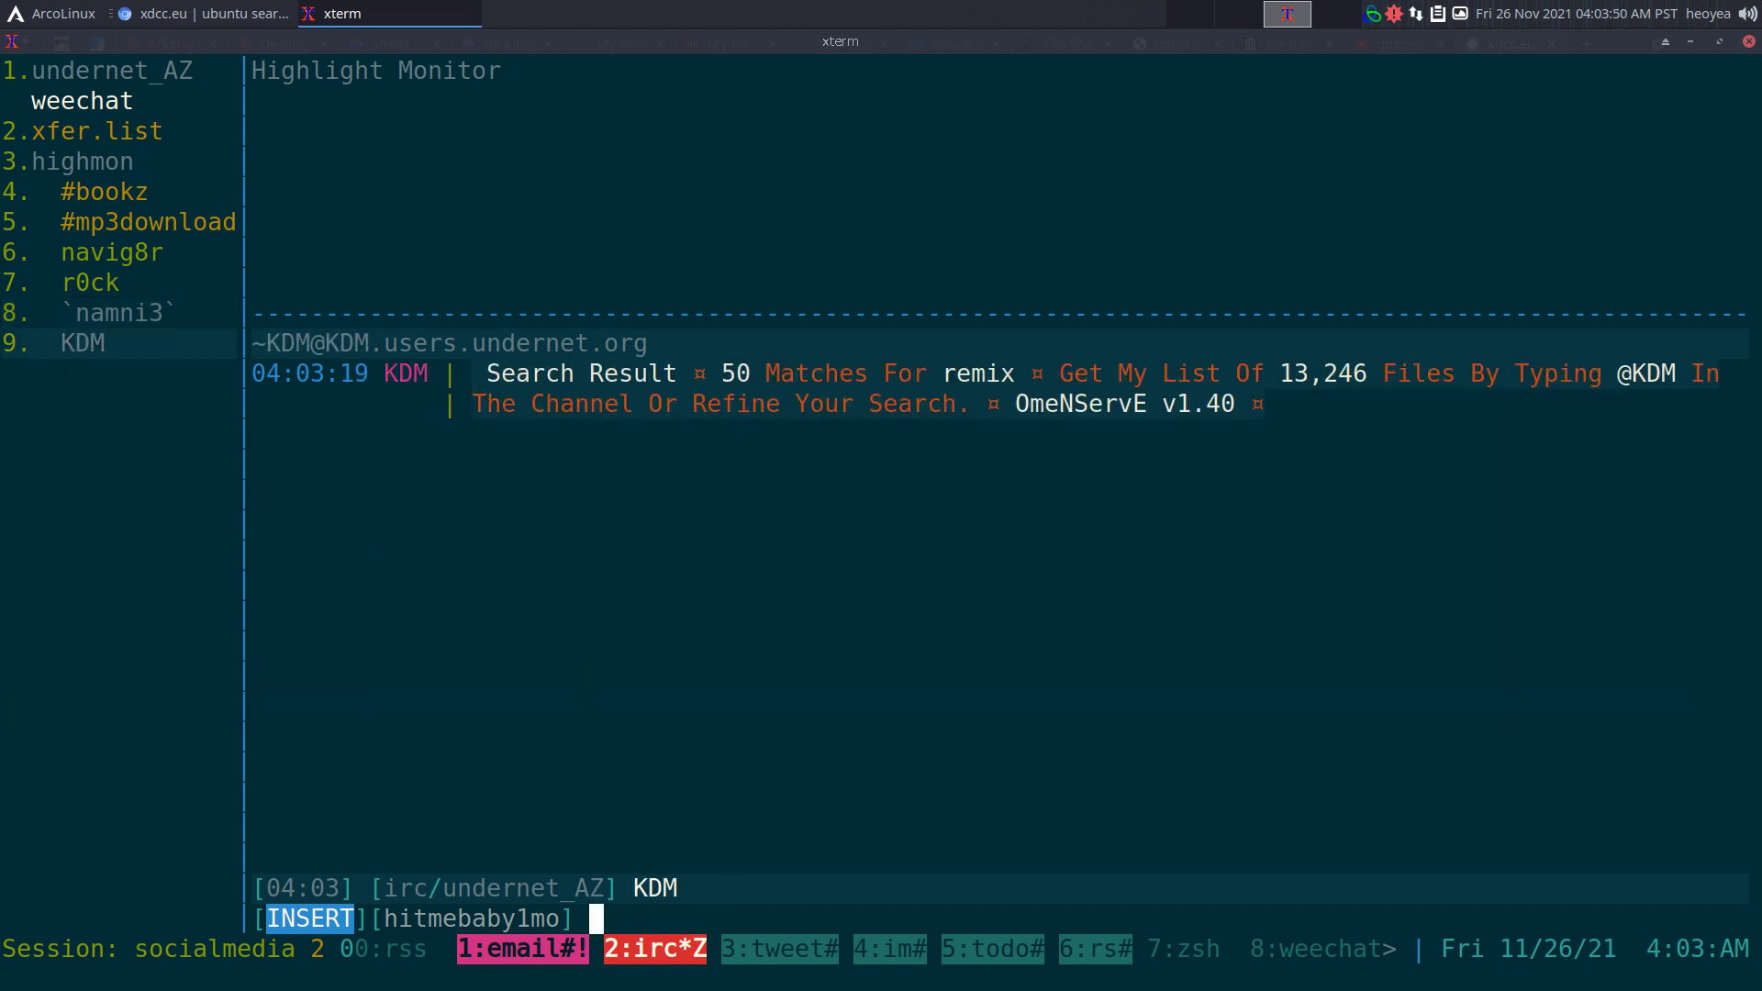
pyautogui.hotkey('alt', 'Right')
pyautogui.hotkey('alt', 'Right')
pyautogui.hotkey('alt', 'Left')
pyautogui.hotkey('alt', 'Left')
pyautogui.hotkey('alt', 'Left')
pyautogui.hotkey('alt', 'Left')
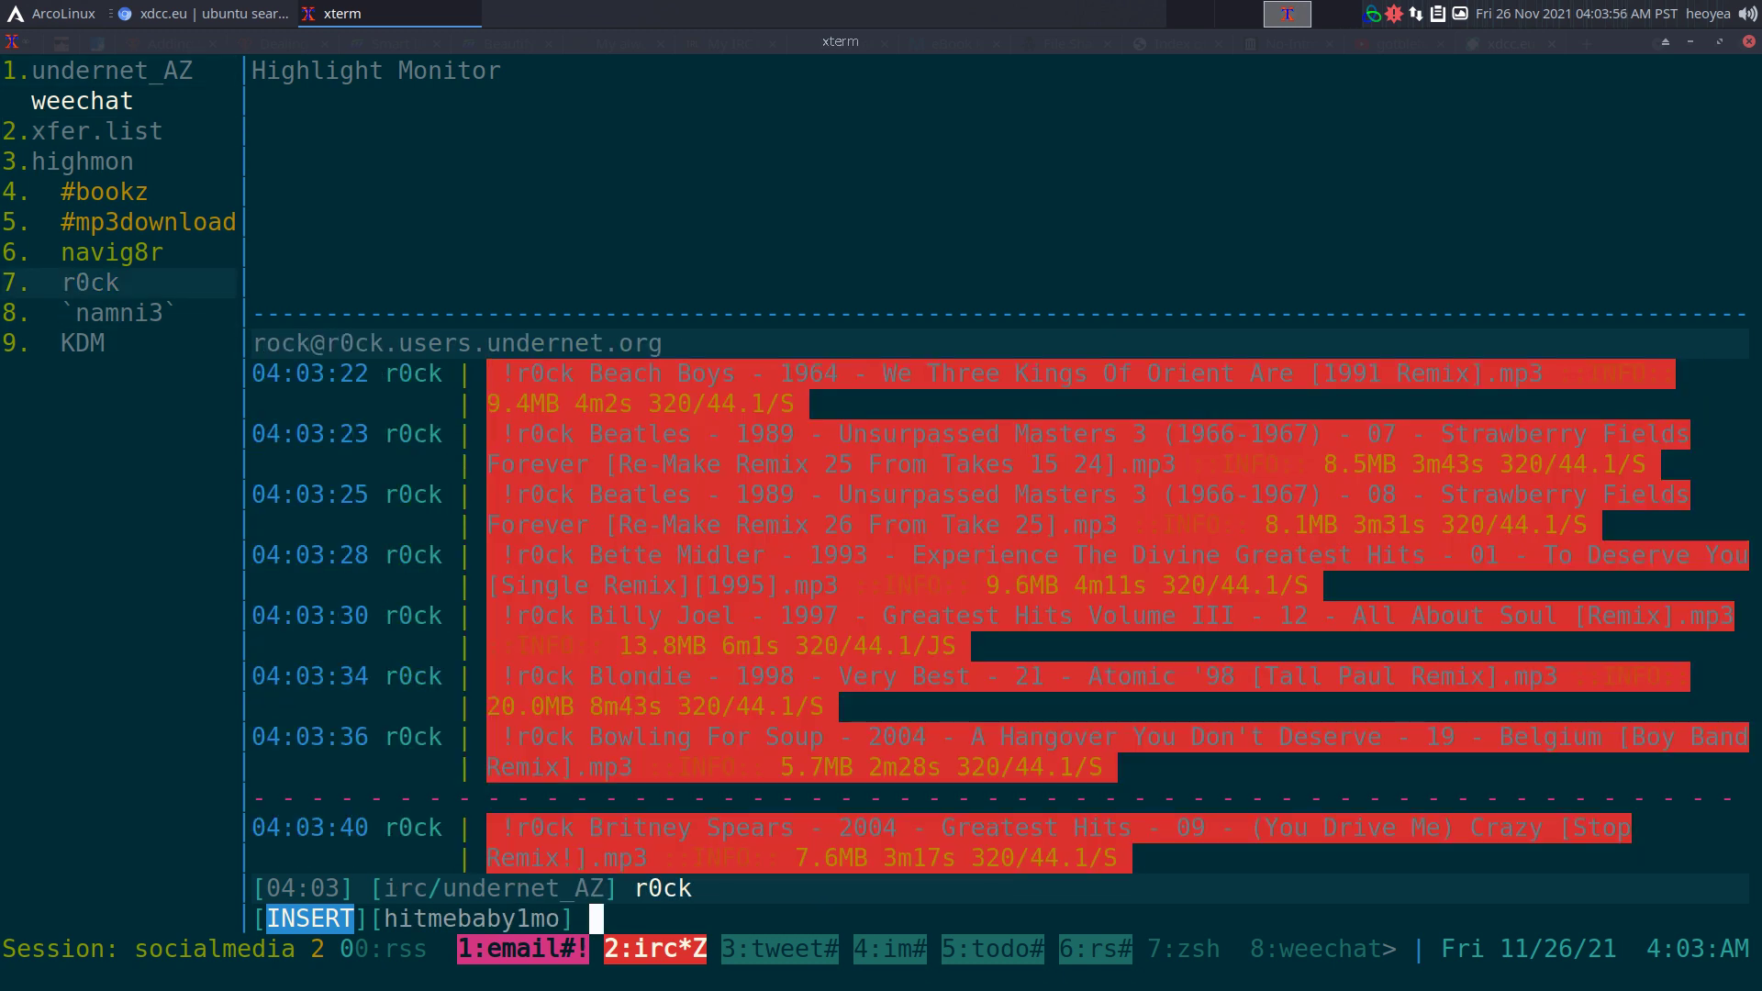
pyautogui.click(110, 252)
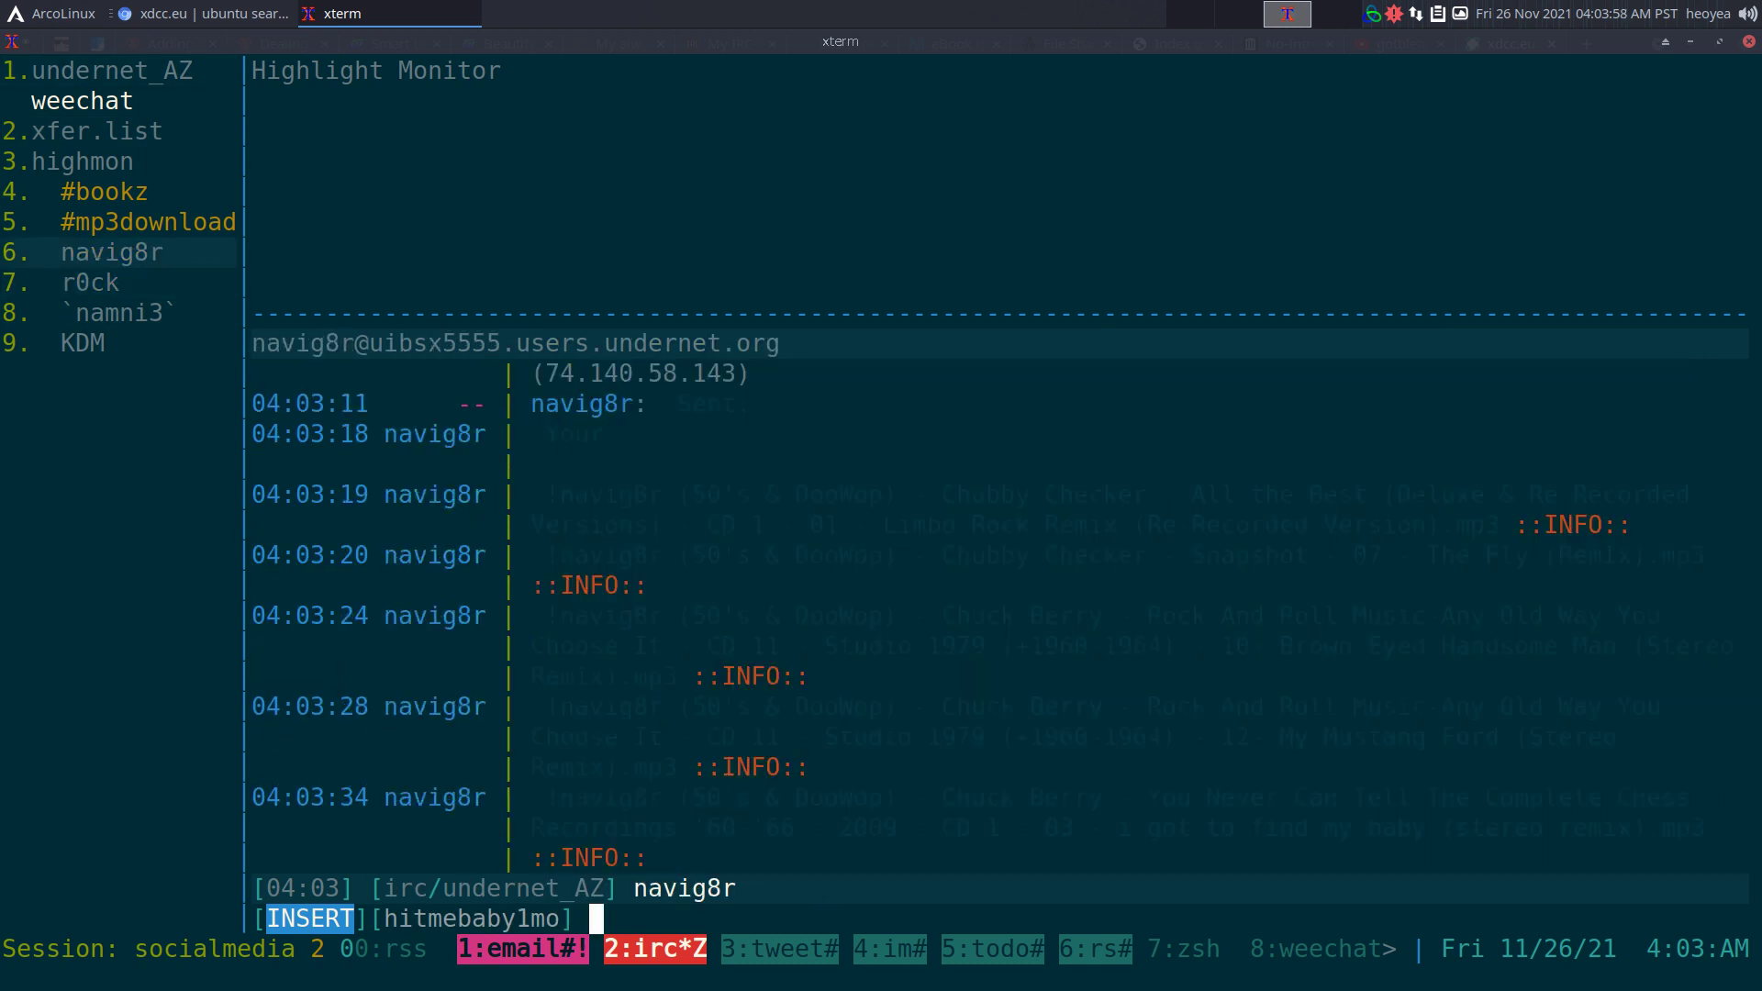
pyautogui.click(138, 222)
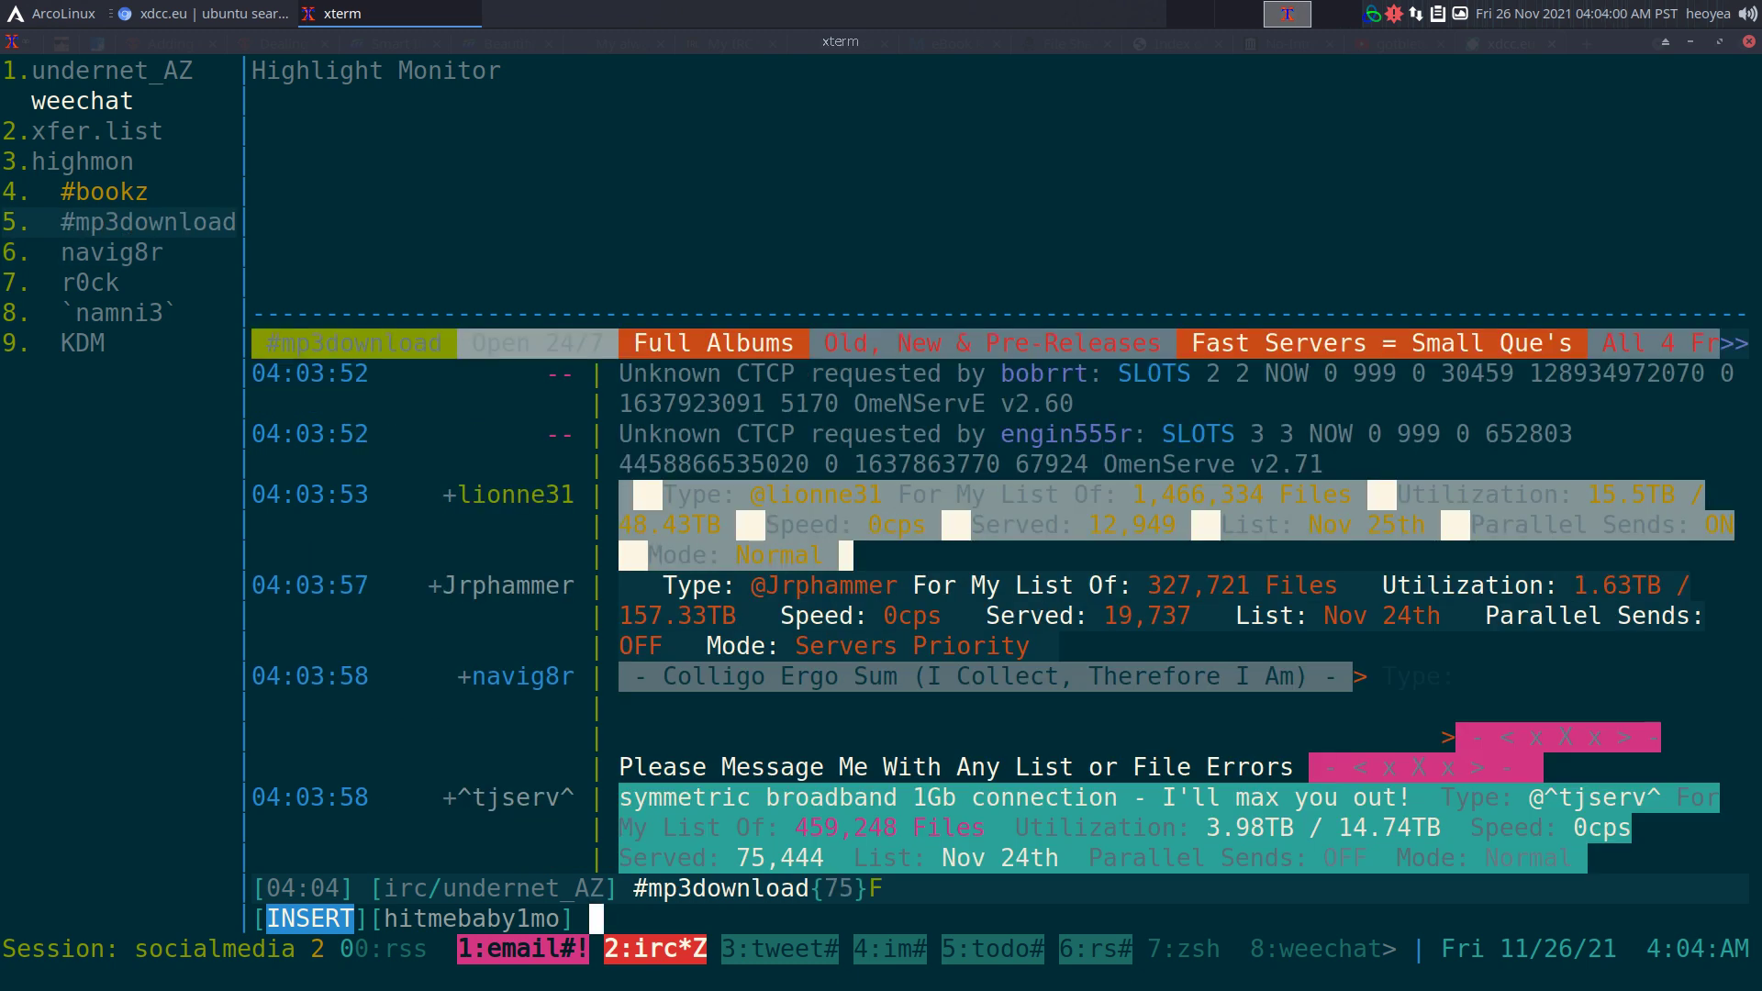
pyautogui.hotkey('ctrl', 'r')
pyautogui.write('remi')
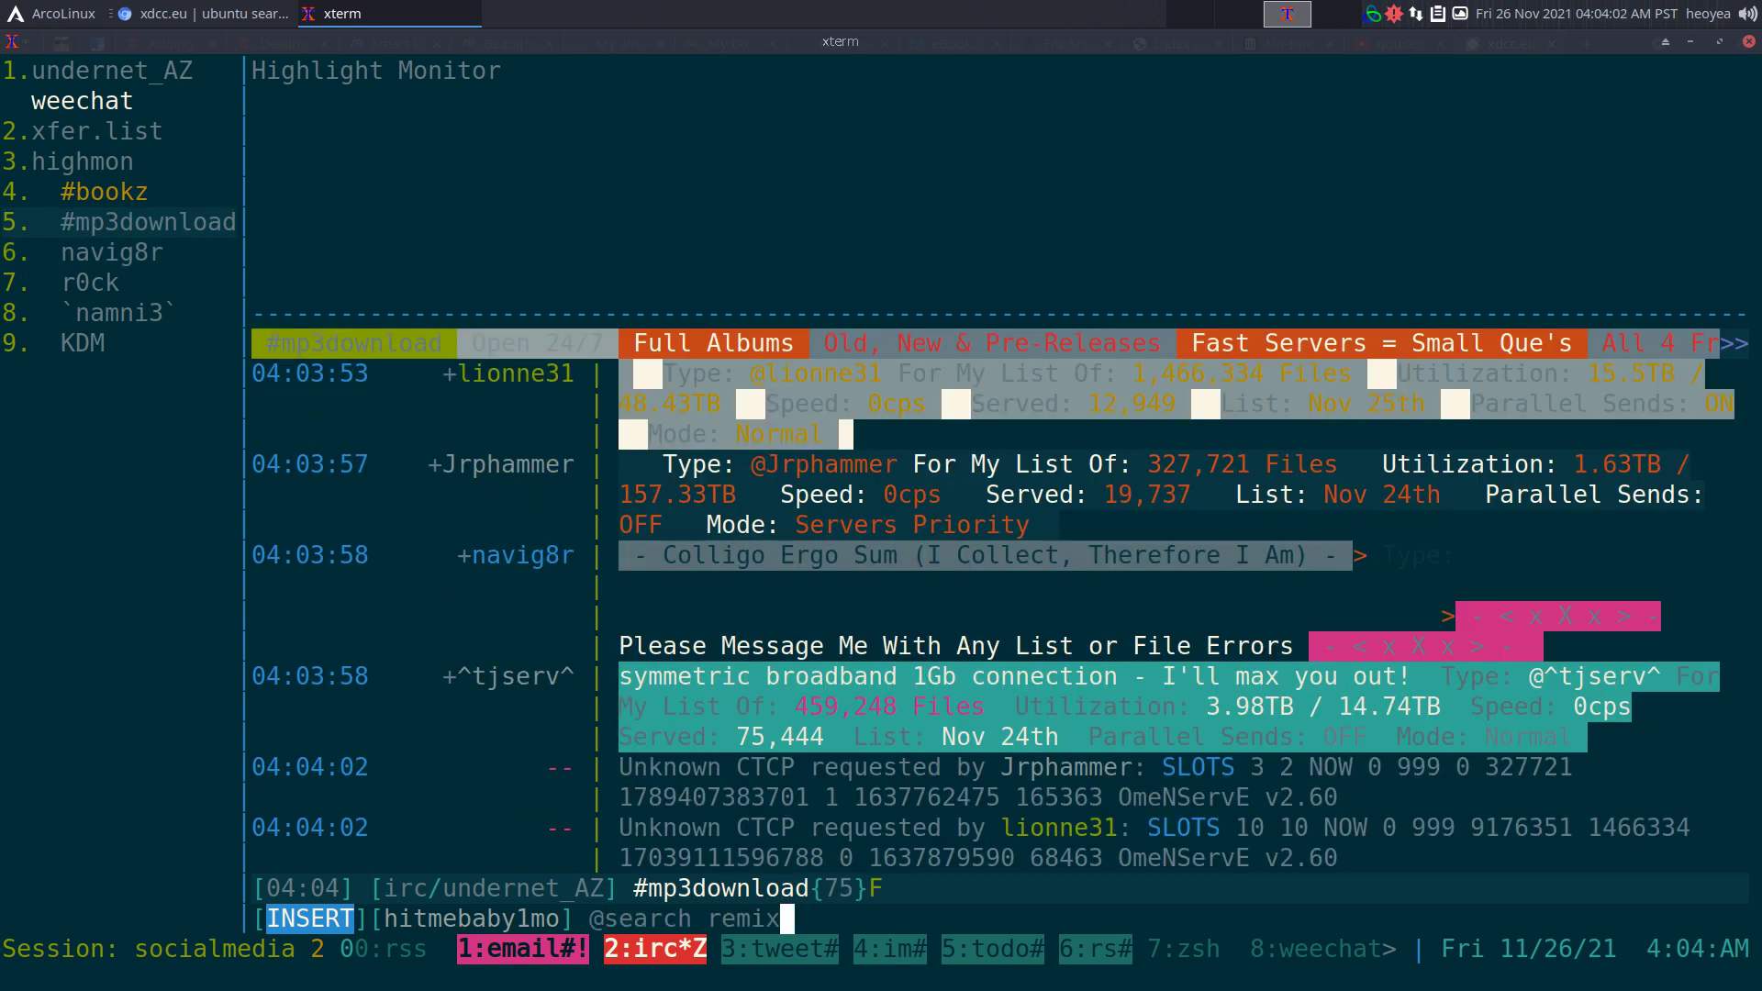
pyautogui.press('Escape')
pyautogui.write('!navig8r (Metal) - Kalter - Ubuntu - 2012 - 01 - Intuitions.mp3')
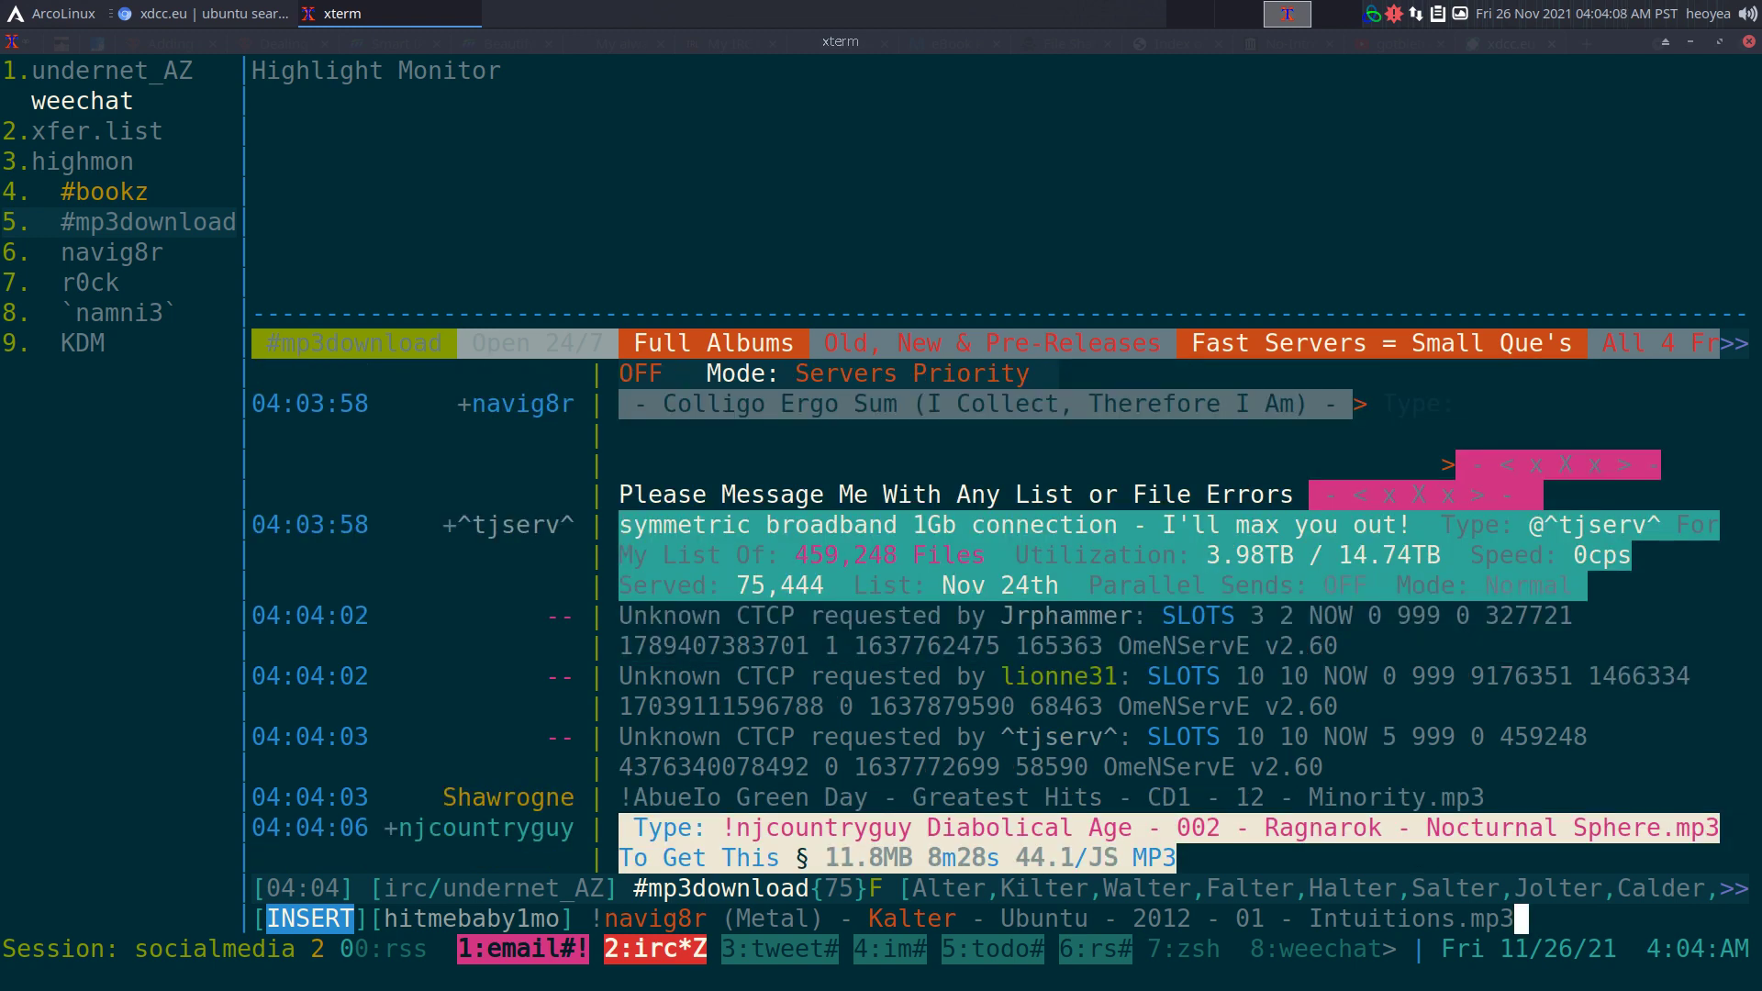
pyautogui.press('Escape')
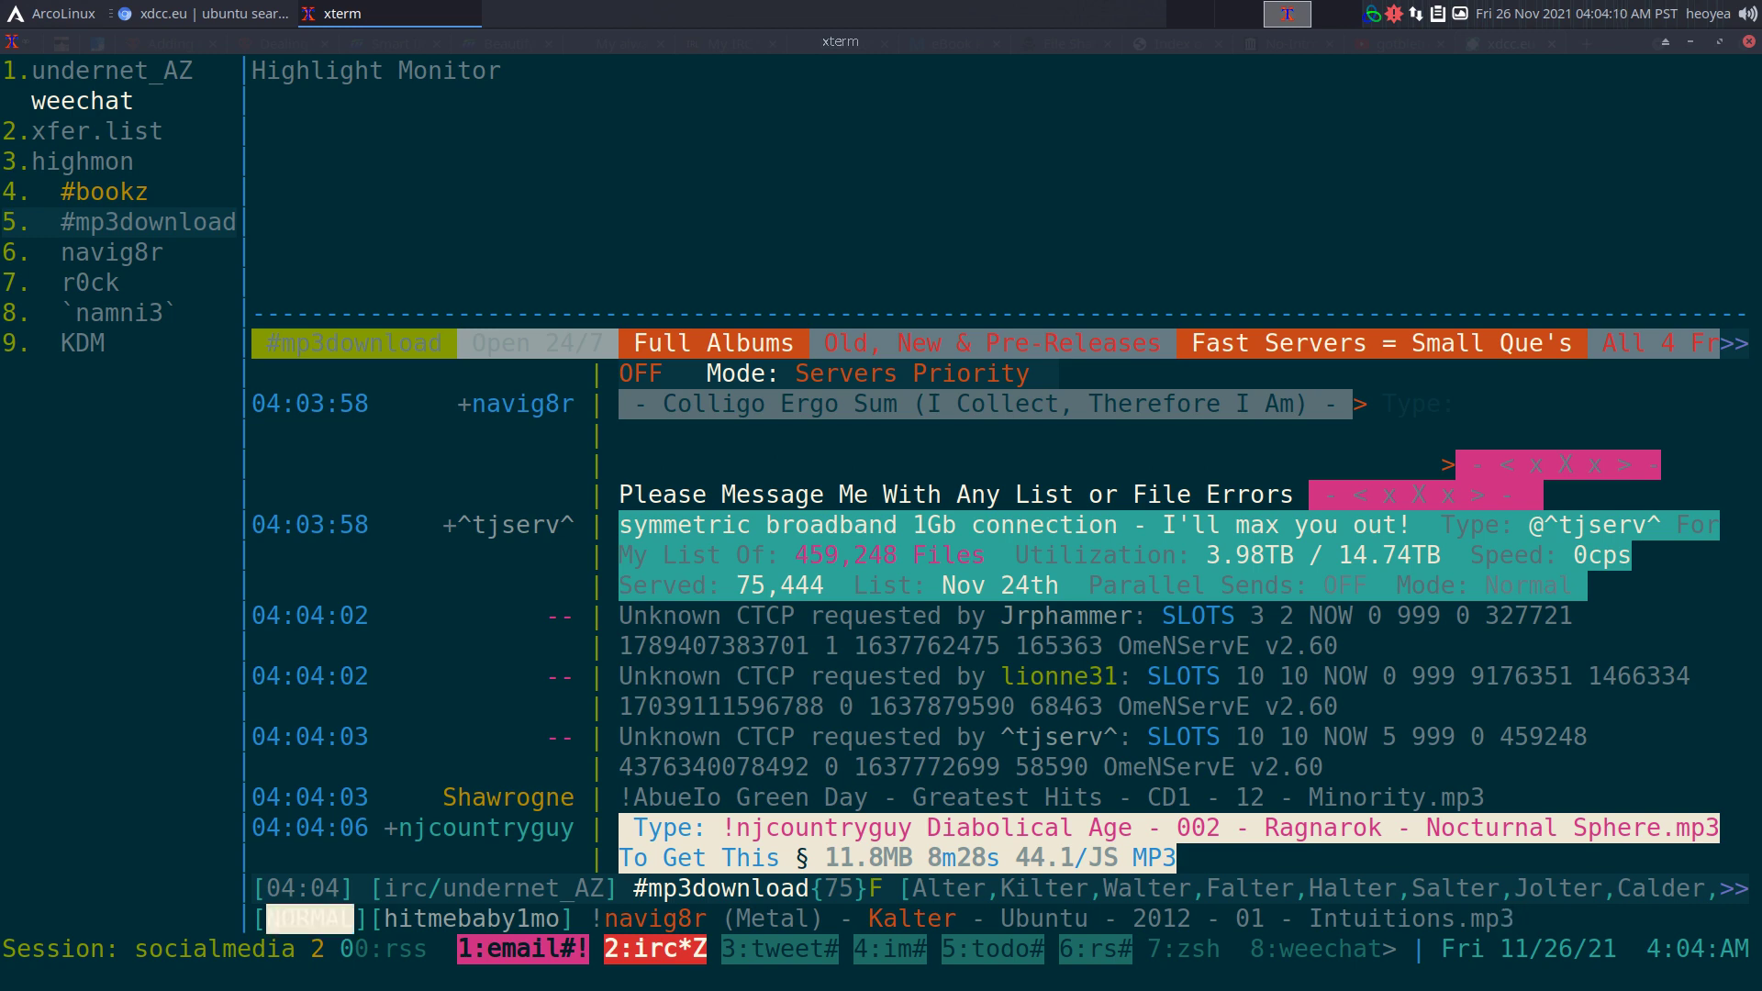
pyautogui.press('d')
pyautogui.press('d')
pyautogui.press('i')
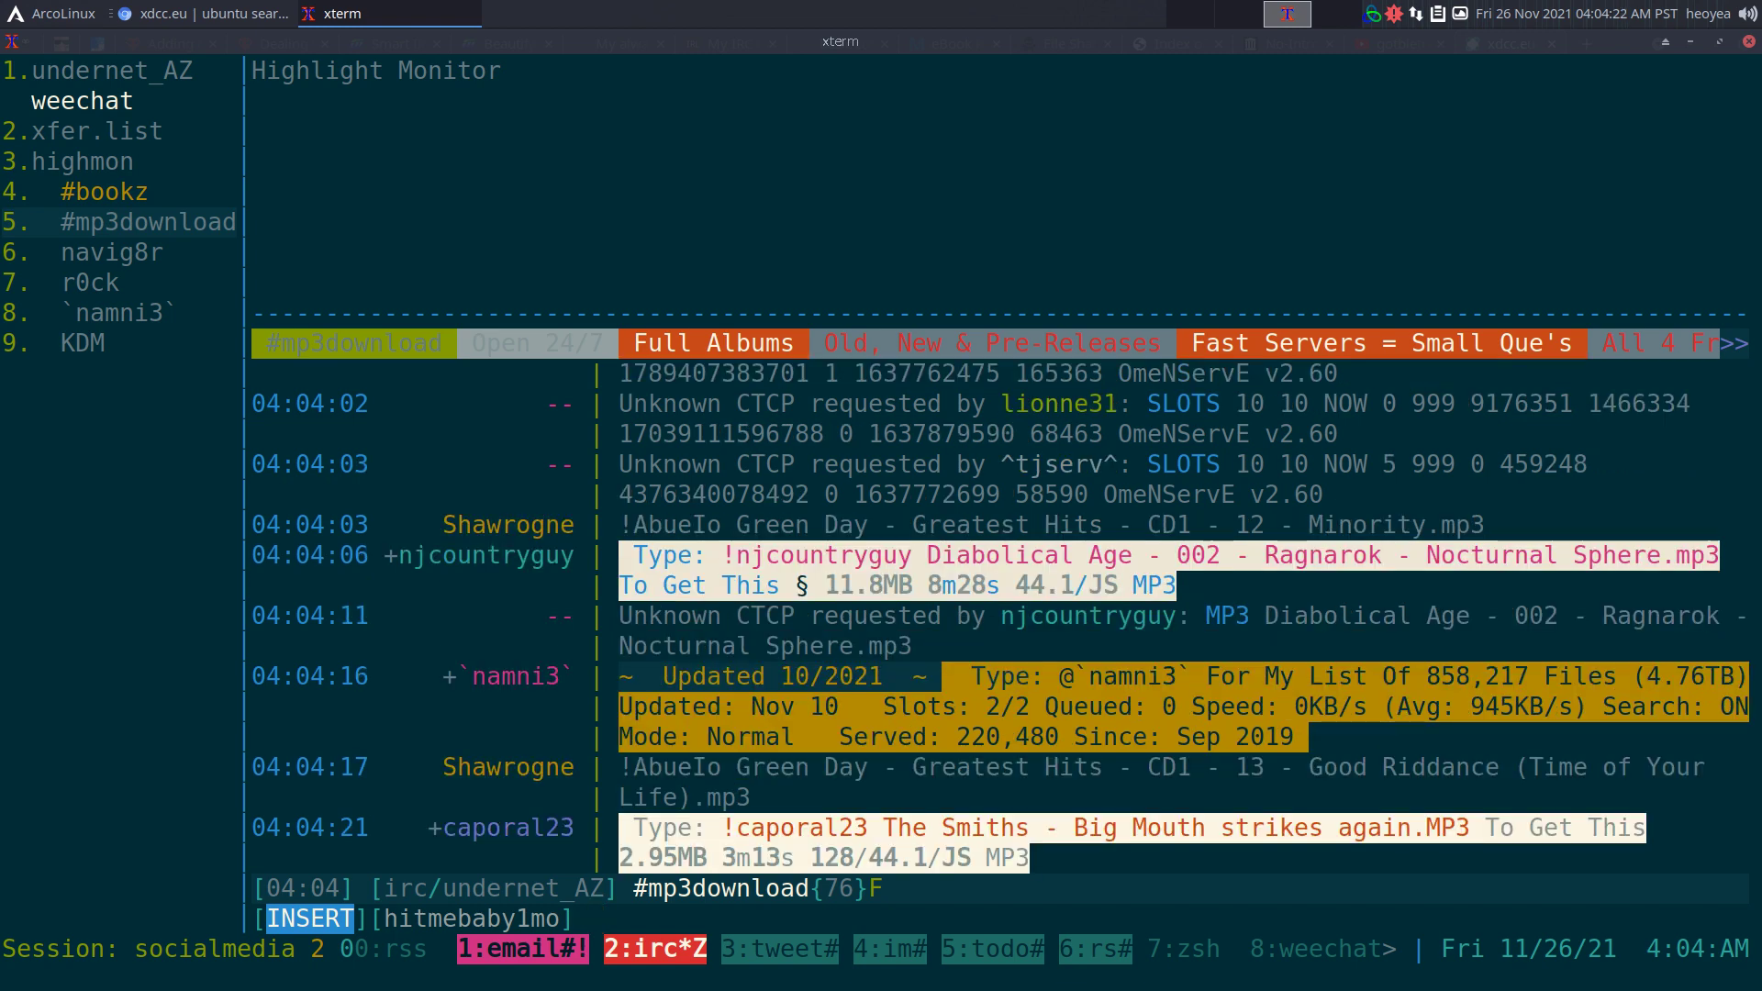
# Switch to the undernet_AZ server buffer and clear its messages
pyautogui.hotkey('alt', '1')
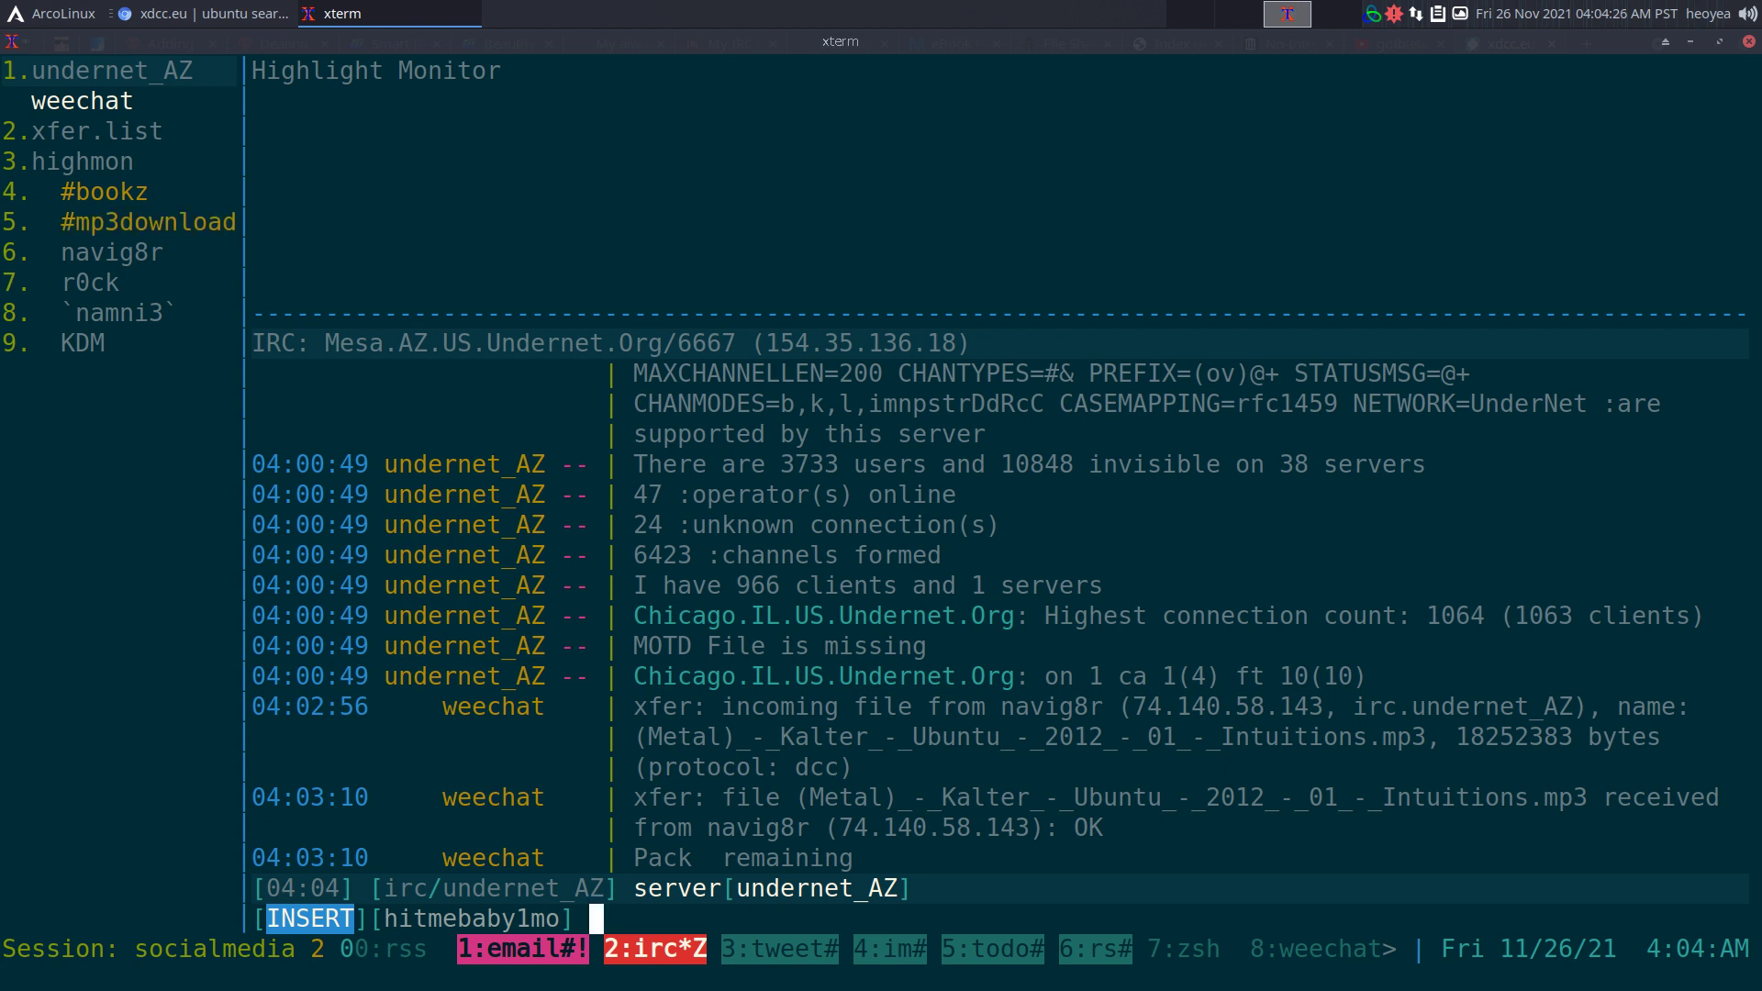
pyautogui.write('lear')
pyautogui.press('Return')
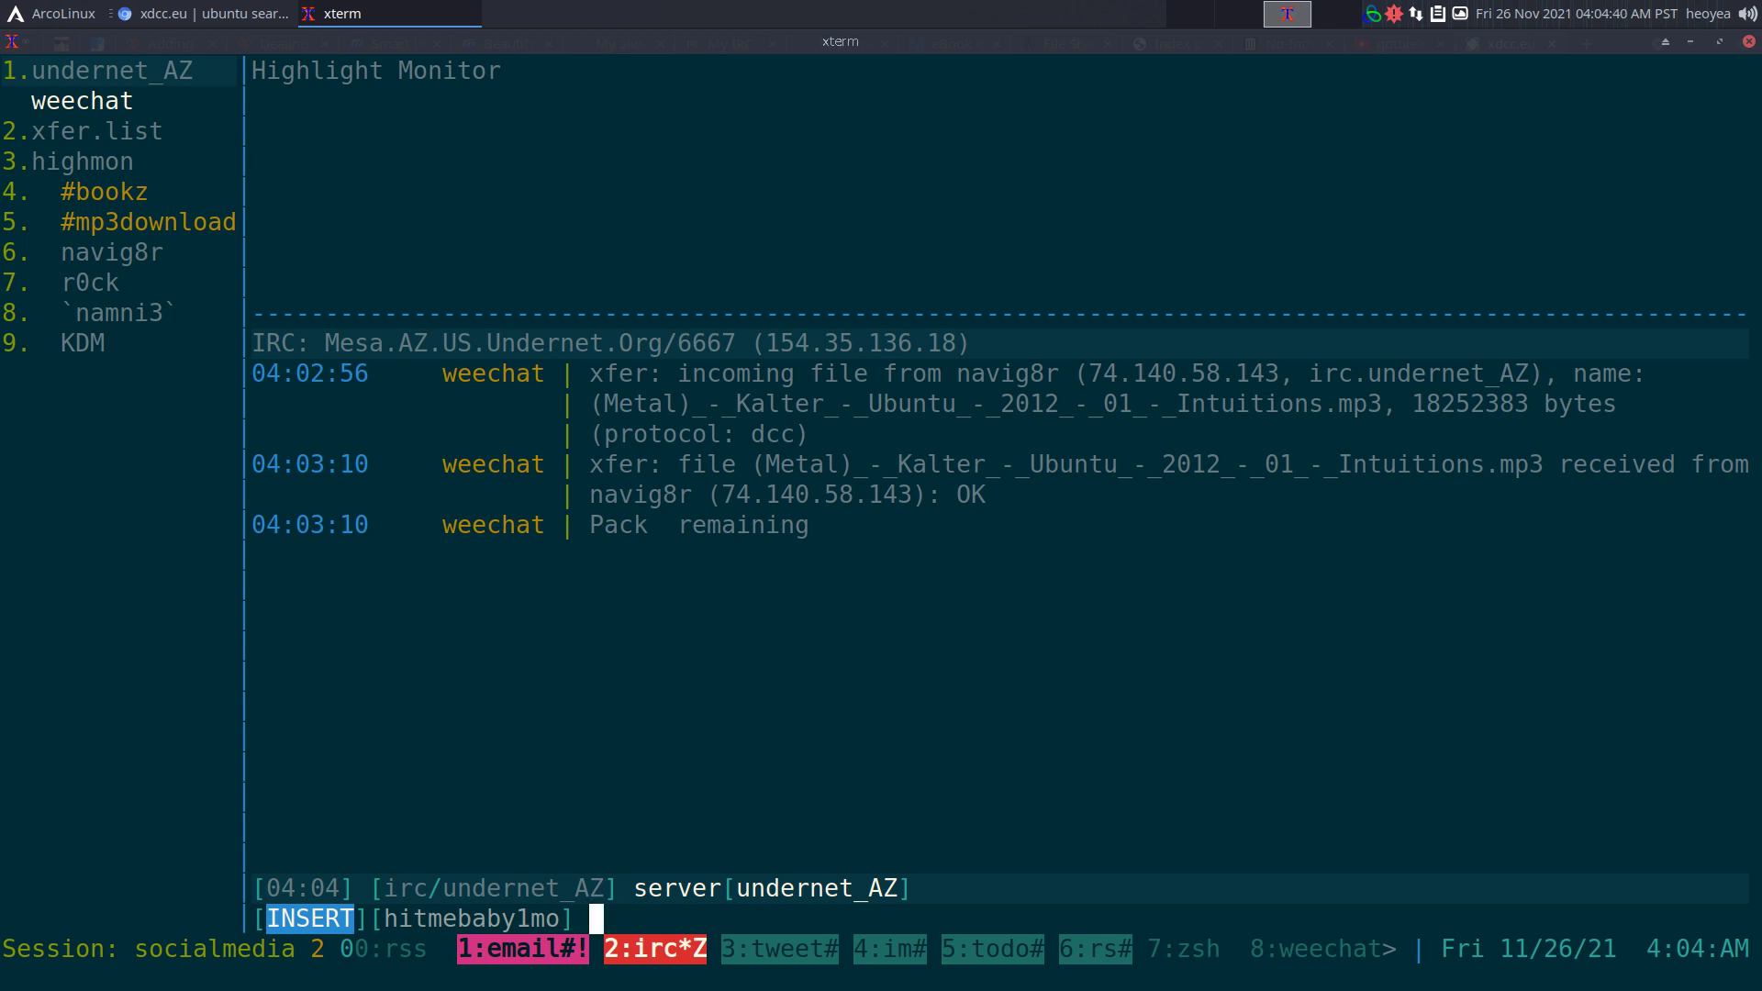
# Switch to the weechat core buffer and connect to the abandoned-irc server with "/connect"
pyautogui.hotkey('ctrl', 'x')
pyautogui.write('/')
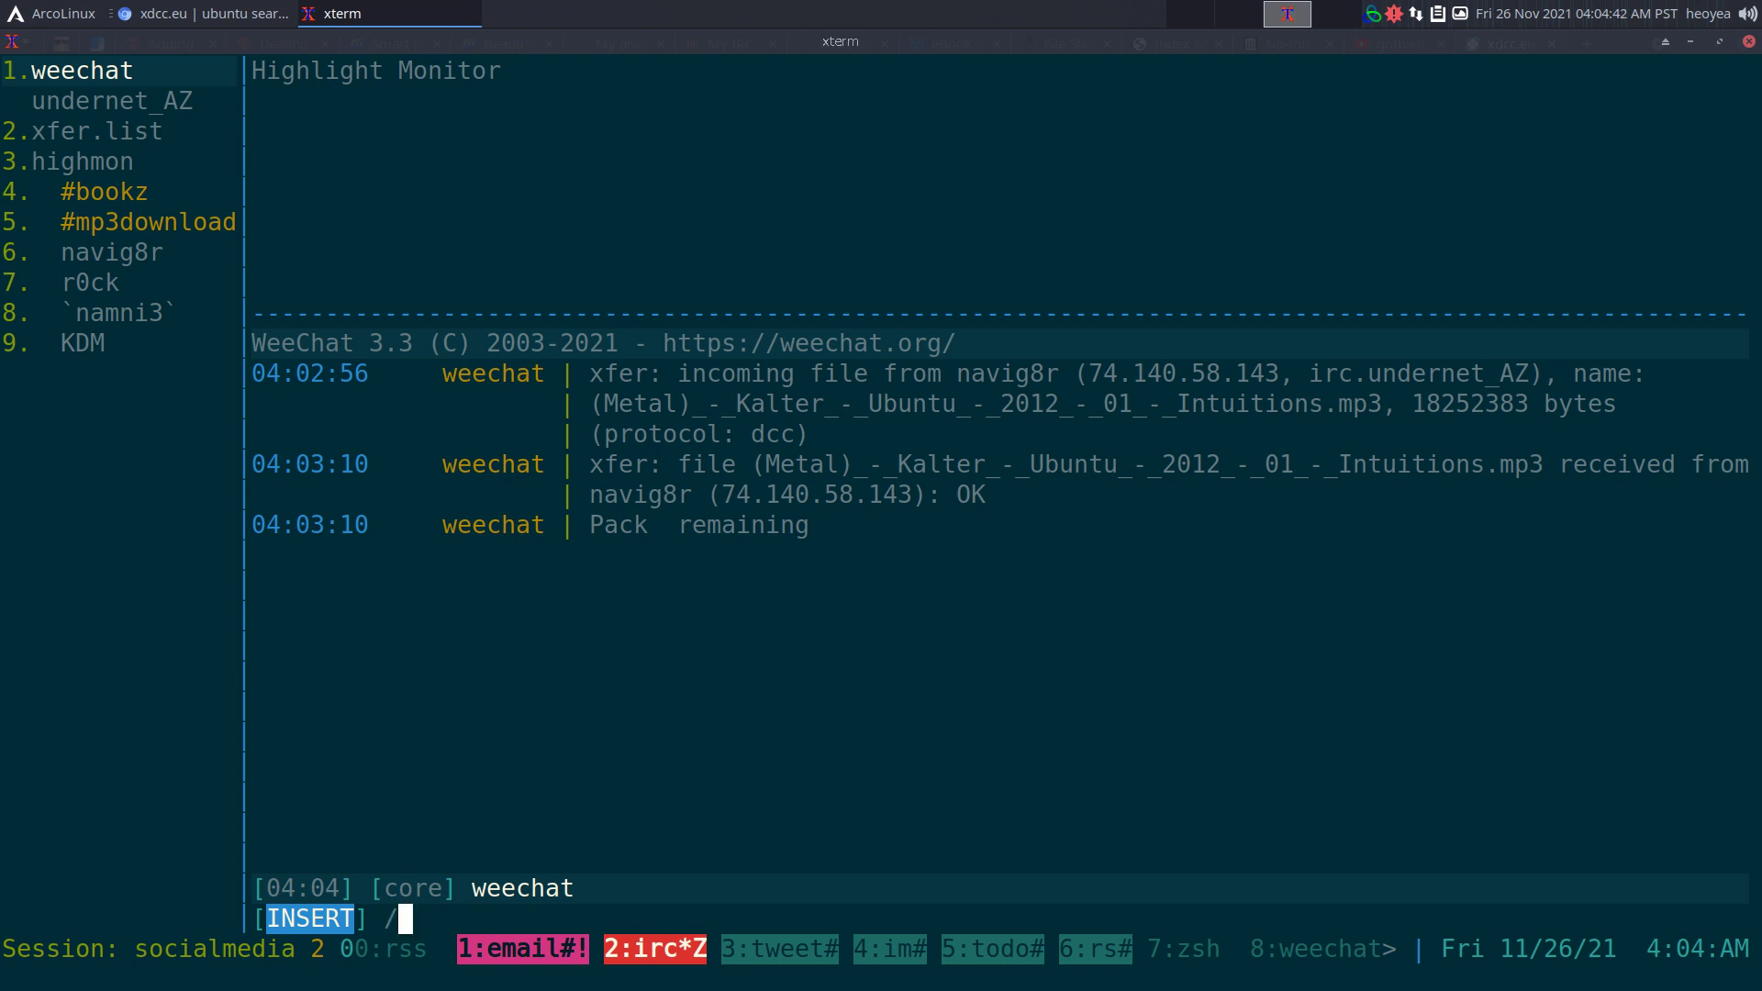
pyautogui.write('connect ')
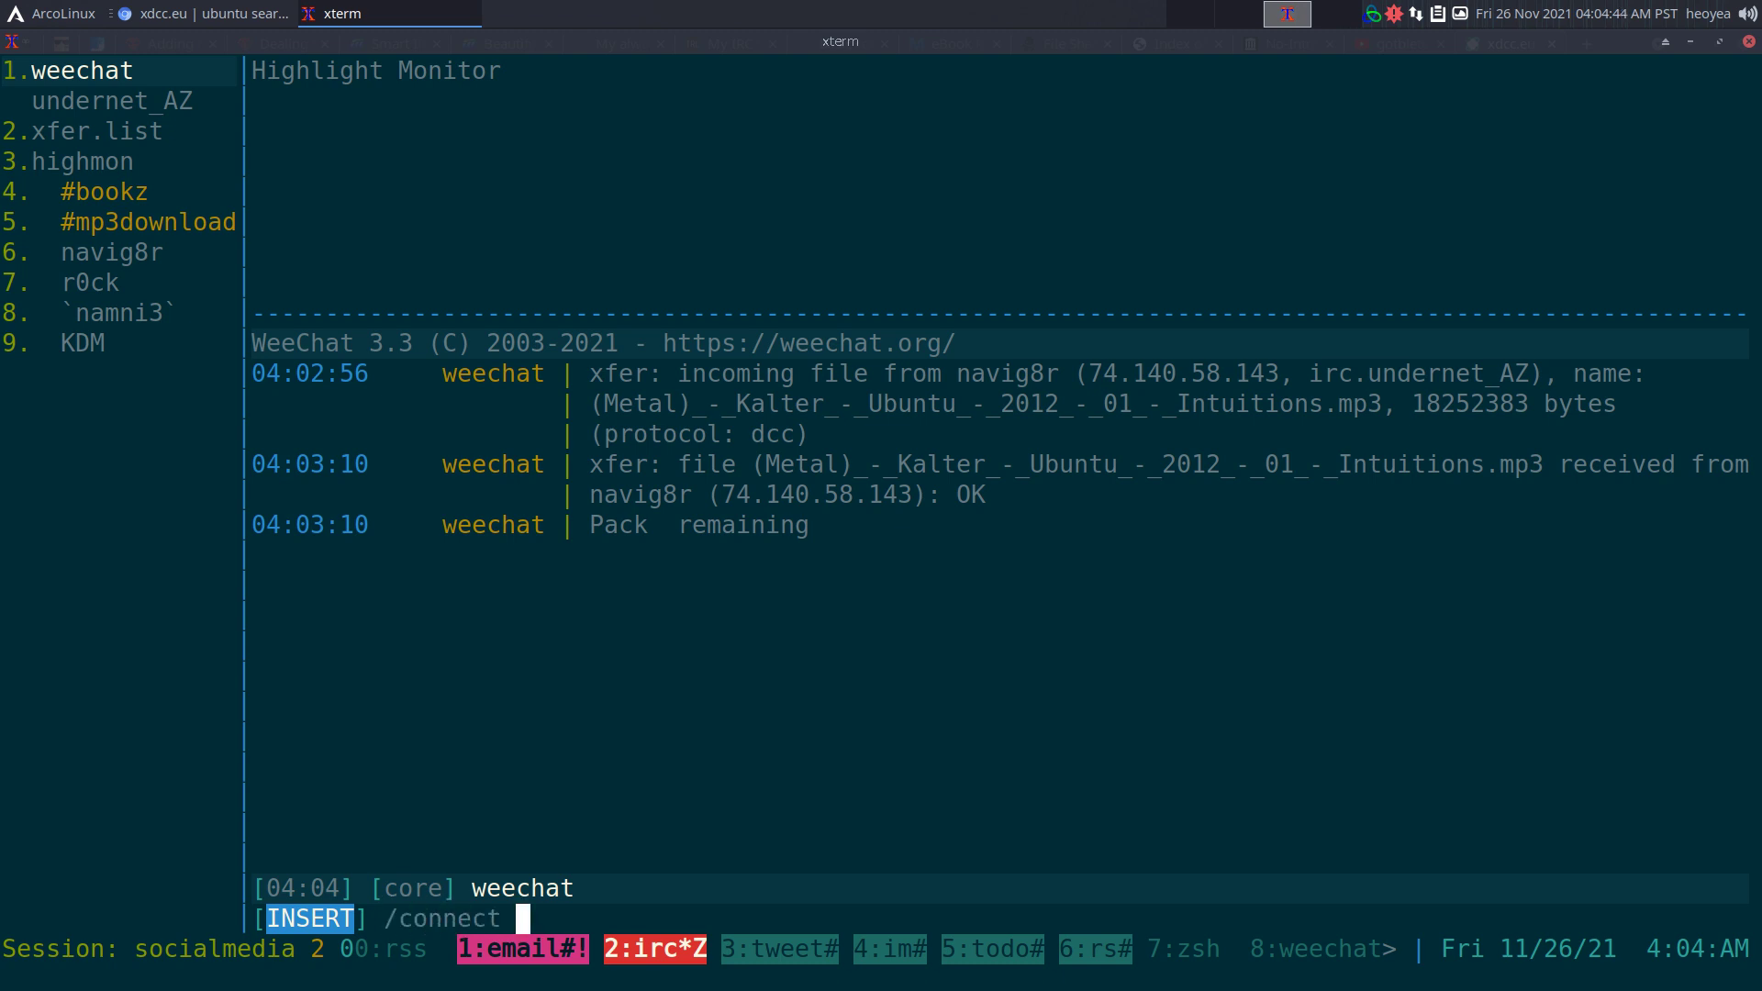
pyautogui.write('ab')
pyautogui.press('Tab')
pyautogui.press('Return')
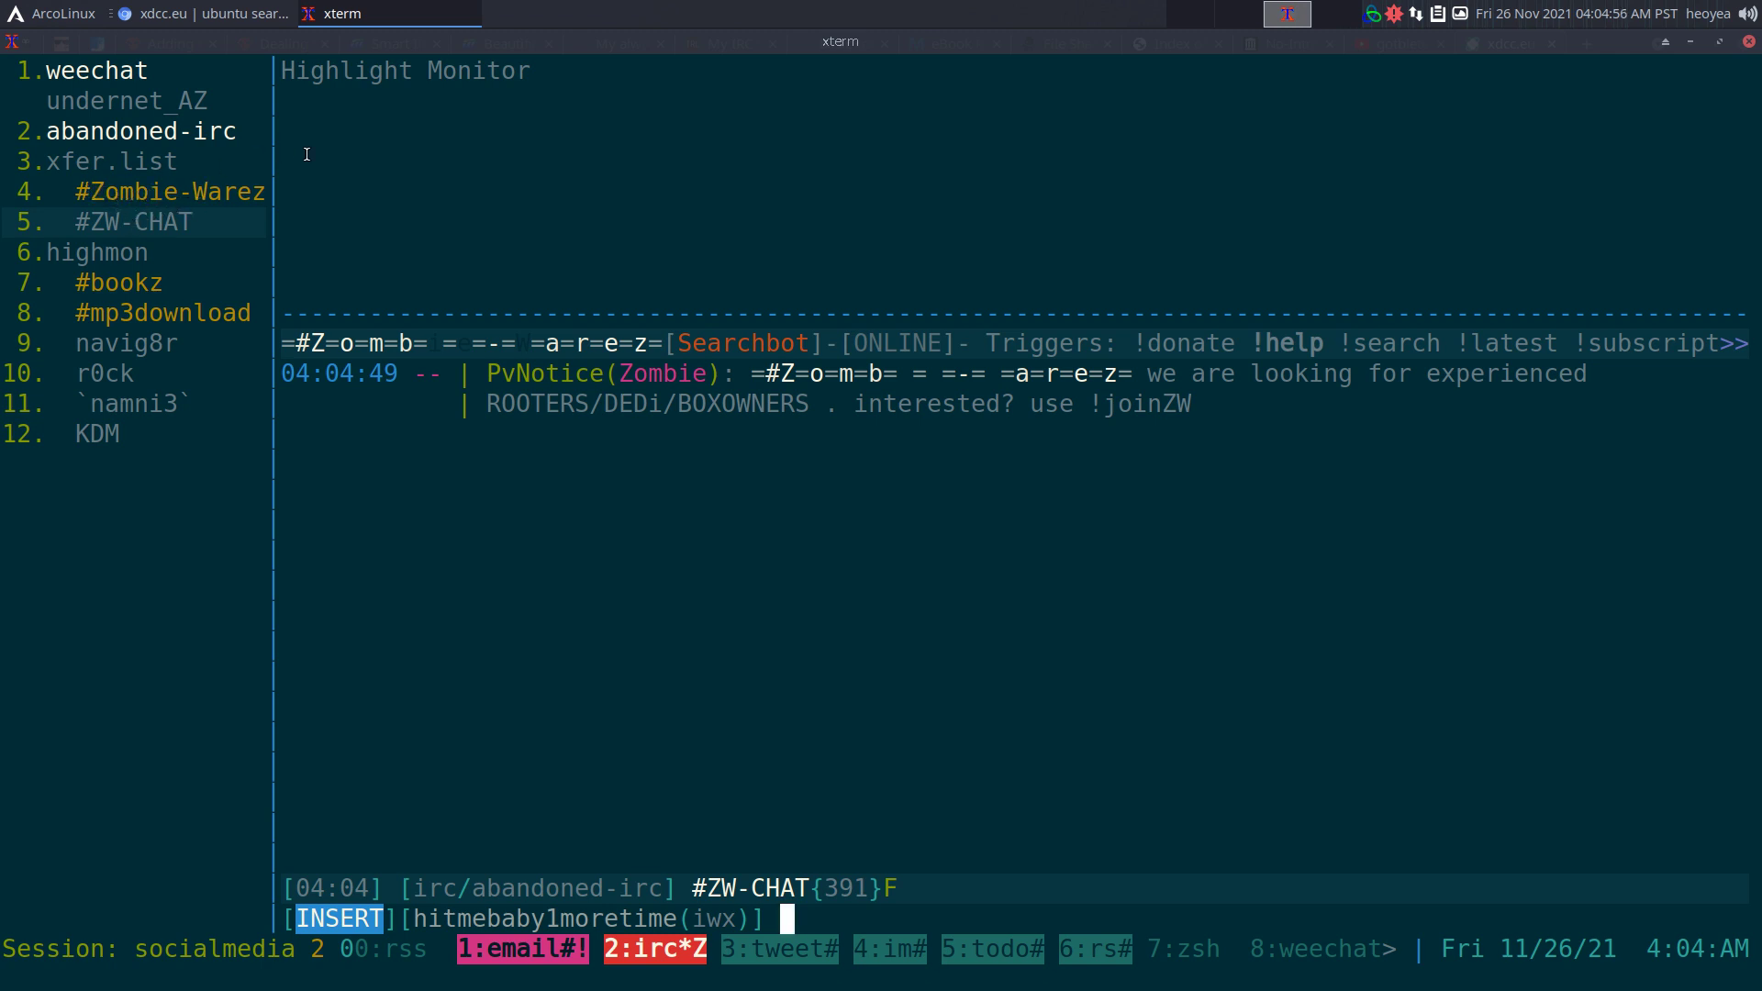
# Open the #Zombie-Warez channel and examine its pack announcements and the search instructions in its topic
pyautogui.hotkey('alt', 'Up')
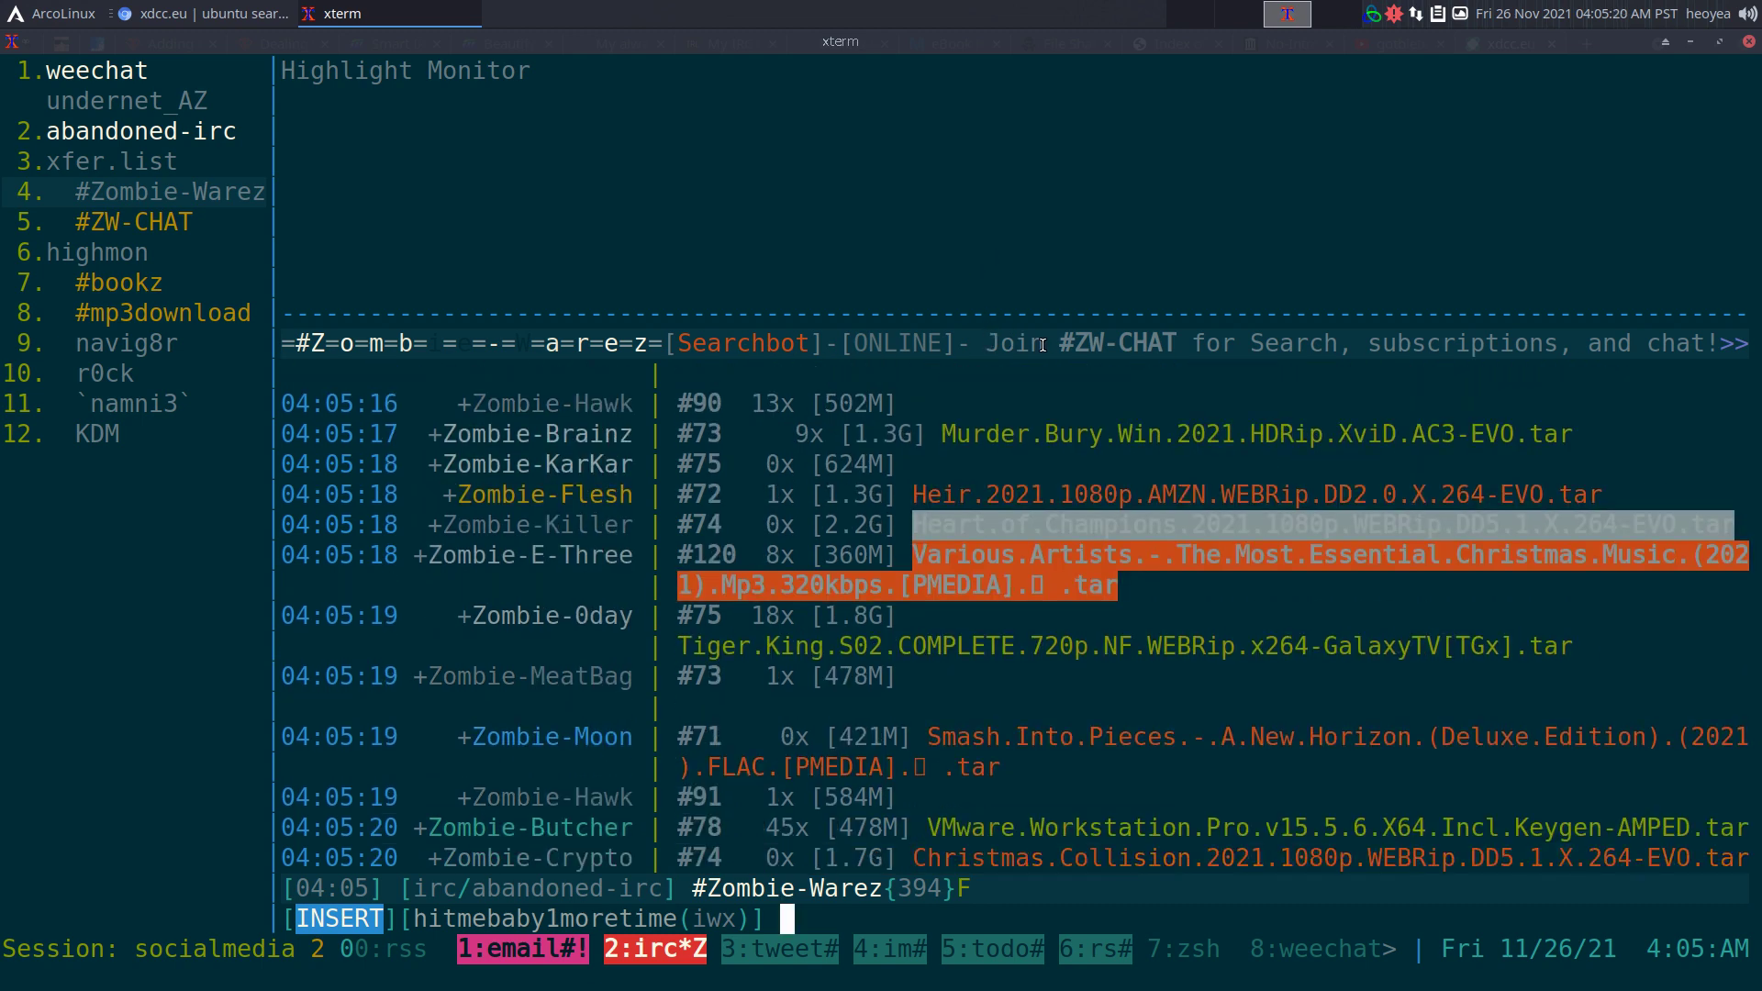
pyautogui.moveTo(989, 344); pyautogui.dragTo(1191, 340)
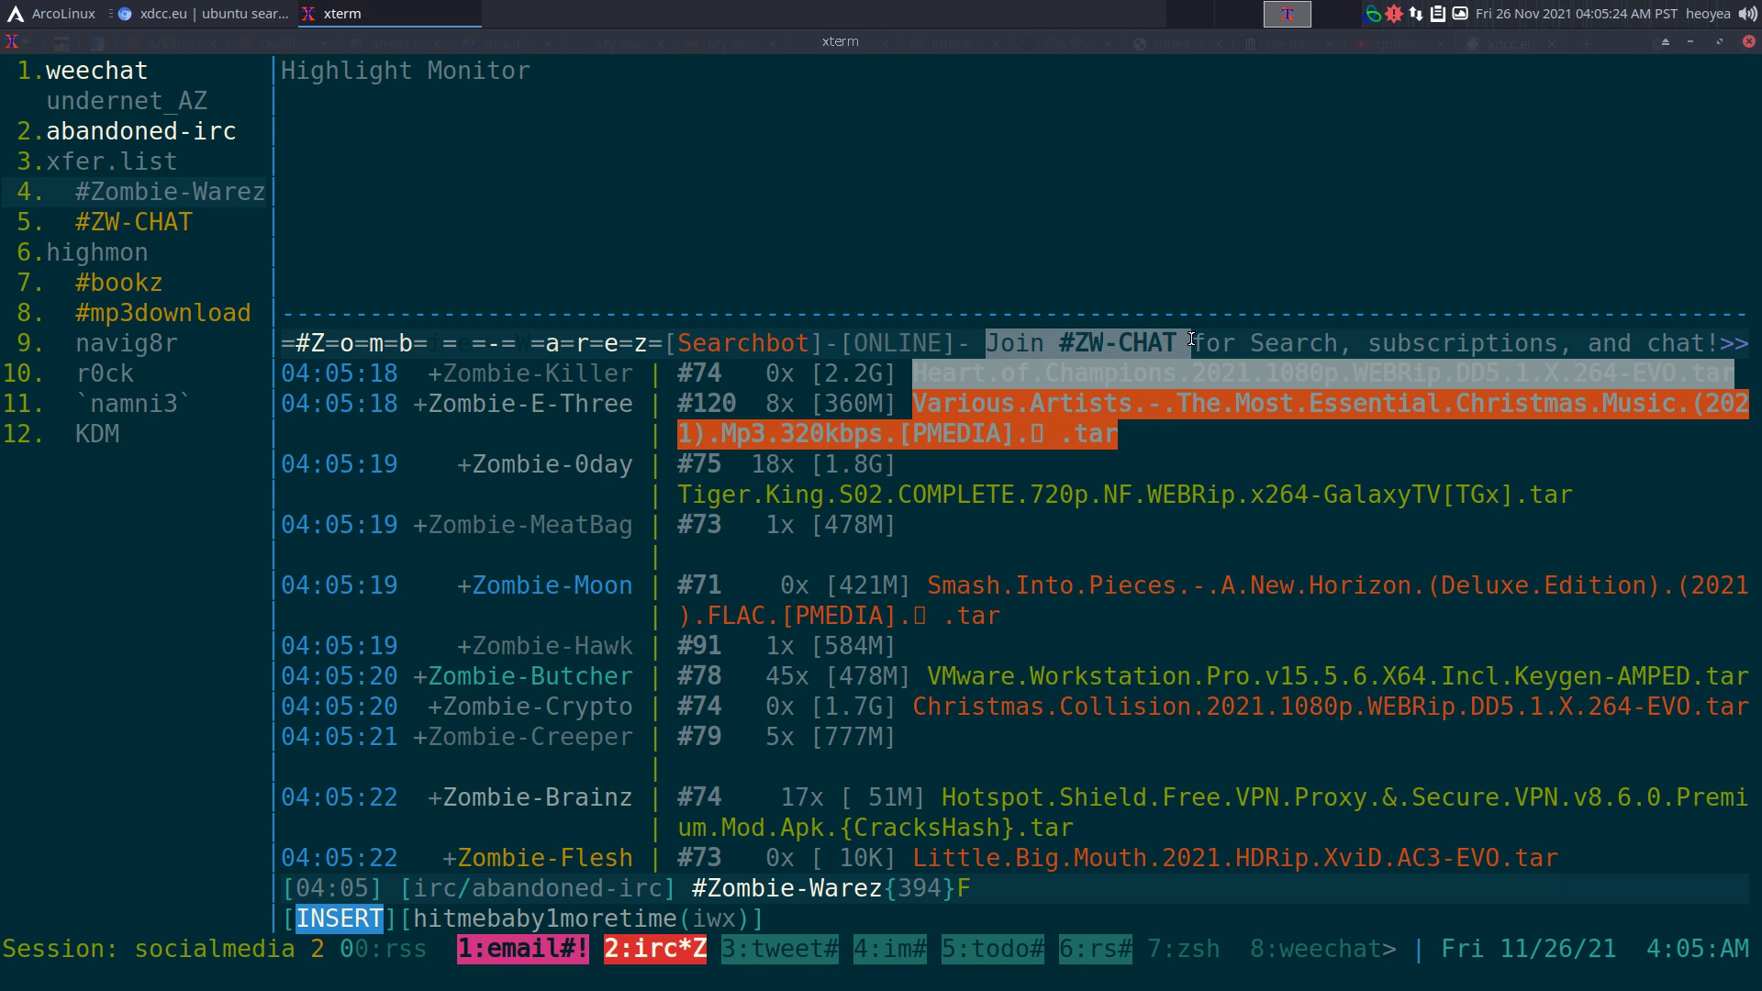
pyautogui.moveTo(1222, 342); pyautogui.dragTo(1348, 339)
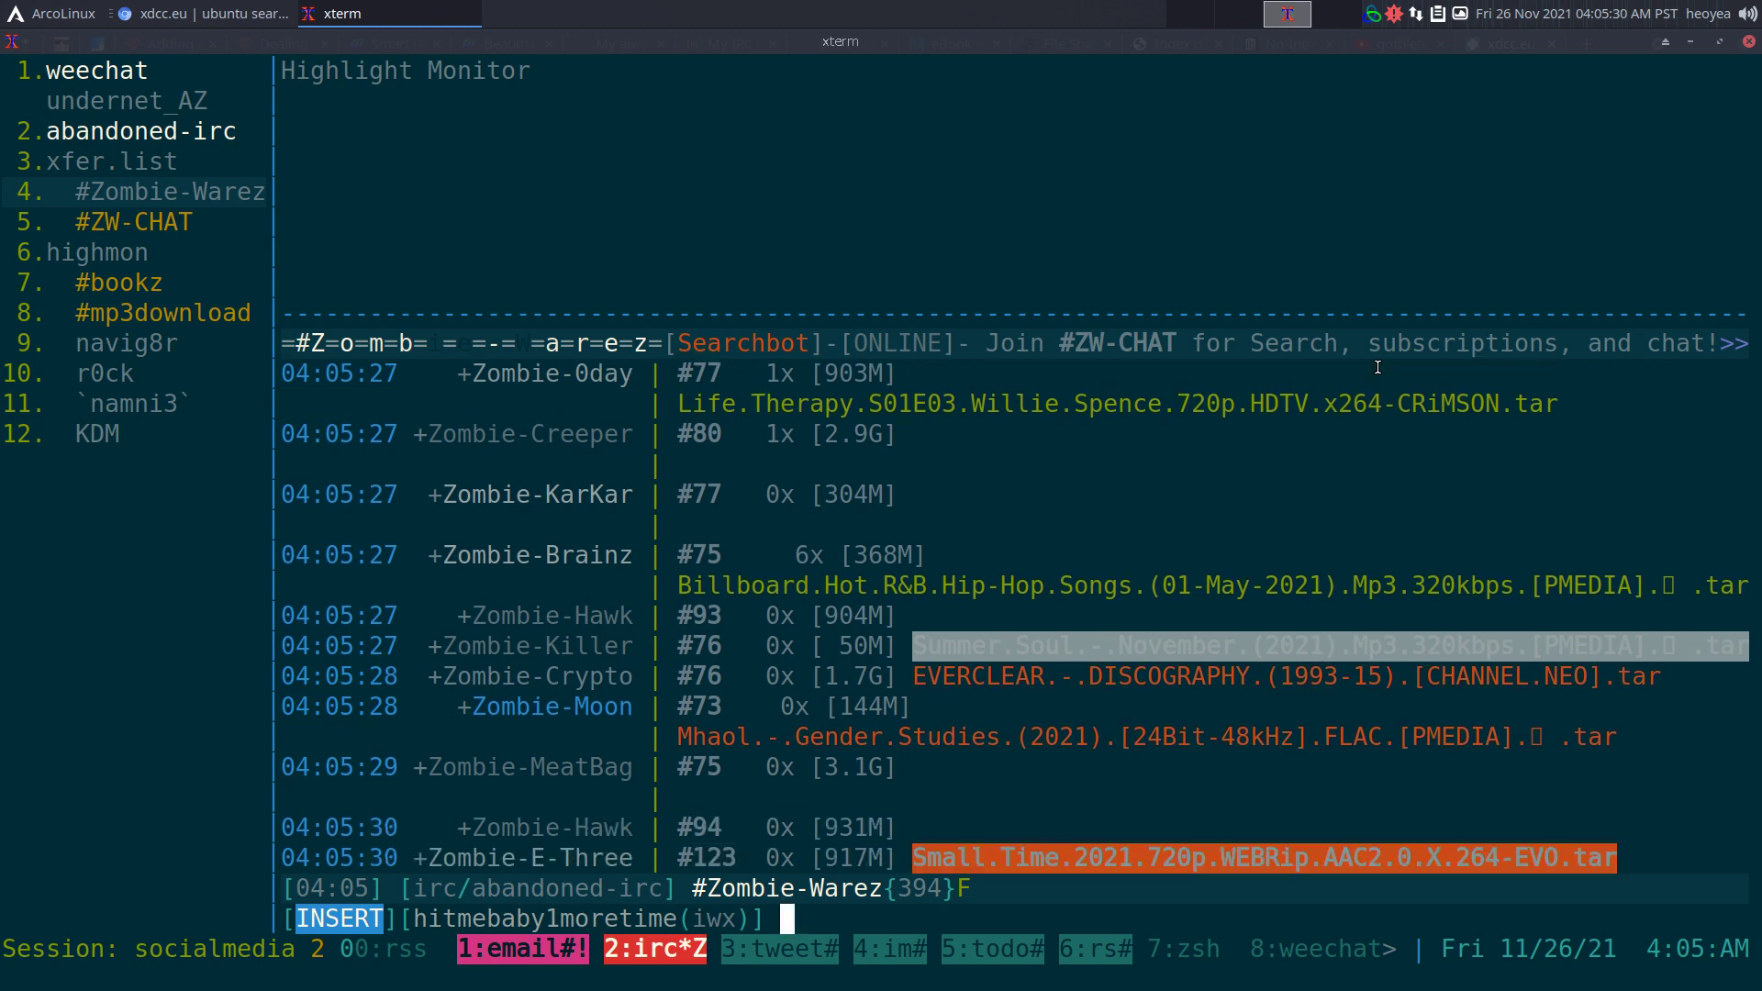
pyautogui.moveTo(31, 193); pyautogui.dragTo(254, 221)
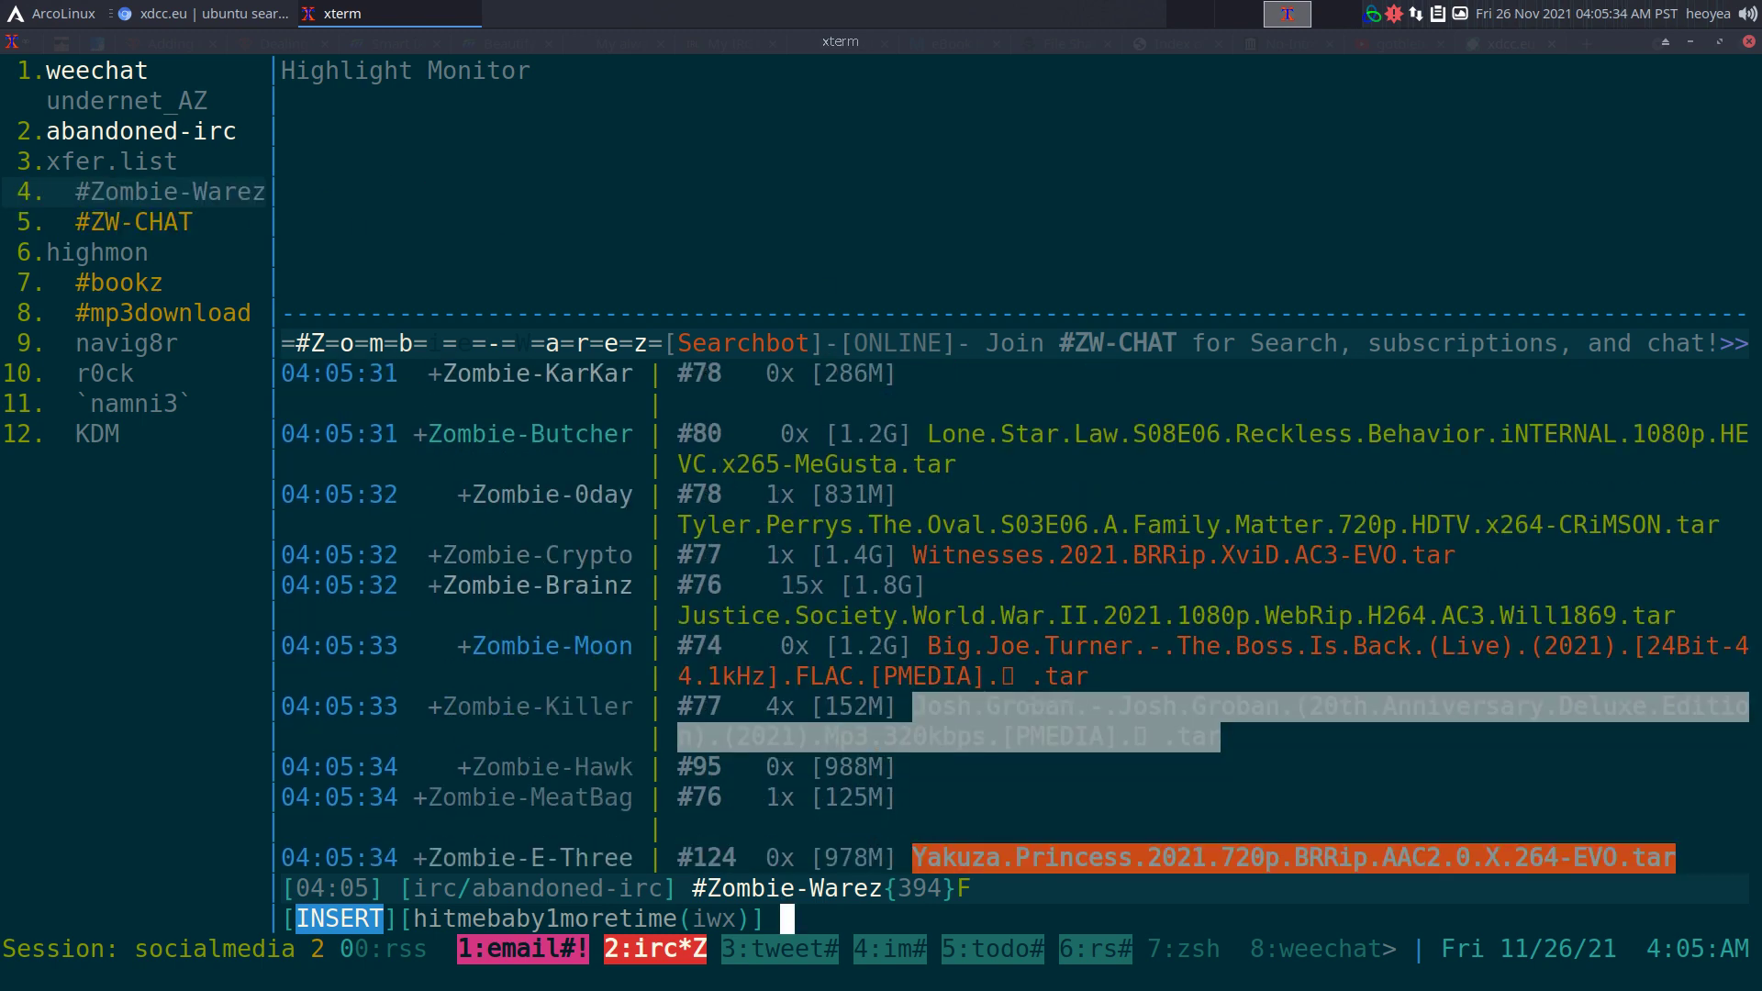
# Open the #ZW-CHAT channel and read through the full list of triggers in its topic
pyautogui.click(254, 221)
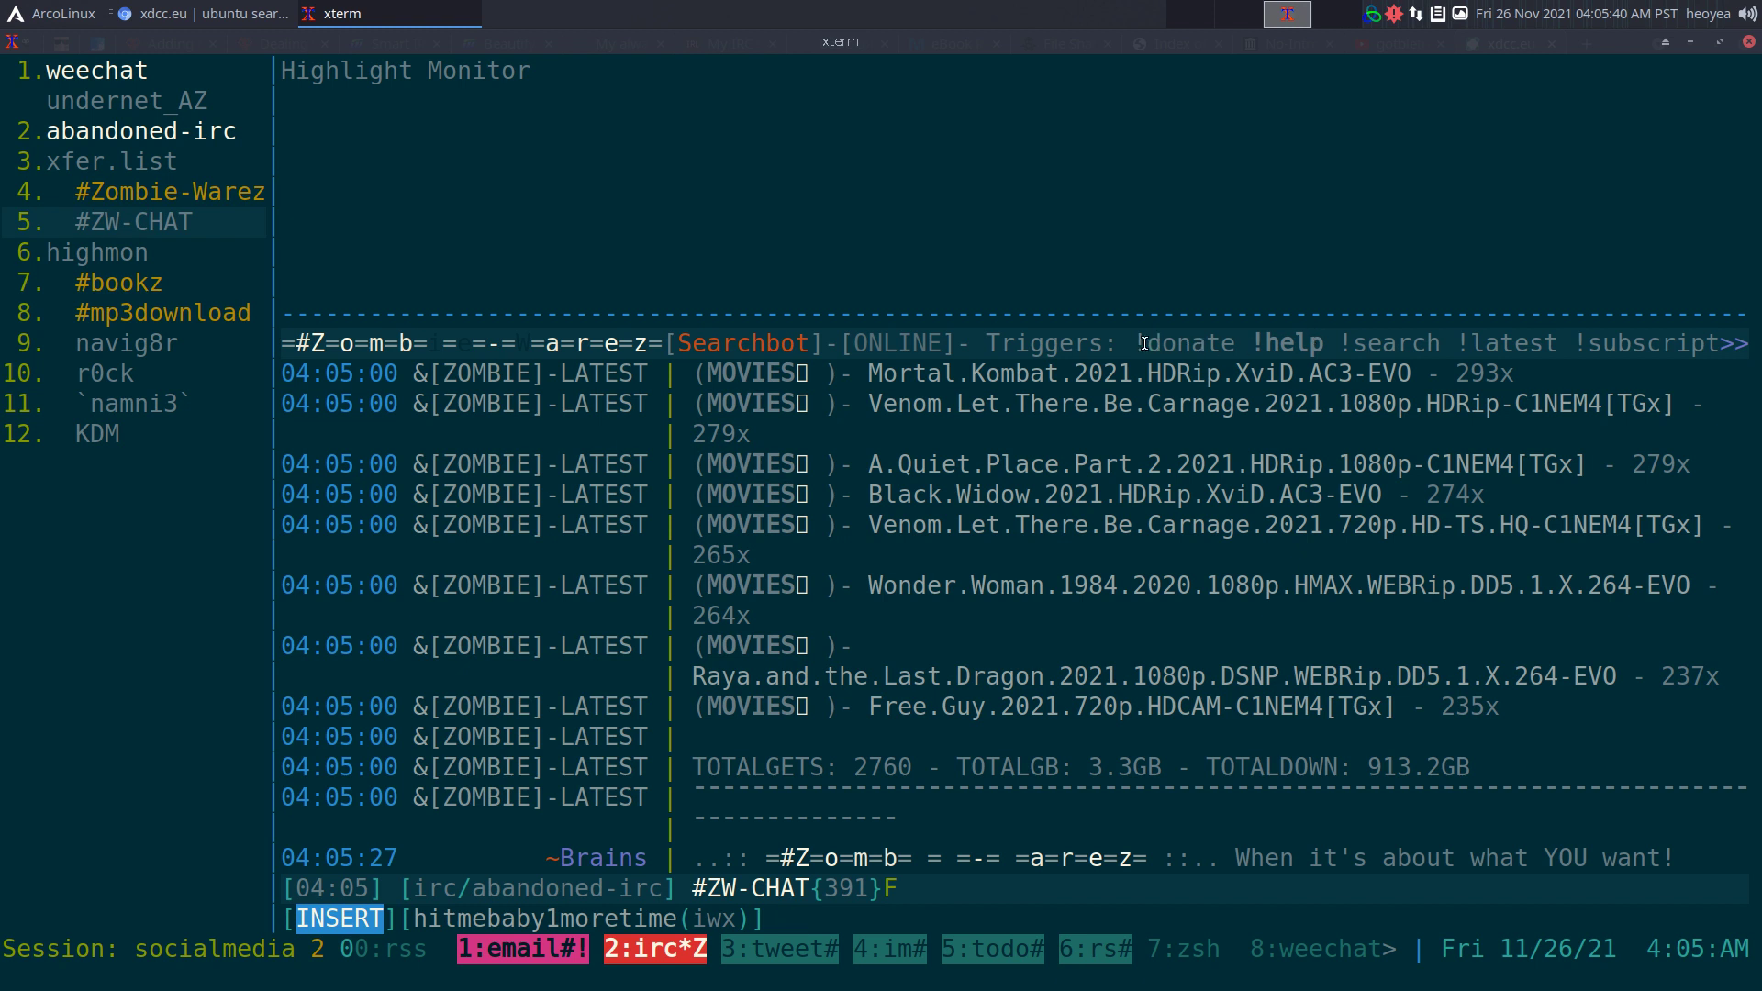
pyautogui.moveTo(1253, 342); pyautogui.dragTo(1452, 347)
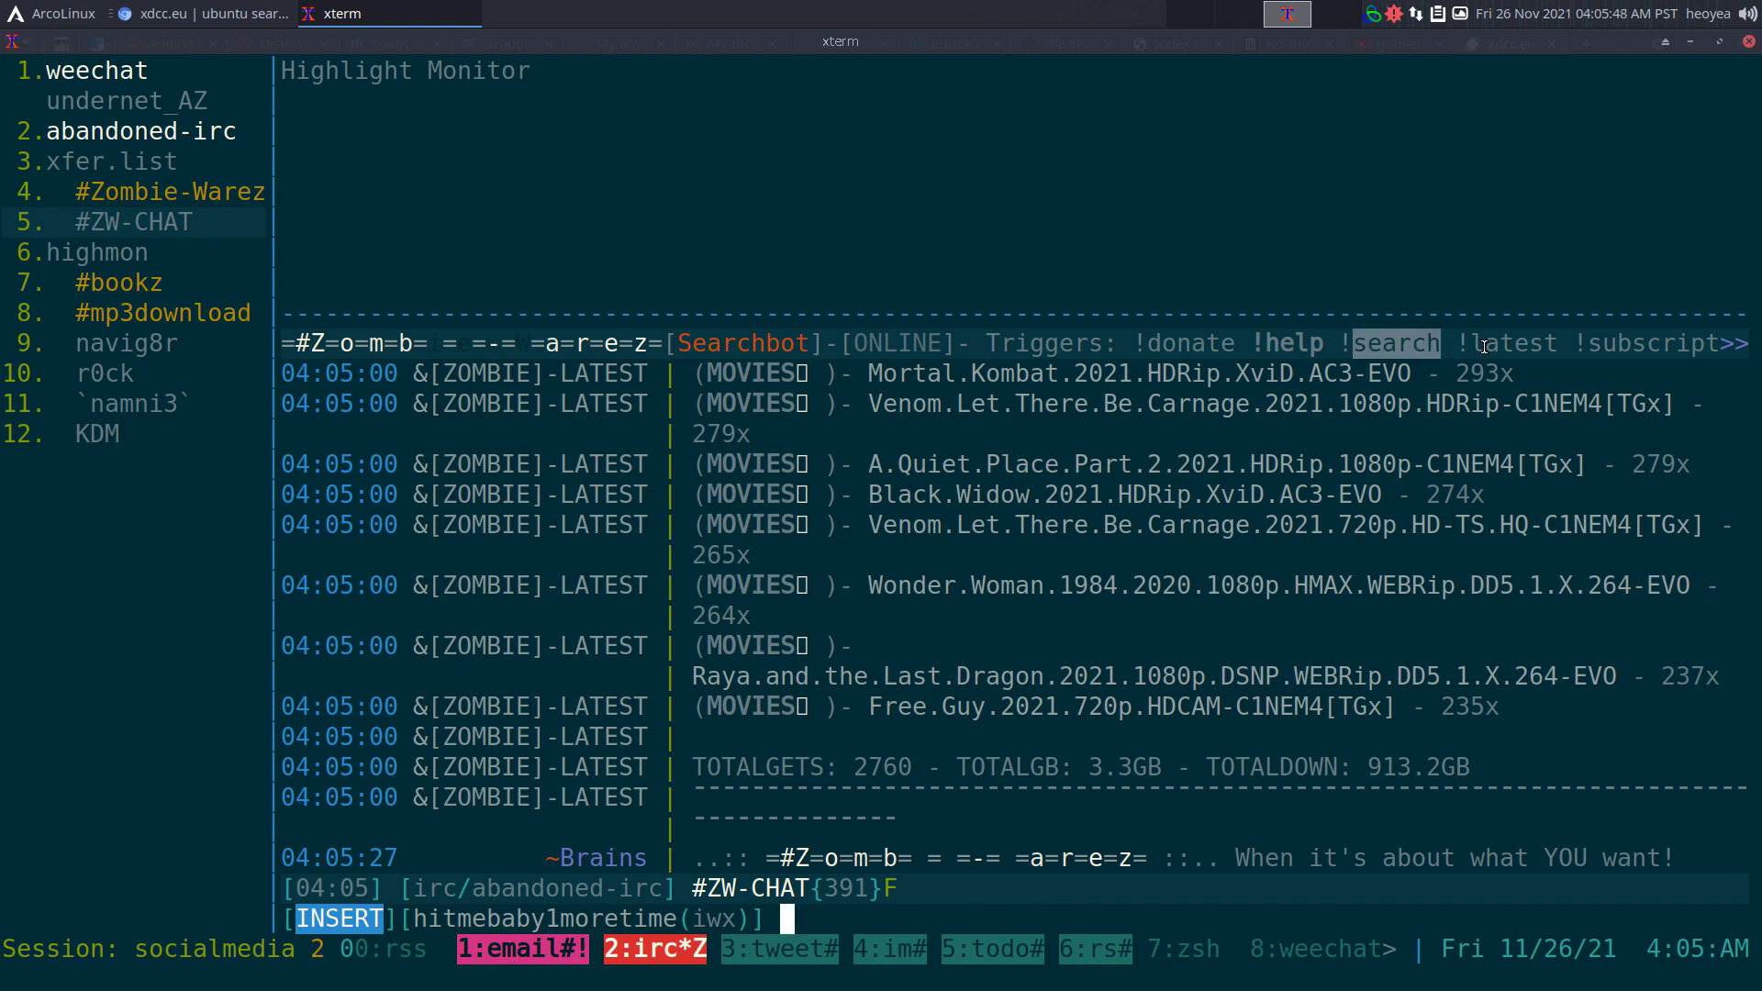
pyautogui.press('F10')
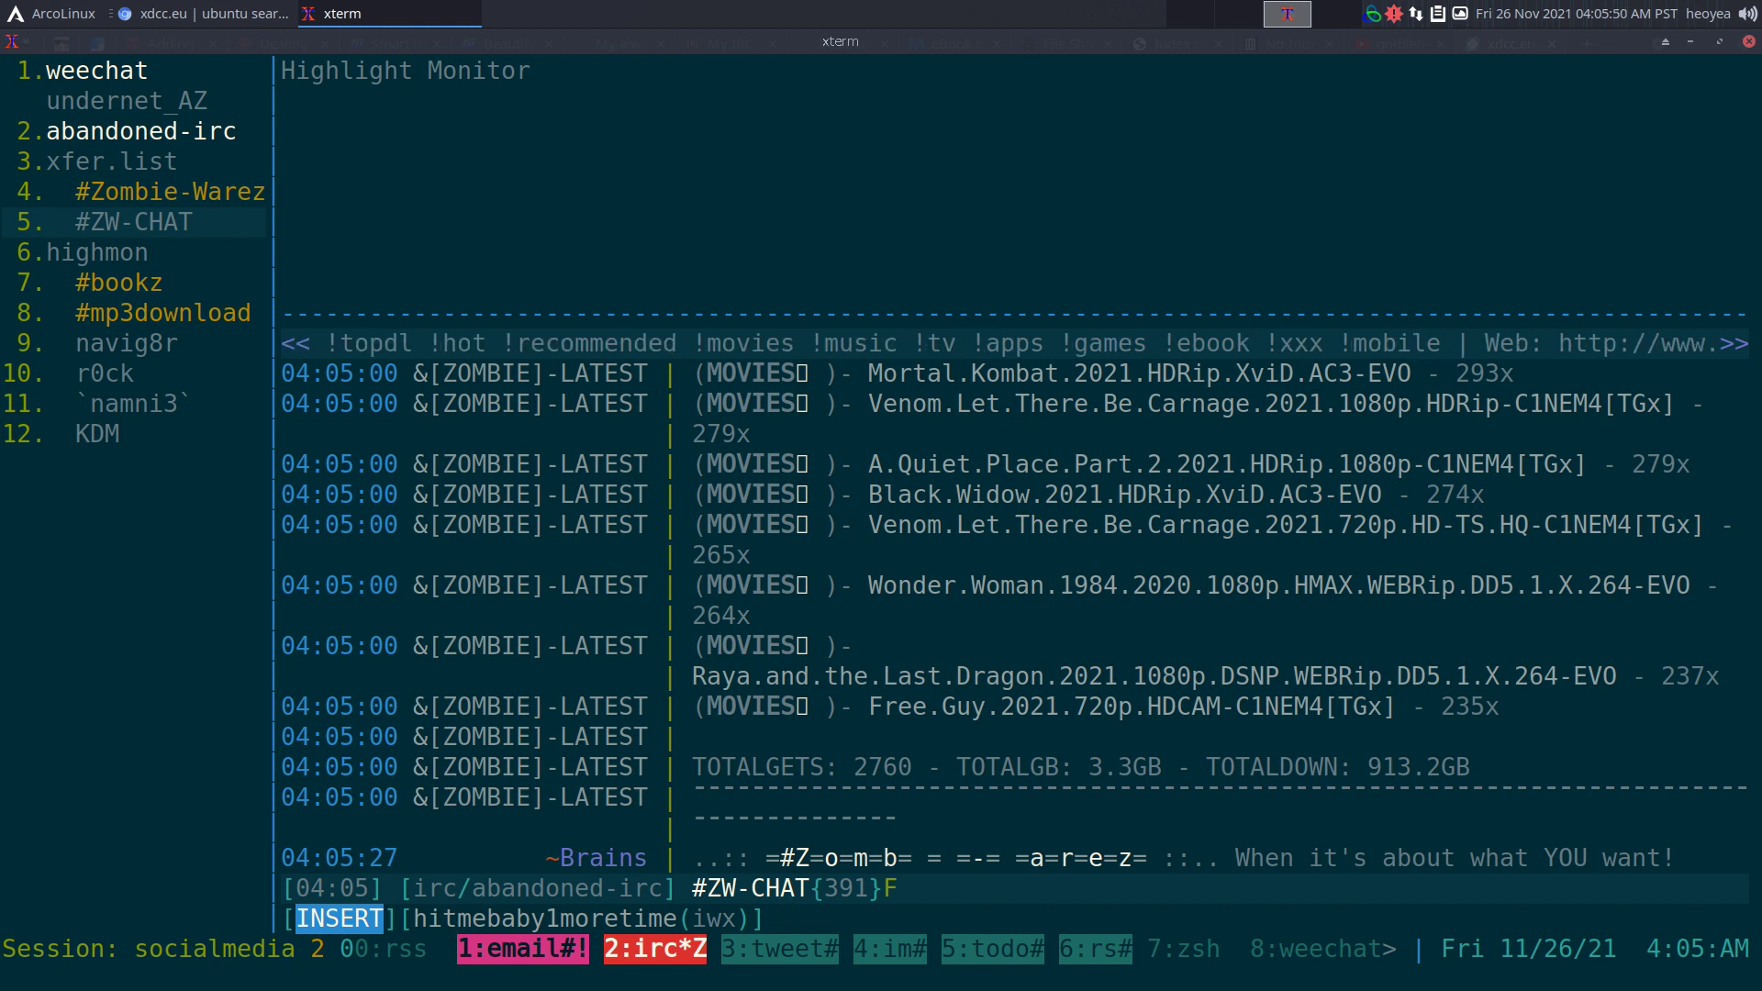
pyautogui.press('F9')
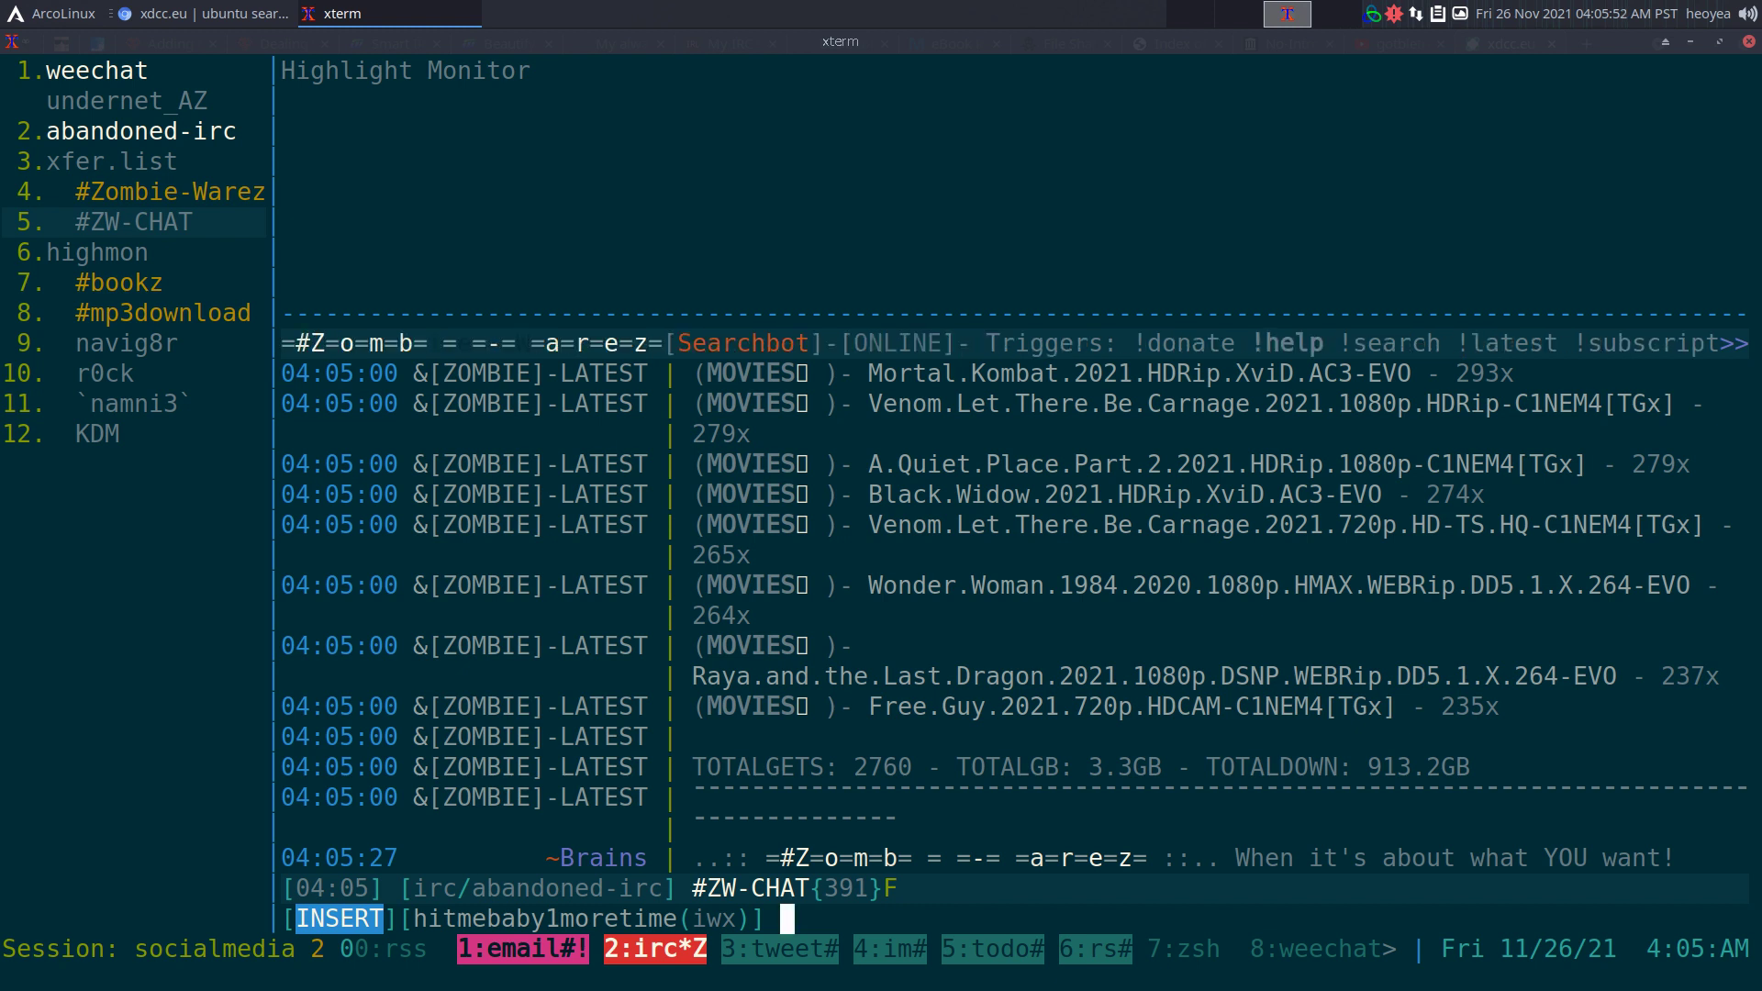
# Search for pmedia in #ZW-CHAT by sending "!search pmedia"
pyautogui.write('!search ')
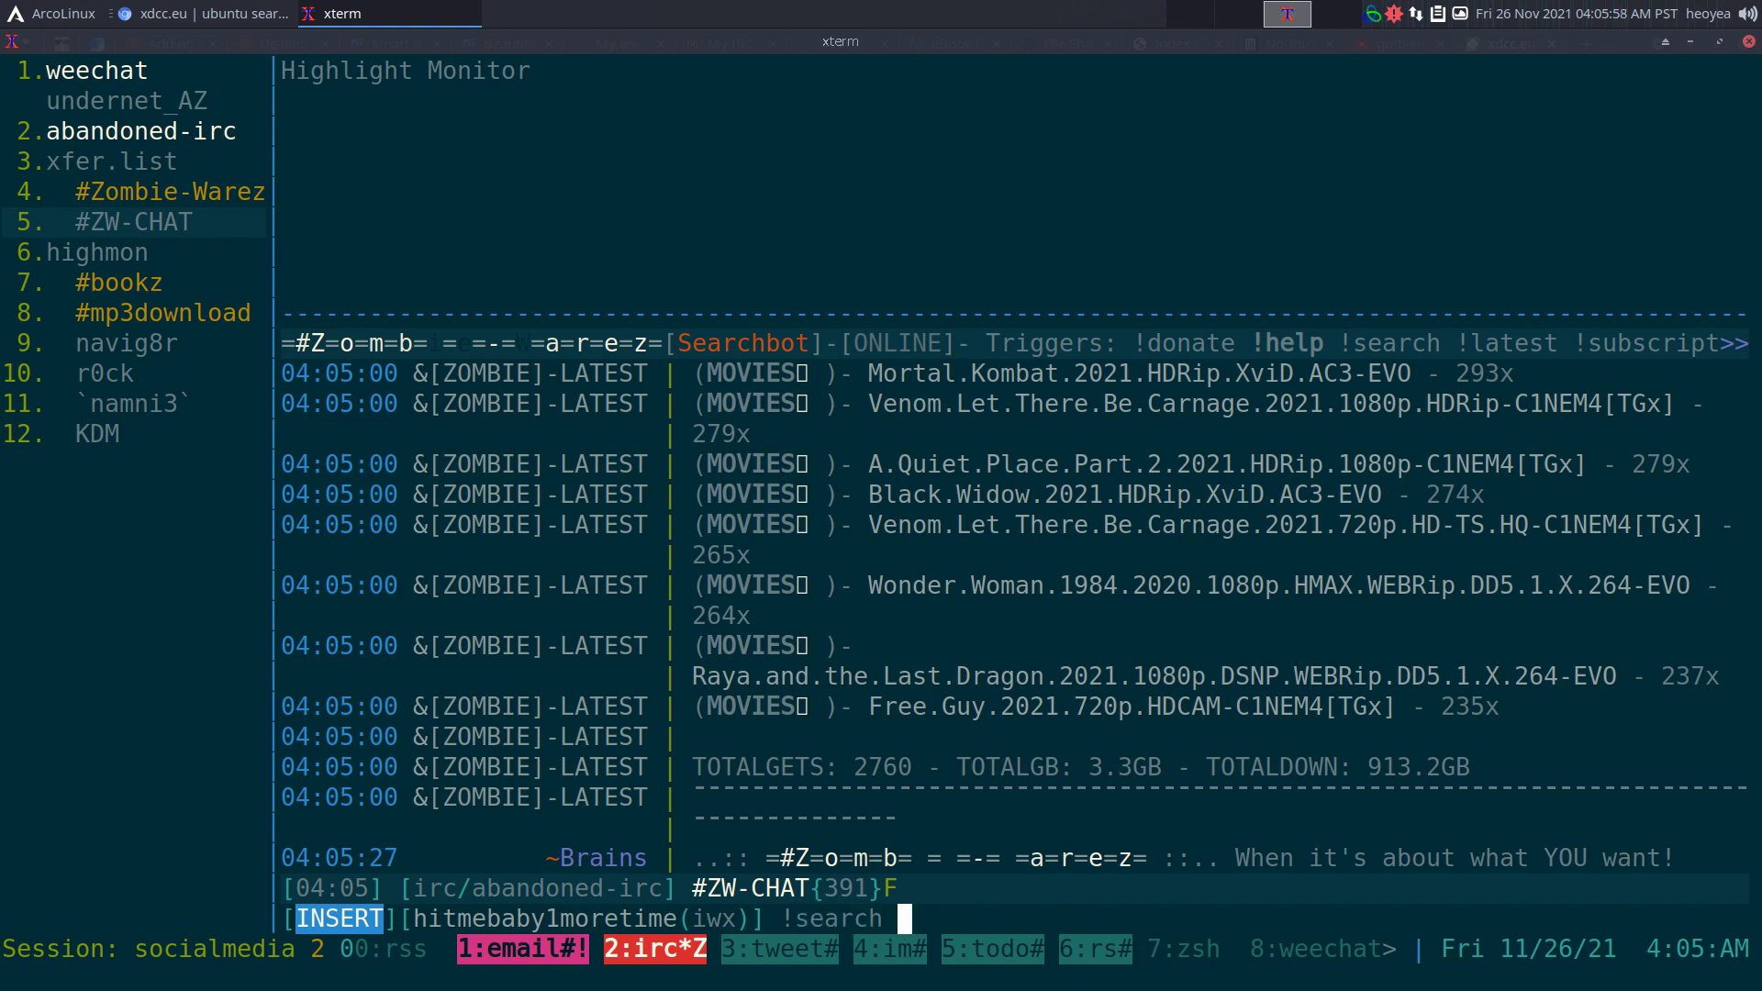
pyautogui.write('pe')
pyautogui.press('BackSpace')
pyautogui.write('media')
pyautogui.press('Return')
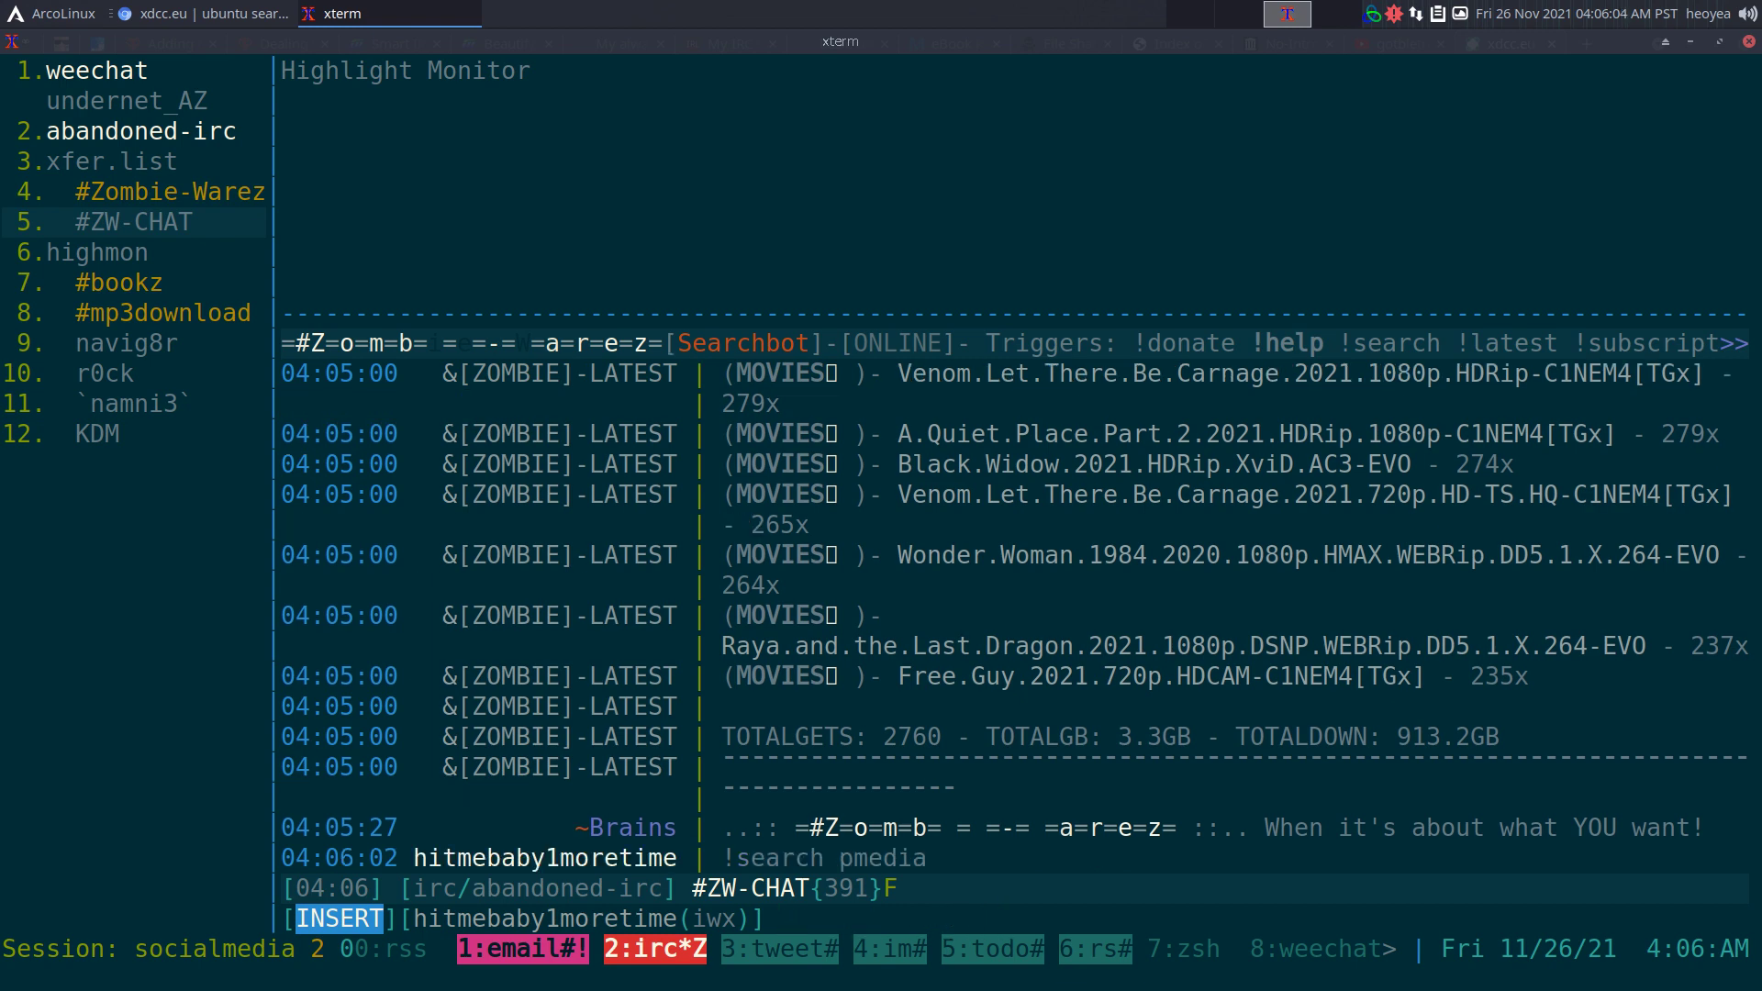
# Open the abandoned-irc server buffer and shrink the terminal text by two levels to view more pmedia search results
pyautogui.hotkey('alt', '1')
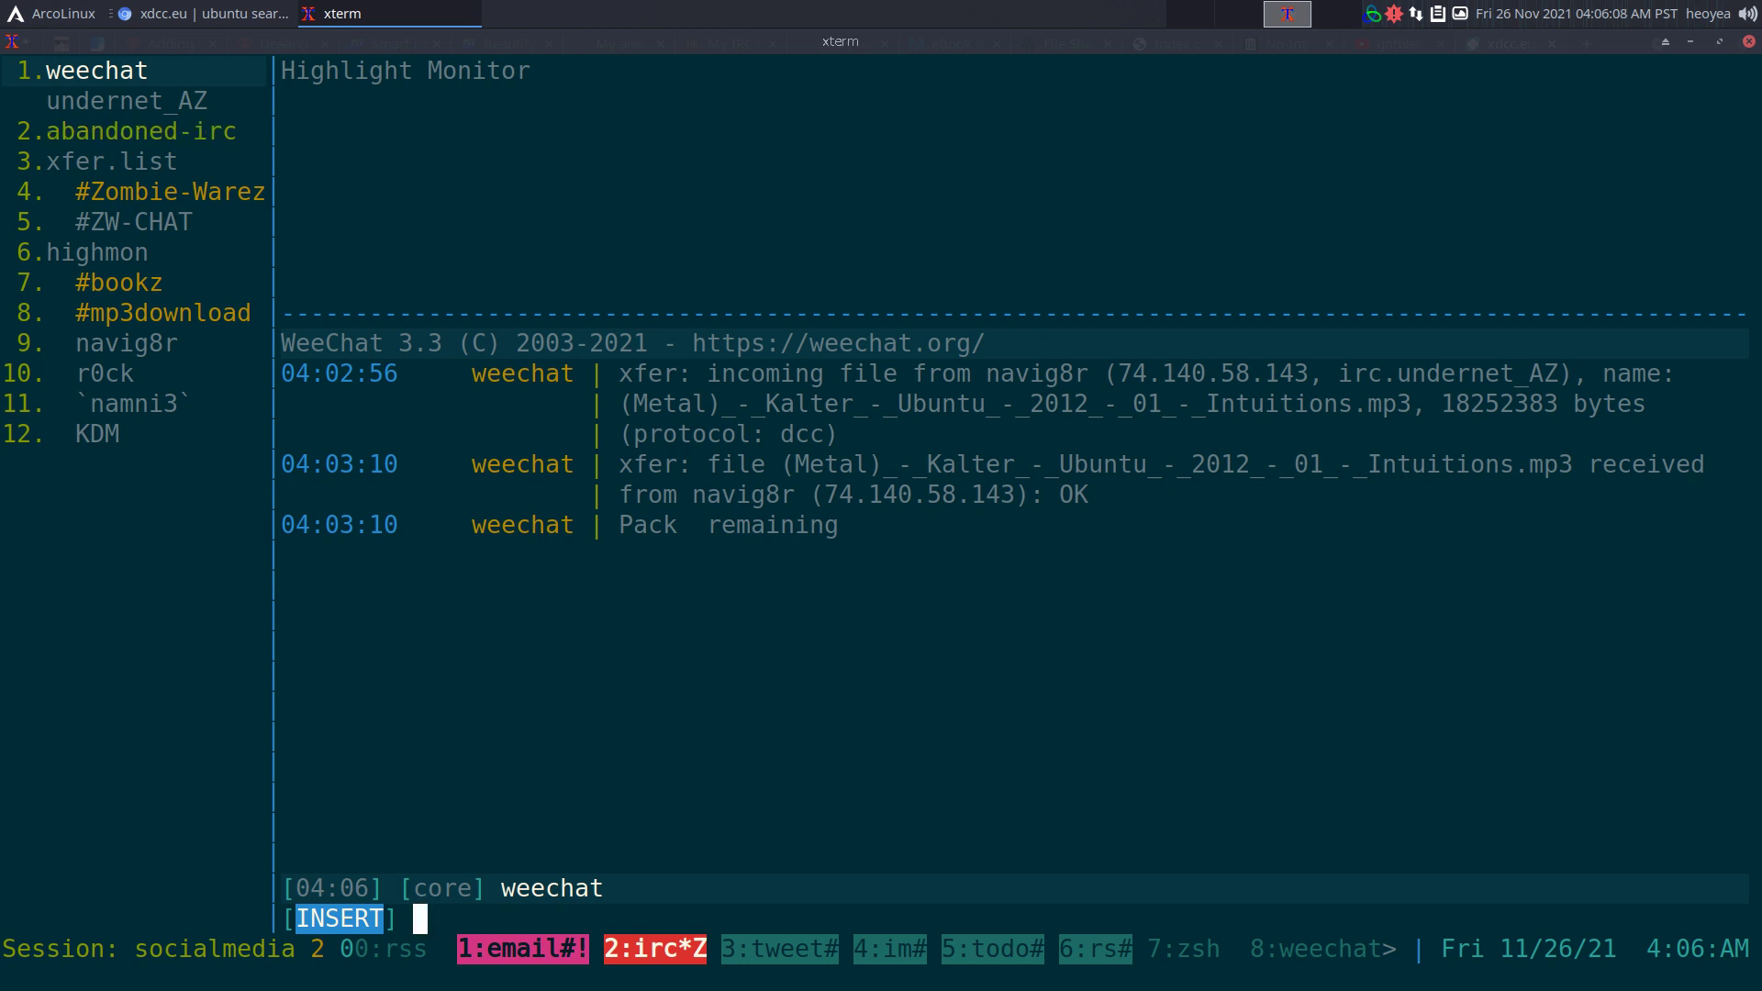
pyautogui.hotkey('alt', '2')
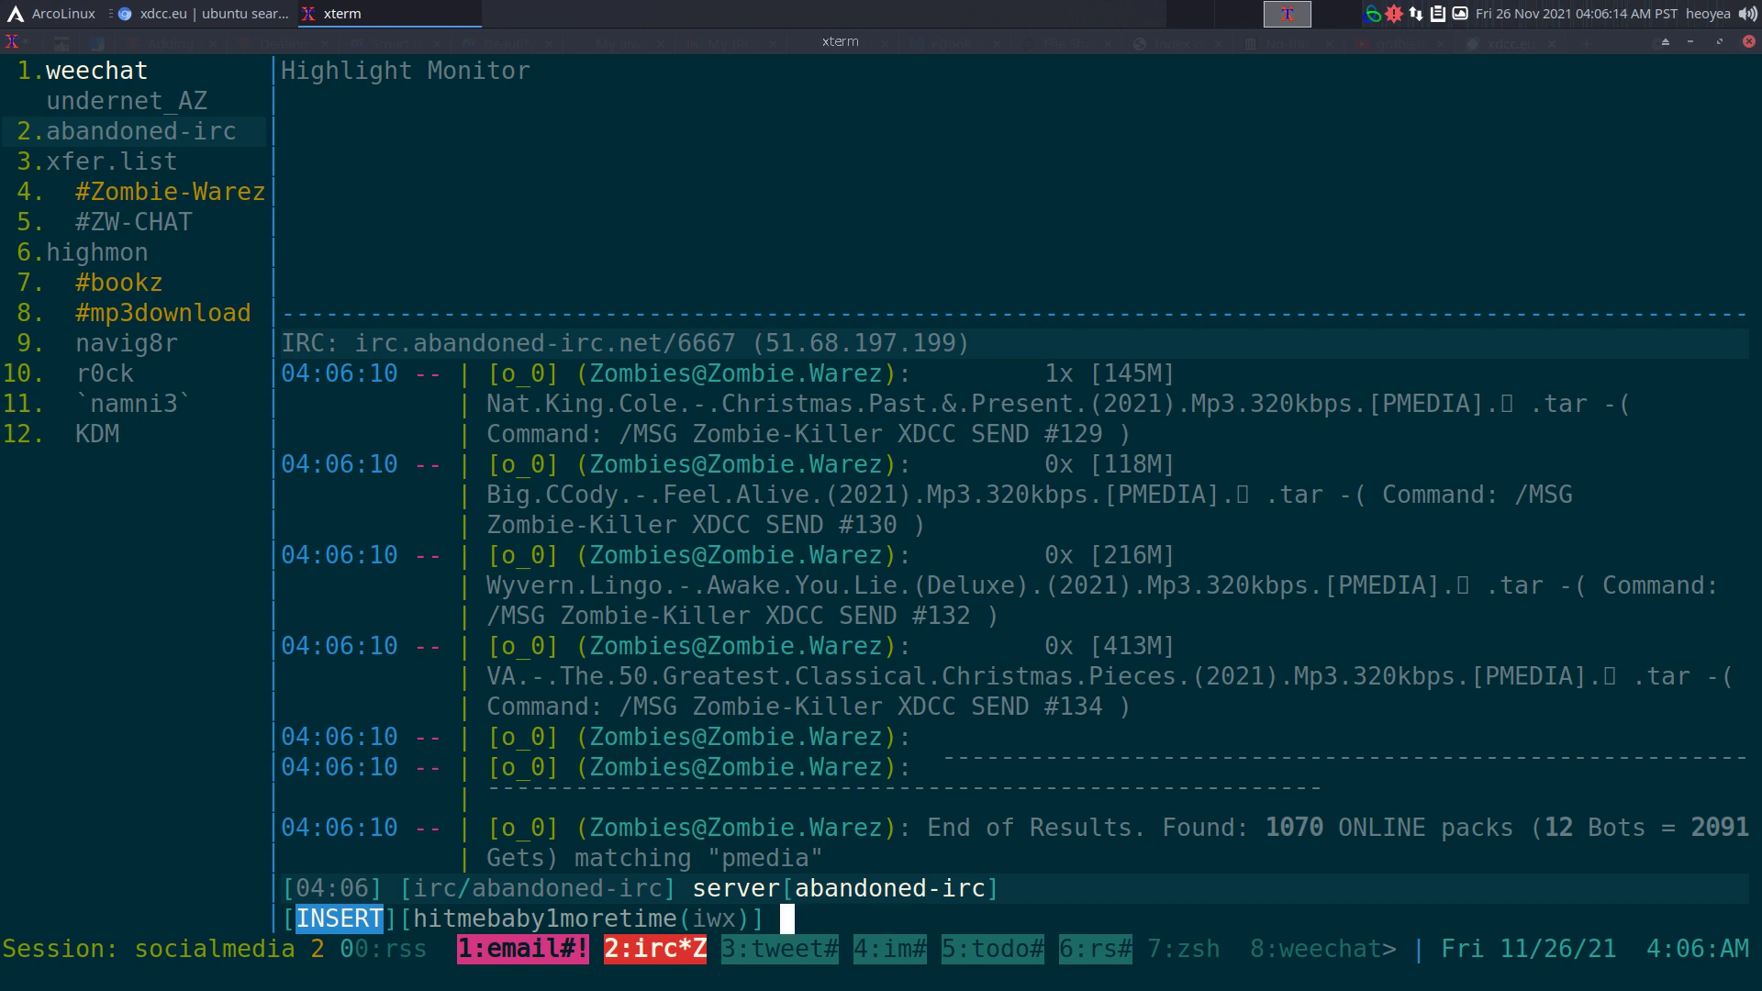
pyautogui.hotkey('ctrl', '-')
pyautogui.hotkey('ctrl', '-')
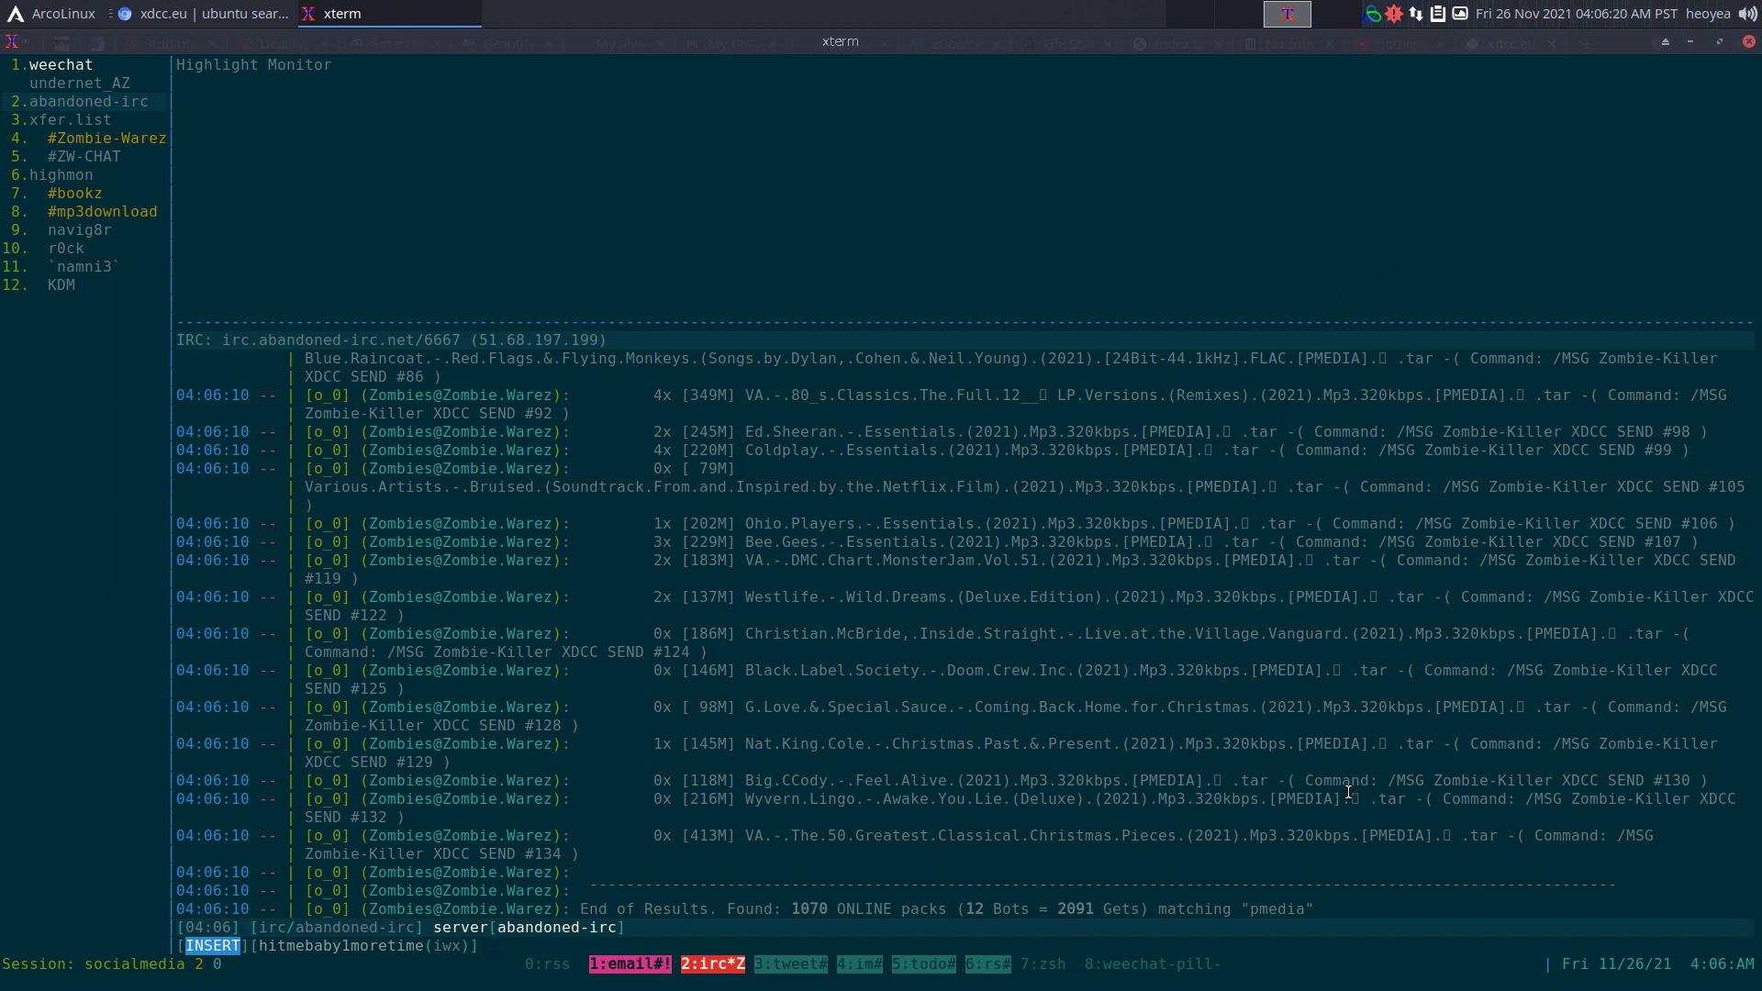
# Request pack #130 from Zombie-Killer by sending "/MSG Zombie-Killer XDCC SEND #130" in #Zombie-Warez
pyautogui.moveTo(1391, 779); pyautogui.dragTo(1691, 780)
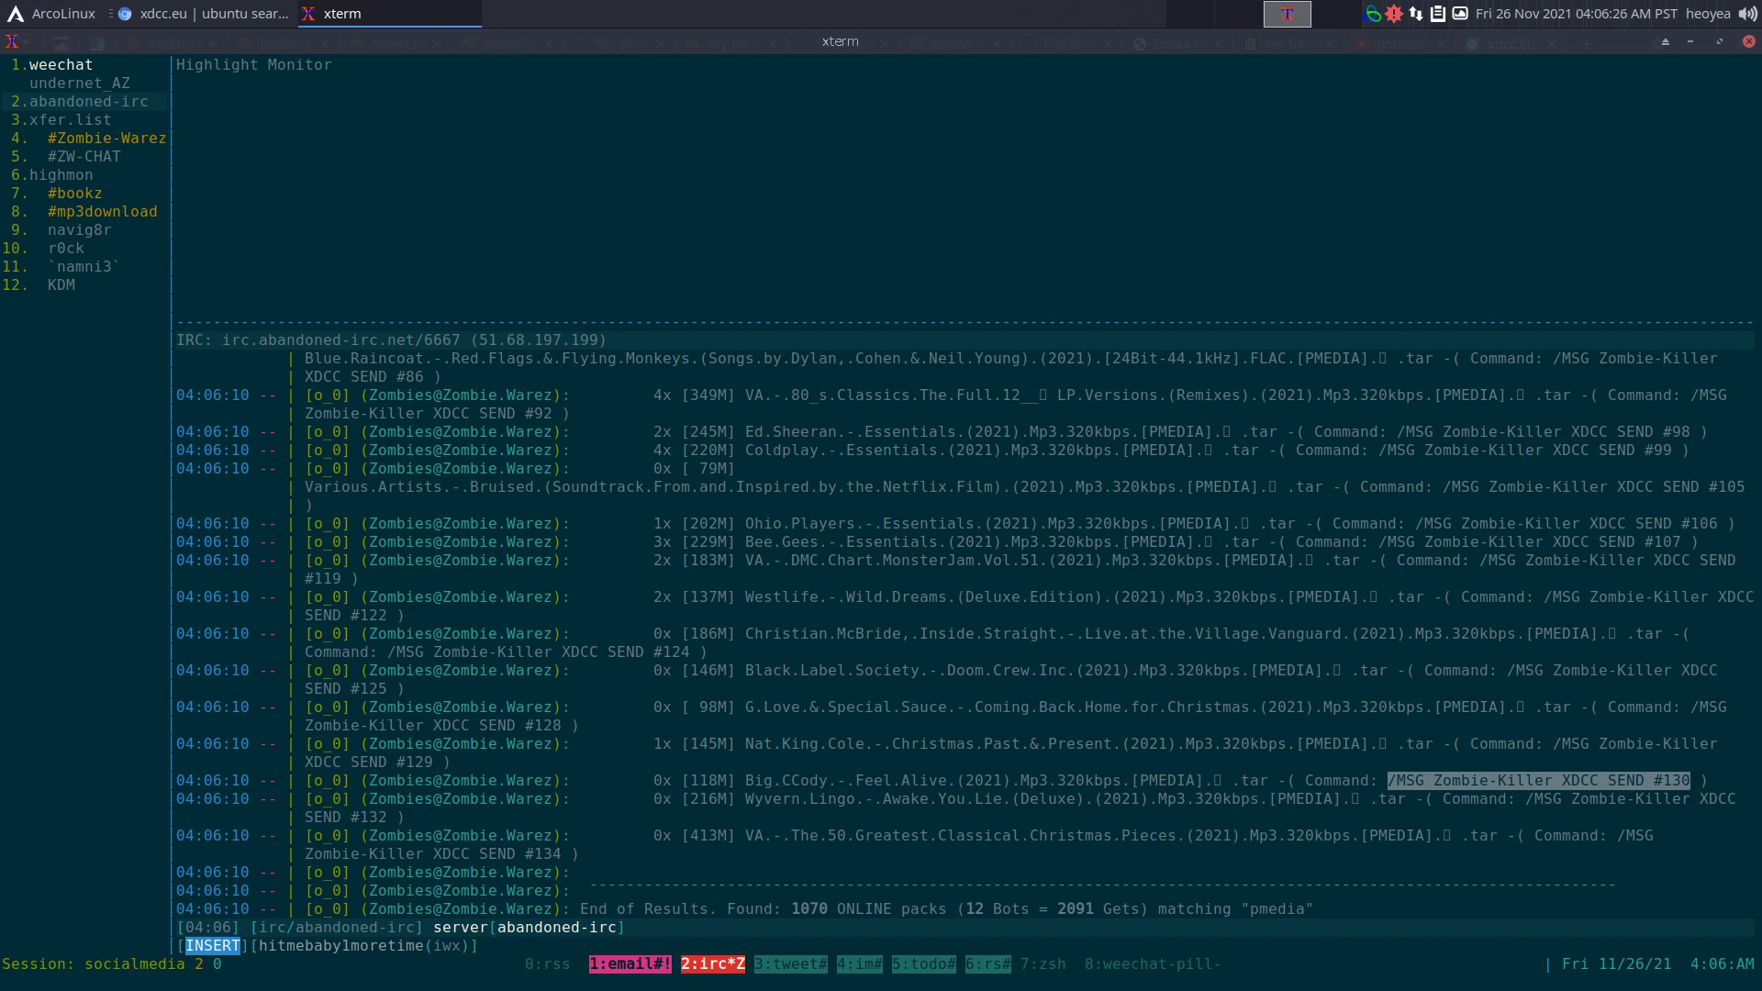
pyautogui.hotkey('alt', '4')
pyautogui.middleClick(935, 946)
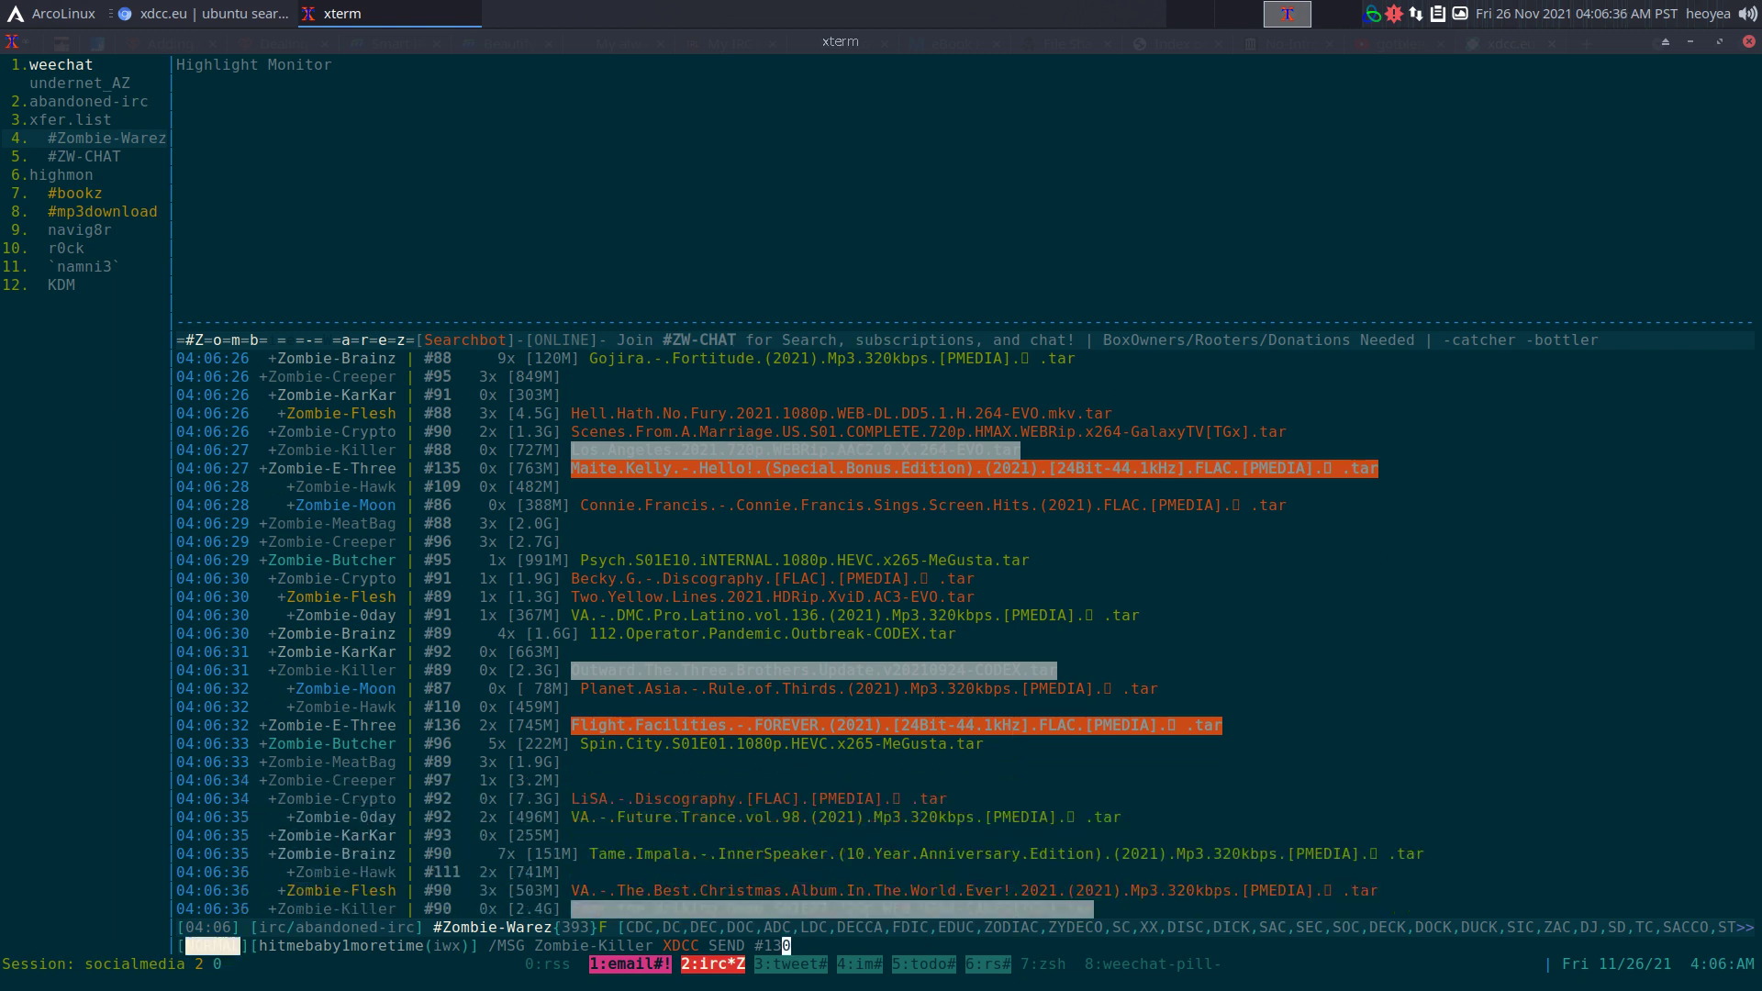
pyautogui.press('Return')
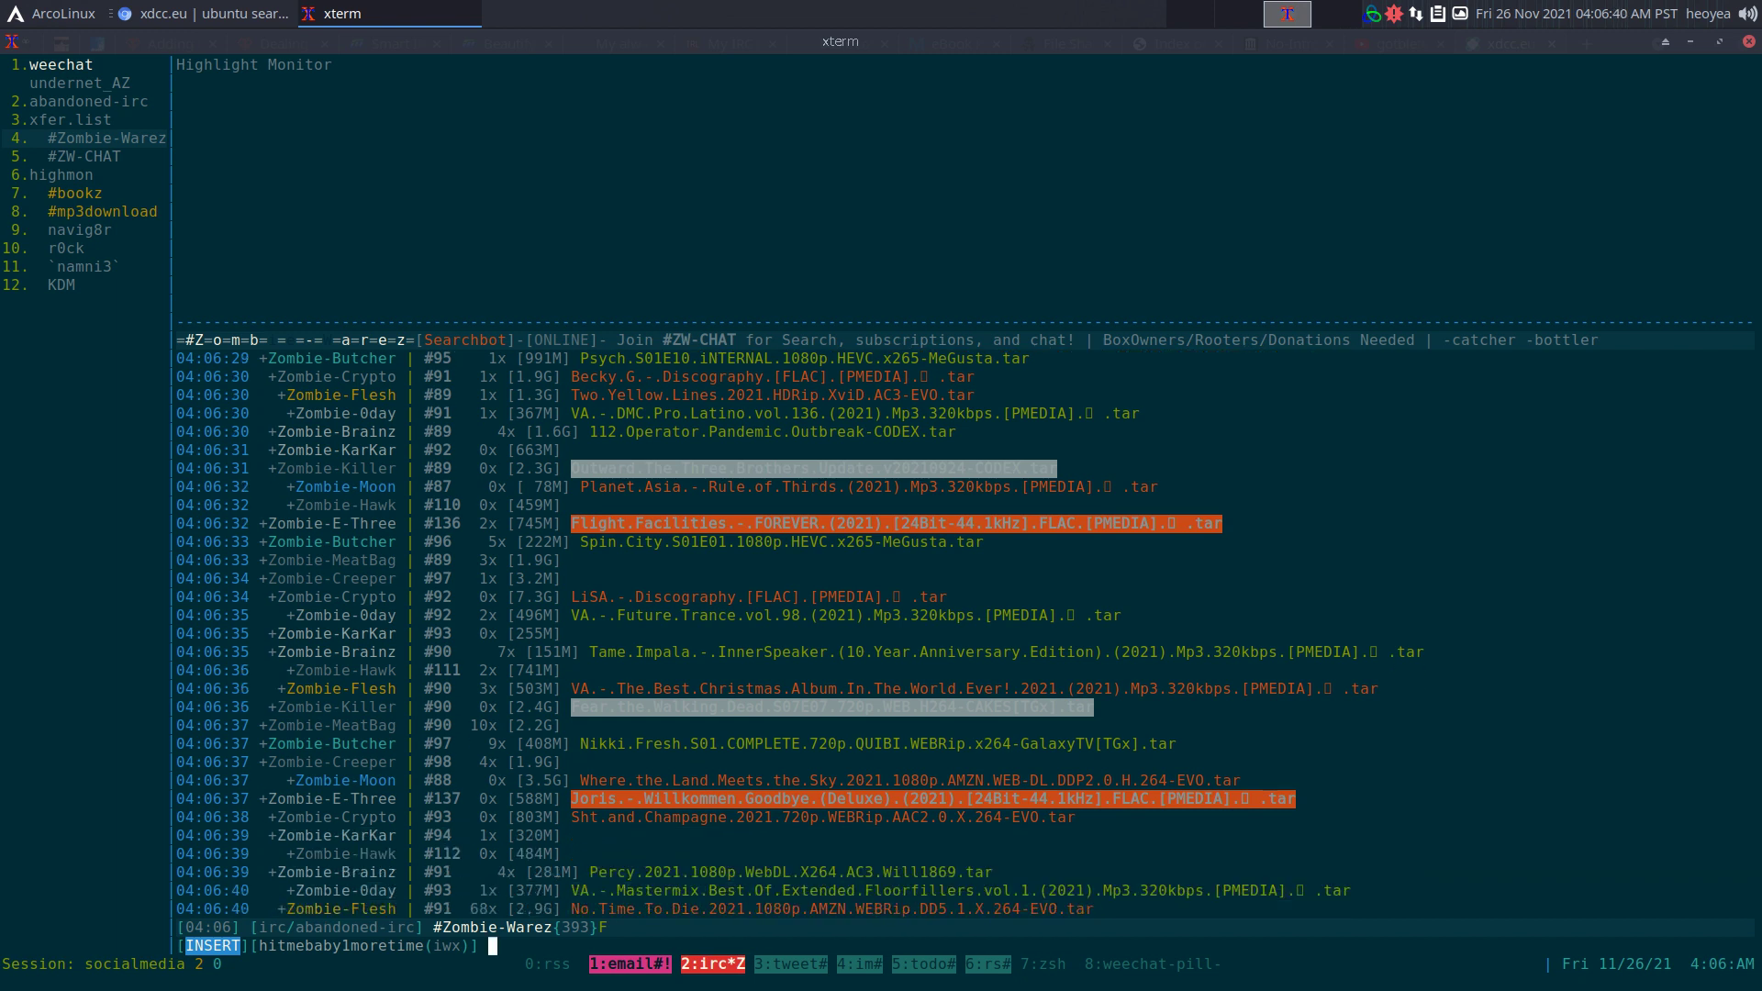
# Check the file transfer list with enlarged terminal text, and return to the #ZW-CHAT channel
pyautogui.hotkey('alt', '3')
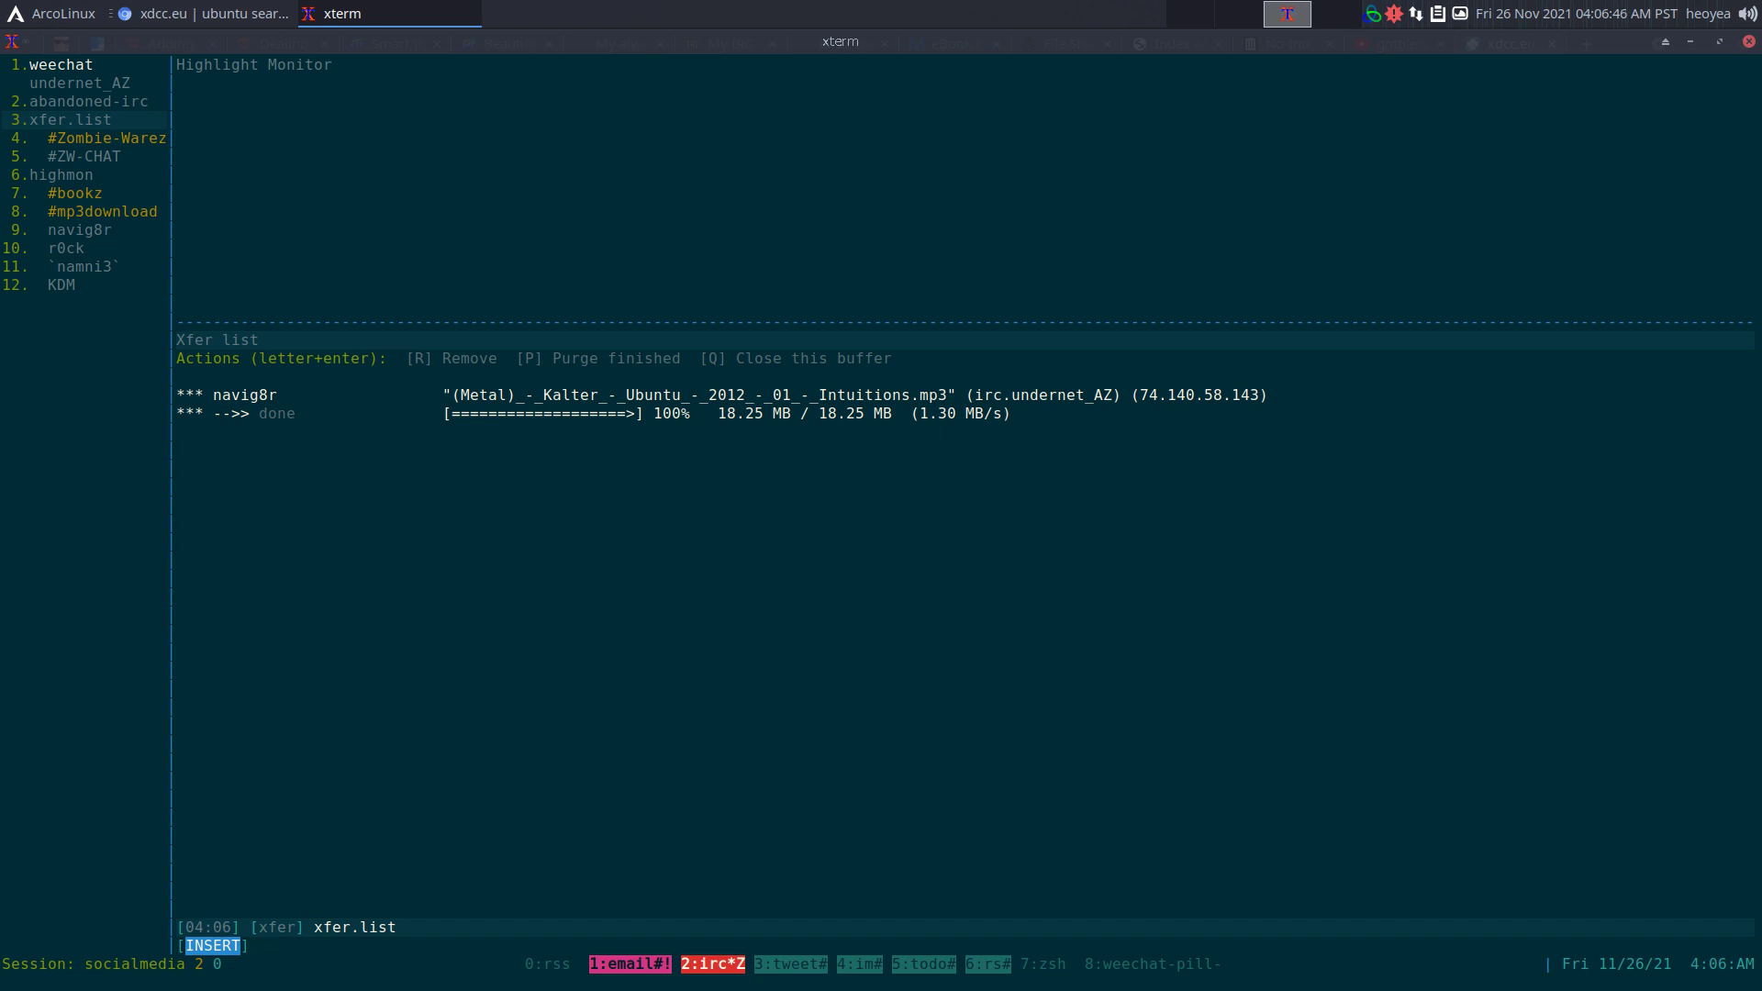
pyautogui.hotkey('ctrl', '+')
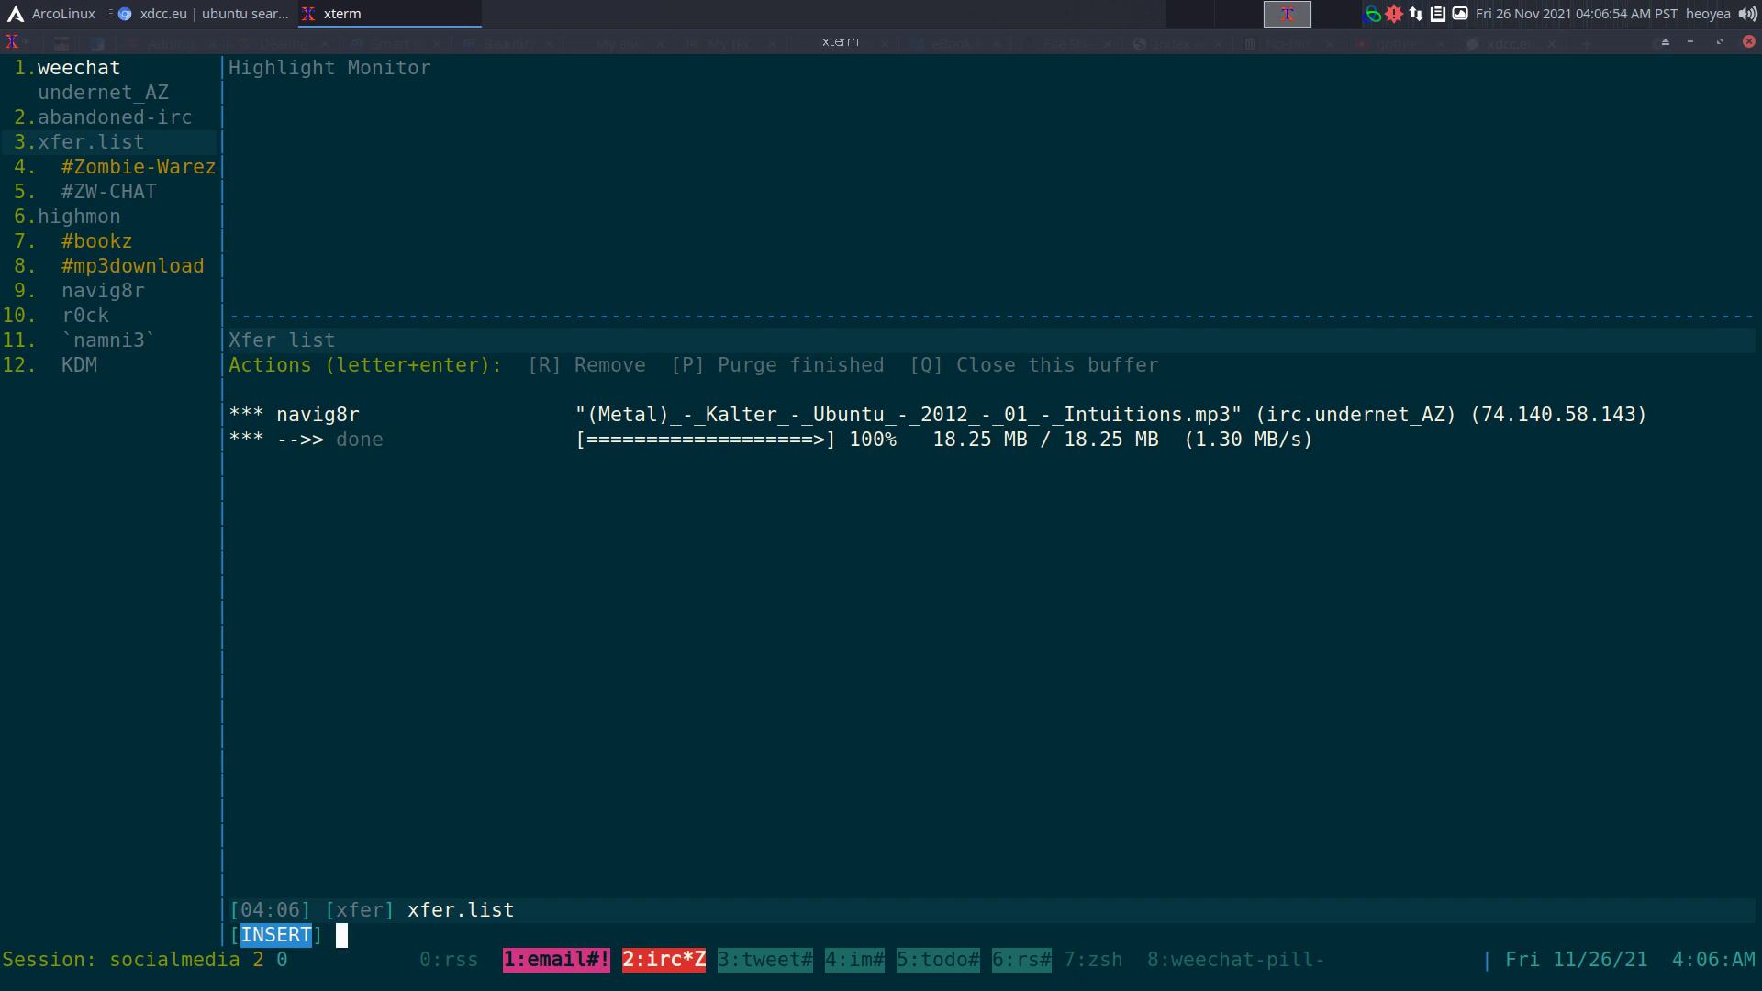
pyautogui.hotkey('alt', '5')
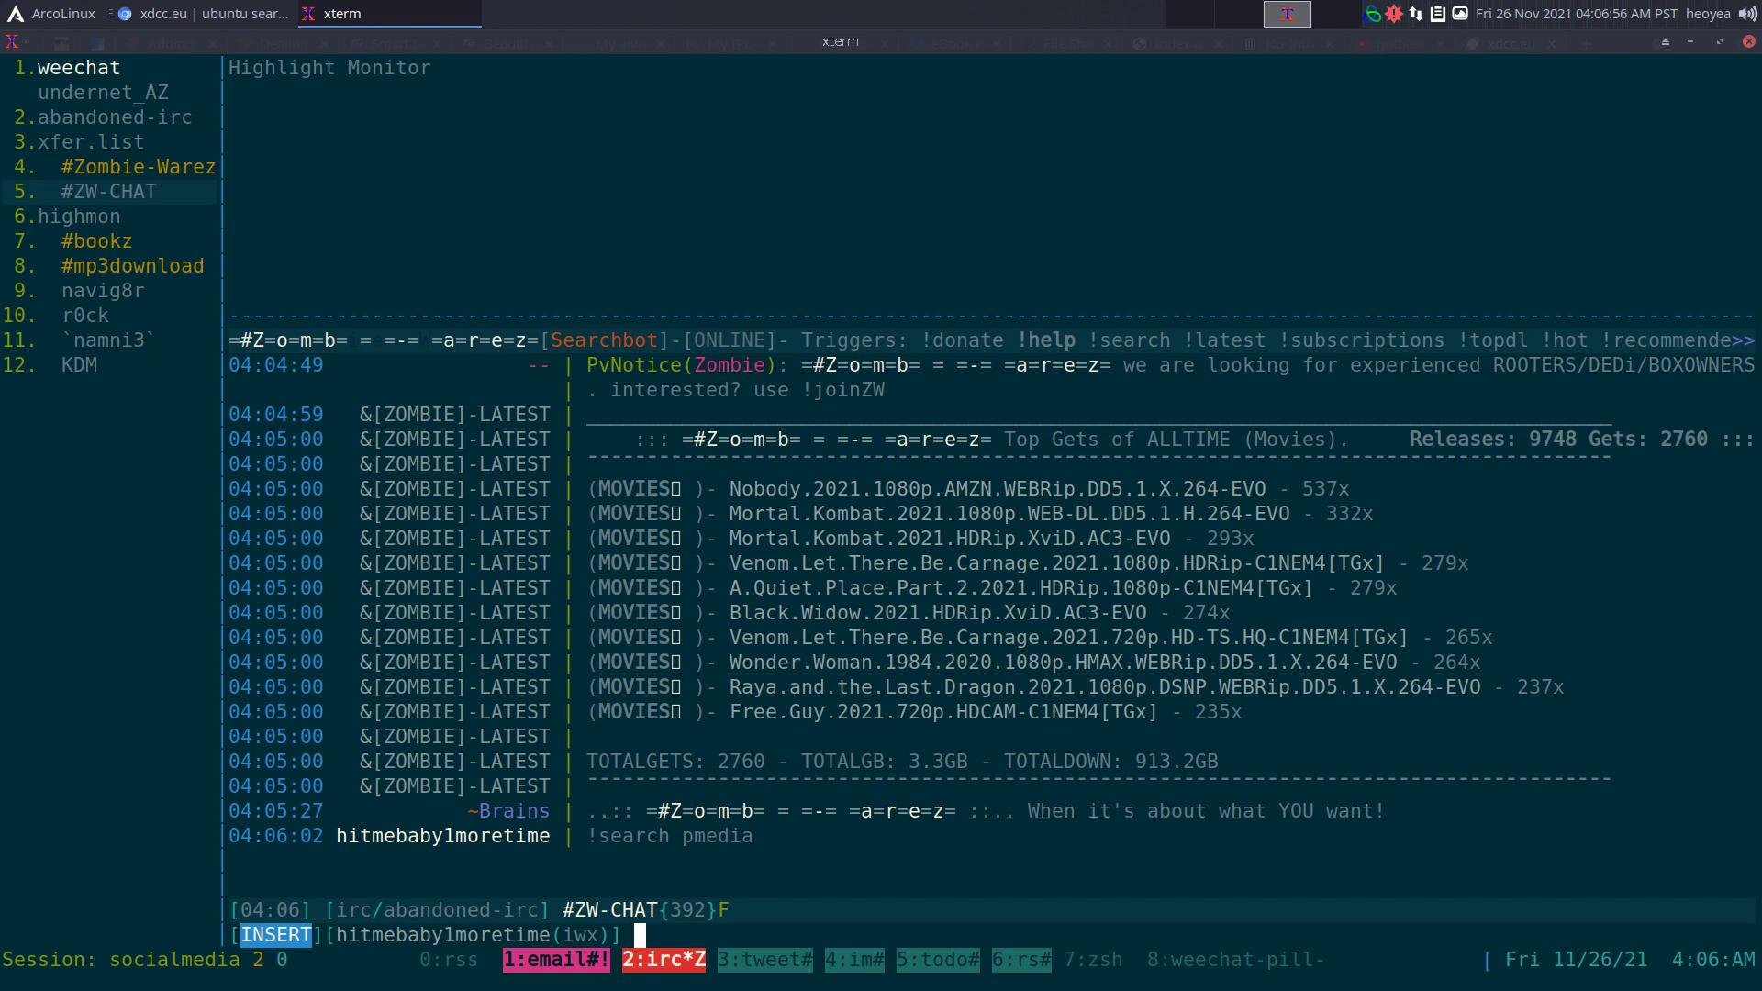
# Switch to the browser to review the xdcc.eu search results for ubuntu, and return to the terminal
pyautogui.hotkey('alt', 'Tab')
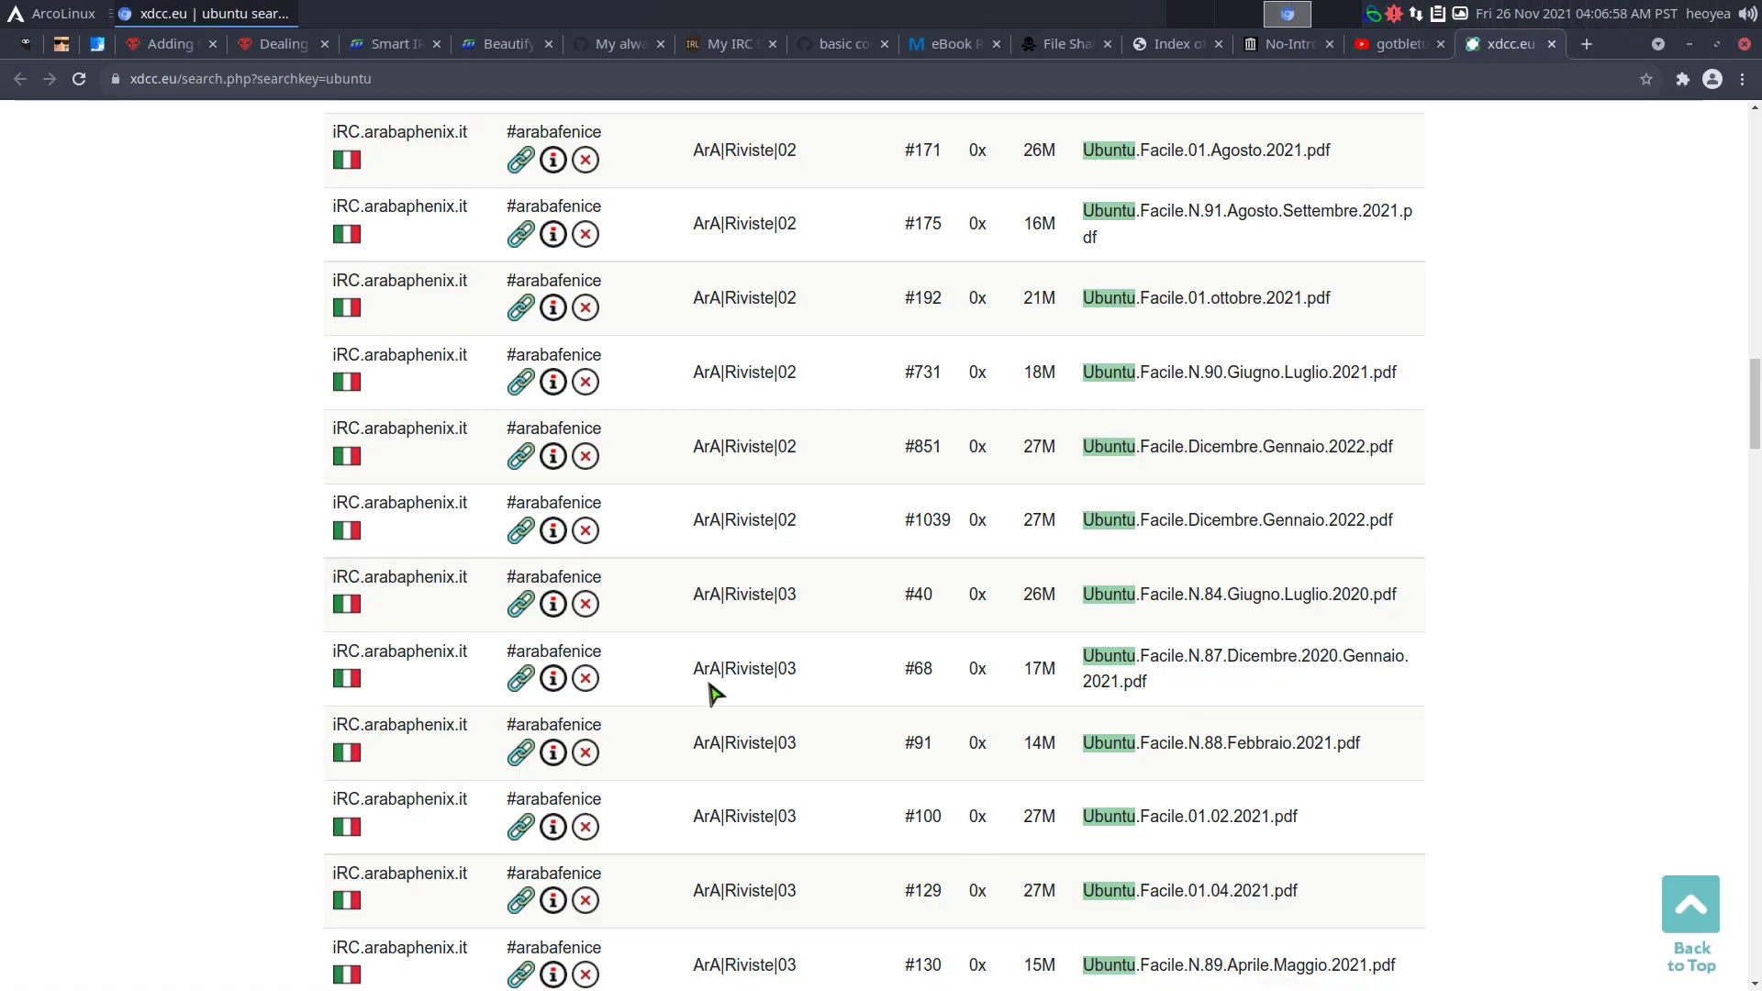
pyautogui.scroll(4, 817, 650)
pyautogui.scroll(-7, 826, 636)
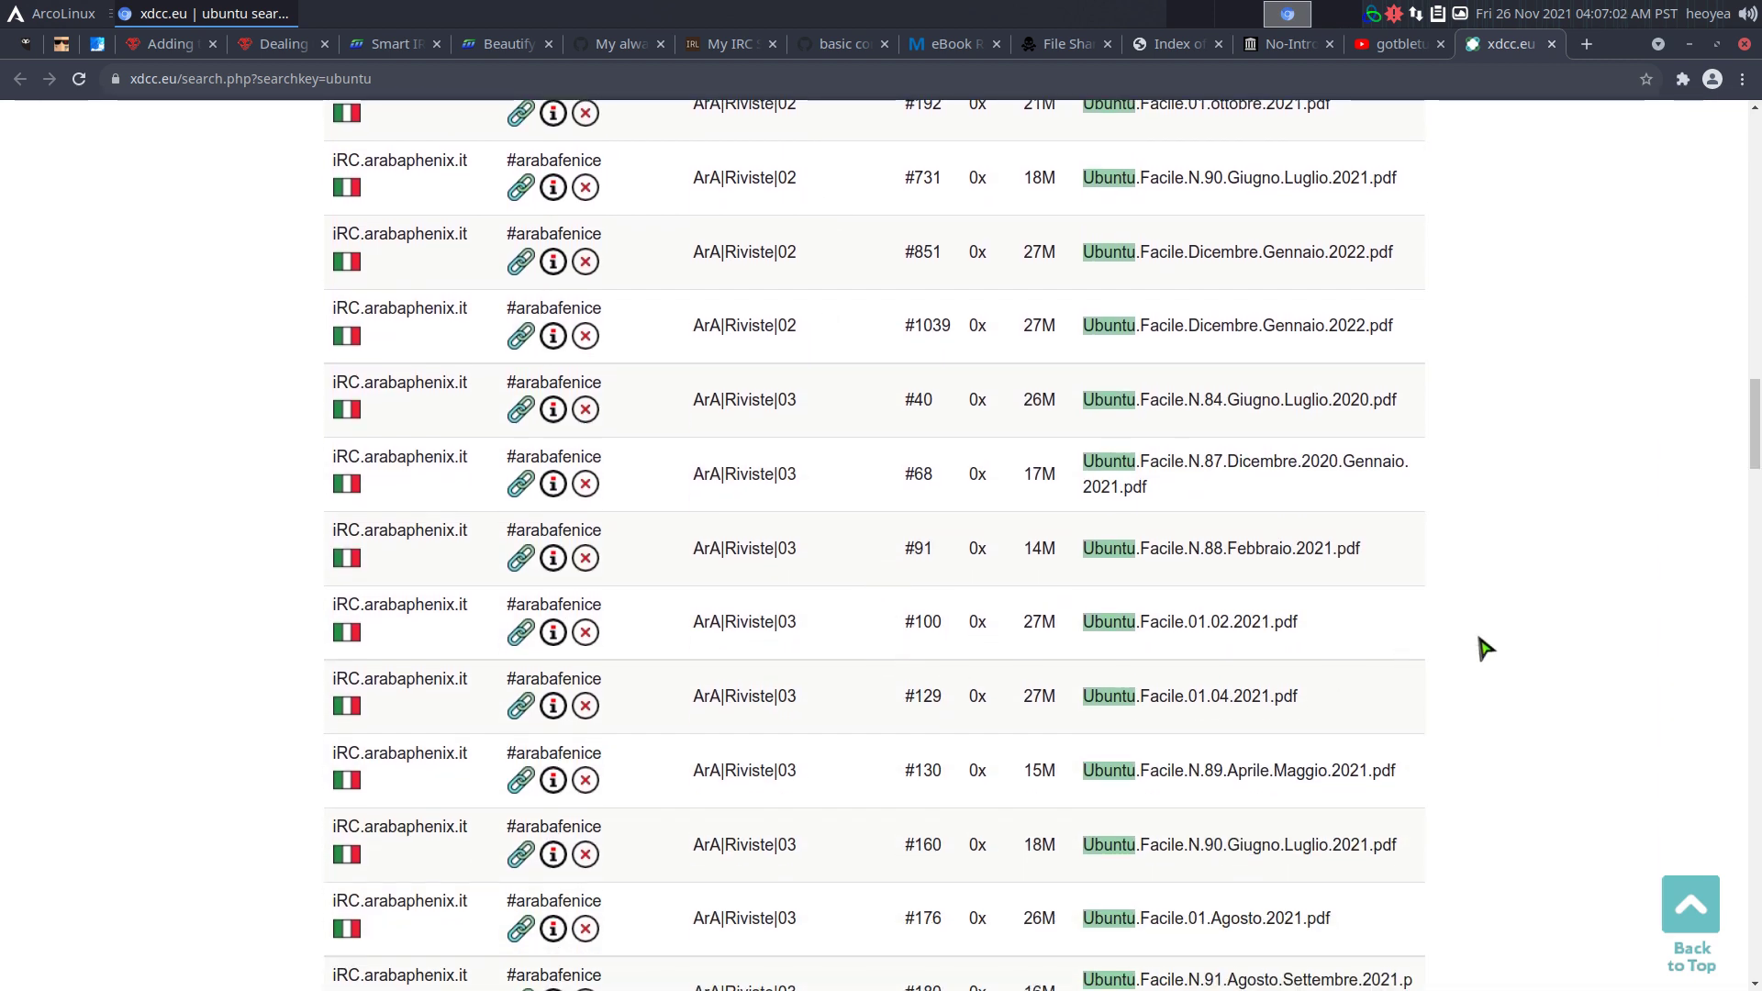
pyautogui.press('F12')
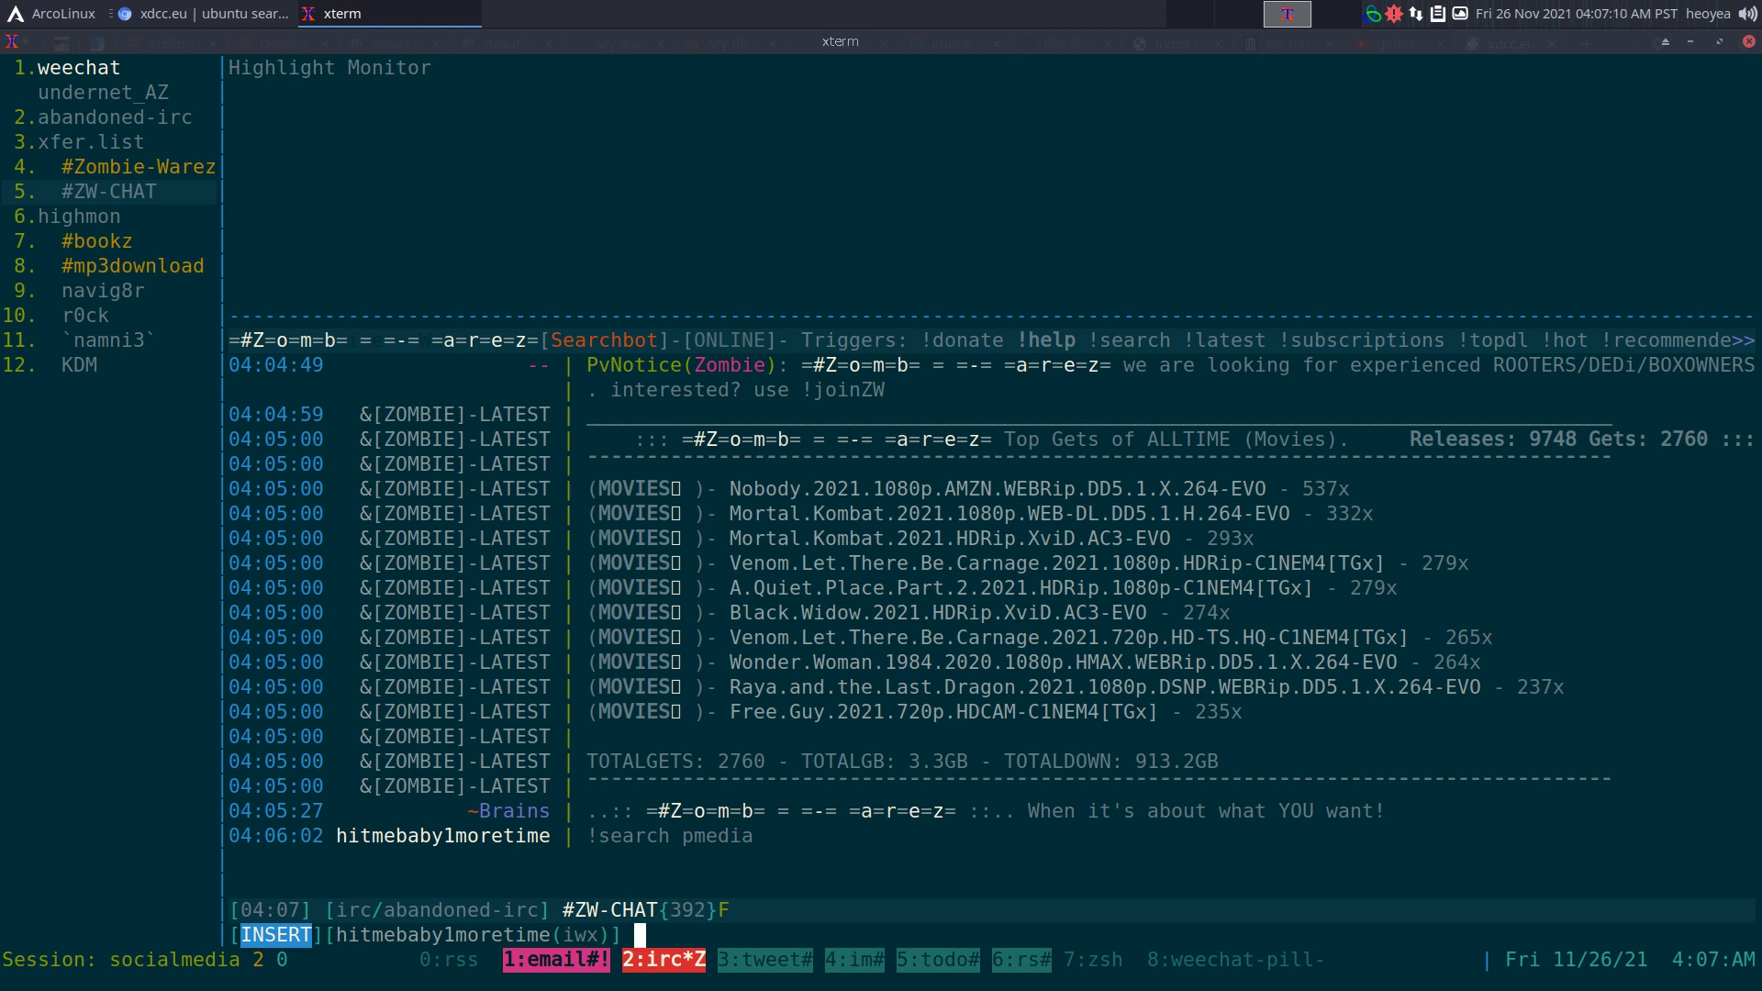
# Switch to the xdcc window of the downloading terminal session
pyautogui.hotkey('alt', 'space')
pyautogui.write('xdc')
pyautogui.press('Return')
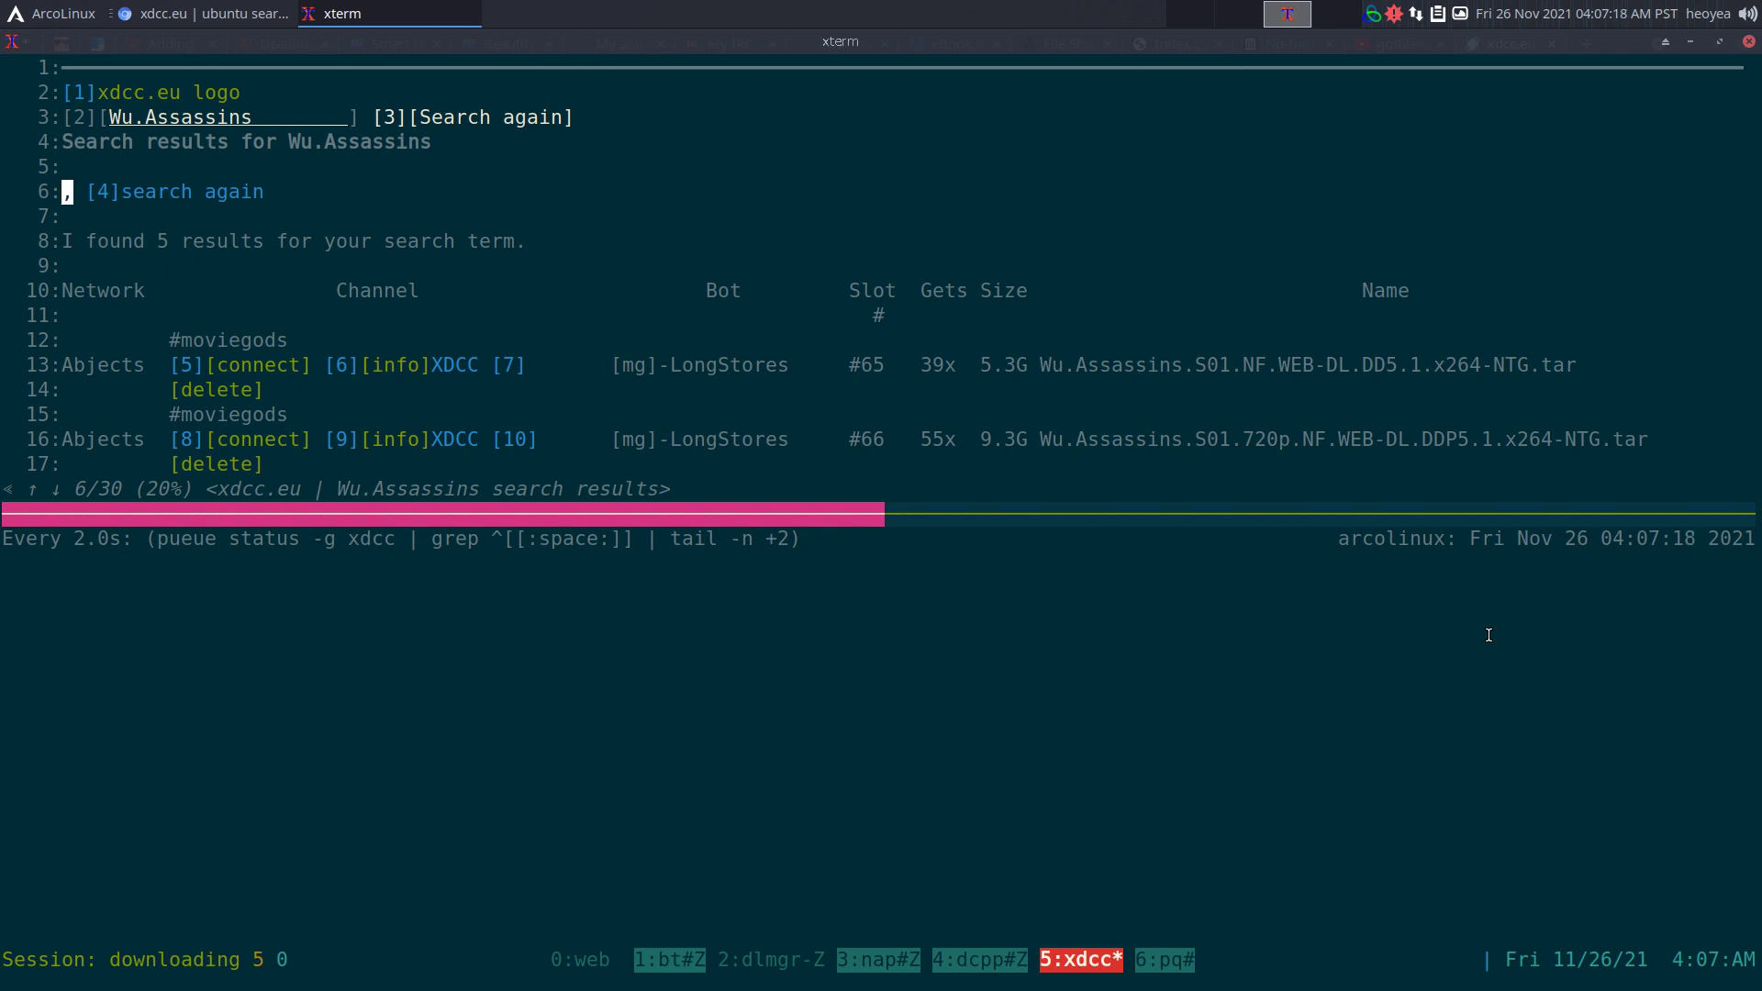
# Search for wallpapers with the xdcceu search engine
pyautogui.write('sxdcc')
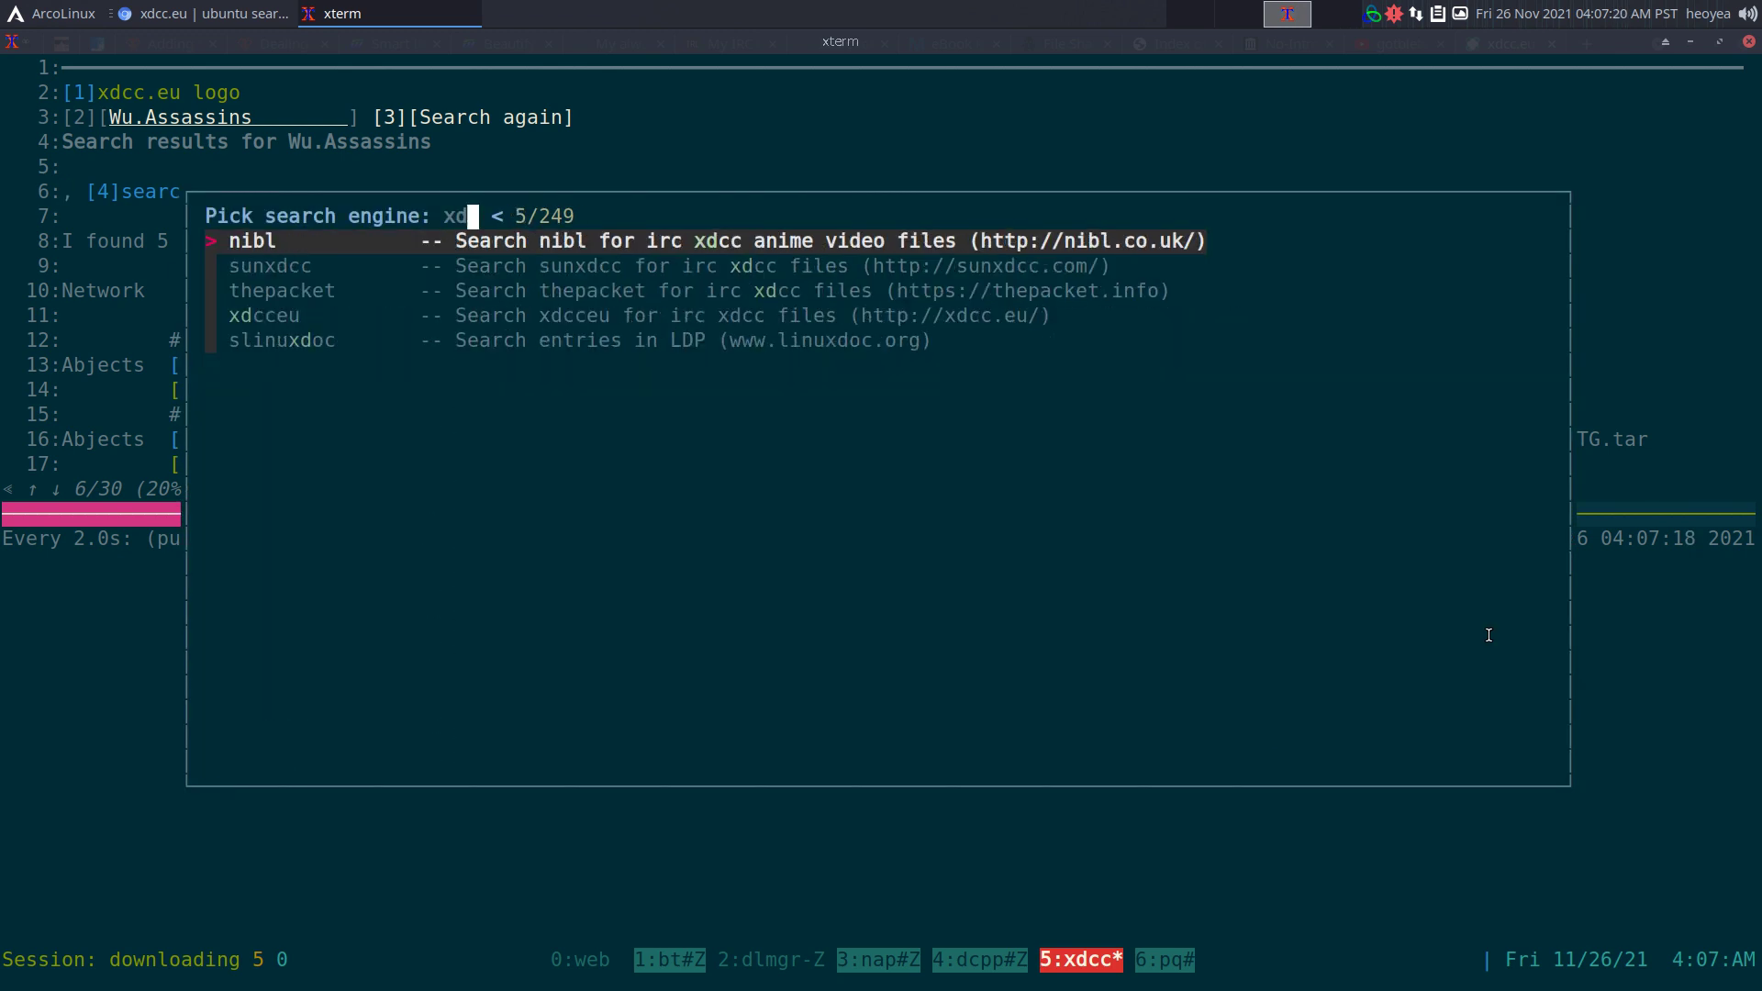
pyautogui.press('Down')
pyautogui.press('Down')
pyautogui.press('Down')
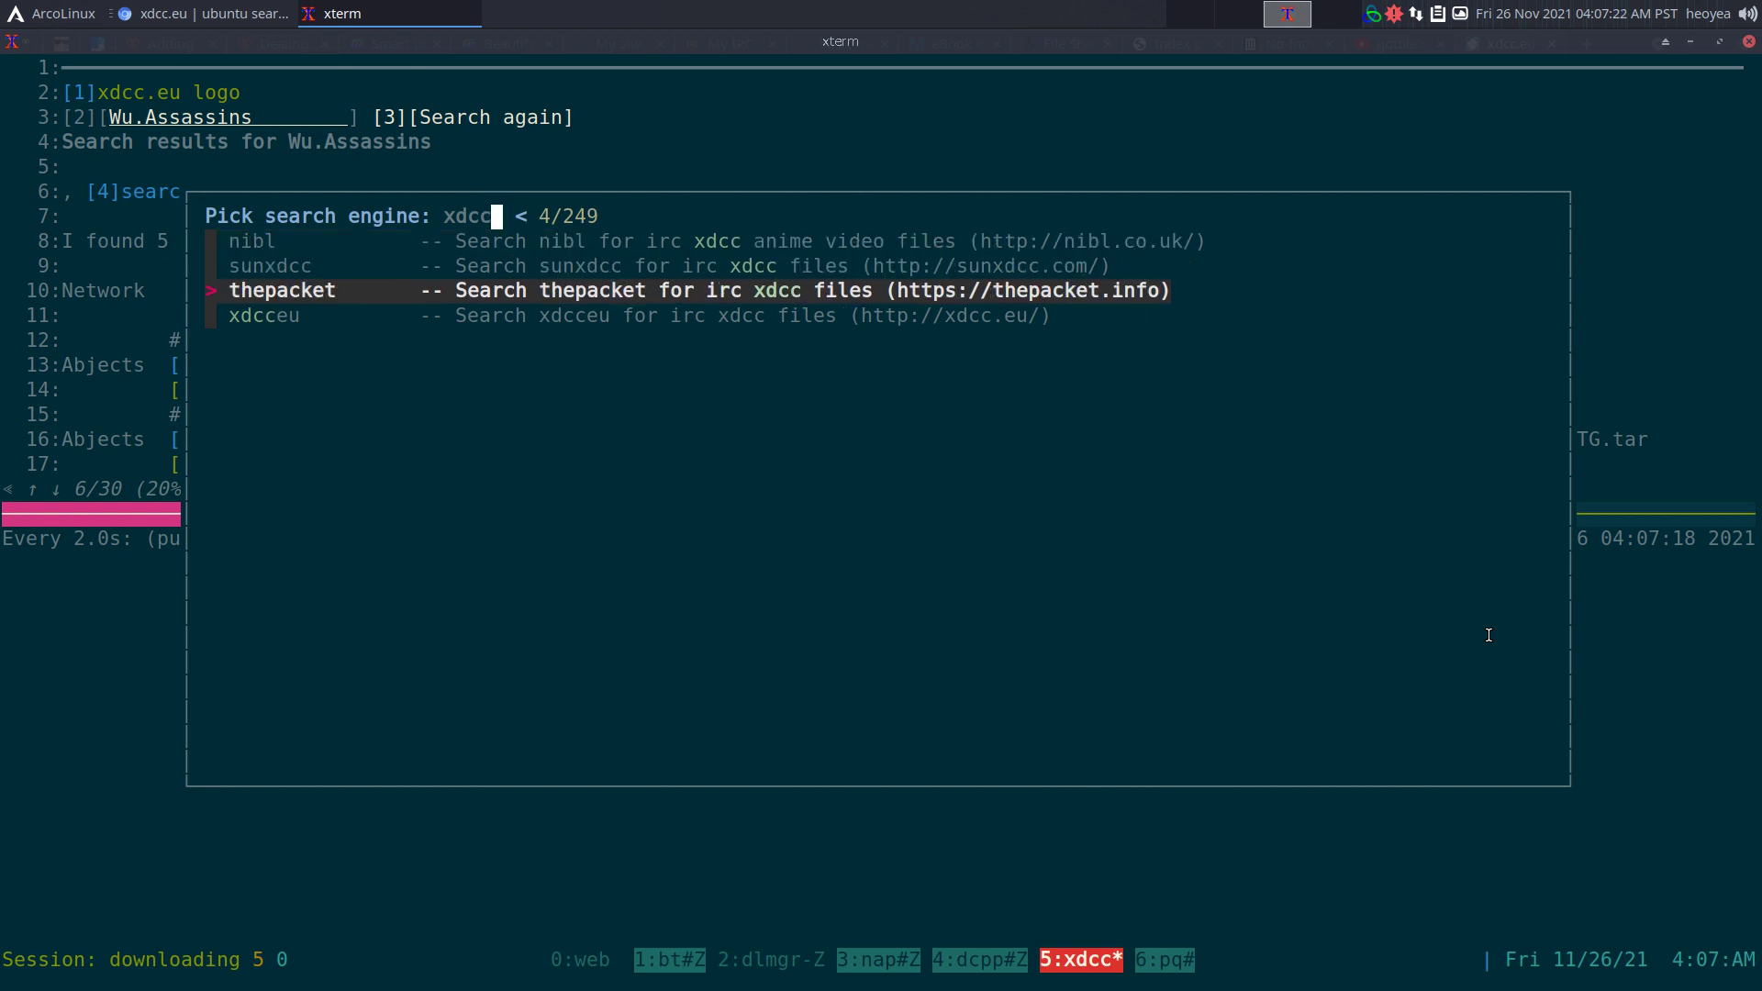
pyautogui.press('Return')
pyautogui.write('wallpapers')
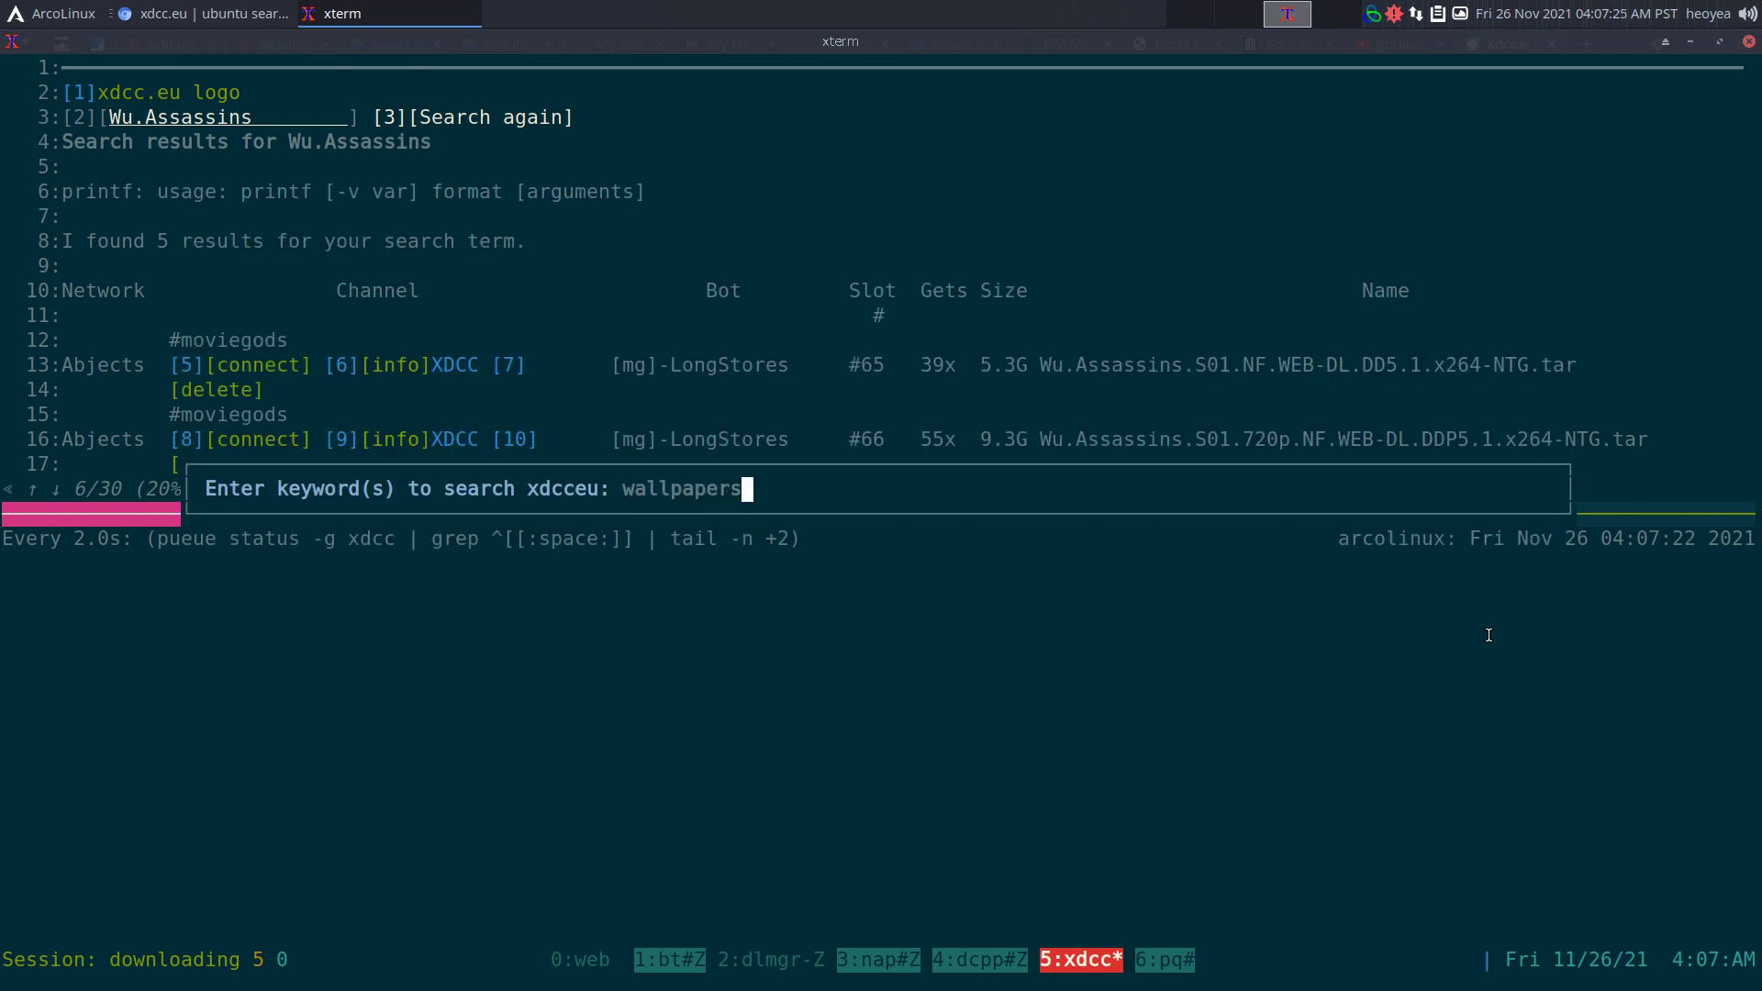
pyautogui.press('Return')
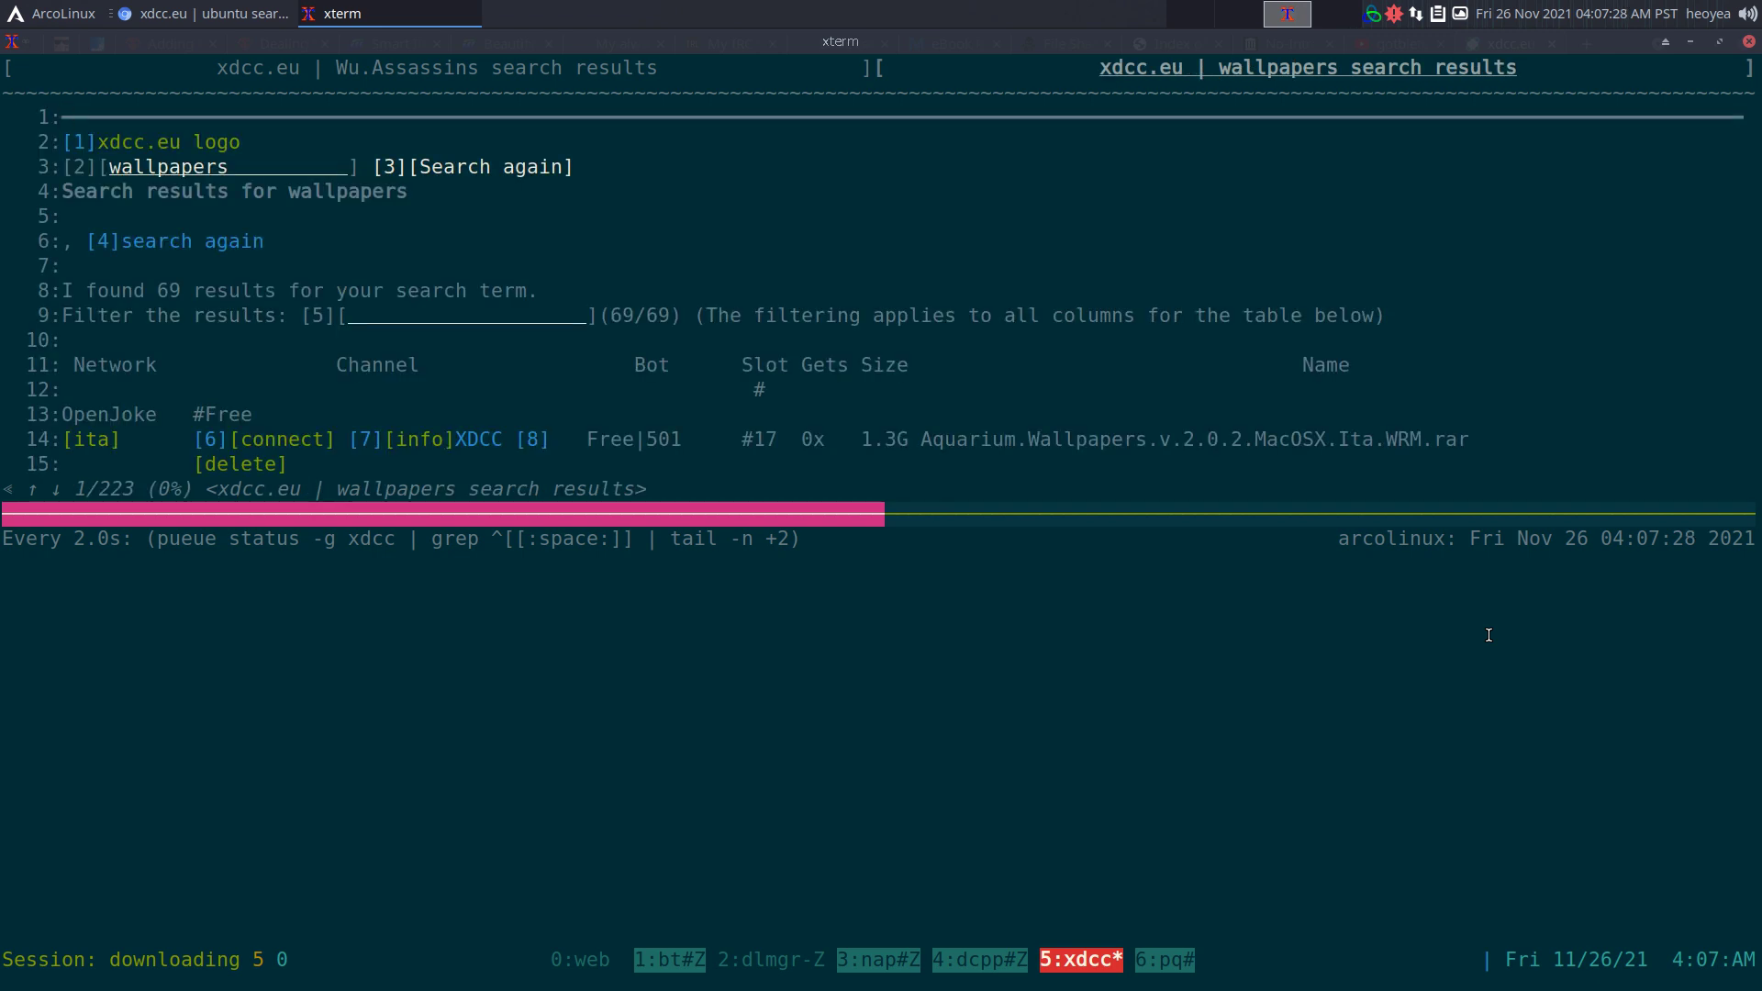
# Start downloading pack #14 from [FutureBot]-[21], [PHOTO].120.Best.Nature.Scenes.Wallpapers.[1600x1200].tar, through its XDCC link in the results
pyautogui.press('space')
pyautogui.press('Up')
pyautogui.press('Up')
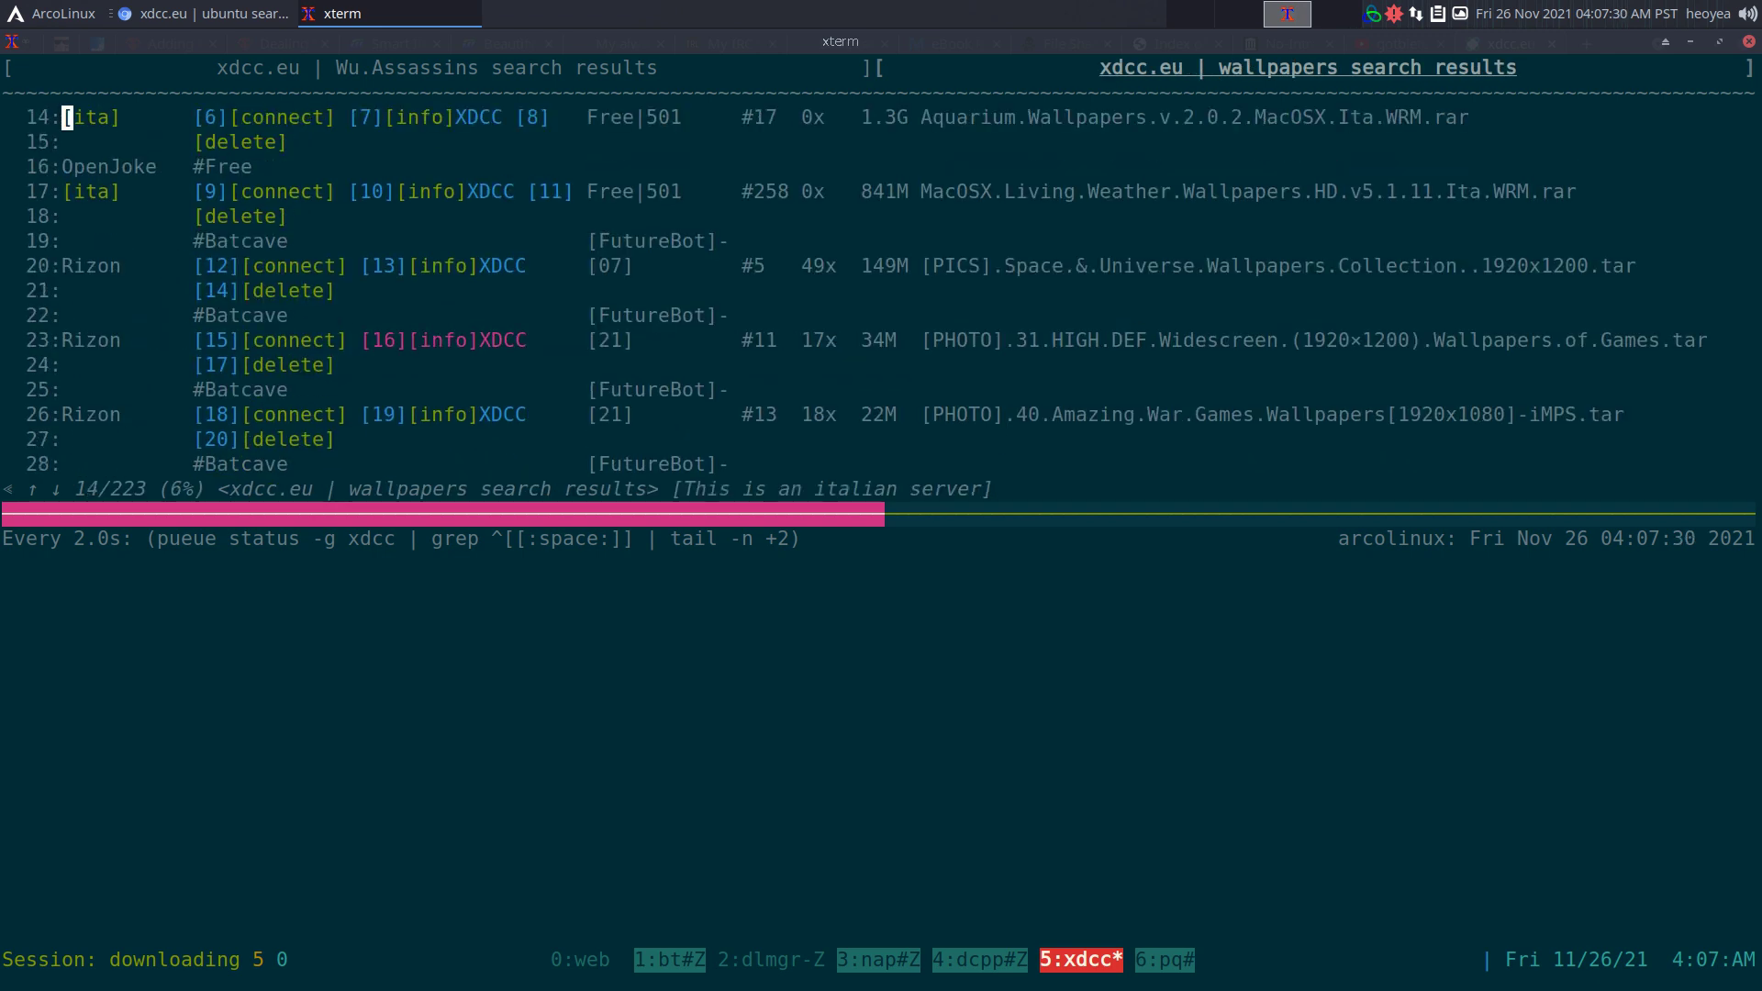
pyautogui.press('Down')
pyautogui.press('Down')
pyautogui.press('Down')
pyautogui.press('Down')
pyautogui.press('Down')
pyautogui.press('Down')
pyautogui.press('Down')
pyautogui.press('Down')
pyautogui.press('Down')
pyautogui.press('Down')
pyautogui.press('Down')
pyautogui.press('Down')
pyautogui.press('Down')
pyautogui.press('Down')
pyautogui.press('Down')
pyautogui.press('Down')
pyautogui.press('Down')
pyautogui.press('Down')
pyautogui.press('Down')
pyautogui.press('Down')
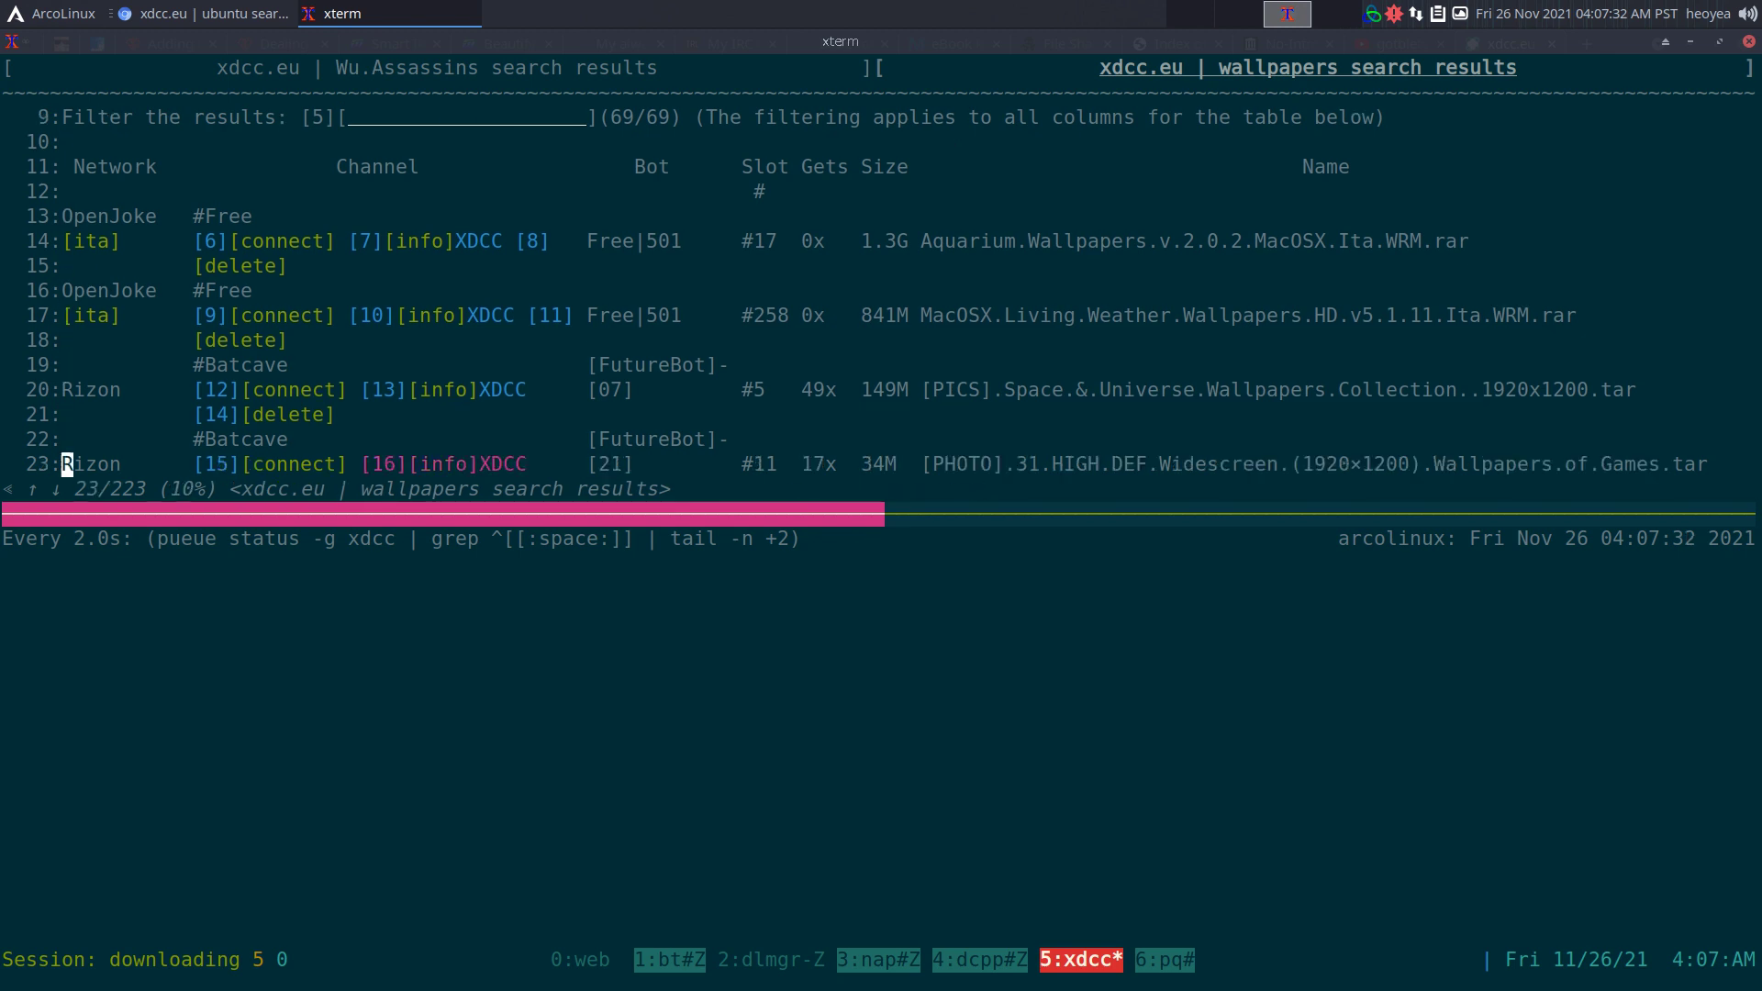
pyautogui.press('Up')
pyautogui.press('Up')
pyautogui.press('Up')
pyautogui.press('Up')
pyautogui.press('Up')
pyautogui.press('Up')
pyautogui.press('Right')
pyautogui.press('Right')
pyautogui.press('Right')
pyautogui.press('Right')
pyautogui.press('Right')
pyautogui.press('Right')
pyautogui.press('Right')
pyautogui.press('Right')
pyautogui.press('Right')
pyautogui.press('Right')
pyautogui.press('Right')
pyautogui.press('Right')
pyautogui.press('Right')
pyautogui.press('Right')
pyautogui.press('Right')
pyautogui.press('Right')
pyautogui.press('Right')
pyautogui.press('Right')
pyautogui.press('Right')
pyautogui.press('Right')
pyautogui.press('Right')
pyautogui.press('Right')
pyautogui.press('Right')
pyautogui.press('Right')
pyautogui.press('Right')
pyautogui.press('Right')
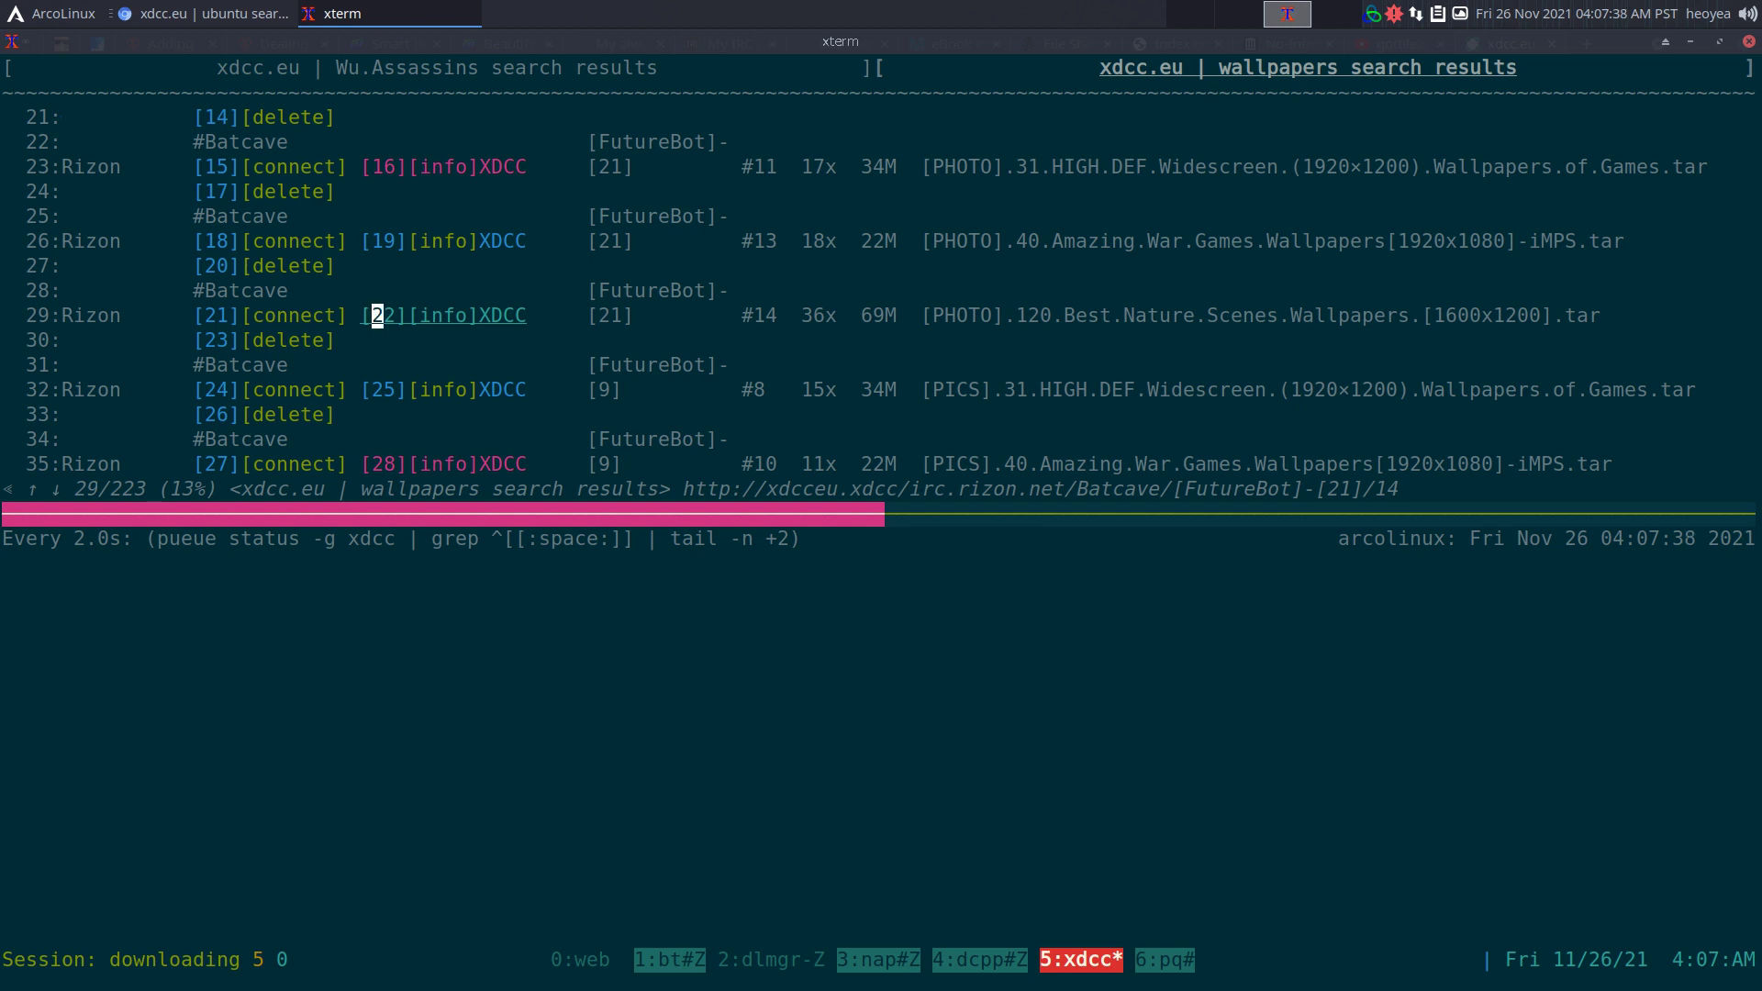
pyautogui.press('Return')
# Queue pack #13 from [FutureBot]-[21], [PHOTO].40.Amazing.War.Games.Wallpapers[1920x1080]-iMPS.tar, through its XDCC link
pyautogui.press('Up')
pyautogui.press('Up')
pyautogui.press('Up')
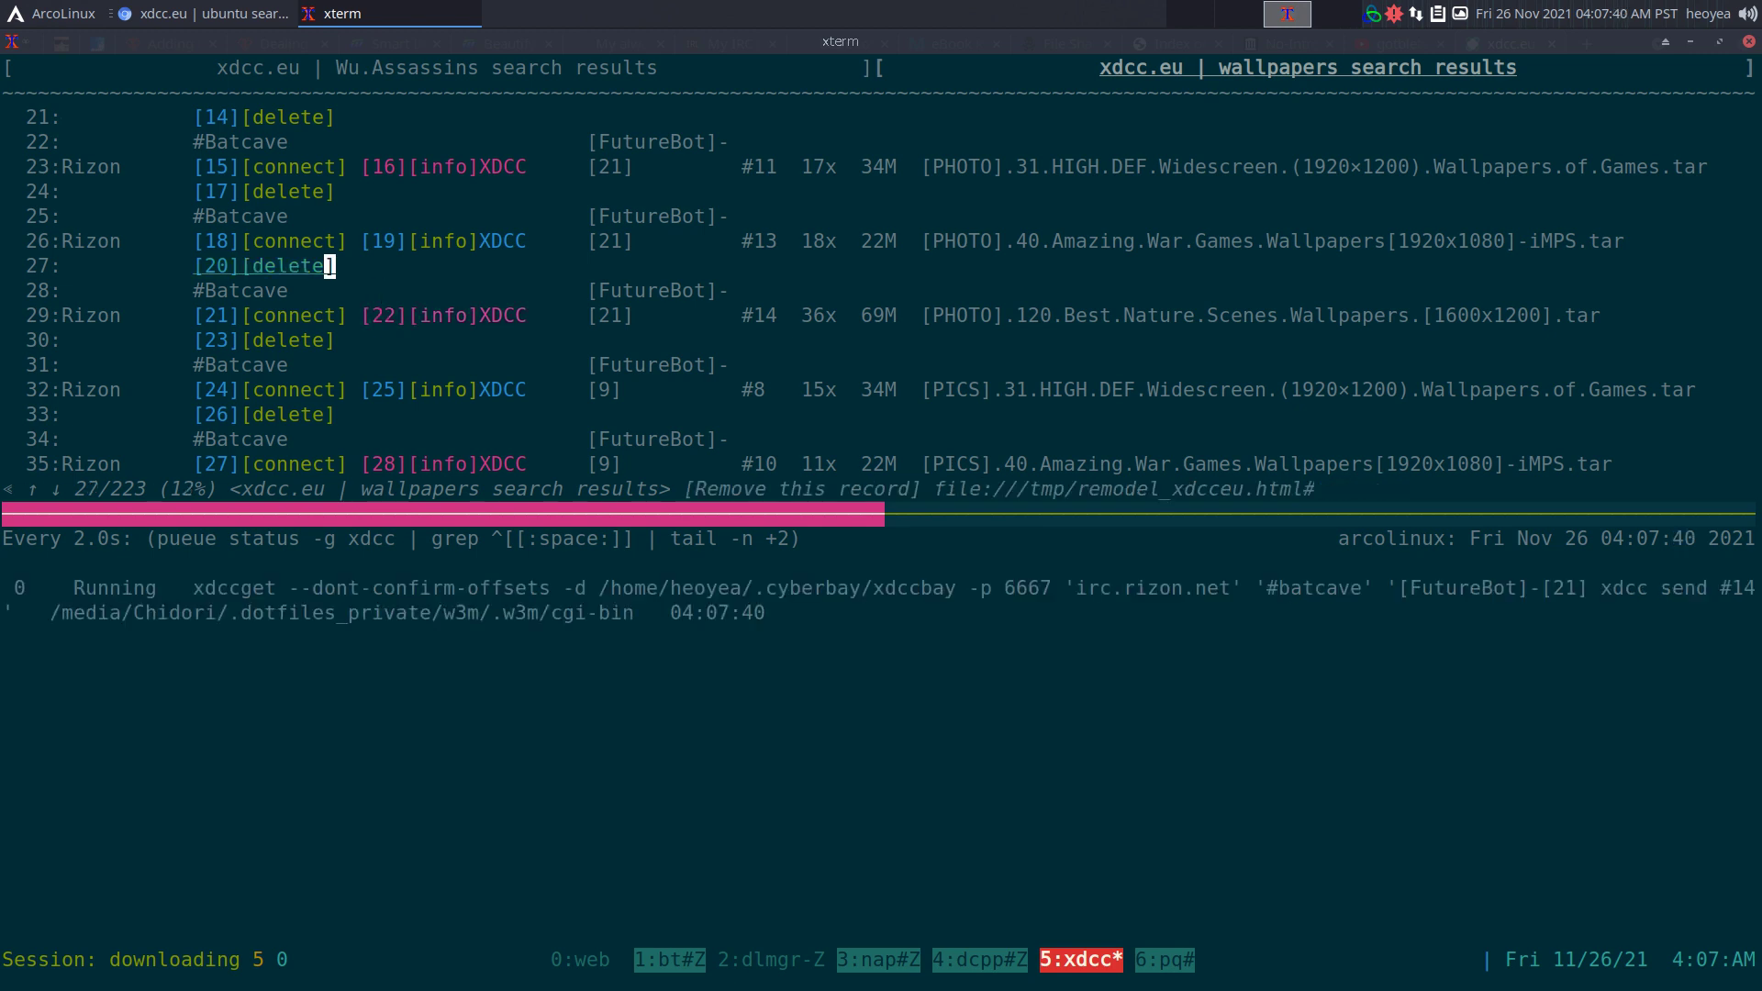
pyautogui.press('Right')
pyautogui.press('Return')
# Queue pack #8 from [FutureBot]-[9], [PICS].31.HIGH.DEF.Widescreen.(1920×1200).Wallpapers.of.Games.tar, through its XDCC link
pyautogui.press('Down')
pyautogui.press('Down')
pyautogui.press('Down')
pyautogui.press('Down')
pyautogui.press('Down')
pyautogui.press('Down')
pyautogui.press('Down')
pyautogui.press('Down')
pyautogui.press('Down')
pyautogui.press('Down')
pyautogui.press('Down')
pyautogui.press('Down')
pyautogui.press('Down')
pyautogui.press('Down')
pyautogui.press('Up')
pyautogui.press('Up')
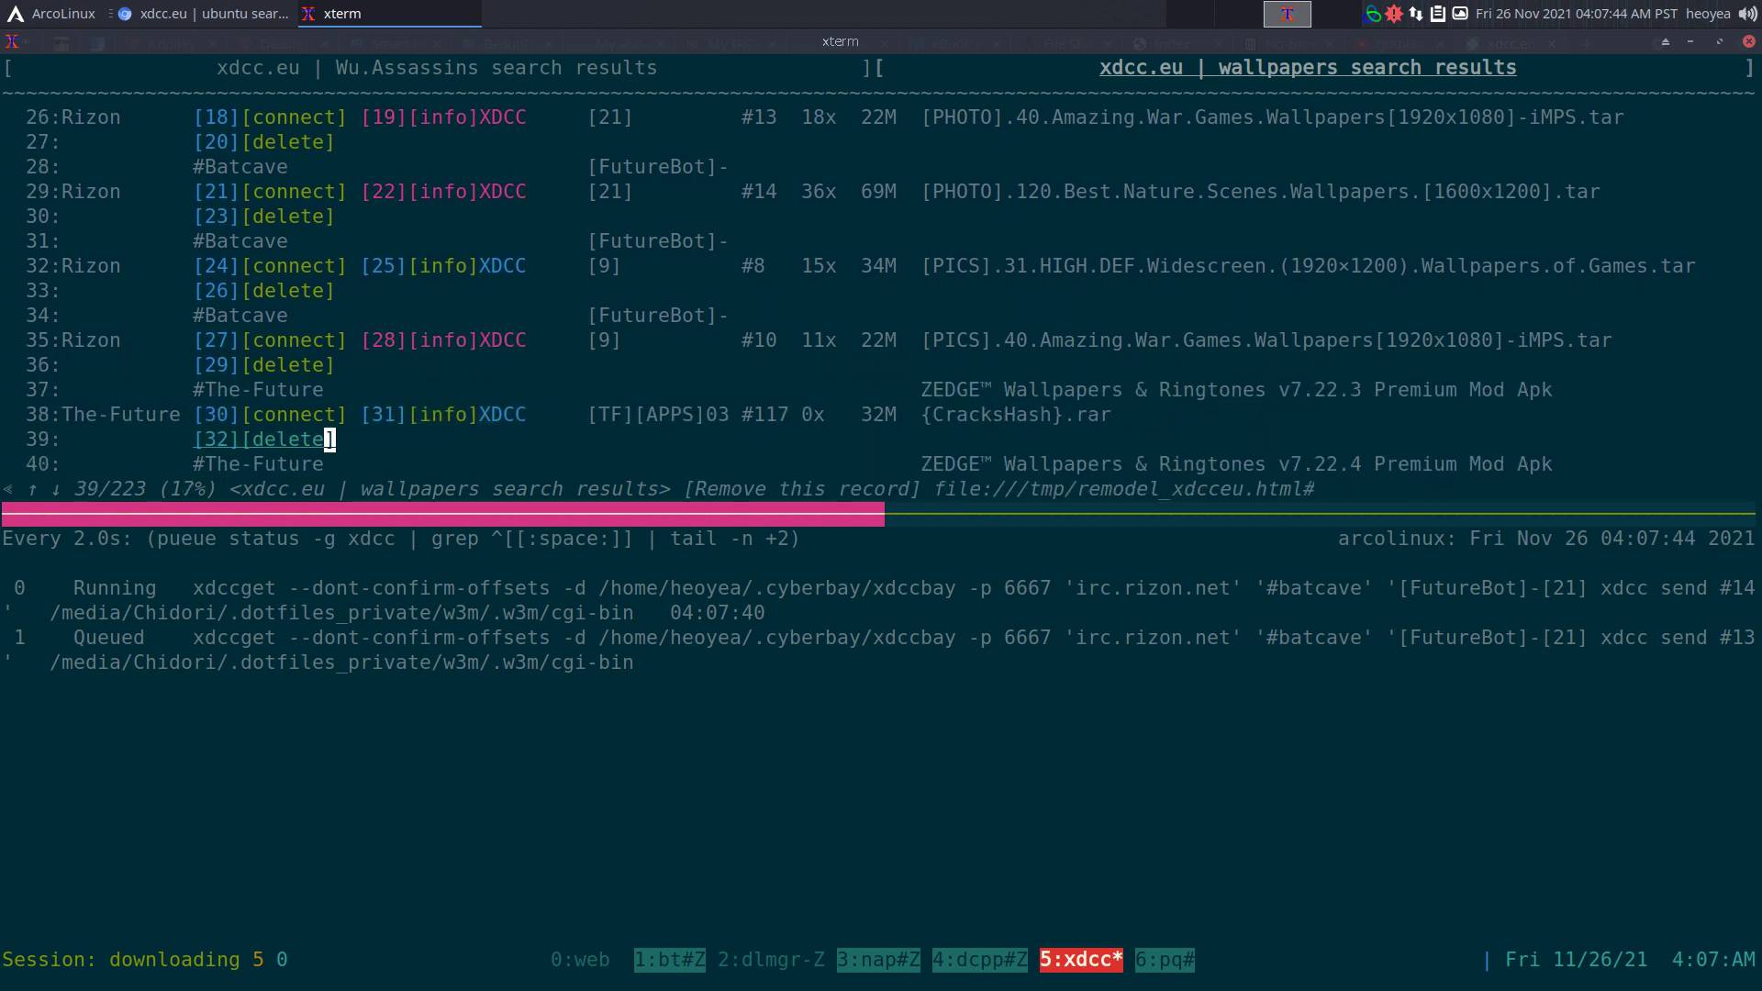
pyautogui.press('Up')
pyautogui.press('Up')
pyautogui.press('Up')
pyautogui.press('Up')
pyautogui.press('Up')
pyautogui.press('Up')
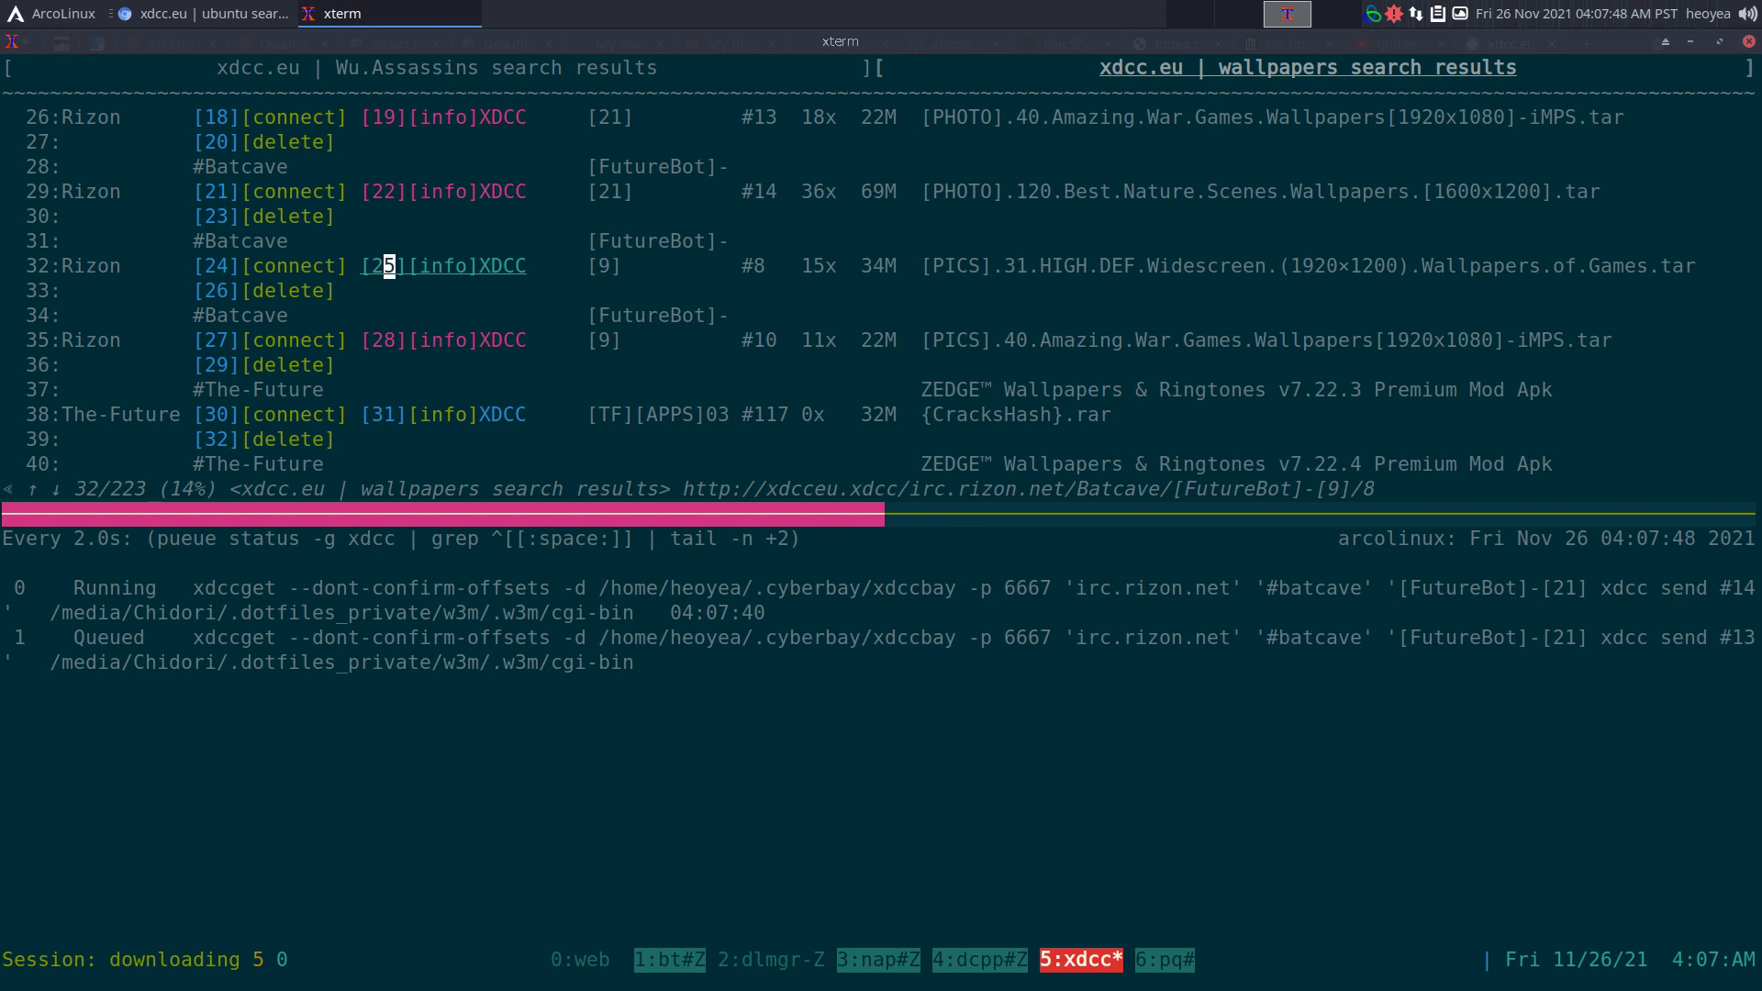
pyautogui.press('Return')
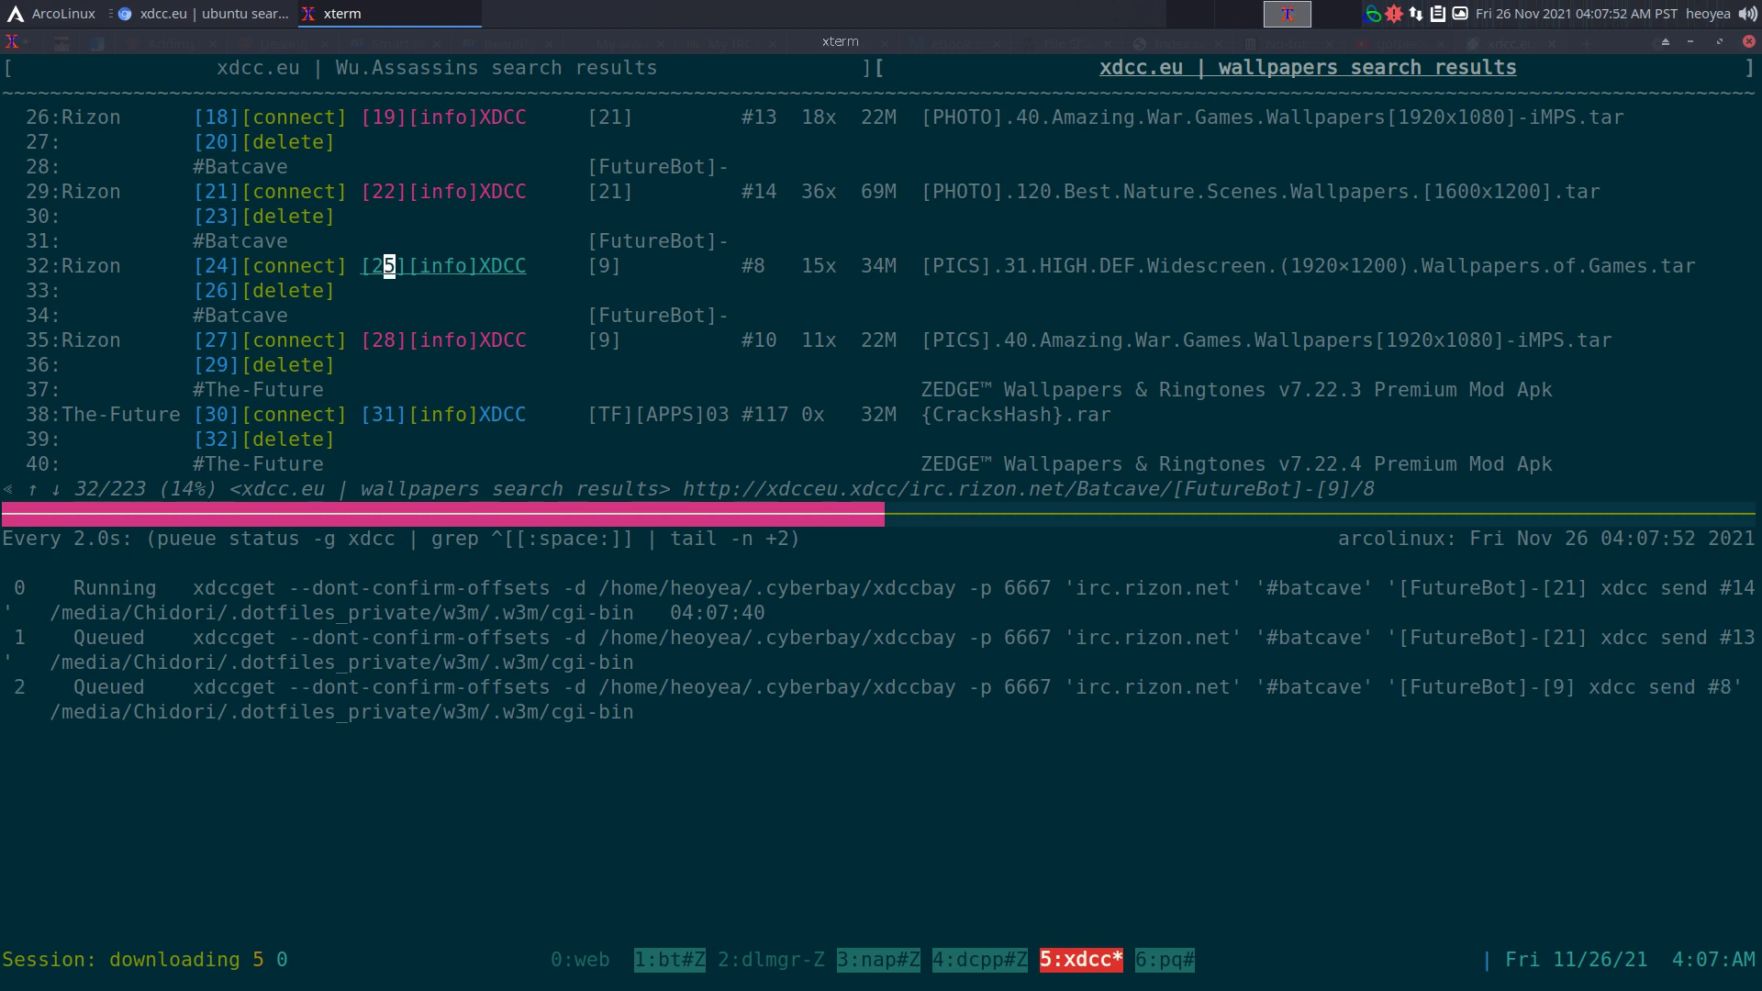
# Return to the socialmedia session and quit WeeChat from its core buffer
pyautogui.moveTo(536, 573); pyautogui.dragTo(942, 591)
pyautogui.hotkey('ctrl', 'b')
pyautogui.press(')')
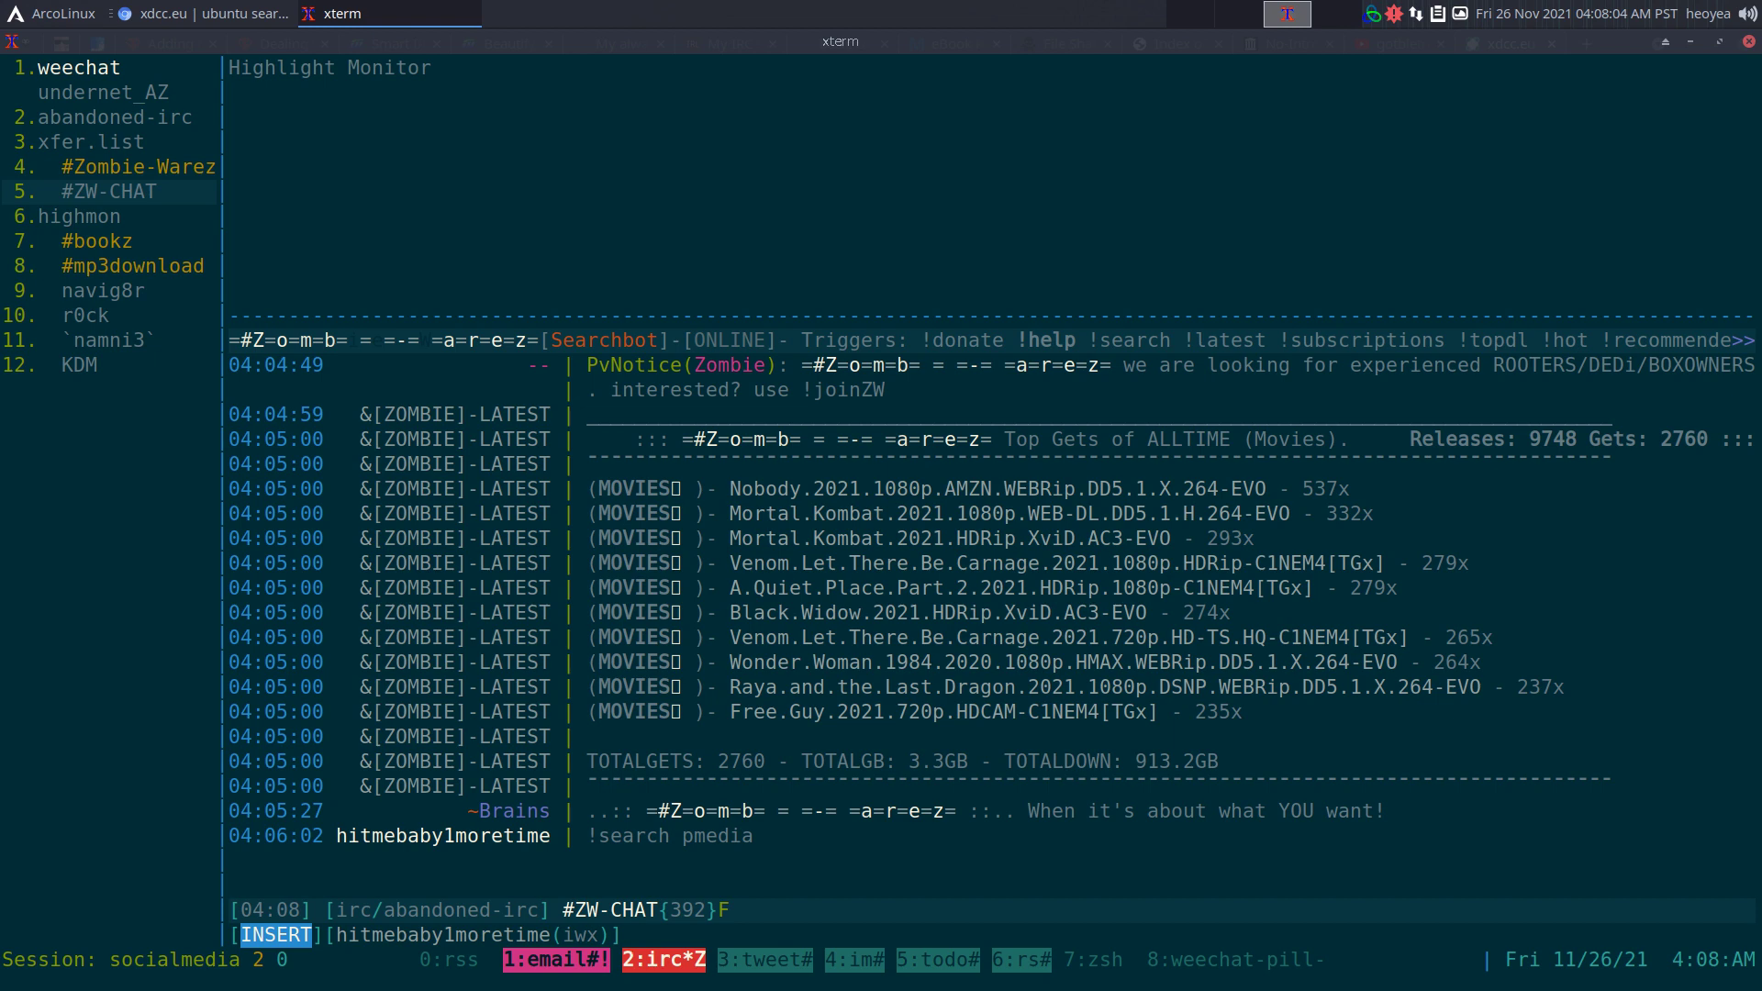
pyautogui.hotkey('alt', '1')
pyautogui.write('/quiet')
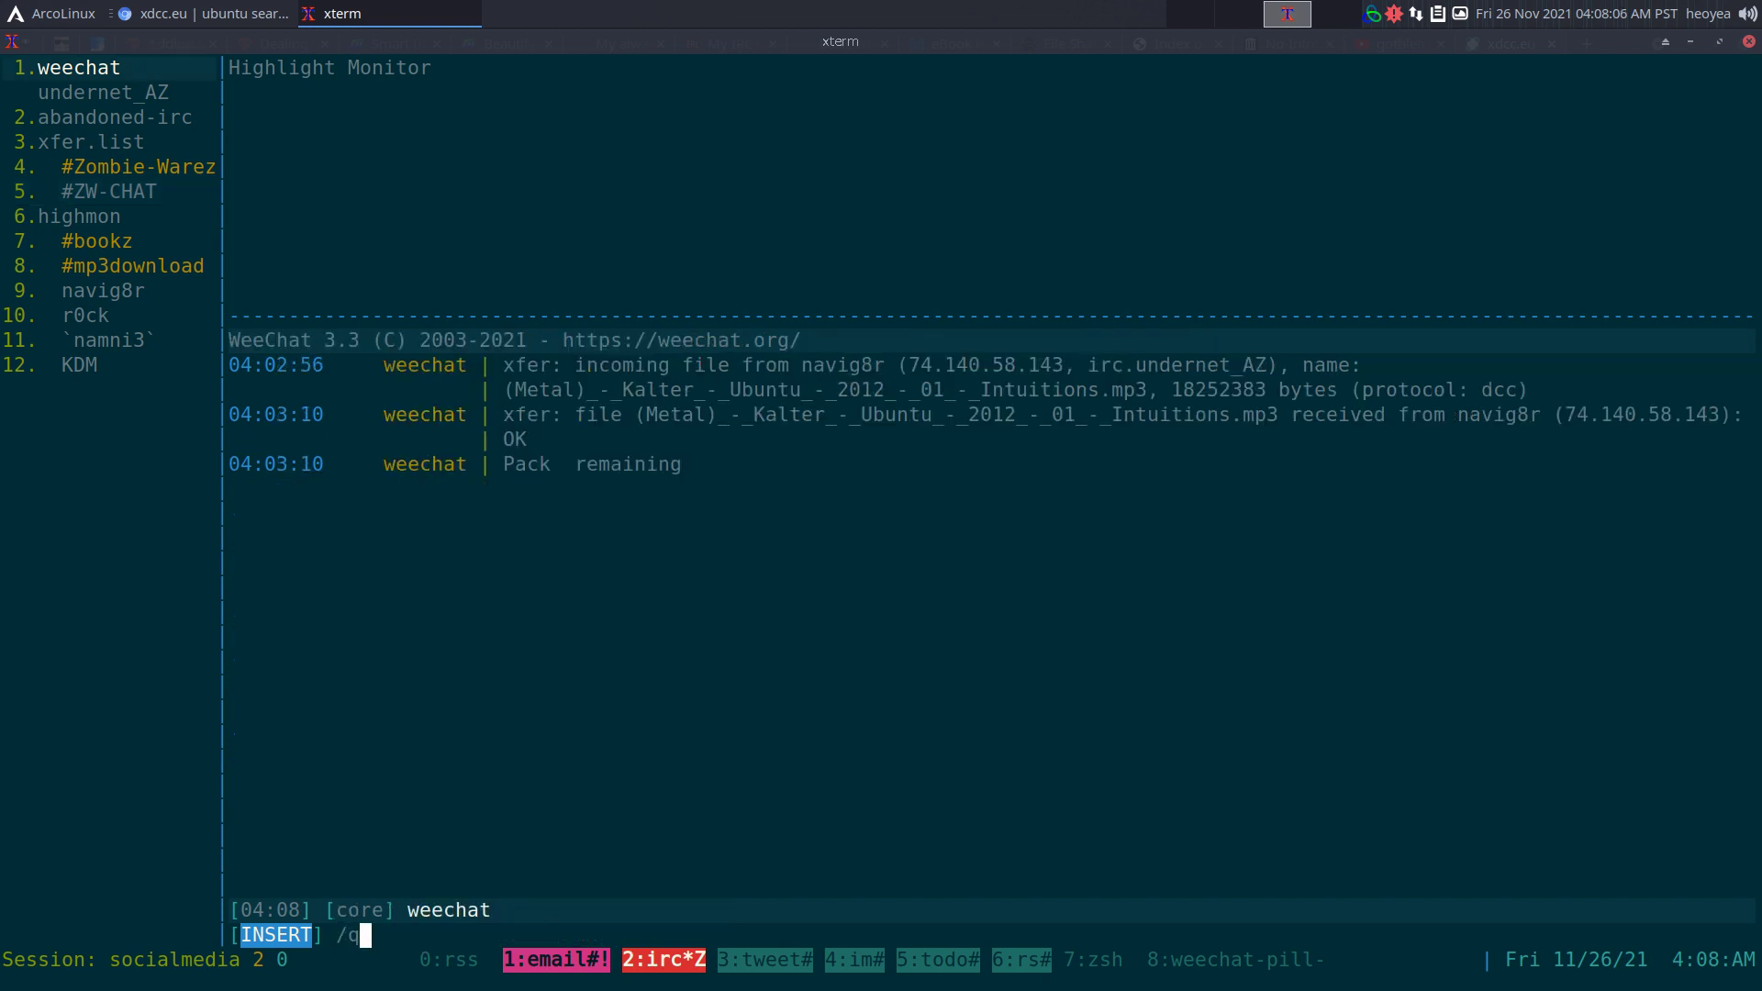
pyautogui.press('BackSpace')
pyautogui.press('BackSpace')
pyautogui.press('BackSpace')
pyautogui.write('t')
pyautogui.press('Return')
# Return to the downloading session and examine the status of the three xdccget jobs in the queue
pyautogui.hotkey('ctrl', 'b')
pyautogui.press(')')
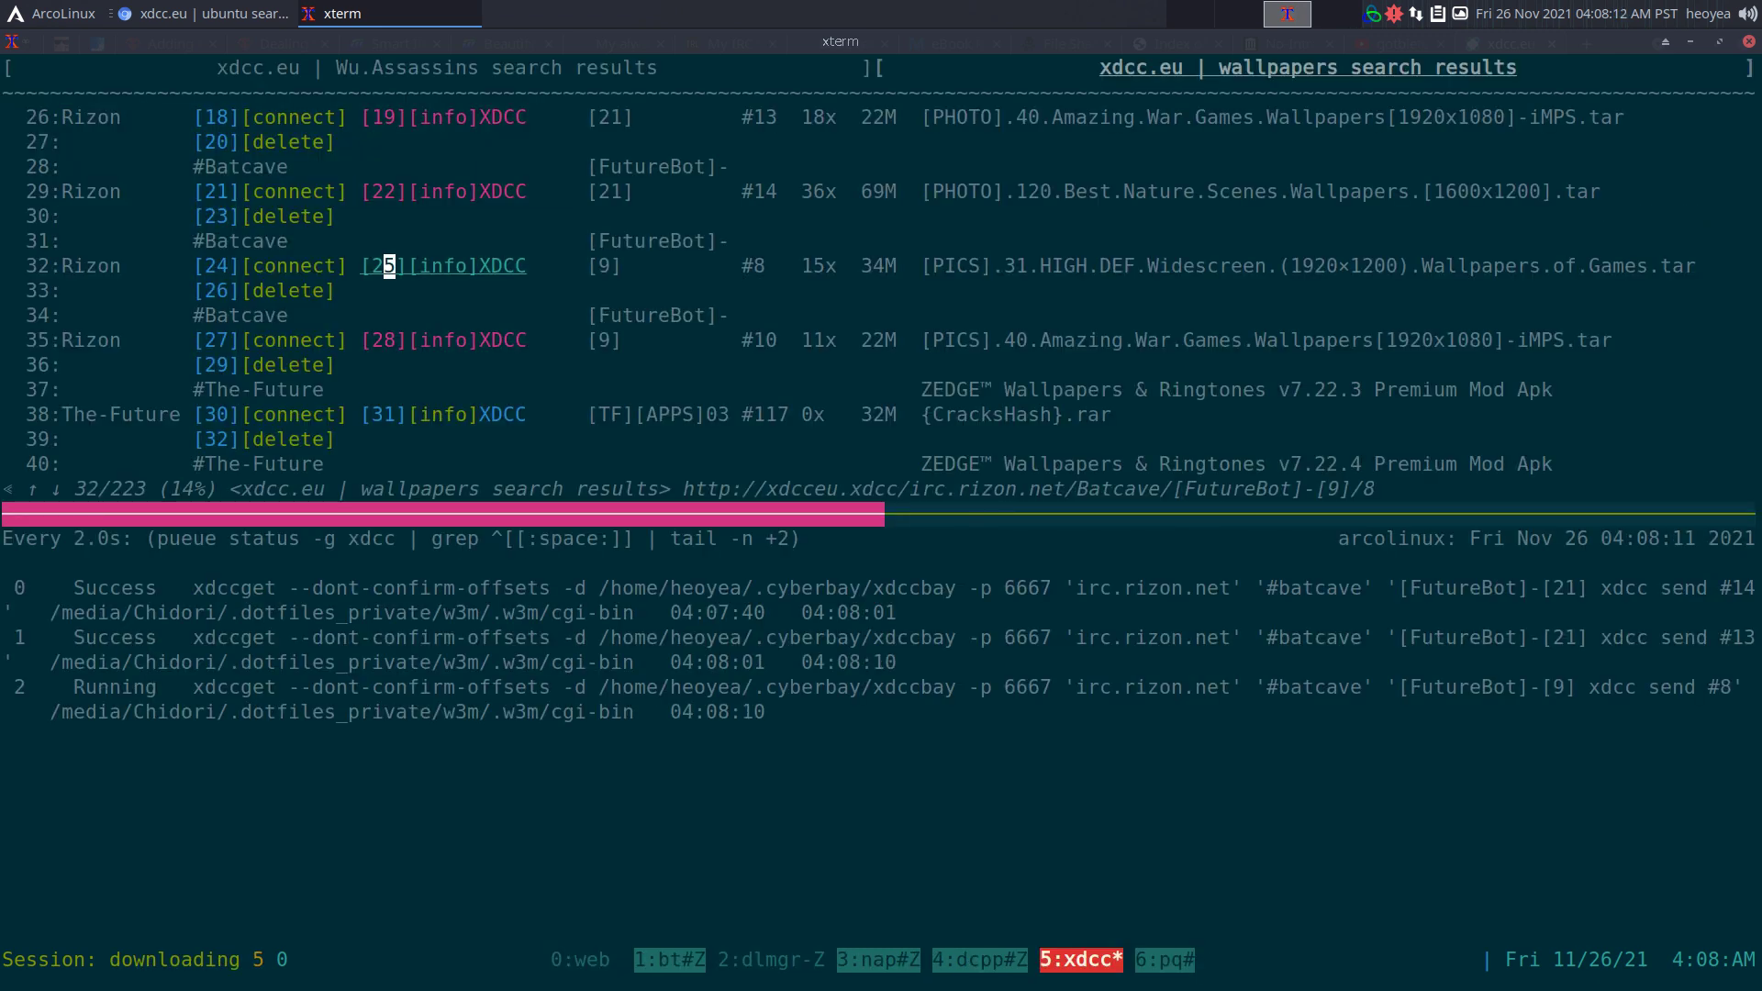
pyautogui.moveTo(73, 587); pyautogui.dragTo(354, 576)
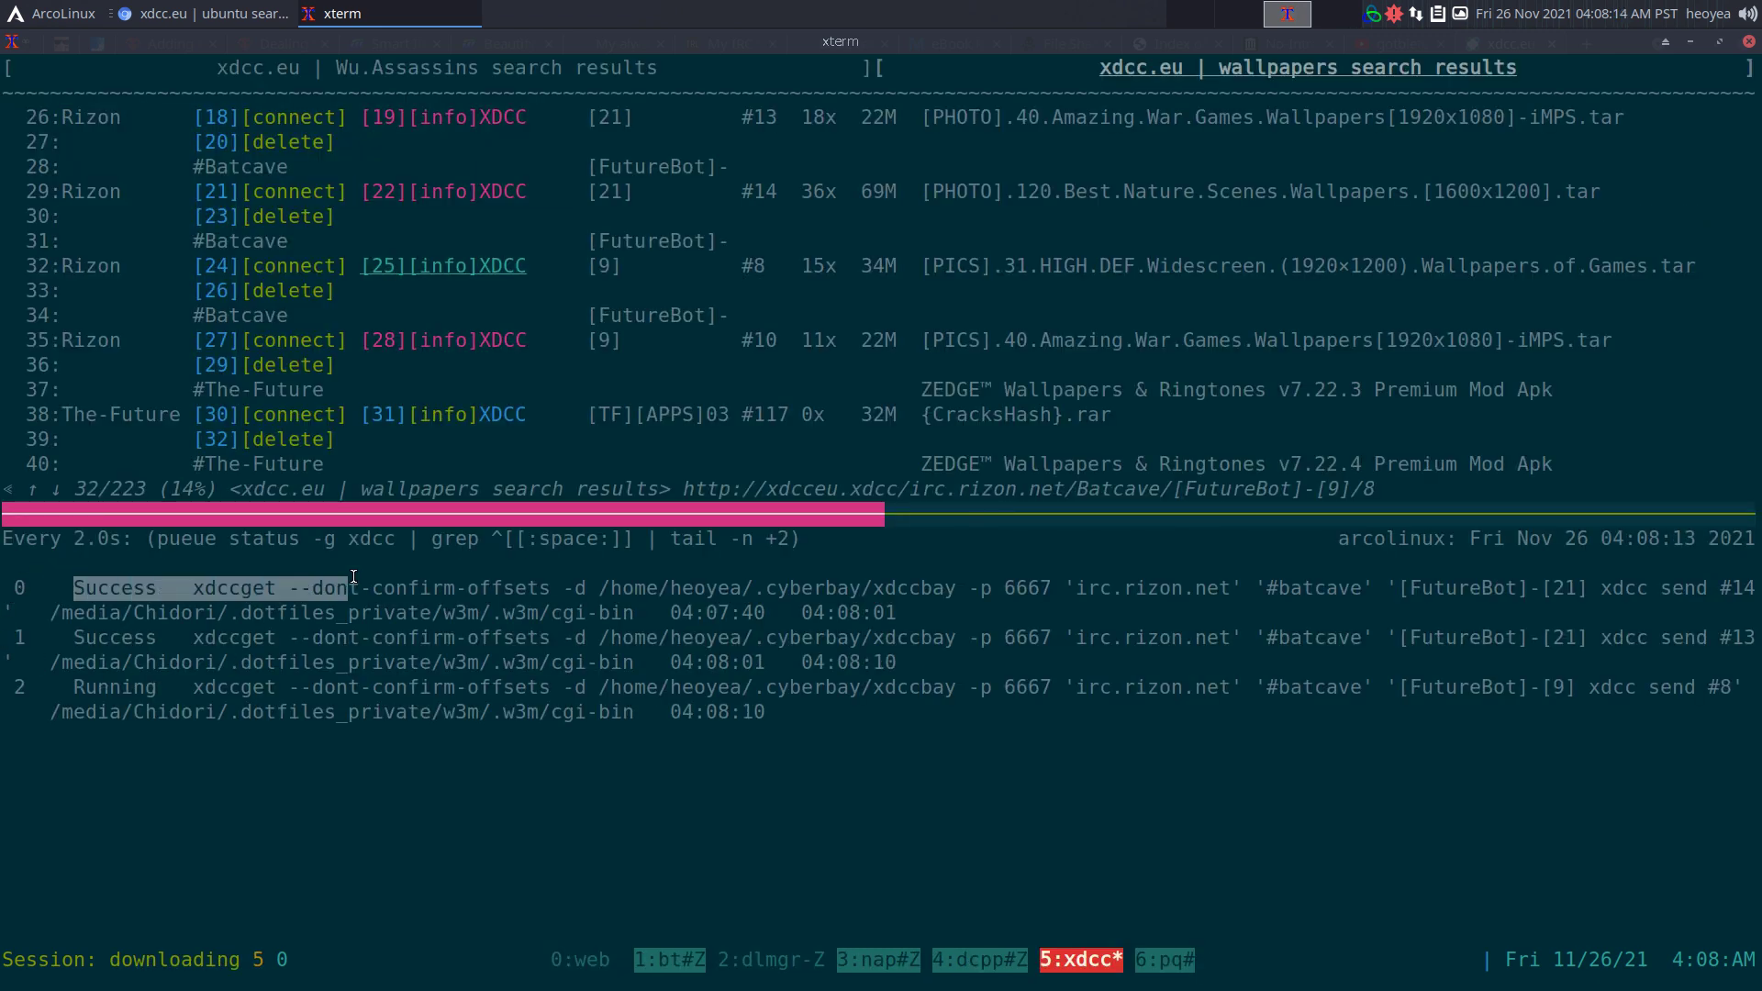
pyautogui.moveTo(73, 636); pyautogui.dragTo(250, 637)
pyautogui.moveTo(86, 686); pyautogui.dragTo(74, 711)
pyautogui.click(427, 637)
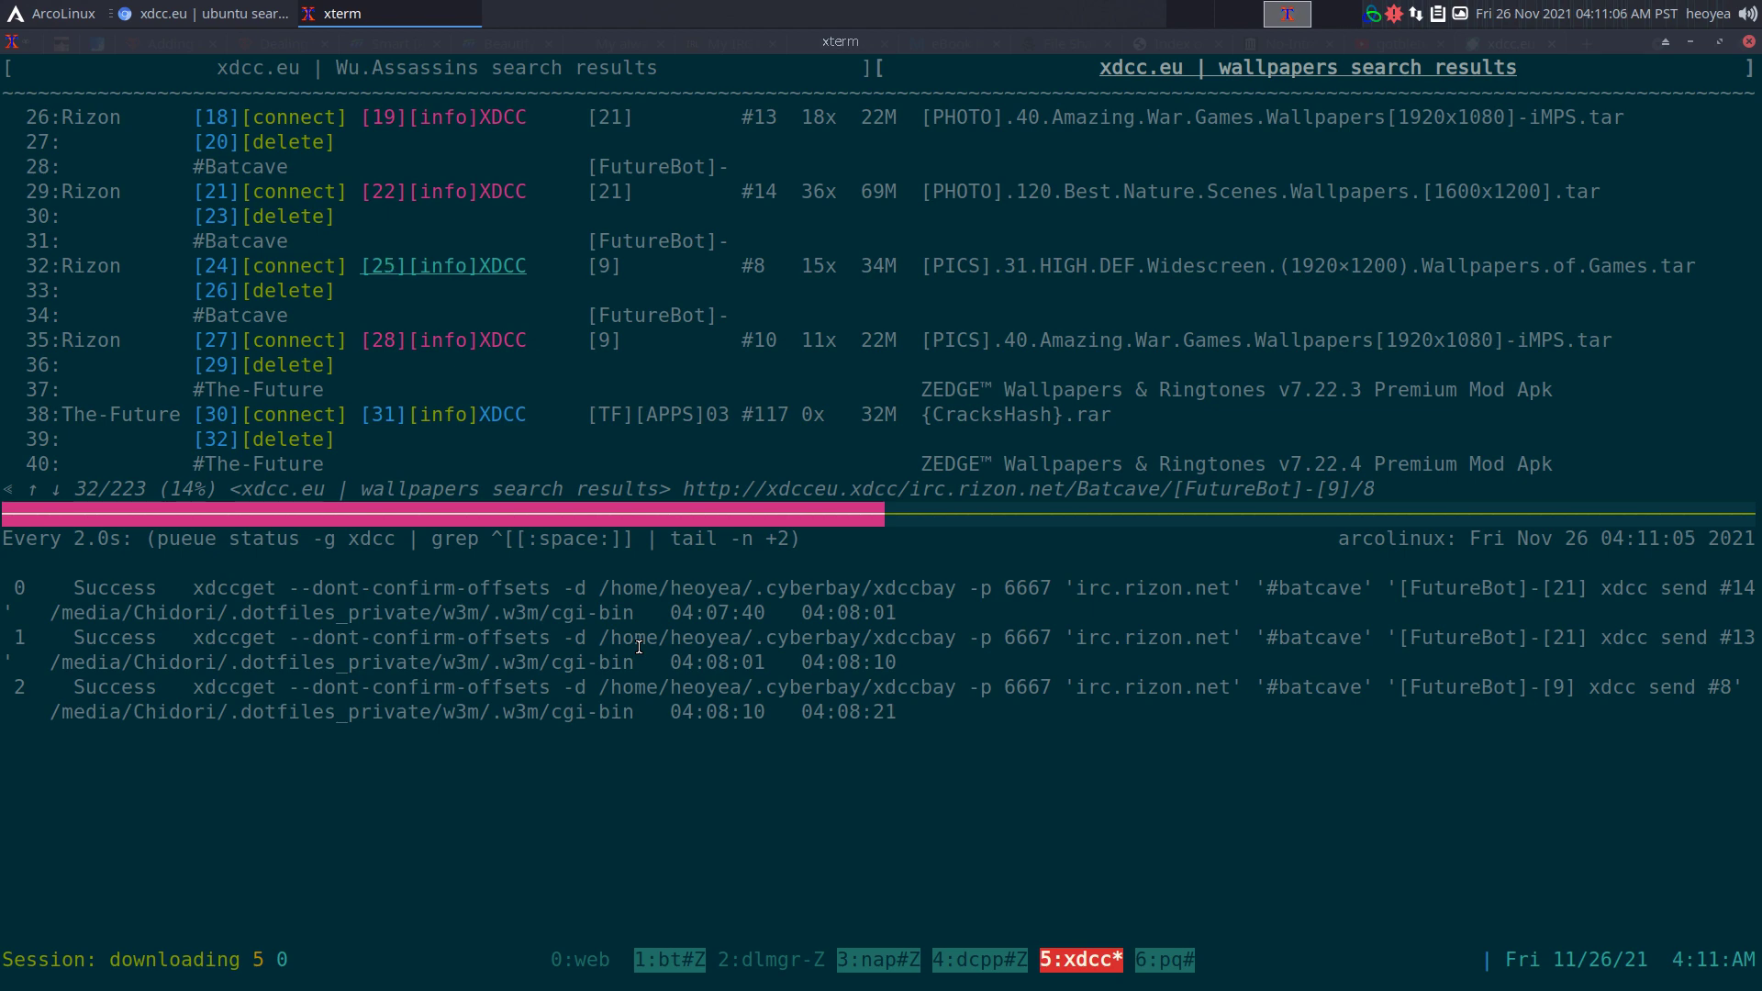
# Zoom the wallpapers results pane to fill the terminal, and glance at the xdcc.eu page in the browser
pyautogui.hotkey('ctrl', 'b')
pyautogui.press('z')
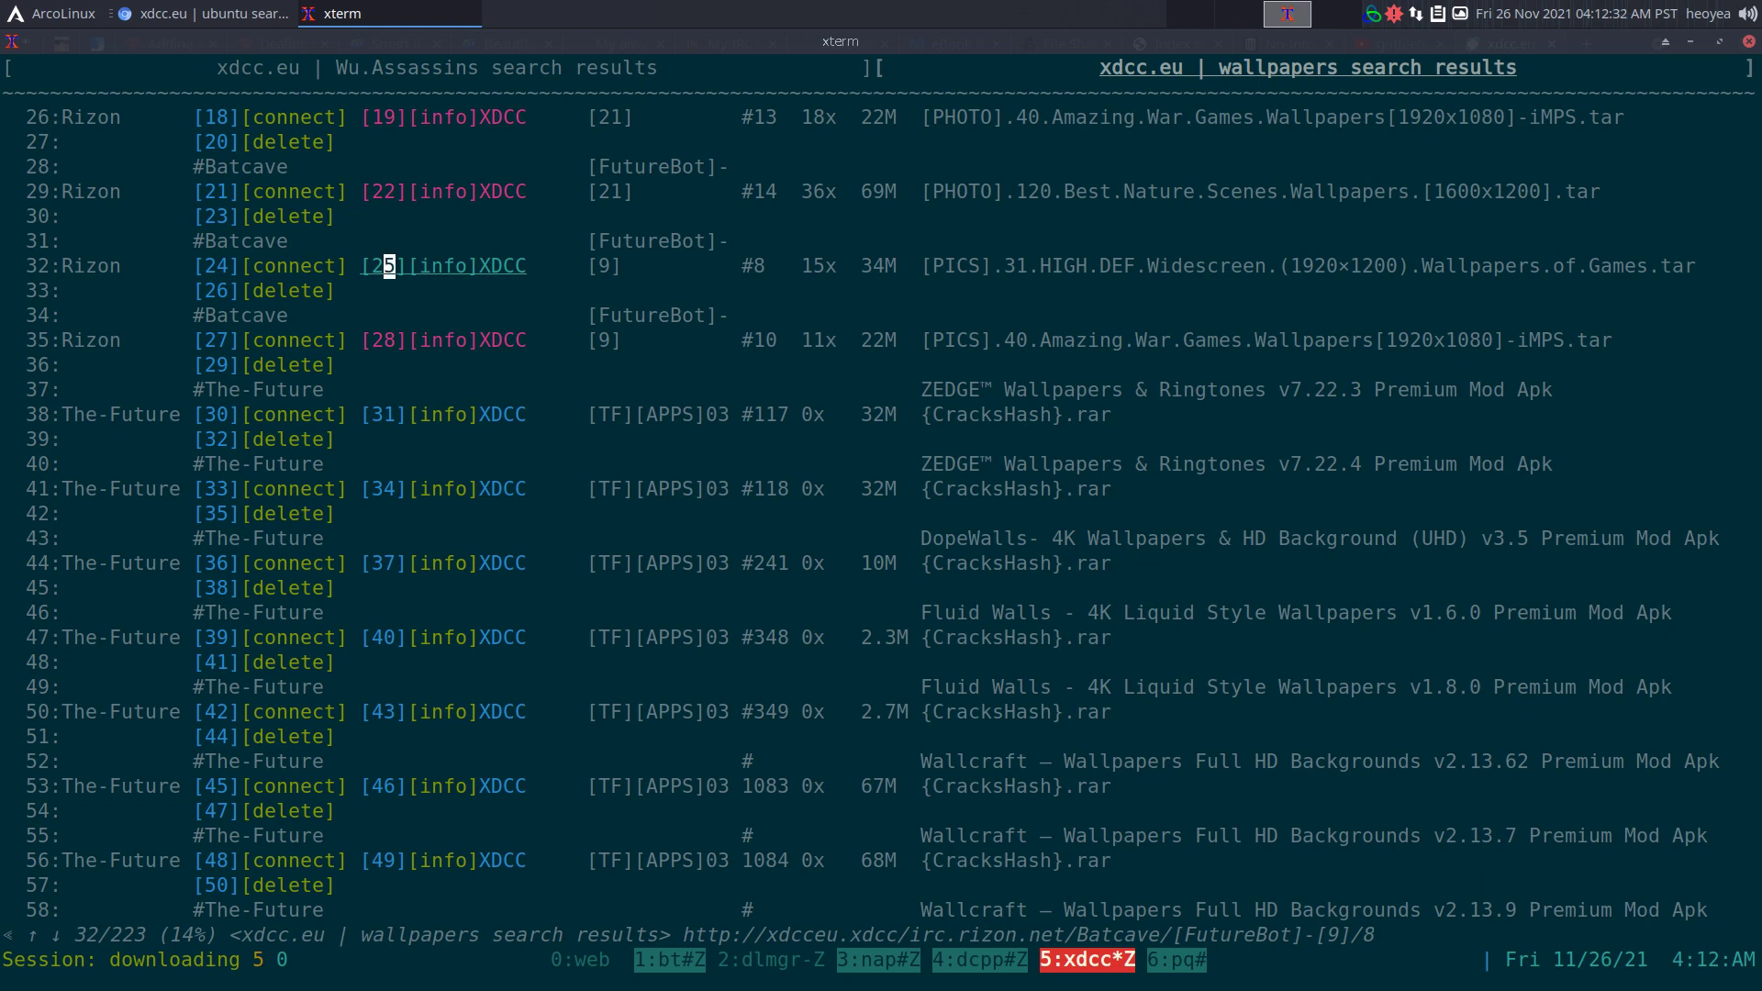
pyautogui.hotkey('alt', 'Tab')
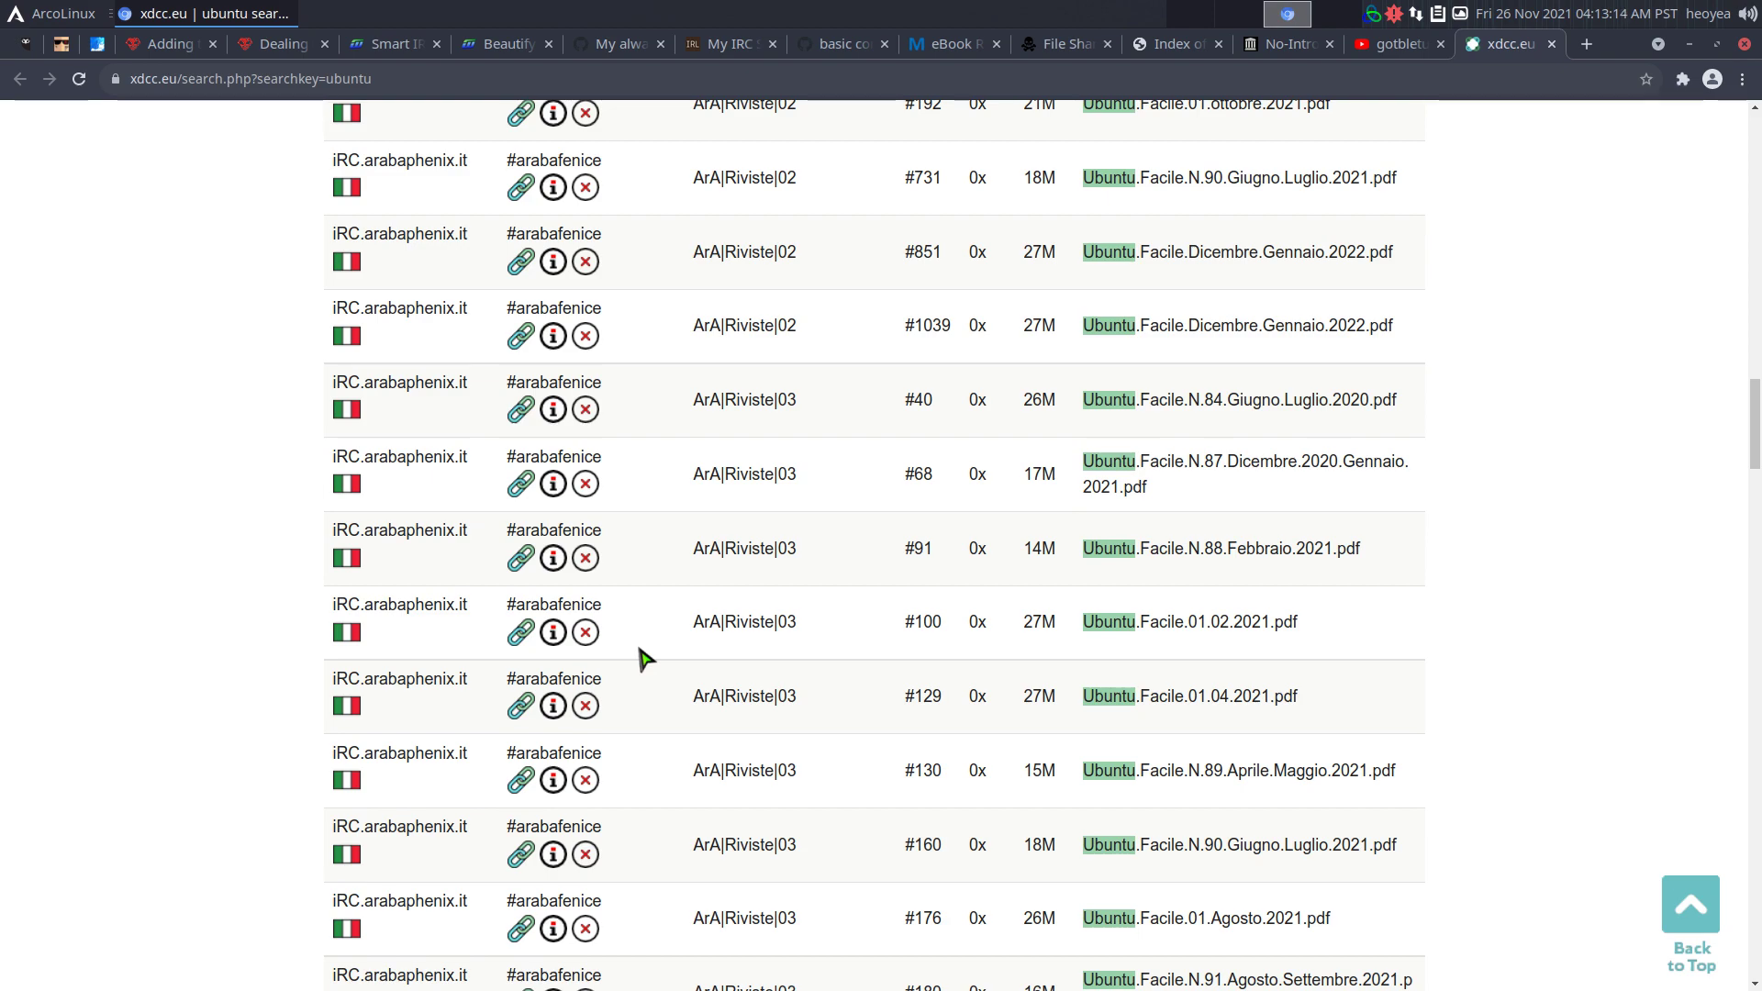
pyautogui.hotkey('alt', 'Tab')
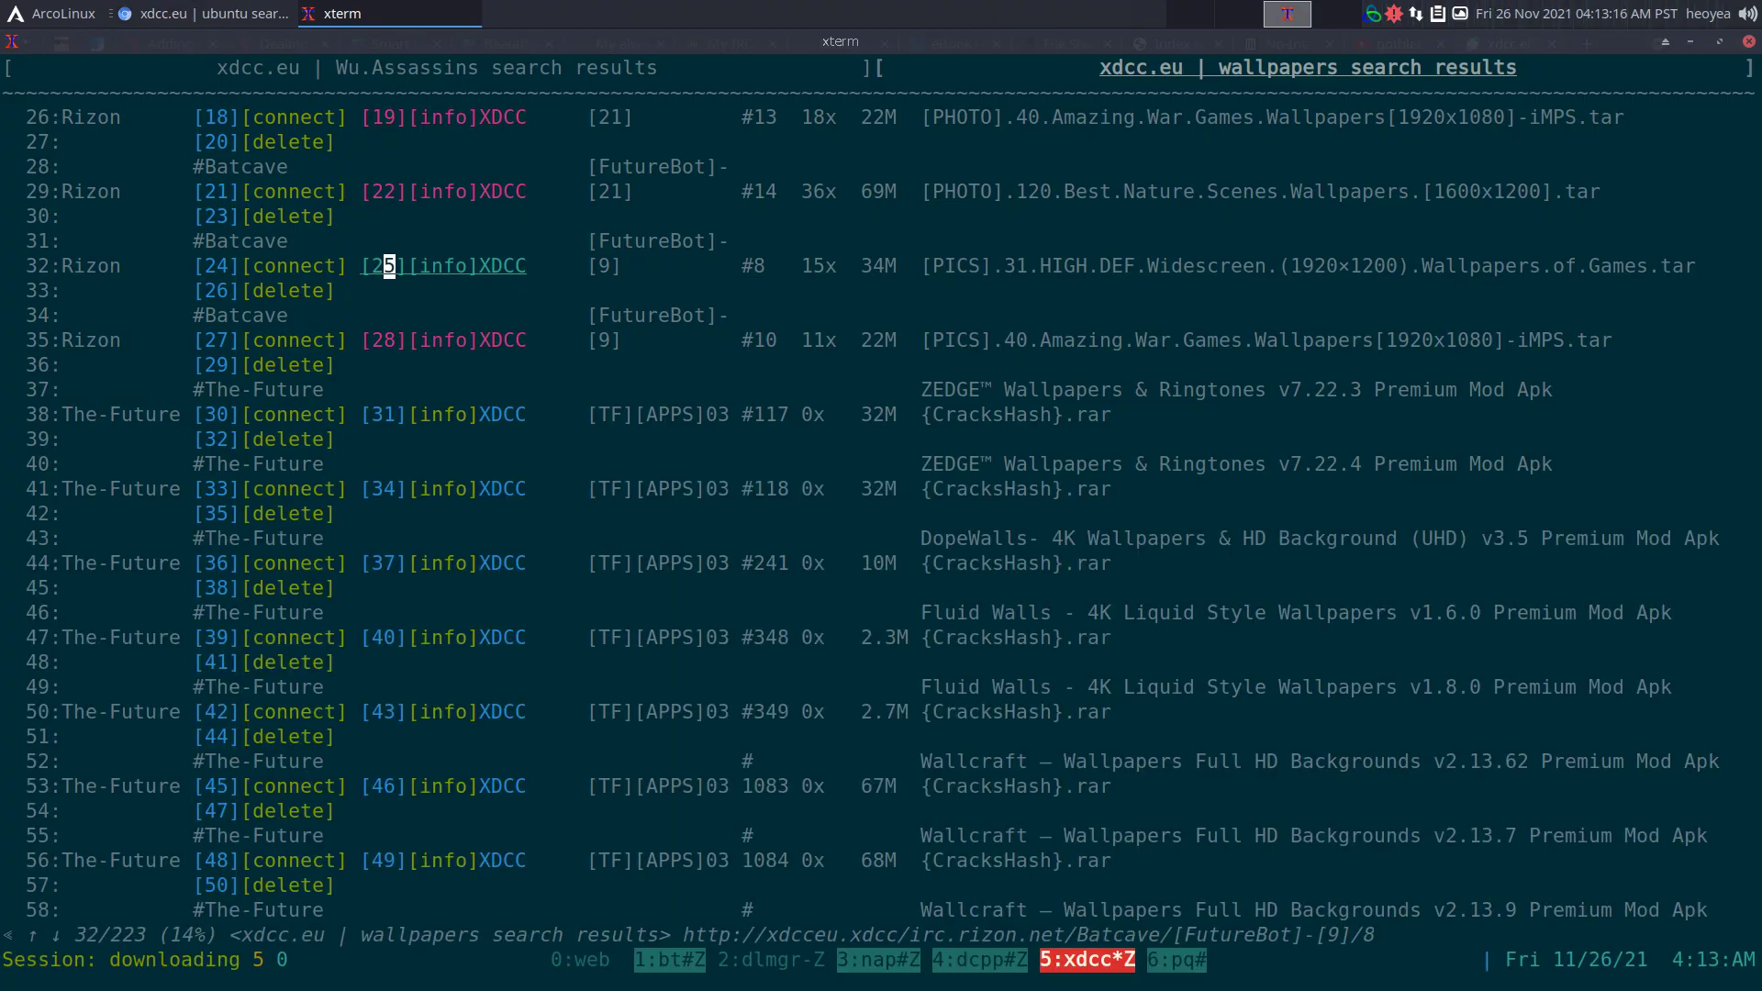
# Switch to the cast window of the casting terminal session
pyautogui.hotkey('ctrl', 'space')
pyautogui.write('ca')
pyautogui.press('Return')
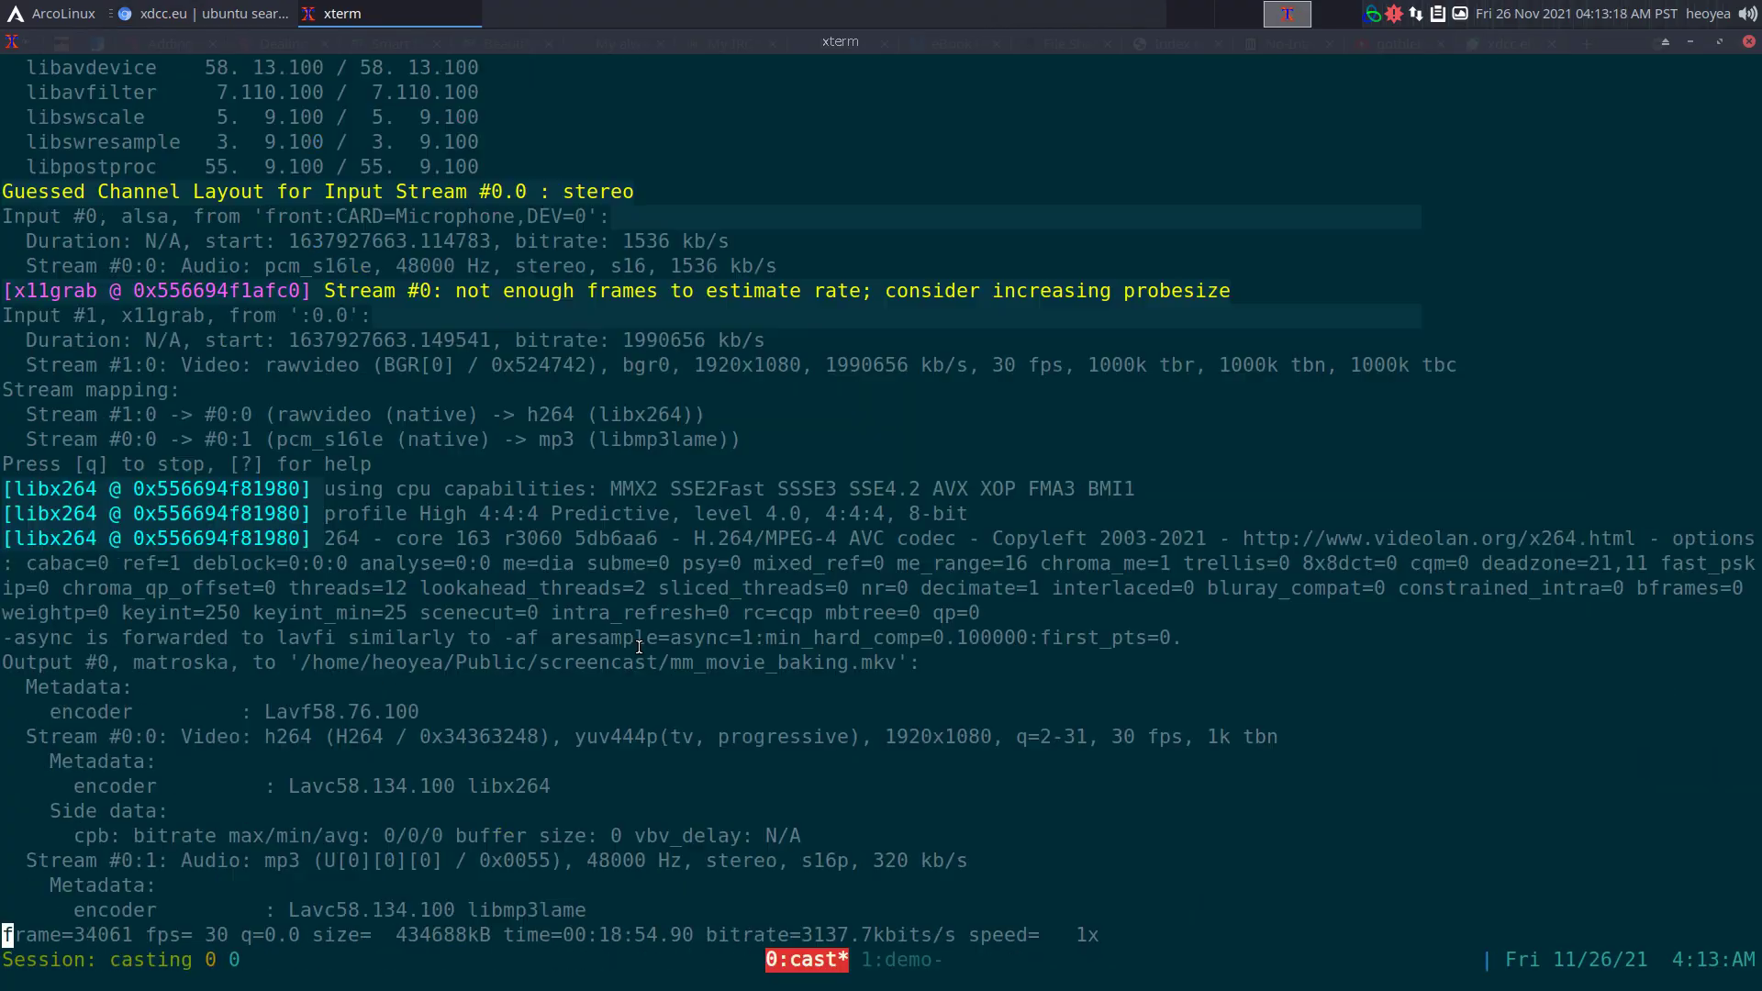